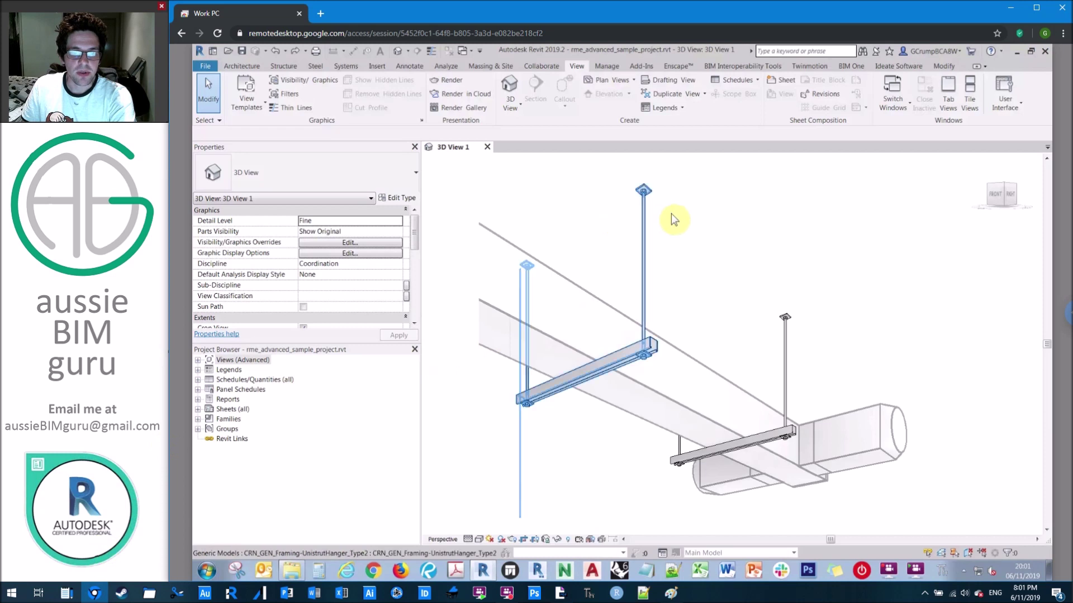
Try a fixing height of 3300 and a support height of 2700 on the front Unistrut hanger, and undo both changes
left_click(646, 207)
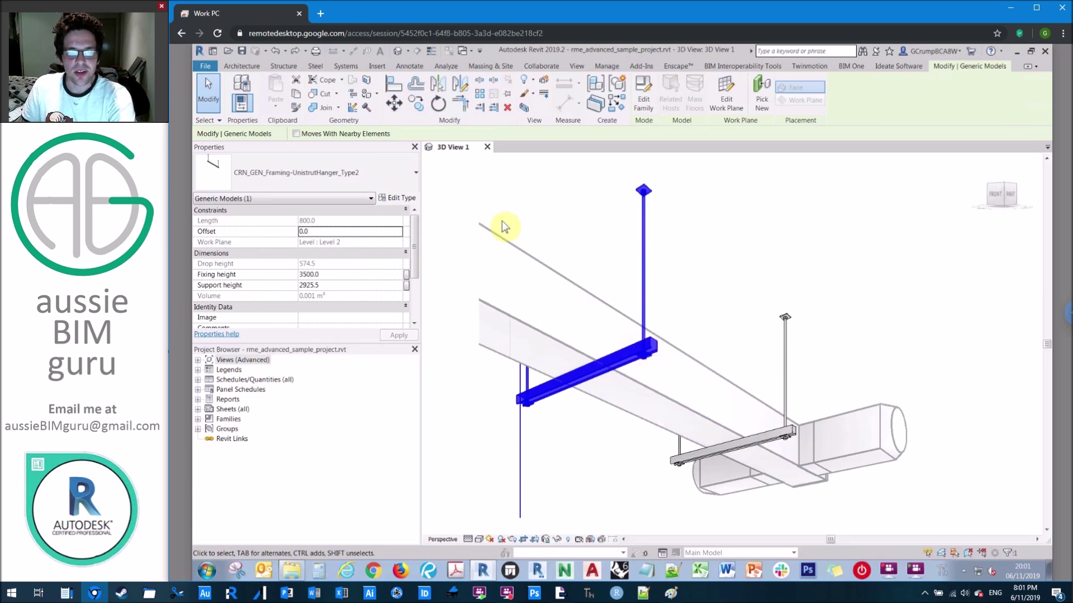
left_click(327, 276)
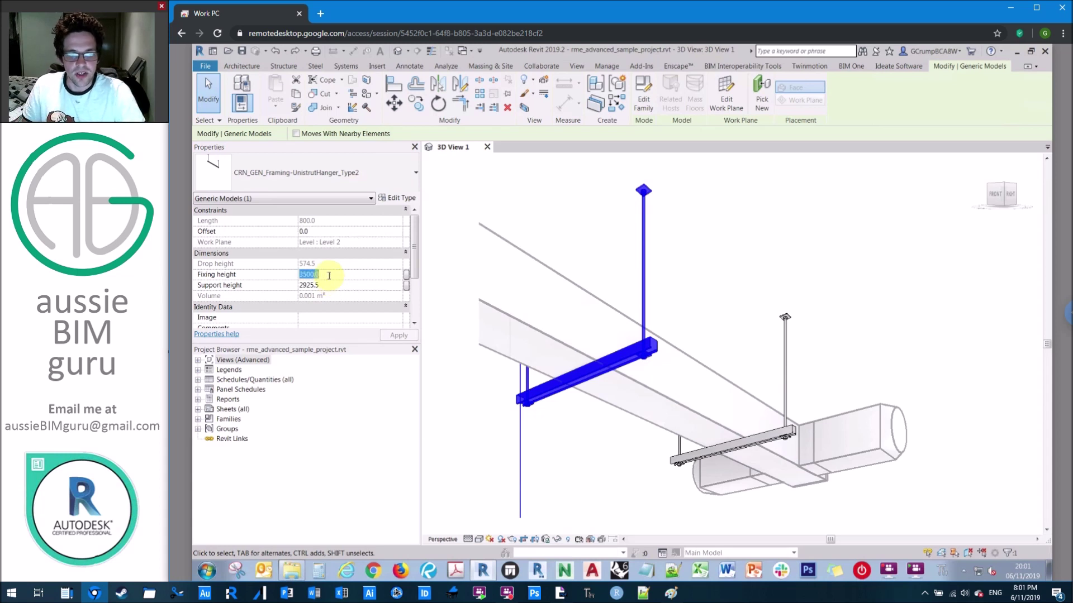
type("330")
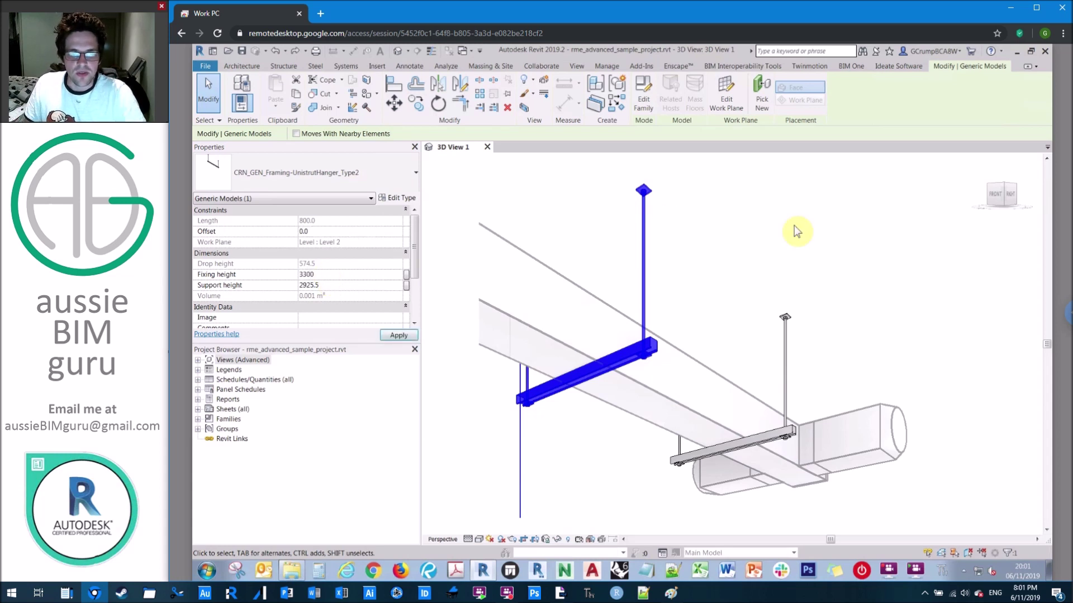
left_click(334, 287)
type("2")
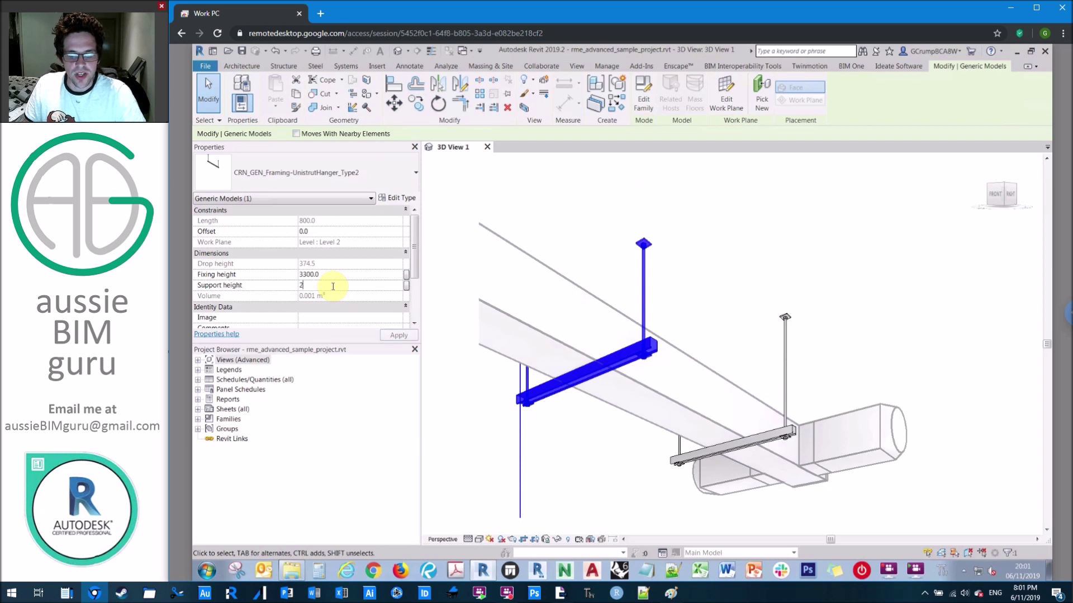
type("700")
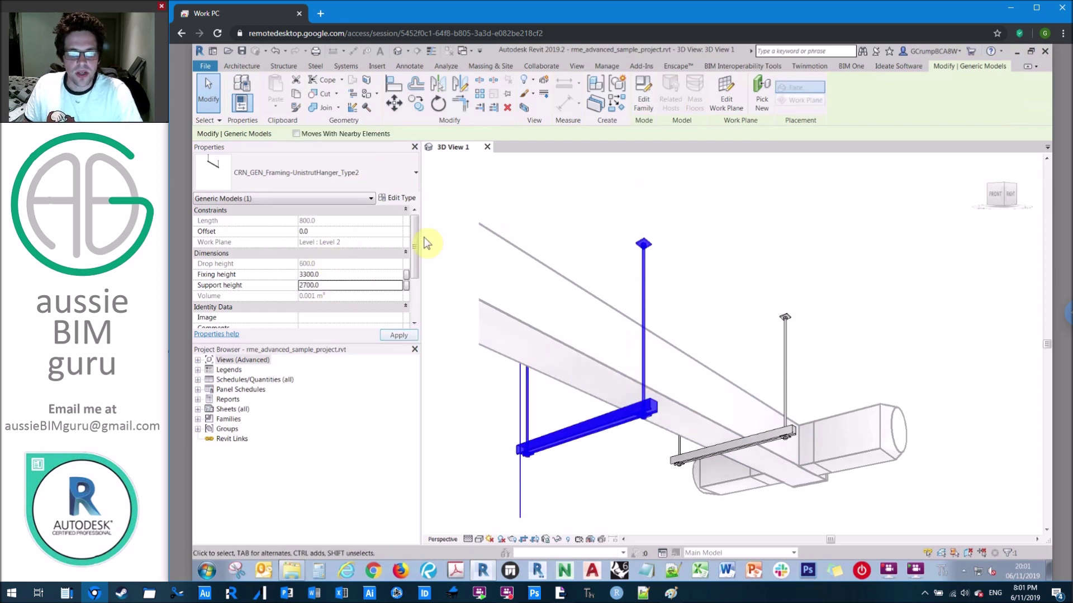
left_click_drag(417, 240, 412, 287)
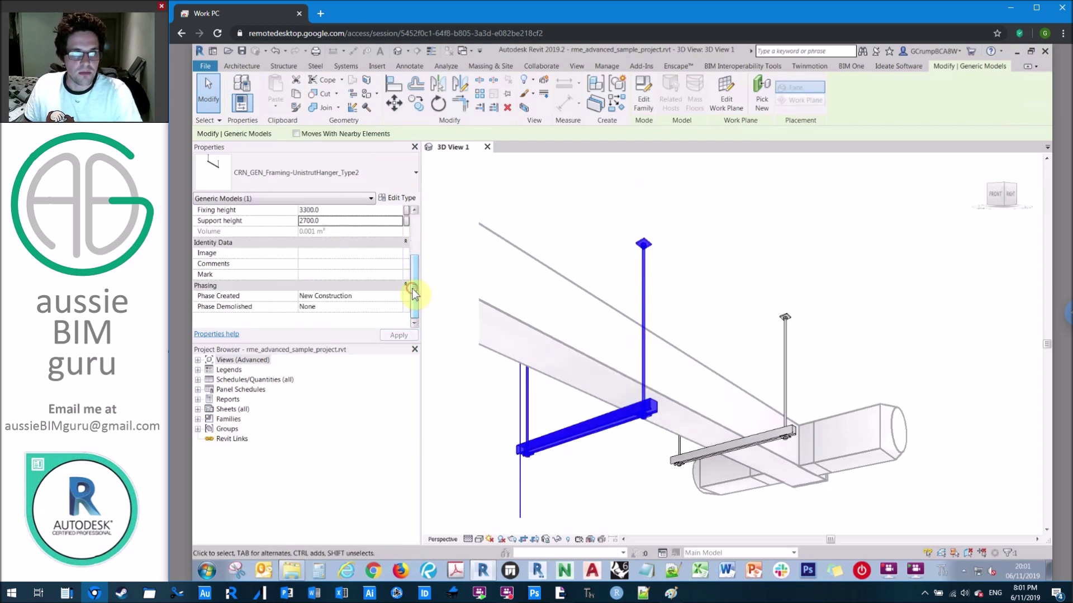
left_click(693, 229)
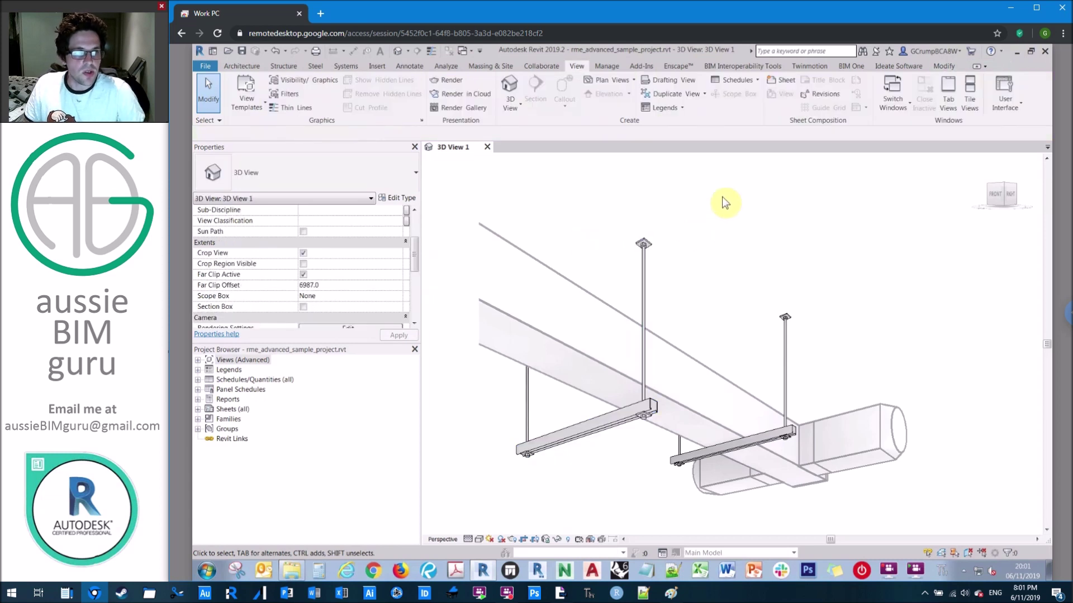
key("ctrl+z")
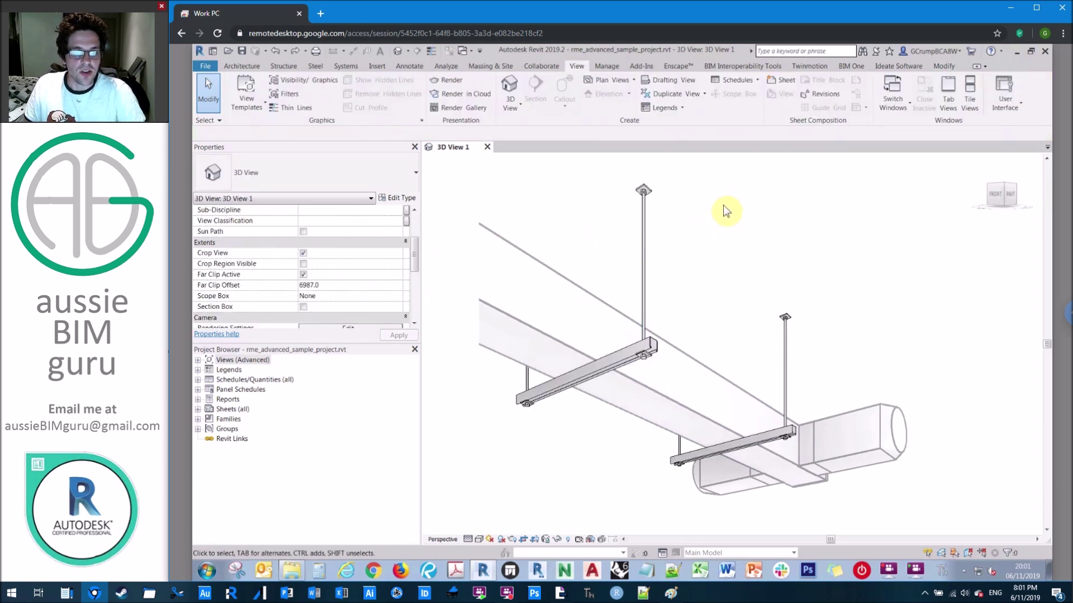
Close the sample project's 3D view and the project with it
left_click(487, 147)
left_click(650, 317)
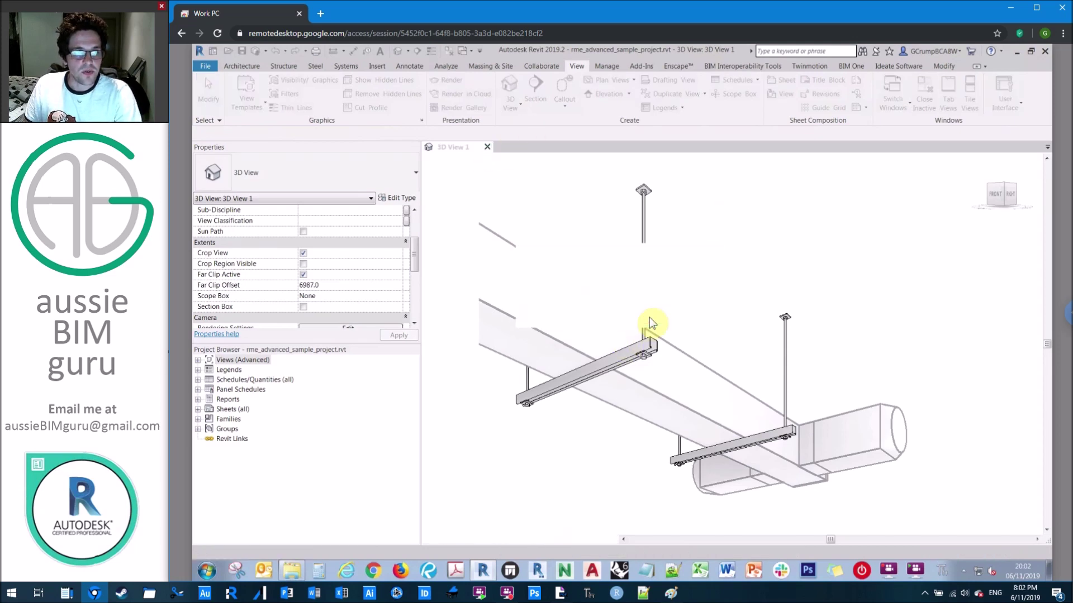
Examine the Unistrut channel drawing 793484_1.900x900.jpg and the photo Gripple.jpg in the Reference folder, and return to the Revit home screen
left_click(291, 569)
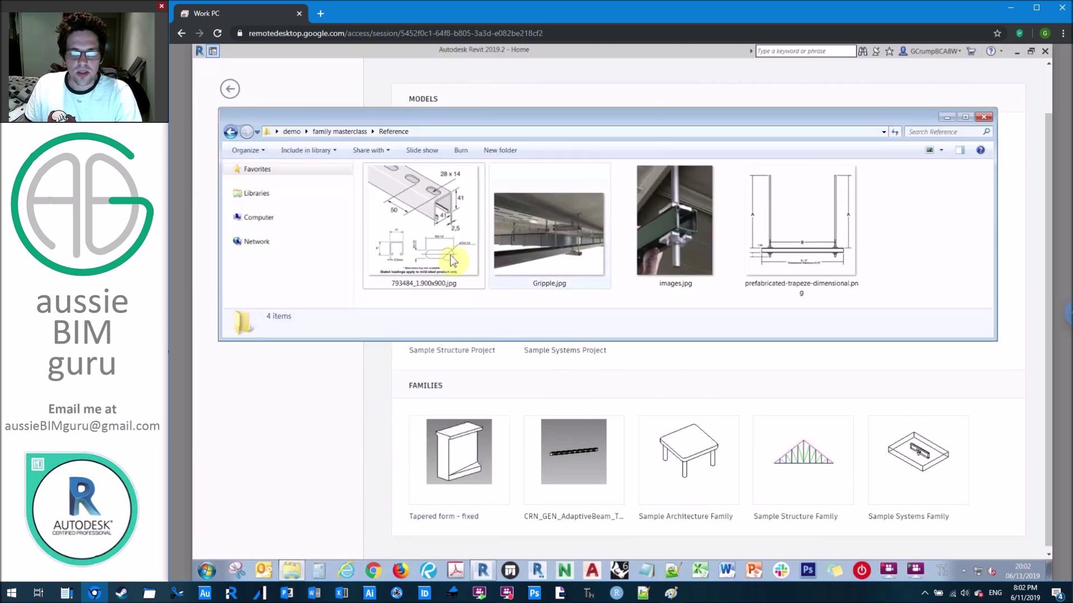
double_click(420, 229)
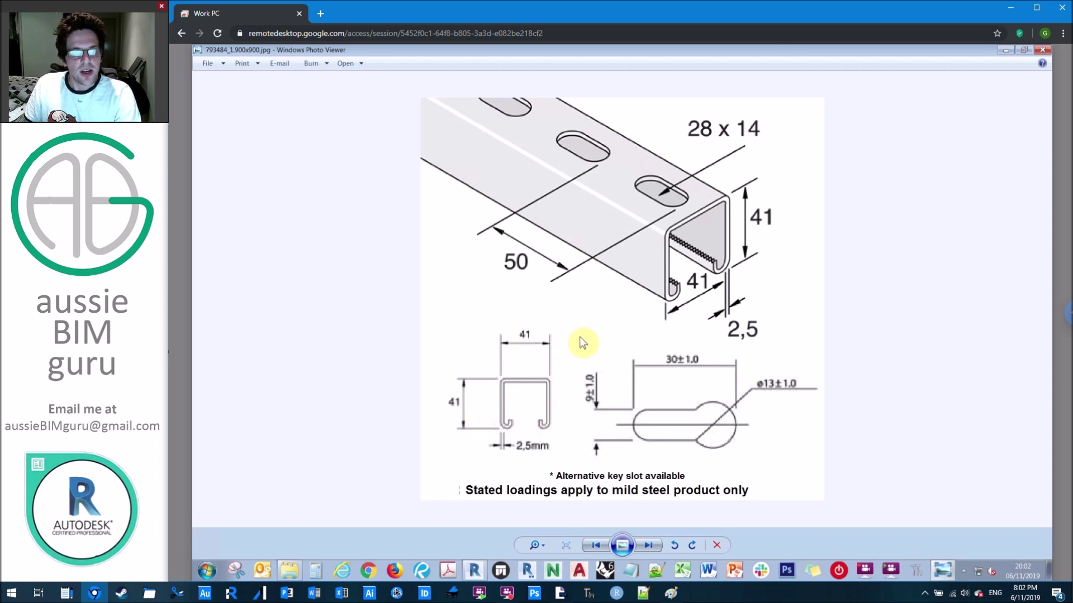
key("Right")
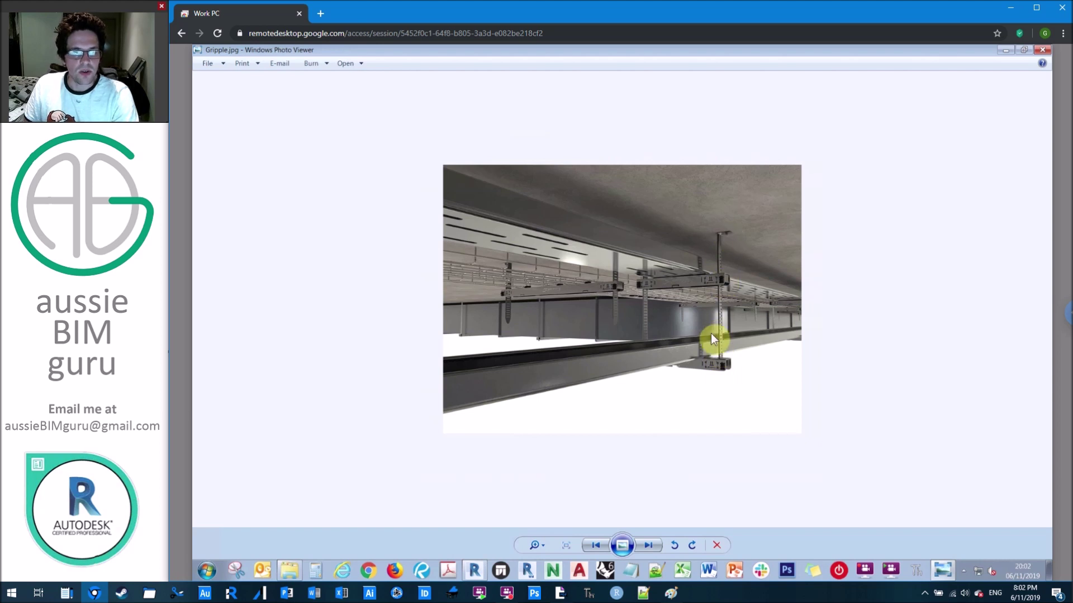
left_click(1005, 50)
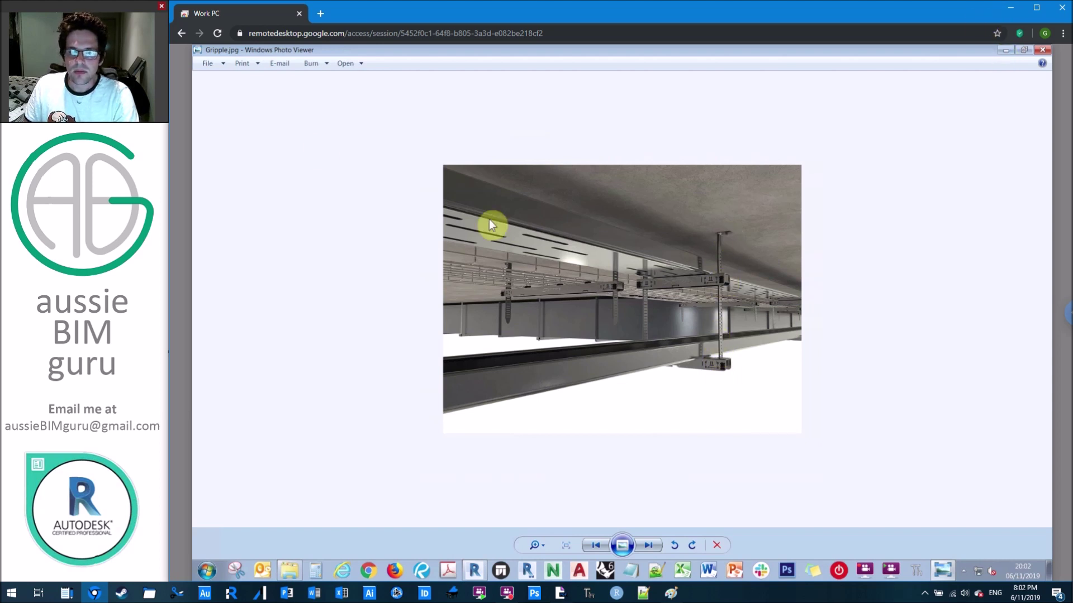
left_click(417, 95)
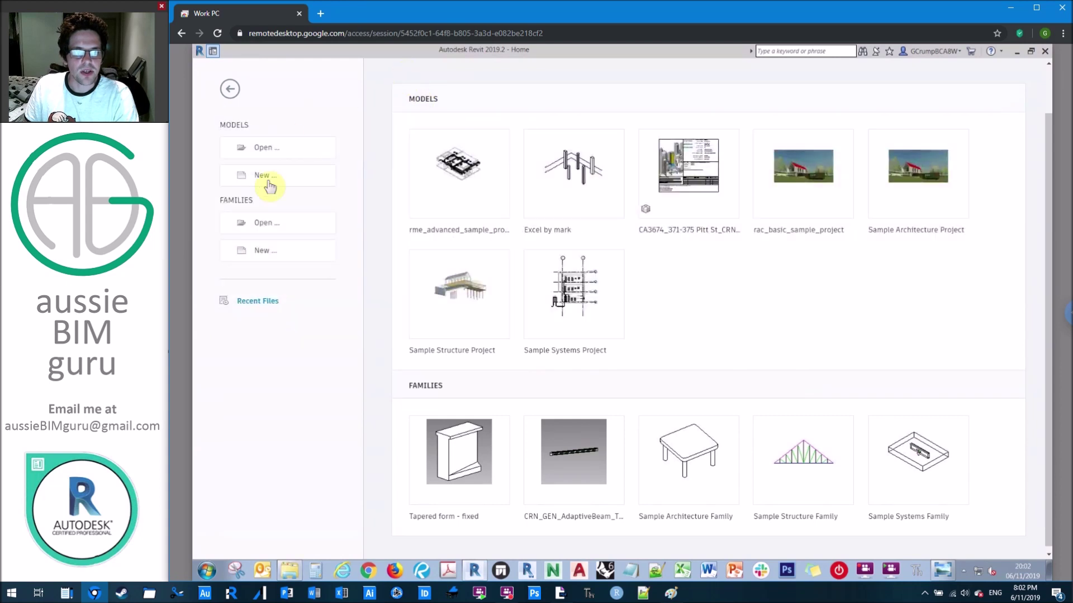
Create a new family from the Metric Generic Model line based.rft template in the Family Templates folder
left_click(270, 256)
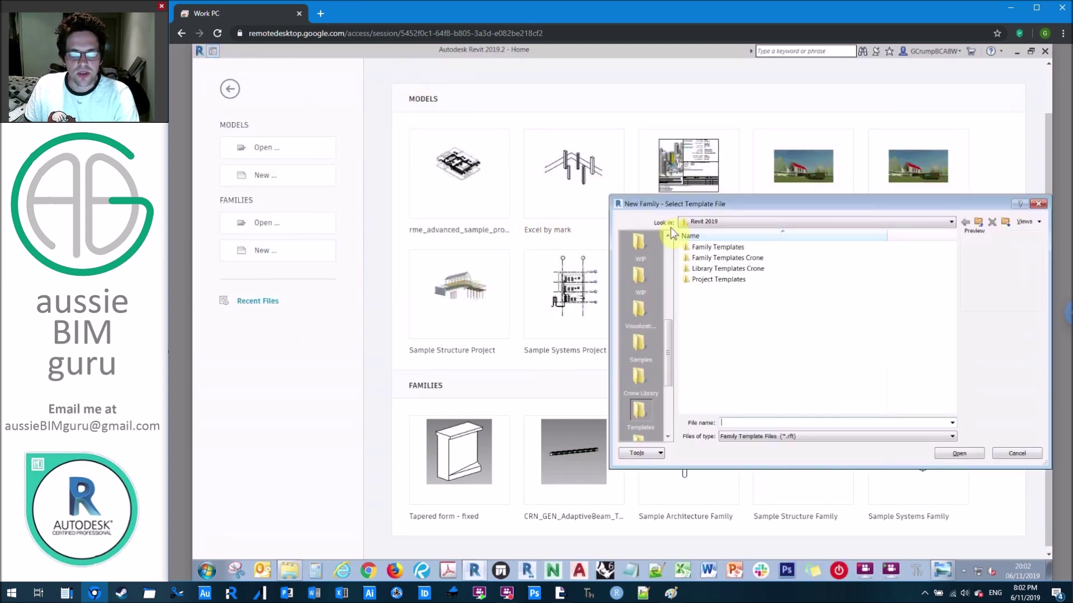
double_click(740, 247)
left_click(755, 334)
scroll(756, 334, "down", 8)
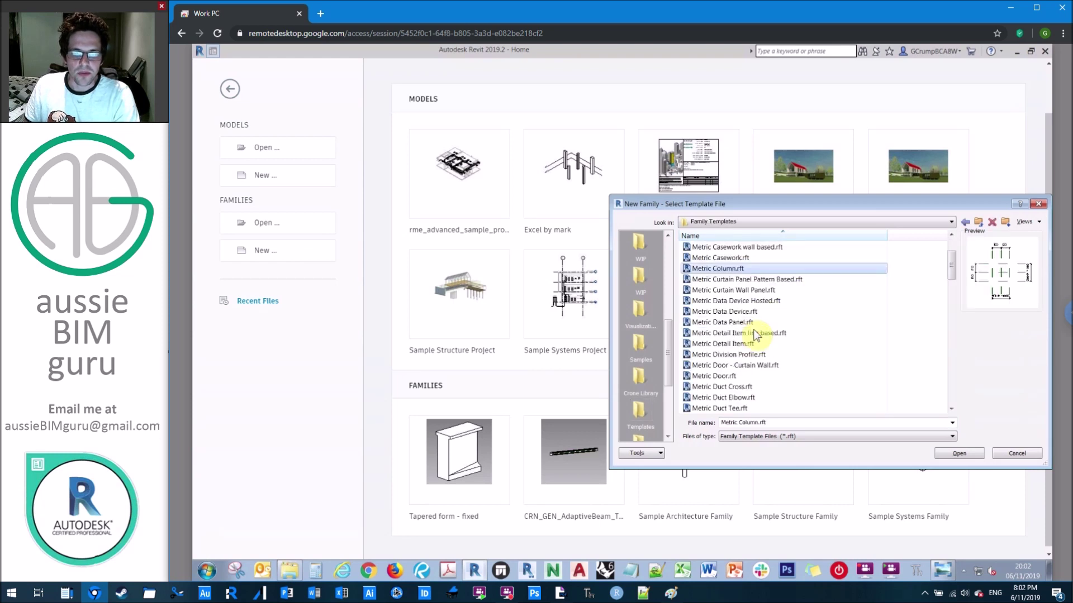
scroll(759, 338, "down", 1)
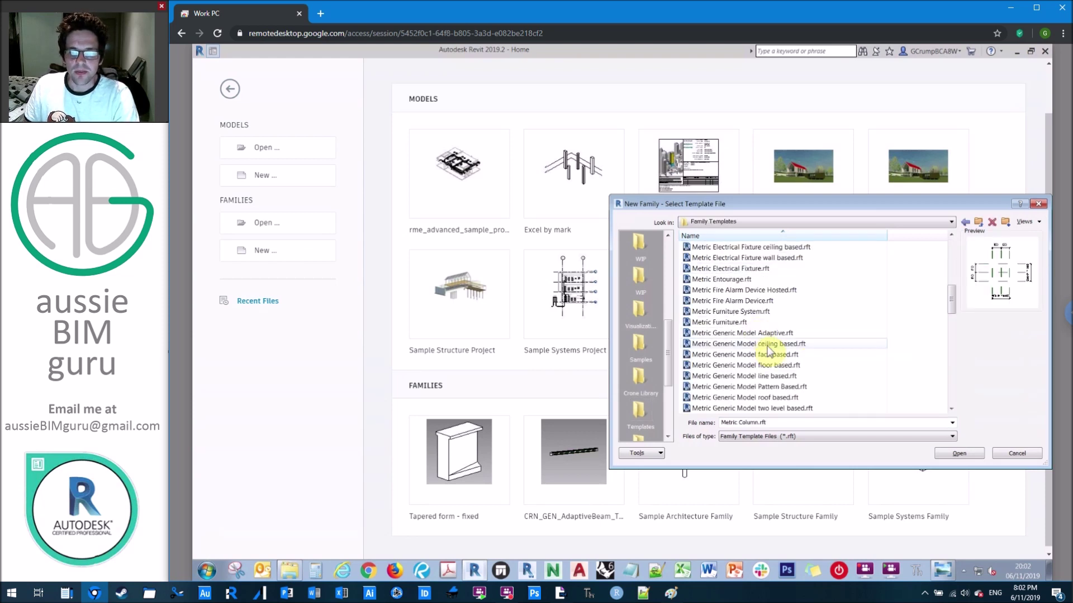
left_click(788, 376)
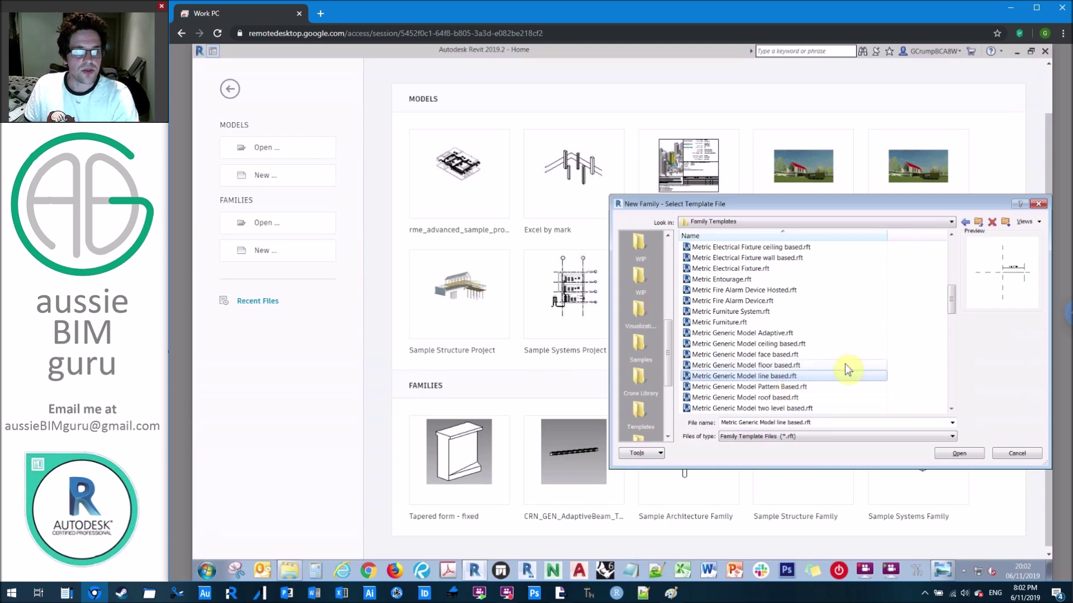
left_click(951, 455)
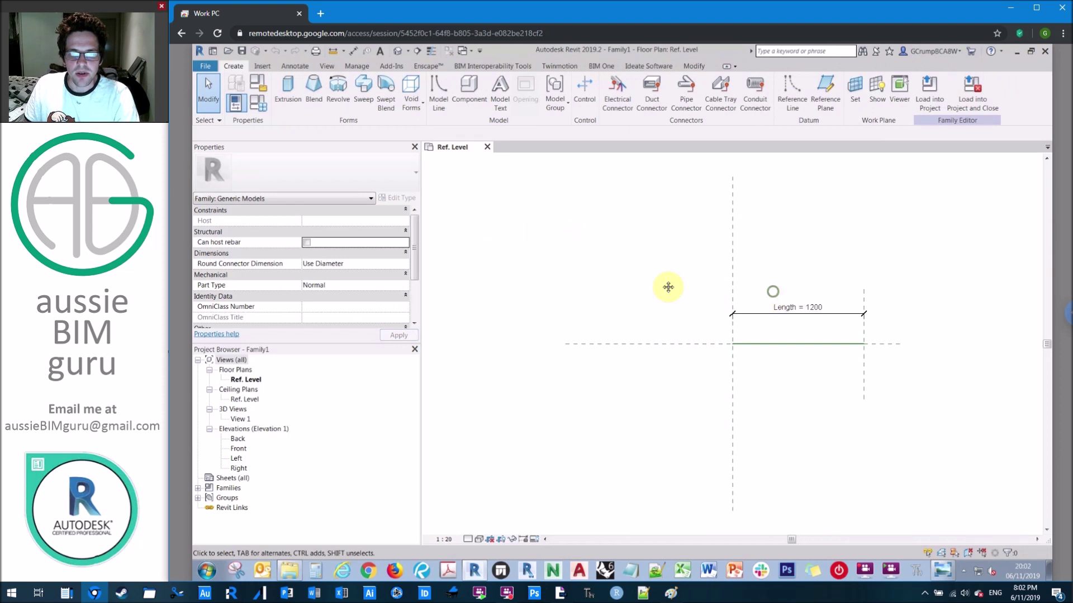
scroll(642, 301, "up", 3)
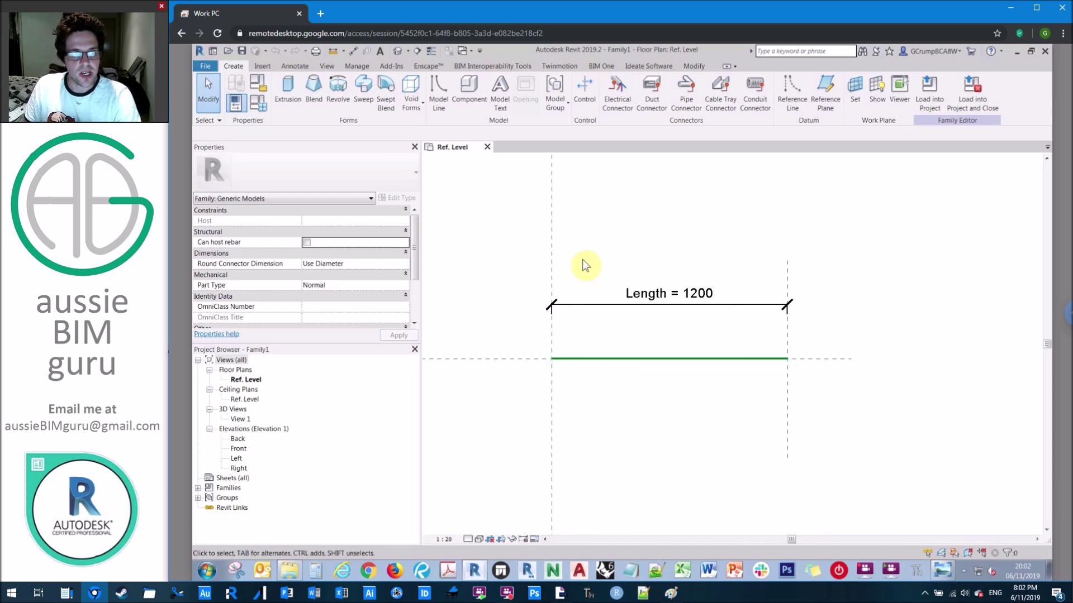
left_click(604, 240)
left_click(611, 237)
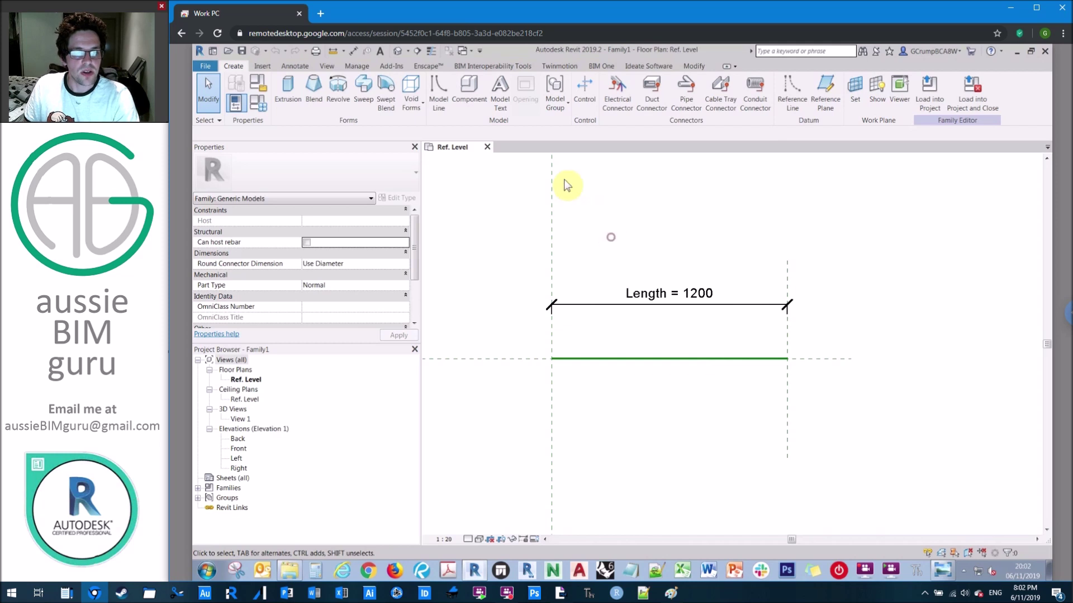
left_click(207, 72)
left_click(231, 114)
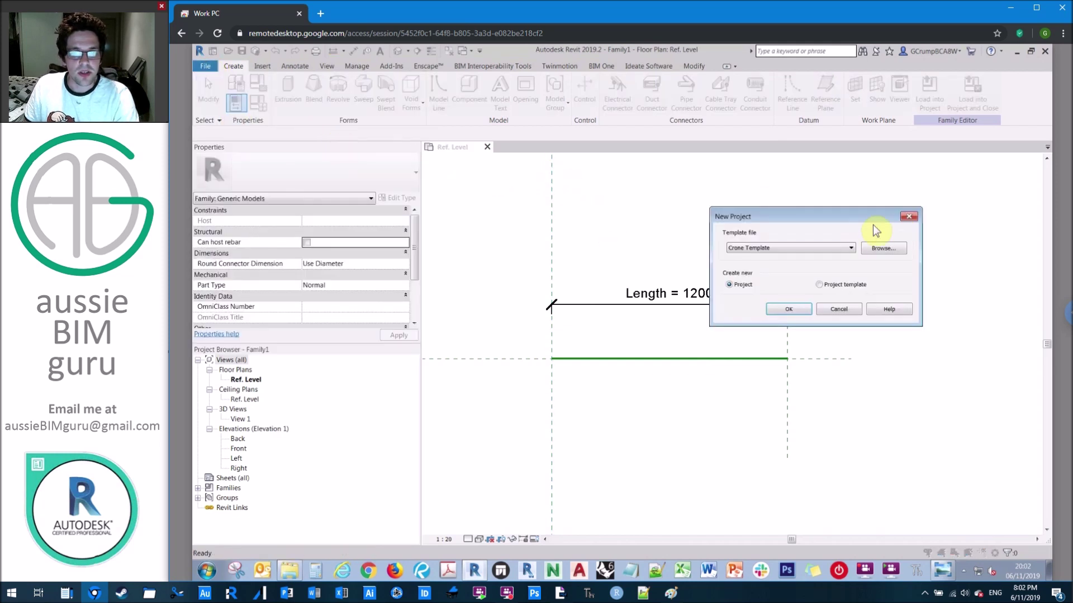
left_click(908, 217)
Create another new family from the Metric Profile.rft template in the Family Templates folder
left_click(205, 66)
mouse_move(228, 112)
left_click(295, 147)
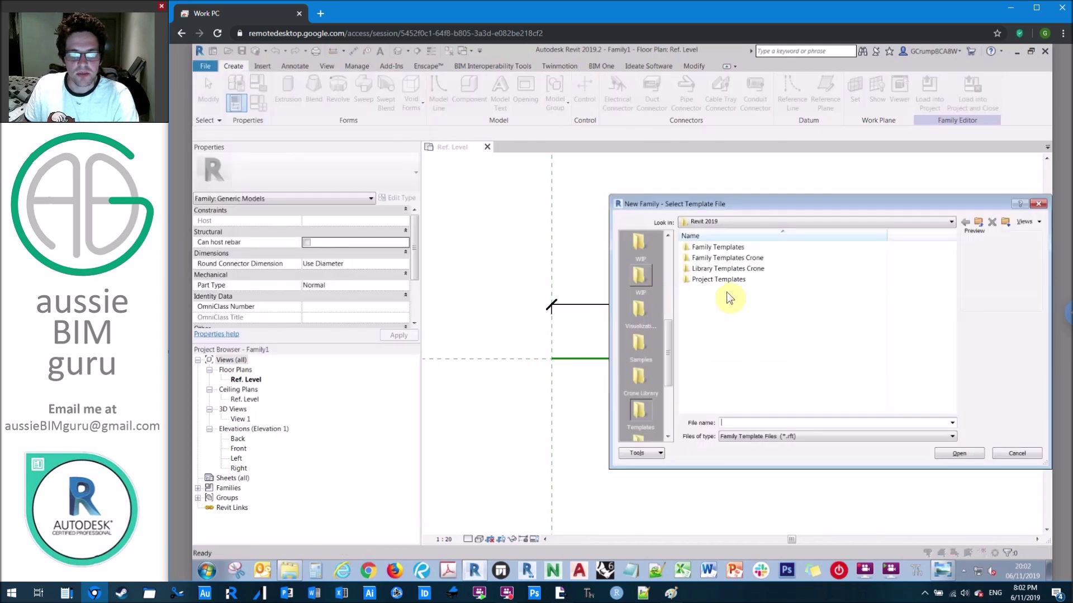
double_click(717, 247)
left_click(749, 323)
scroll(749, 324, "down", 10)
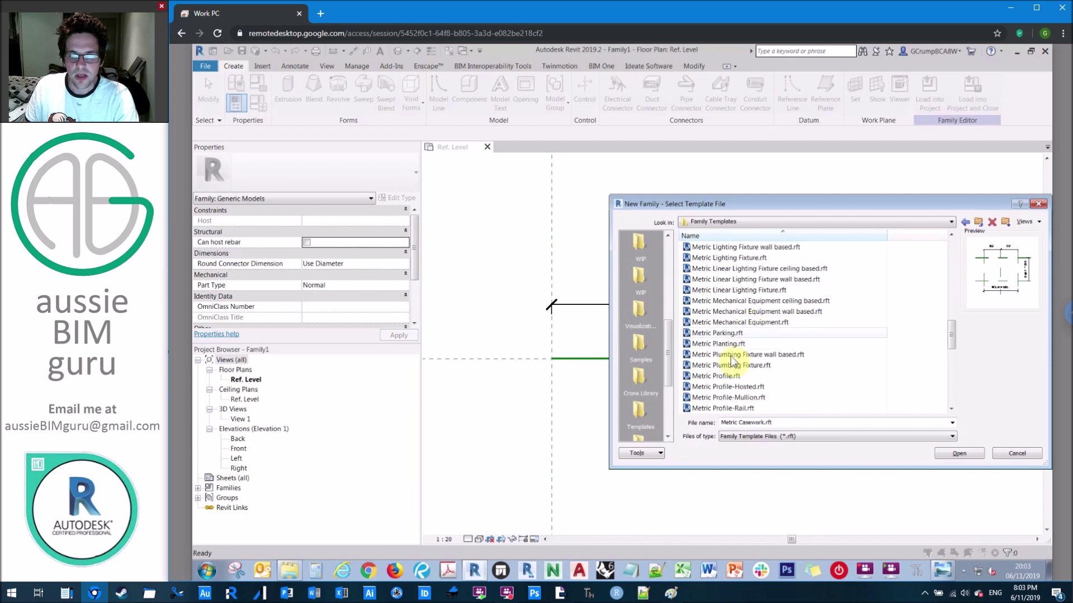
left_click(734, 378)
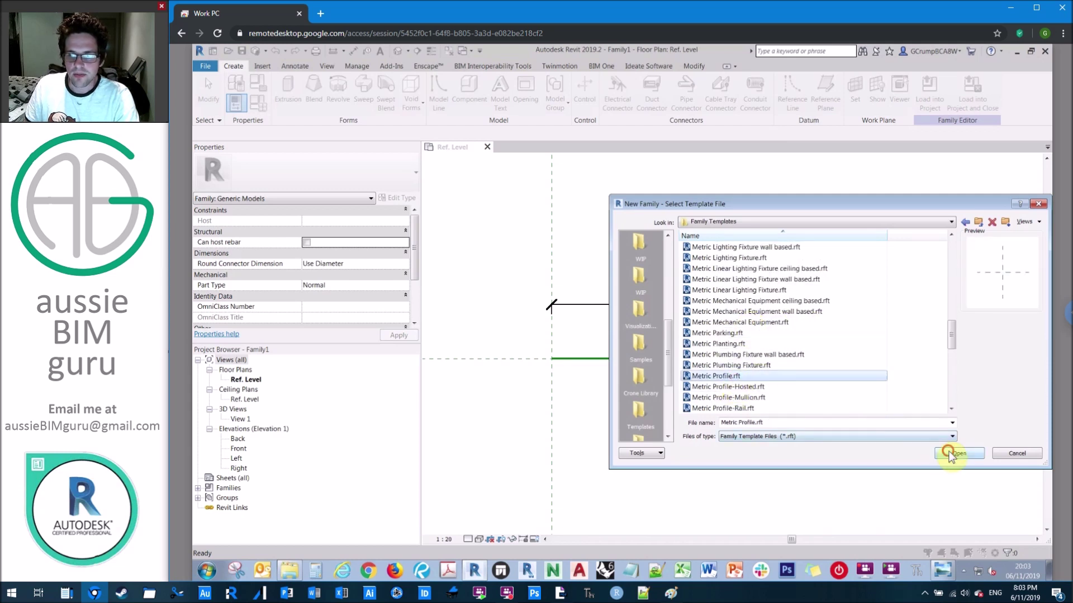
left_click(949, 453)
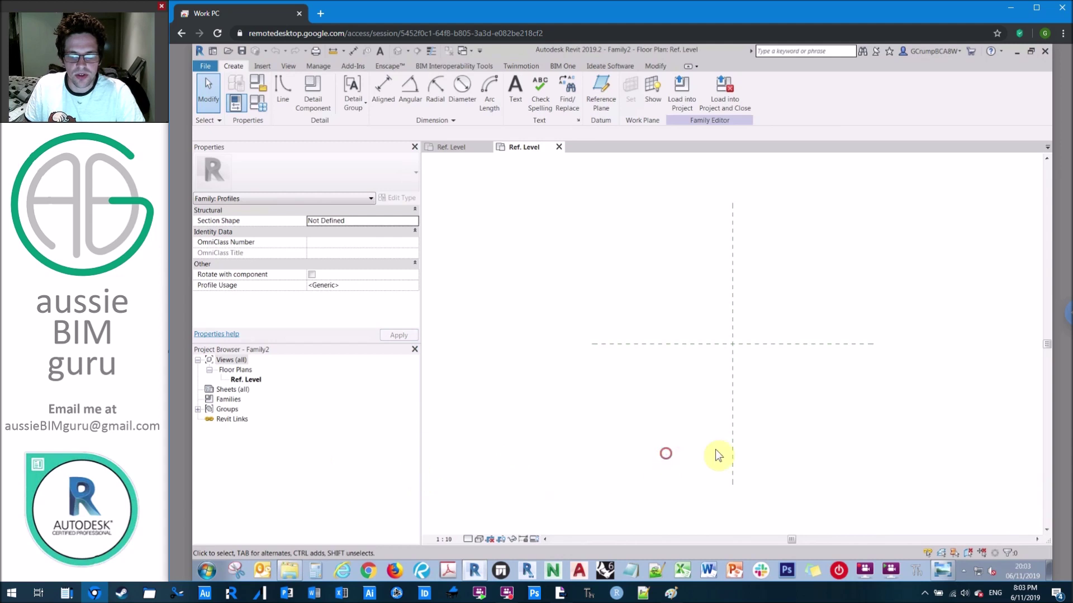
Draw a 41 mm horizontal profile line rightward from the reference plane intersection and an equally long vertical line down from its end
scroll(745, 355, "up", 2)
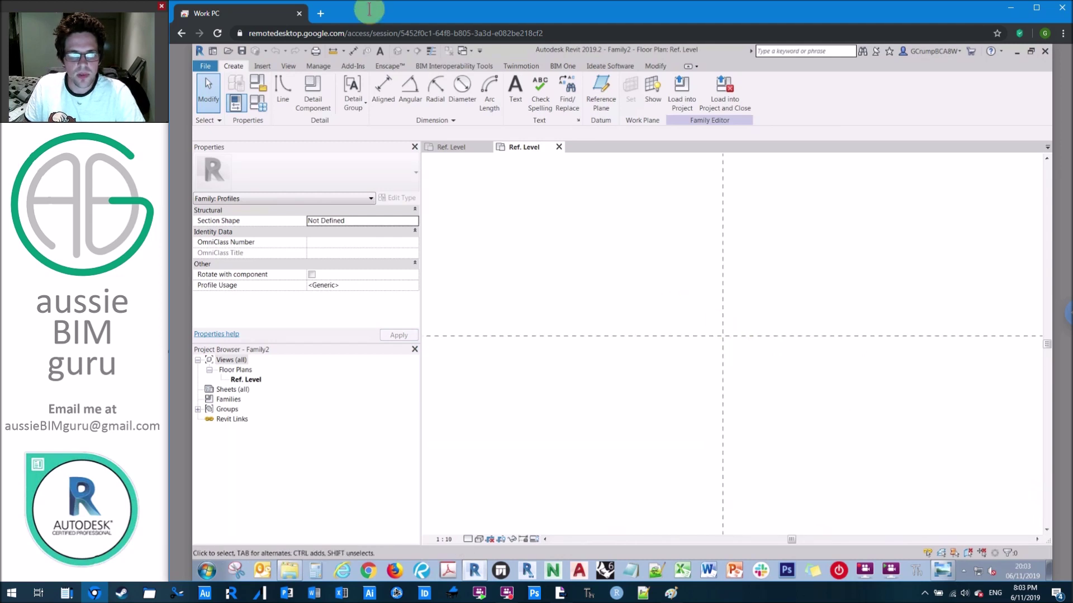
left_click(285, 95)
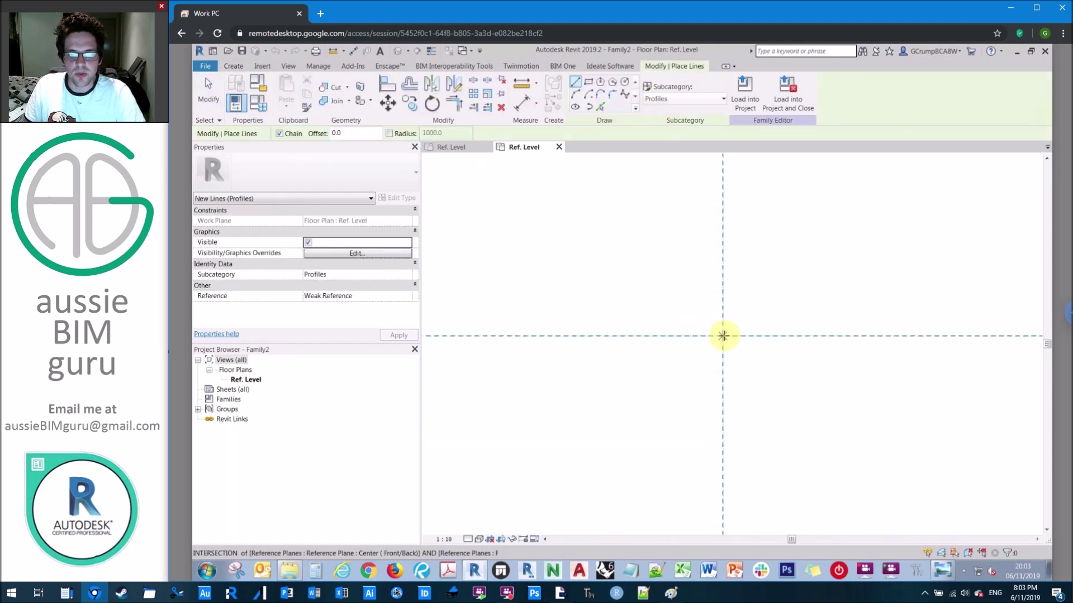
left_click(723, 336)
type("40")
key("Return")
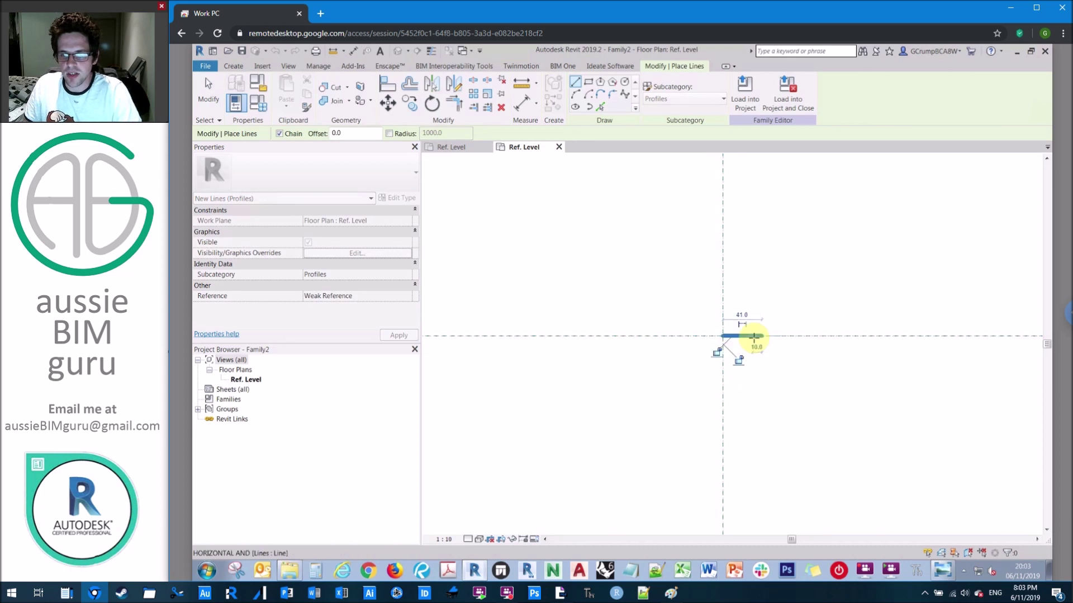
left_click(762, 374)
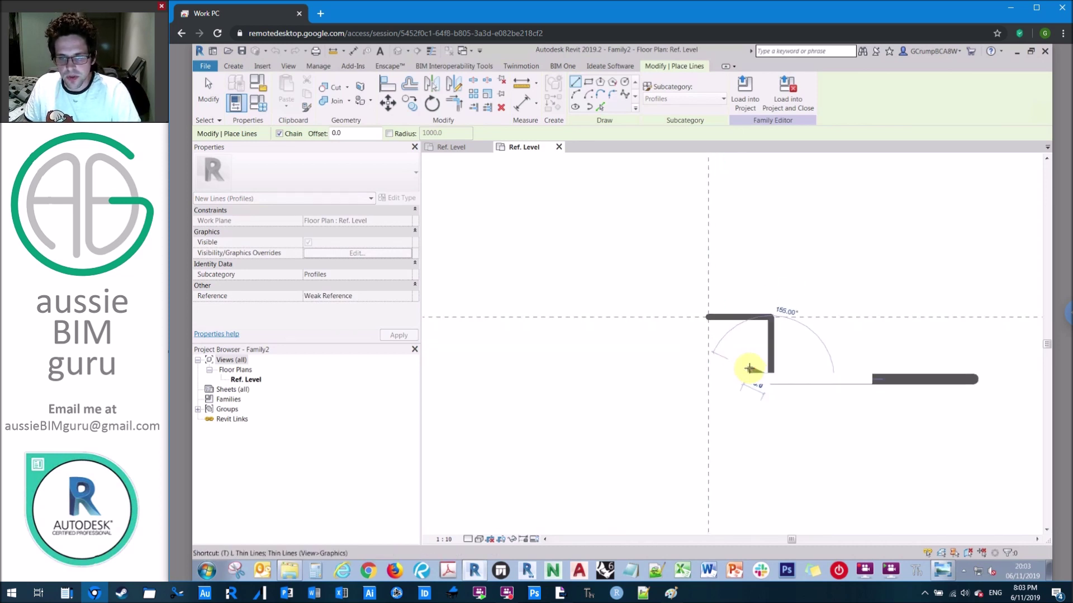
key("Escape")
Check the shape and dimensions of the channel's lips in the reference drawing 793484_1.900x900.jpg
scroll(747, 368, "up", 2)
left_click(942, 570)
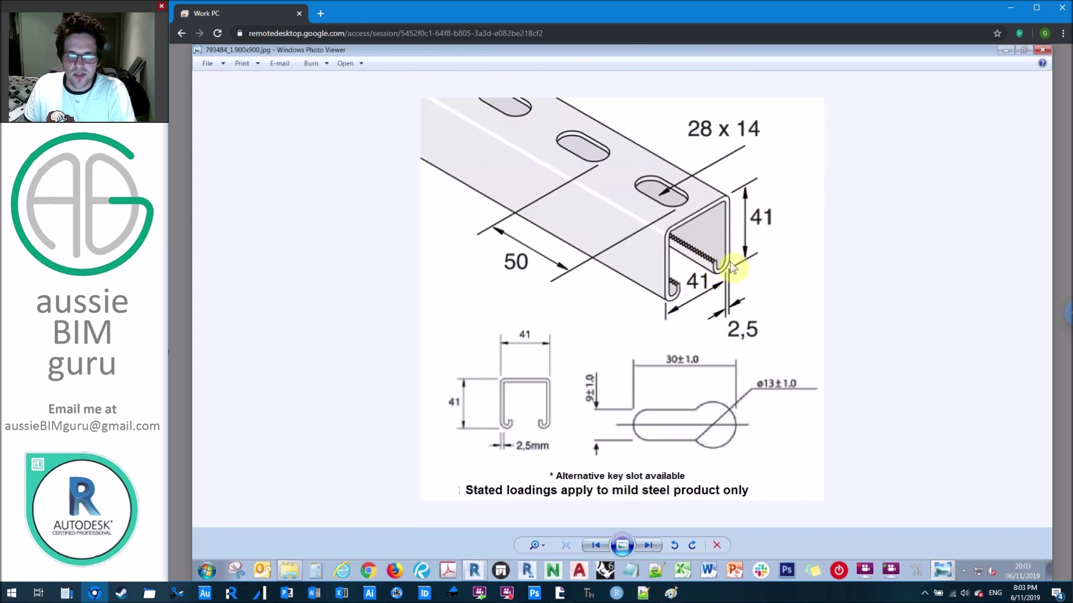
left_click(1008, 49)
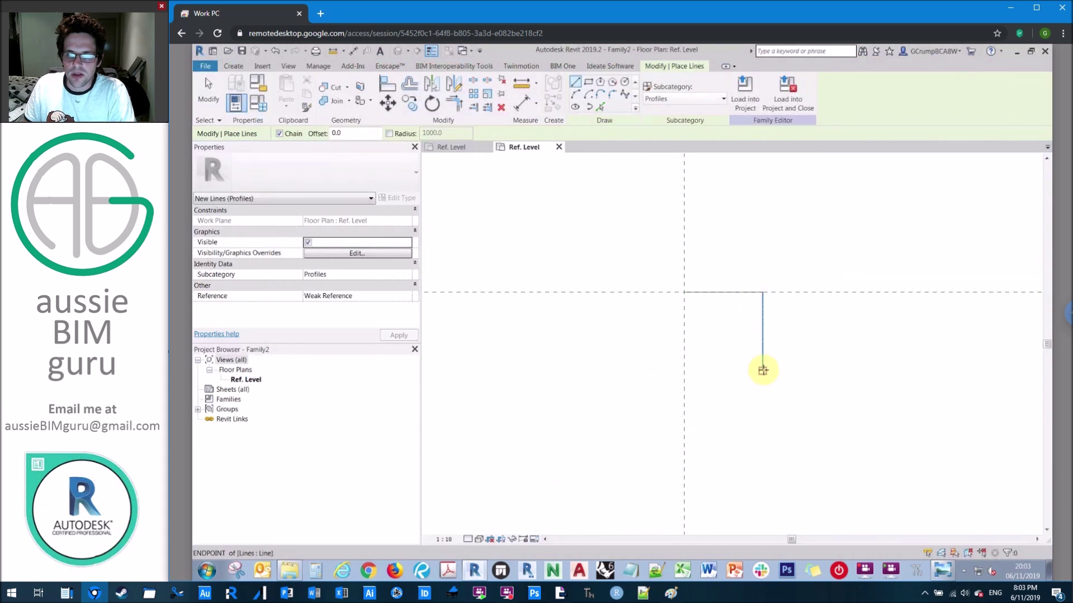
Add a 10 mm inward lip below the right side, and draw the matching left side with its own 10 mm inward lip
left_click(763, 370)
type("10")
key("Return")
left_click(682, 291)
left_click(684, 371)
type("10")
key("Return")
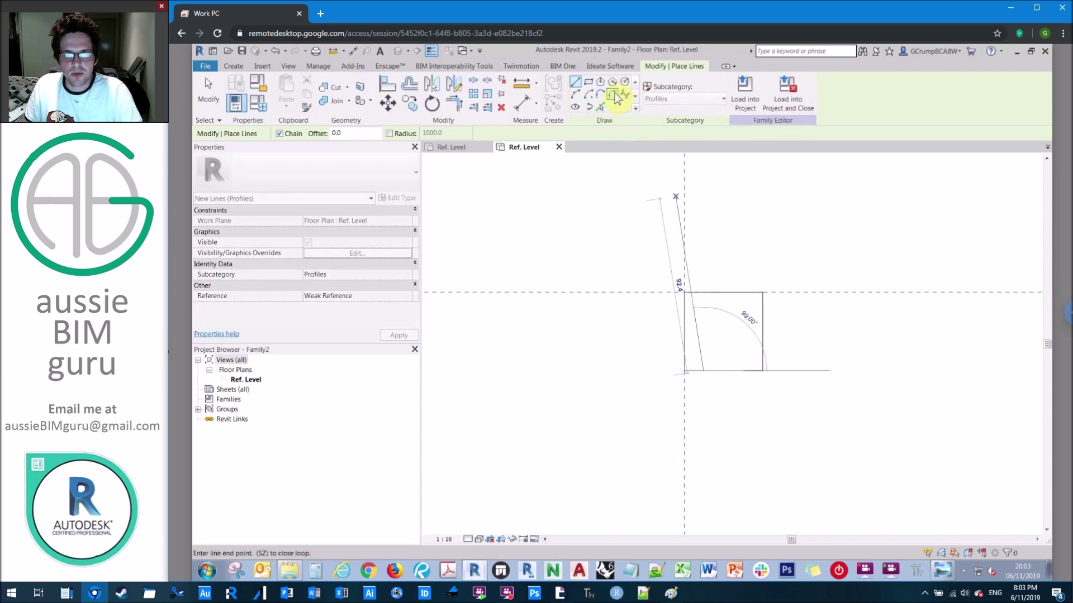
Fillet the four corners of the channel profile with a 2.5 mm radius
left_click(613, 95)
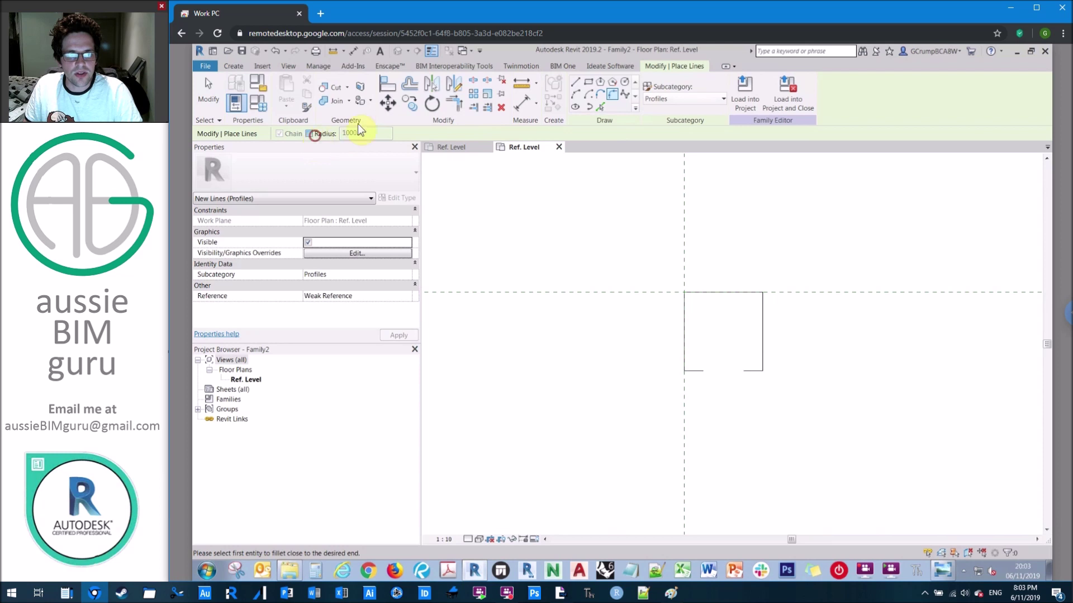
left_click(370, 133)
type("2.5")
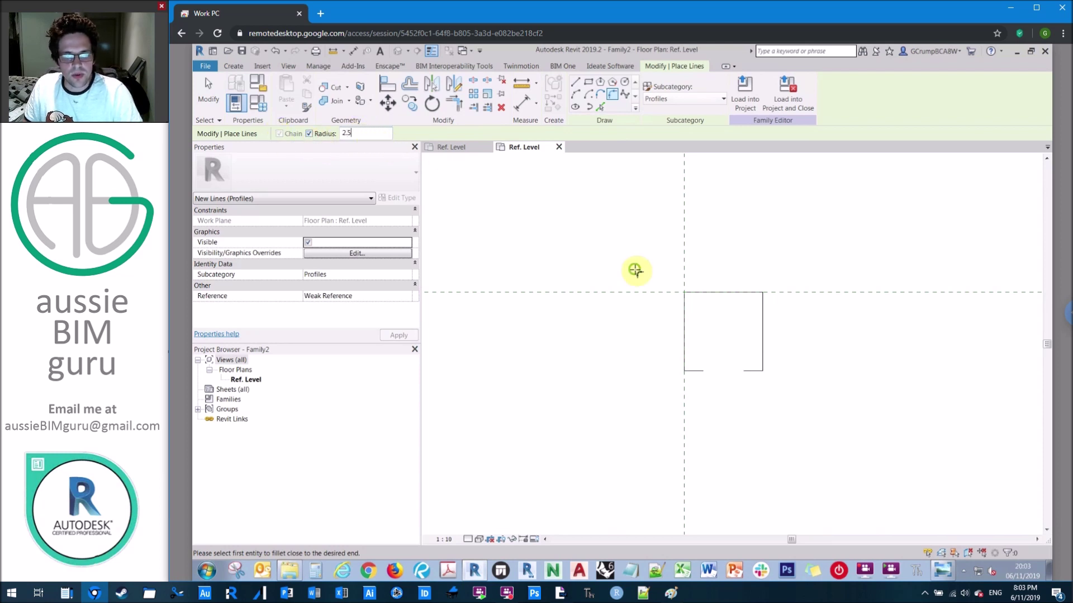
scroll(687, 301, "up", 2)
left_click(695, 290)
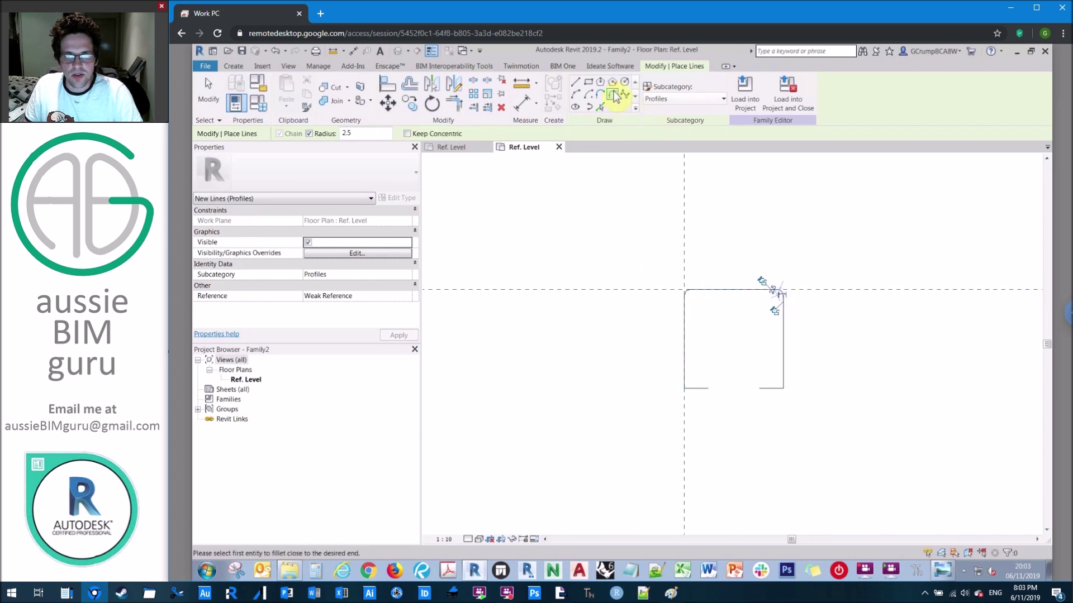
left_click(780, 378)
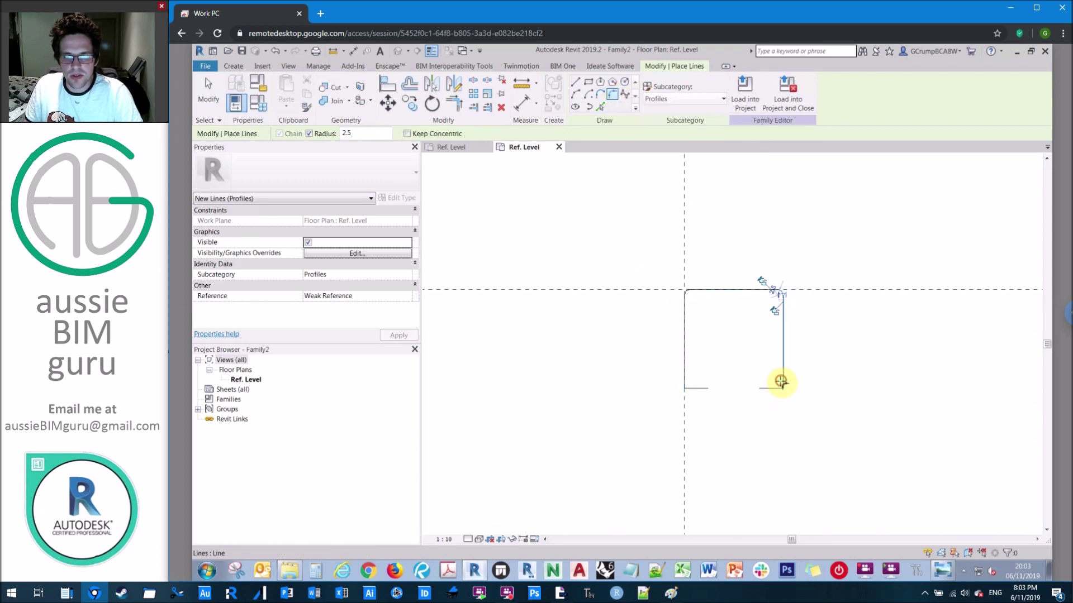
left_click(690, 386)
left_click(693, 390)
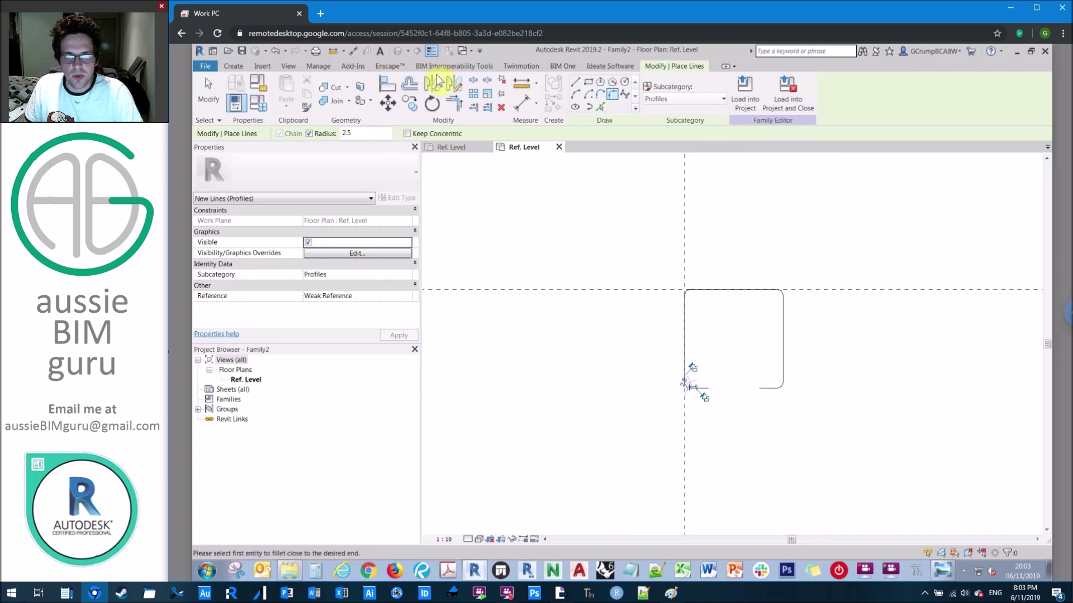
left_click(571, 84)
scroll(701, 379, "up", 2)
key("Escape")
key("Escape")
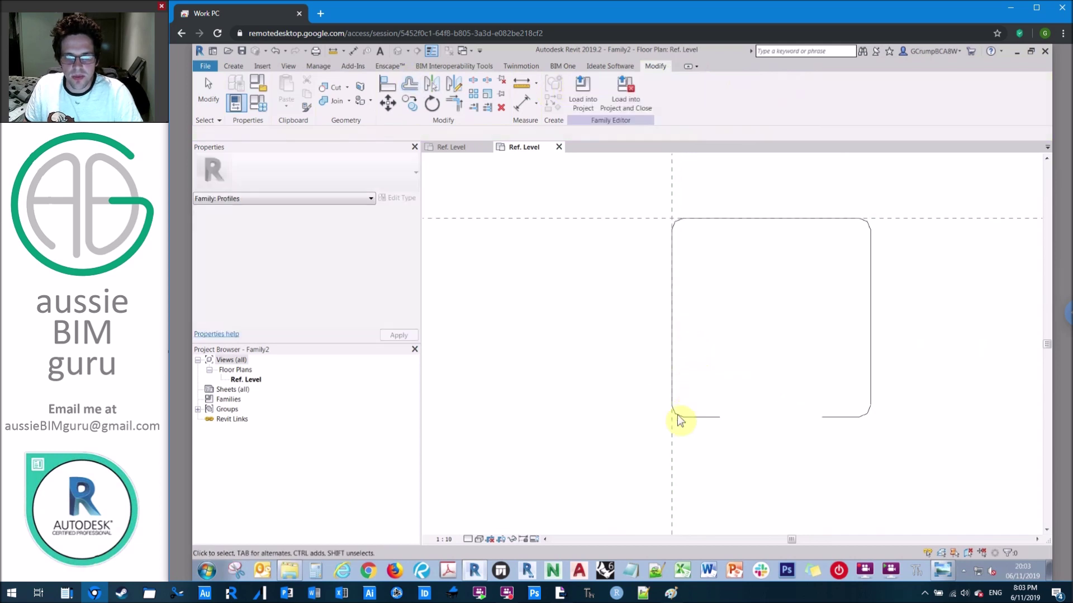
left_click_drag(787, 428, 880, 394)
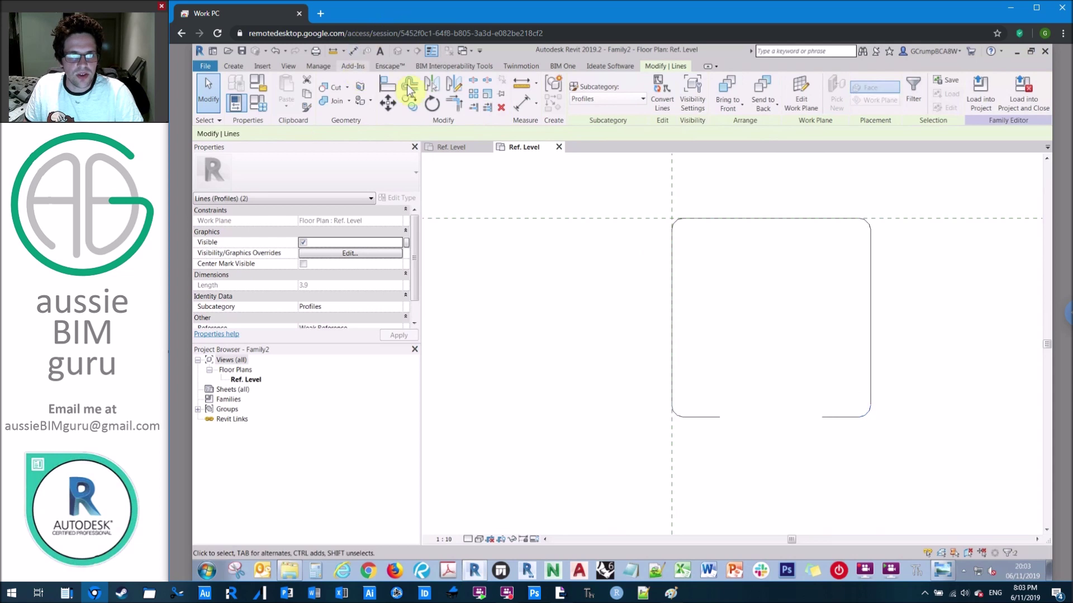
left_click(453, 85)
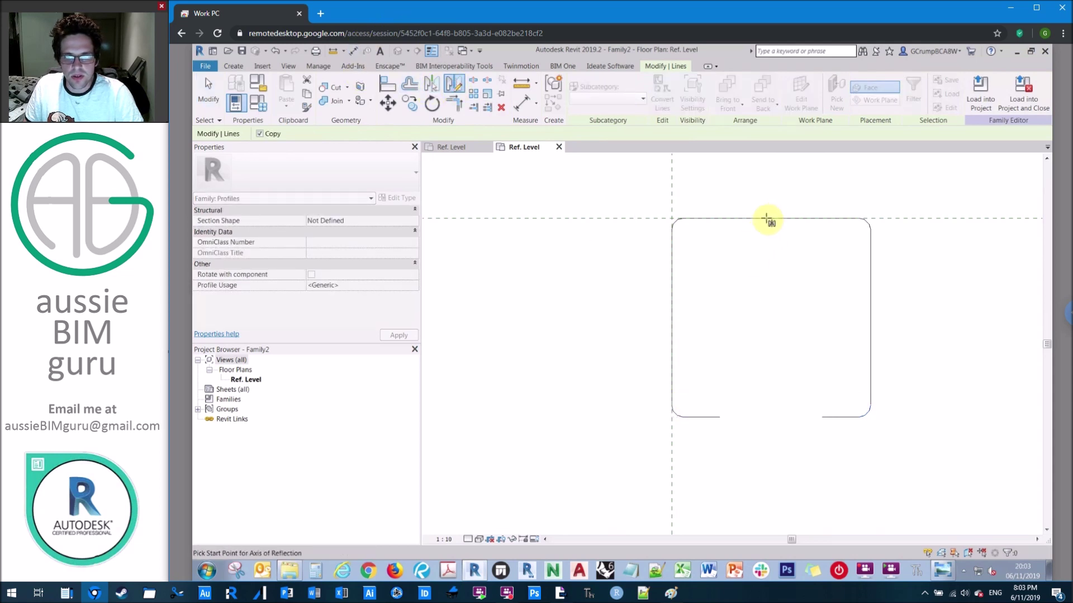
left_click(768, 217)
Mirror a copy of the lower-left fillet arc about a vertical axis through its end on the lip line
left_click_drag(651, 383, 695, 443)
left_click(454, 85)
left_click(697, 416)
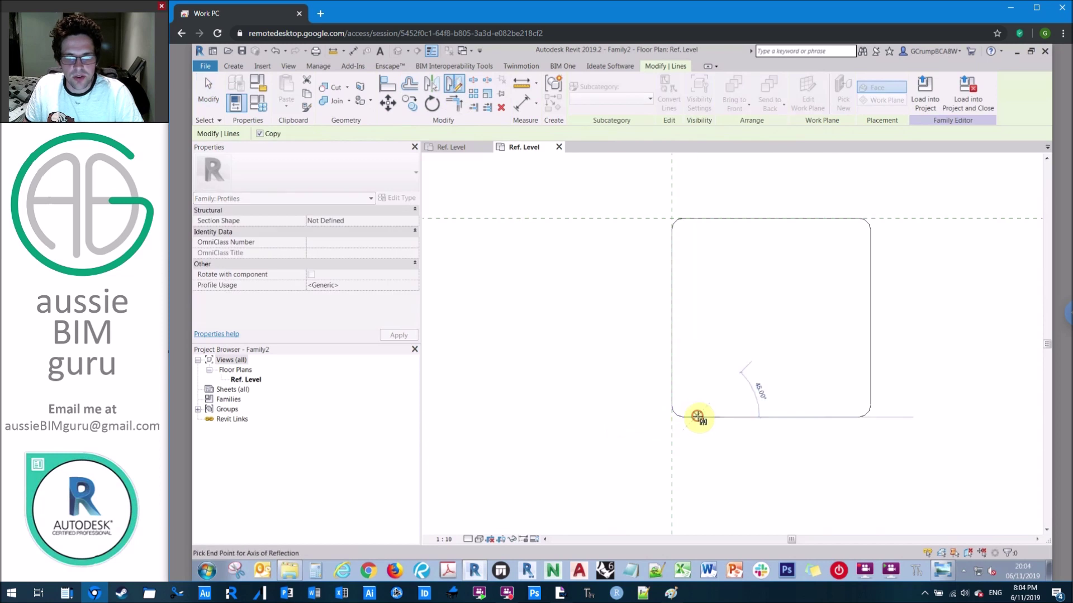
left_click(679, 400)
key("m")
key("m")
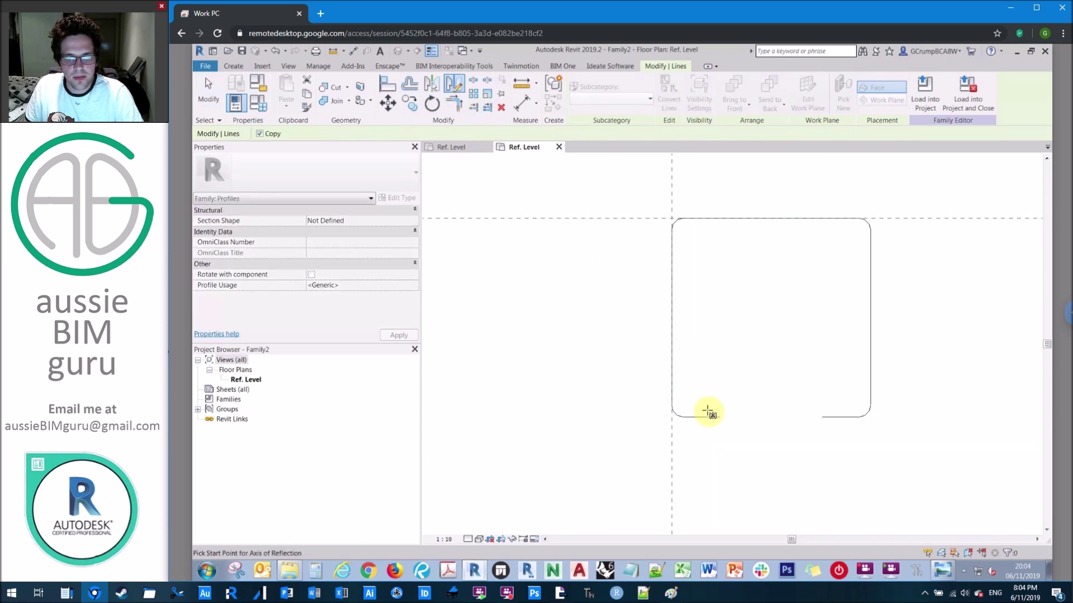
left_click(680, 416)
left_click(726, 368)
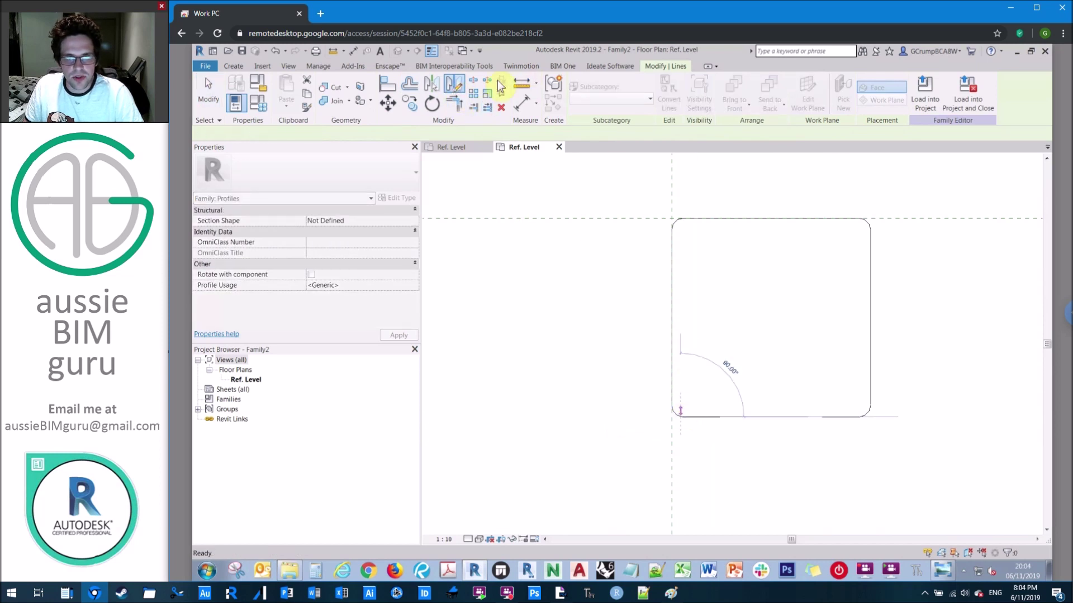
key("m")
key("m")
scroll(678, 403, "up", 2)
left_click(689, 423)
left_click(687, 412)
Copy the mirrored arc 2.5 mm inward along the left lip, and remove the first mirrored arc and the excess lip line
key("m")
key("v")
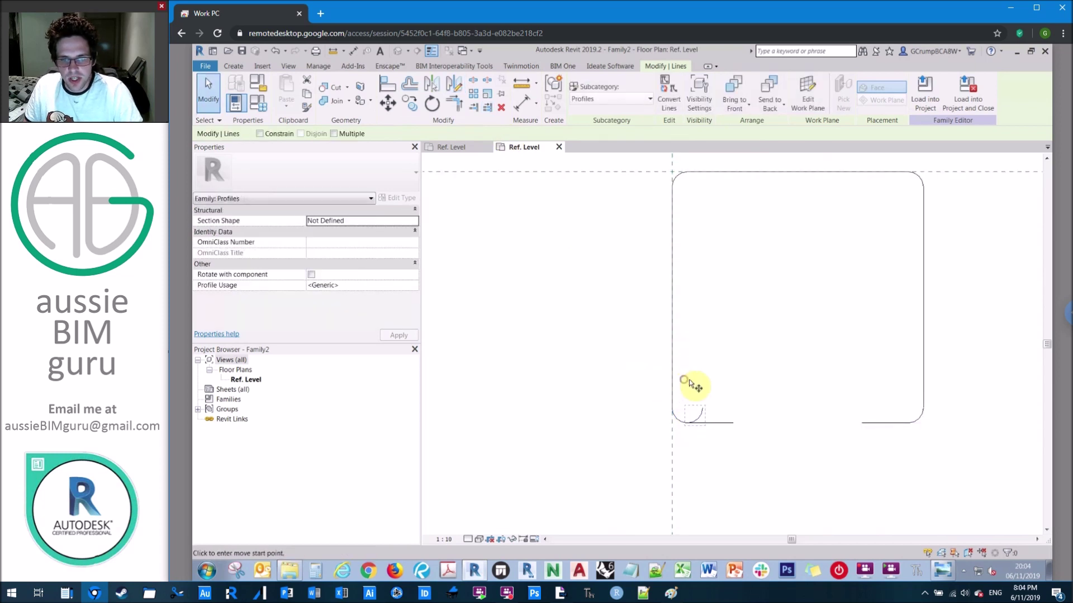
left_click(689, 380)
type("2.5")
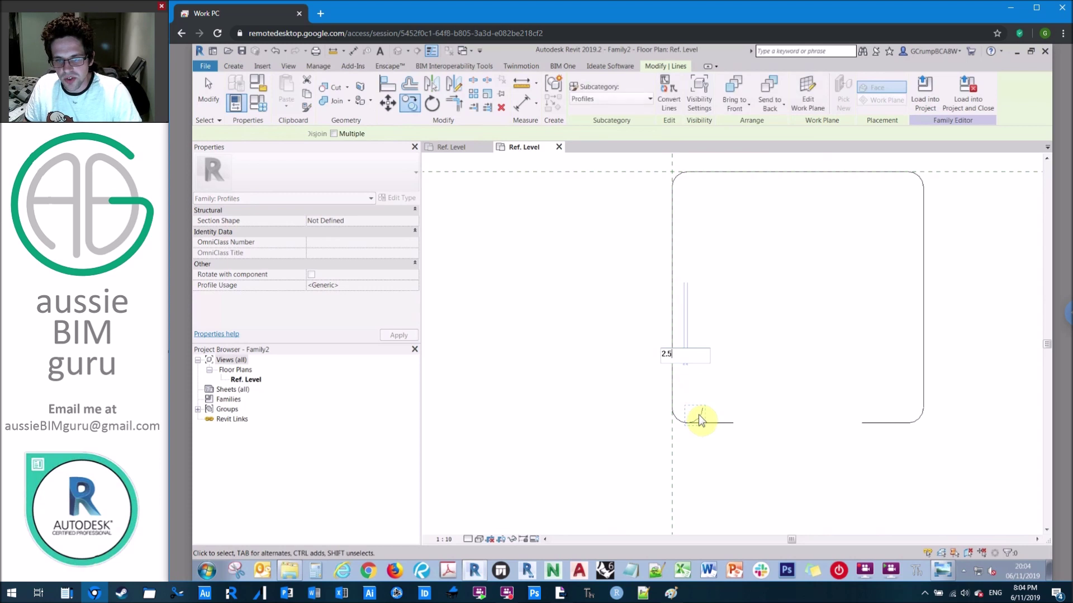
key("Return")
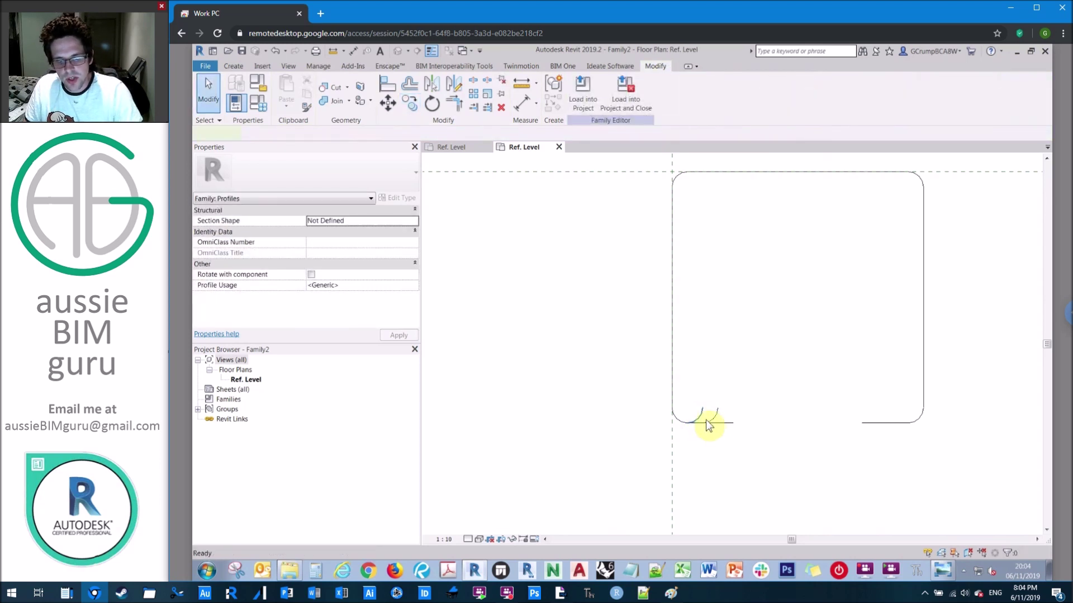
left_click(713, 423)
key("Delete")
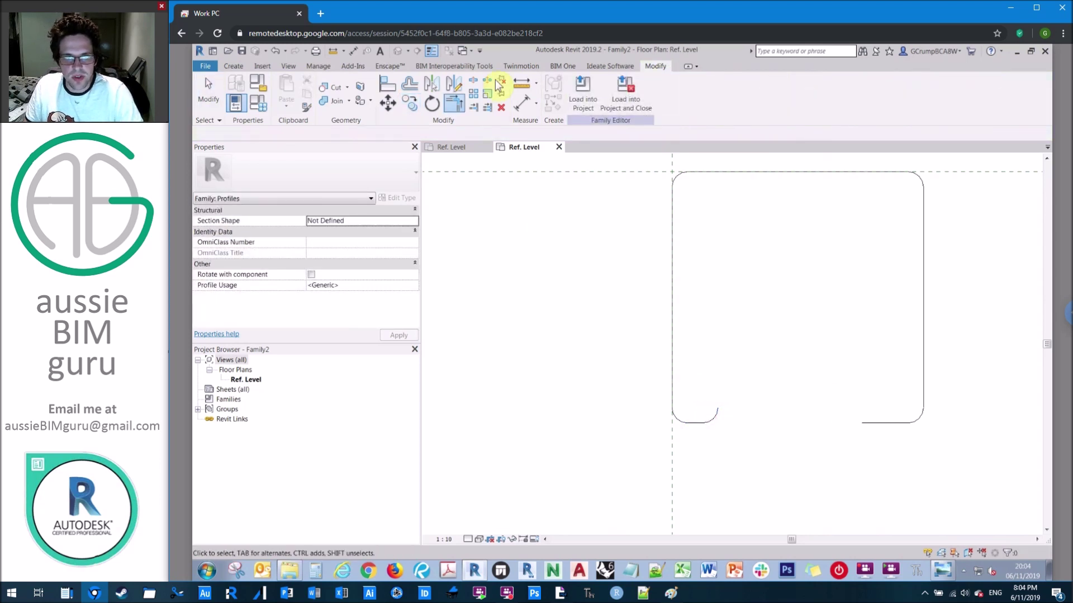
Draw a 2.5 mm vertical line upward from the free end of the left lip's arc
left_click(234, 66)
left_click(283, 91)
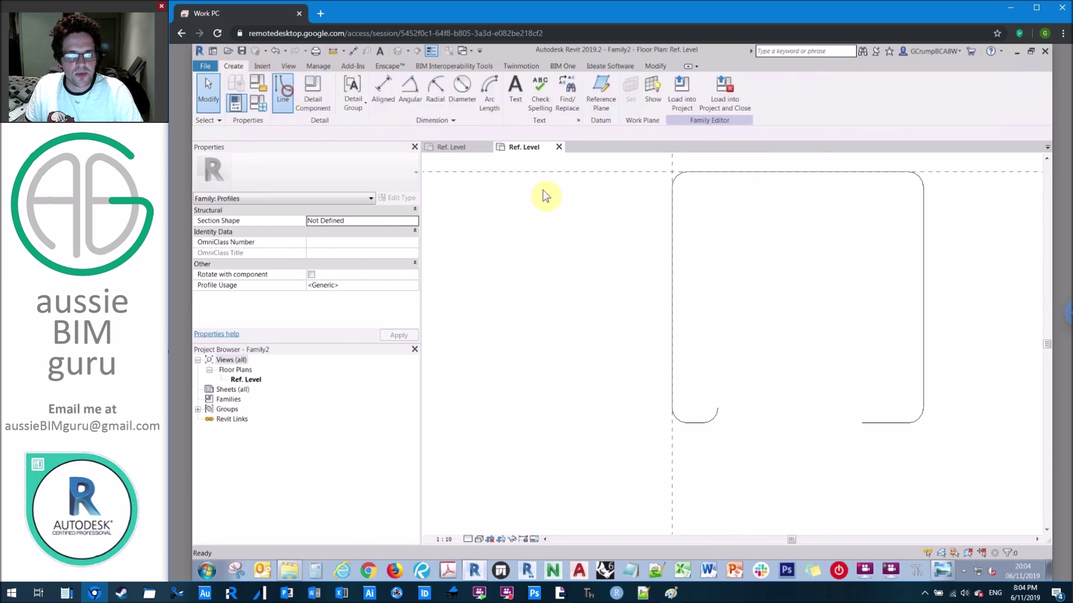
left_click(718, 409)
type("2.5")
key("Return")
key("Escape")
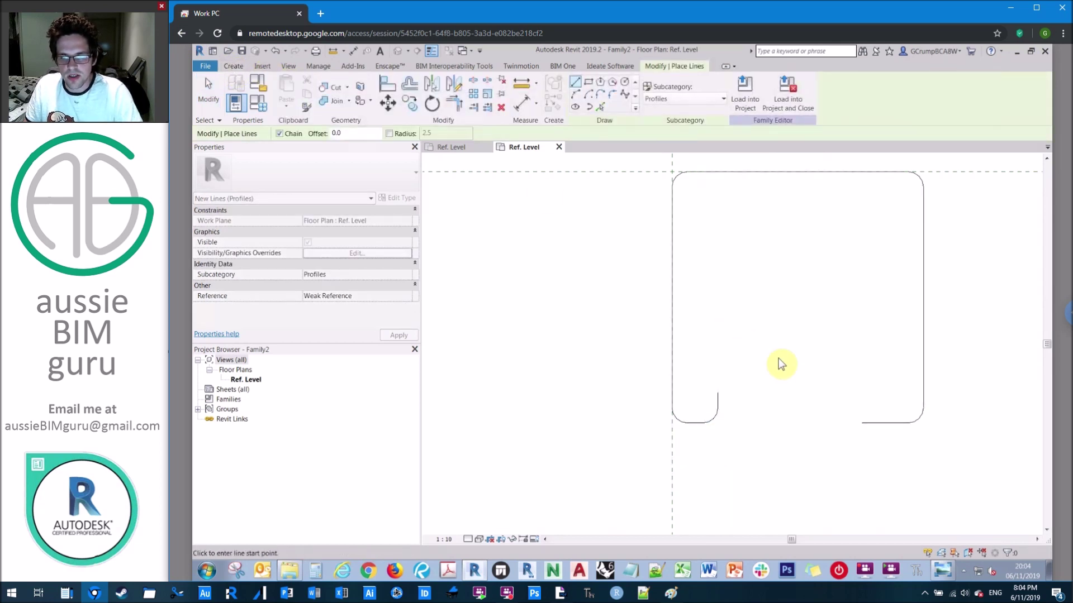
key("Escape")
Replace the lower-right lip and corner arc with a copy of the left lip mirrored about the channel's vertical centreline
scroll(781, 364, "down", 2)
left_click_drag(922, 455, 803, 334)
key("Delete")
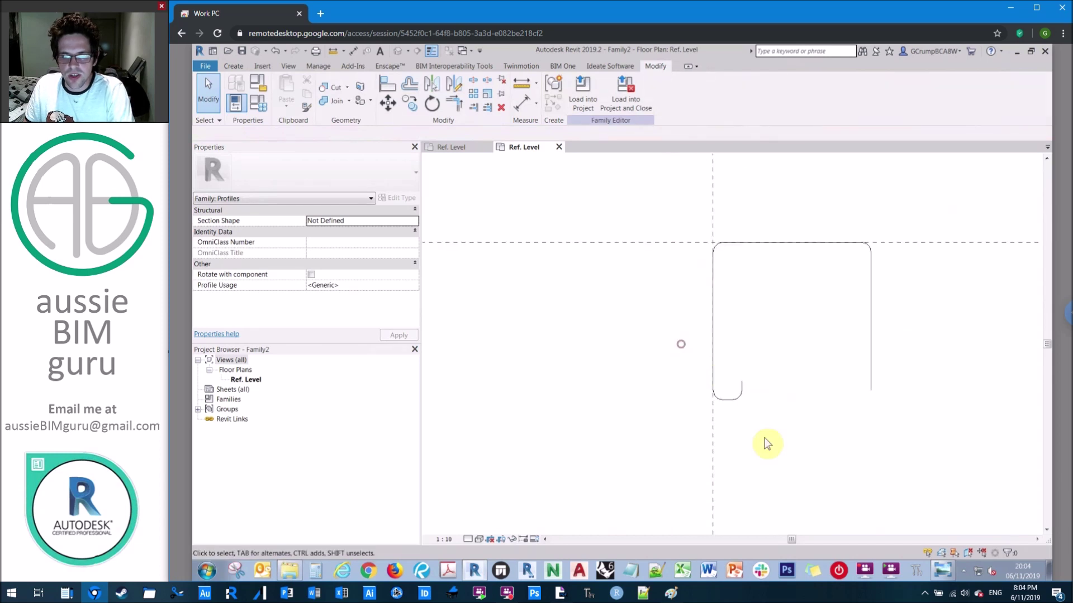
left_click(453, 84)
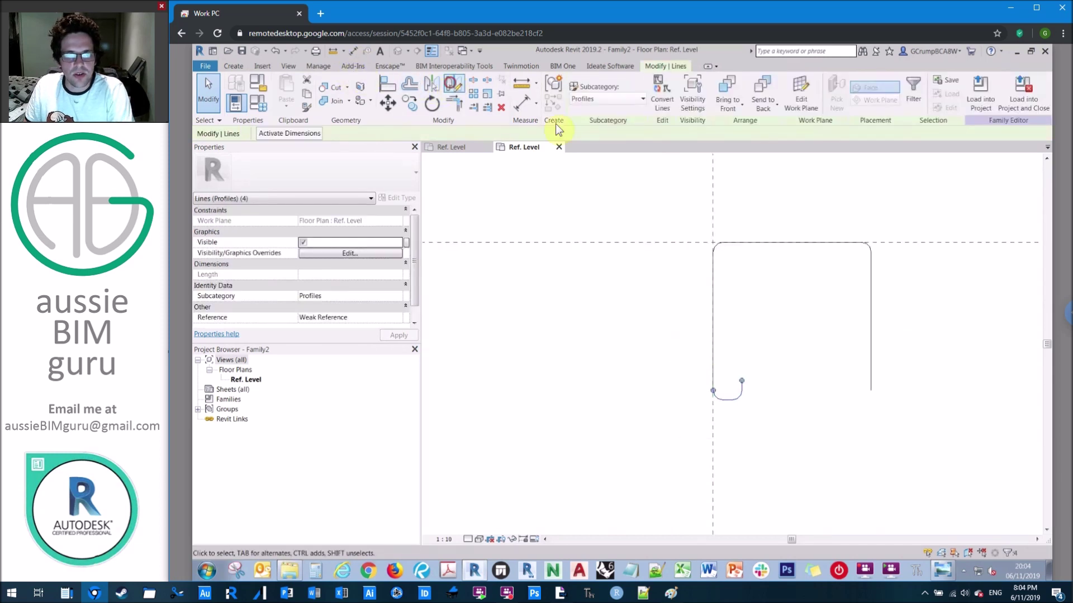
left_click(791, 243)
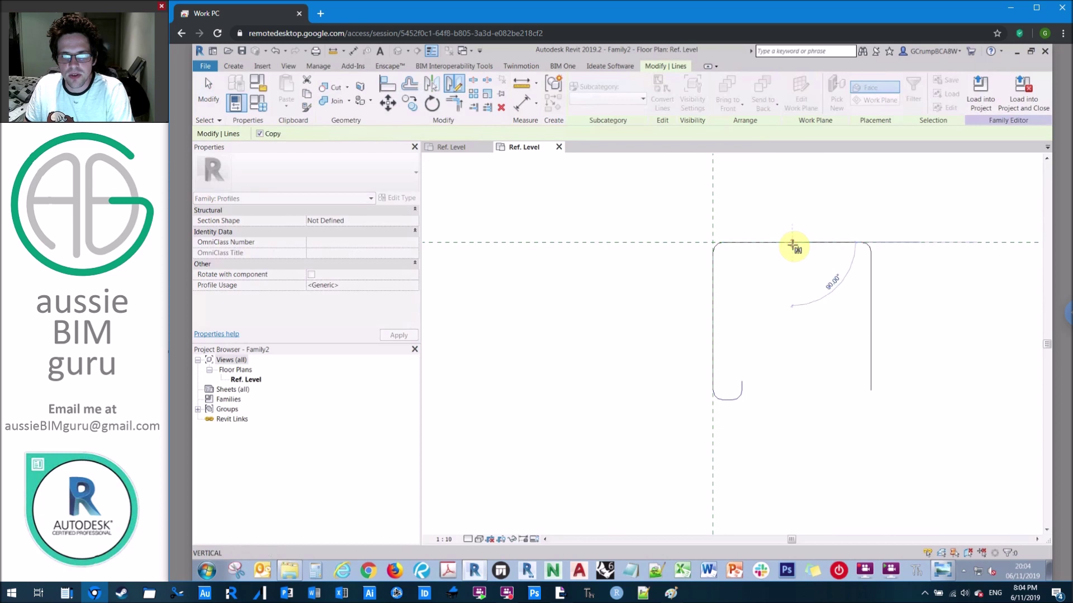
left_click(792, 335)
key("Escape")
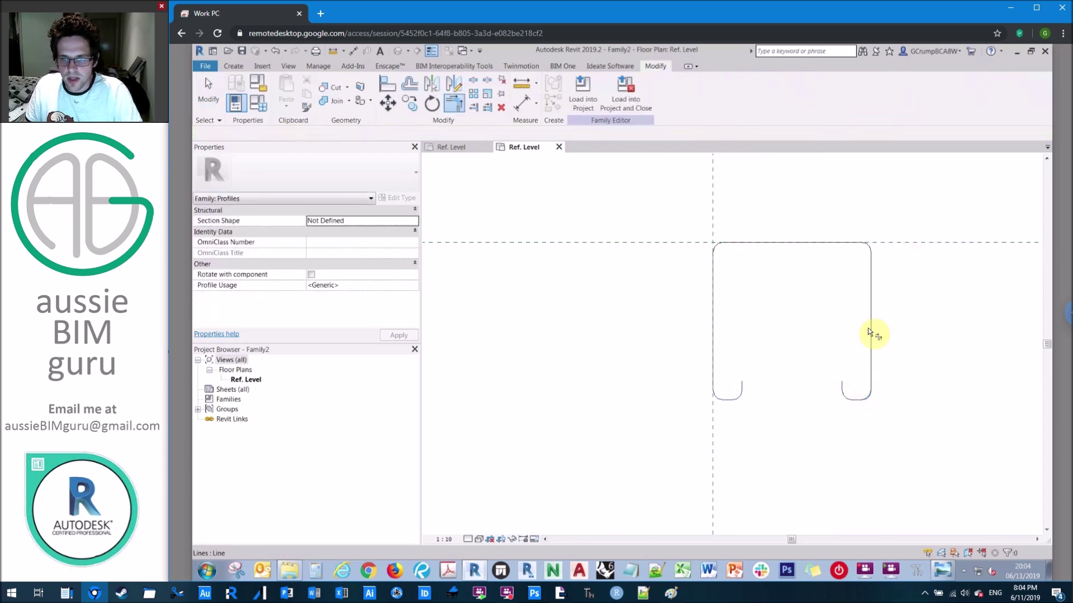
Offset the entire chain of profile lines 2.5 mm inward to give the channel its wall thickness
left_click(233, 66)
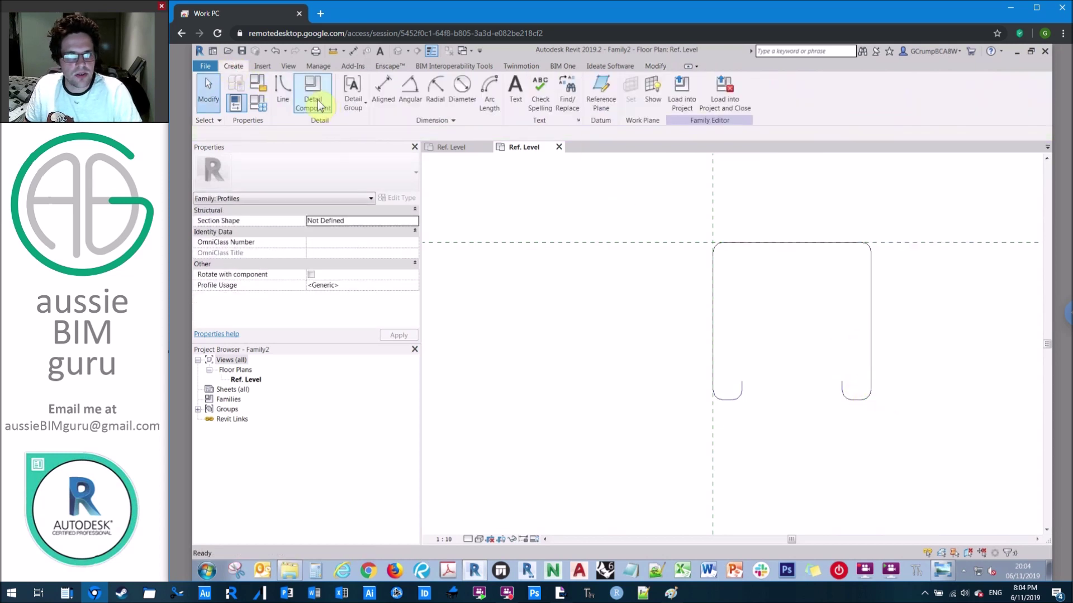
left_click(284, 96)
left_click(601, 107)
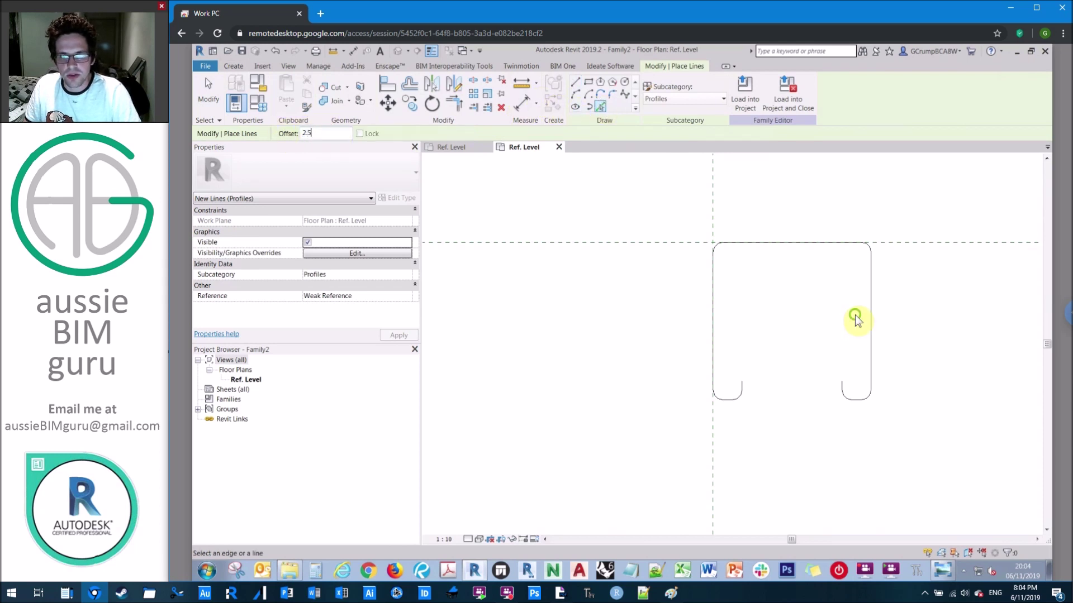
scroll(863, 316, "up", 2)
key("Tab")
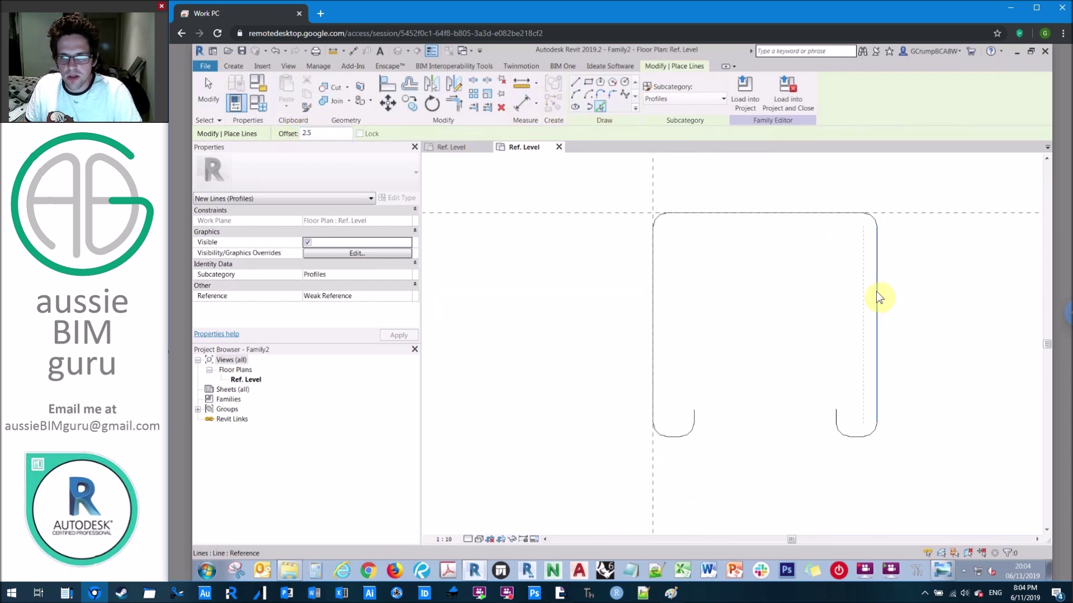
left_click(876, 290)
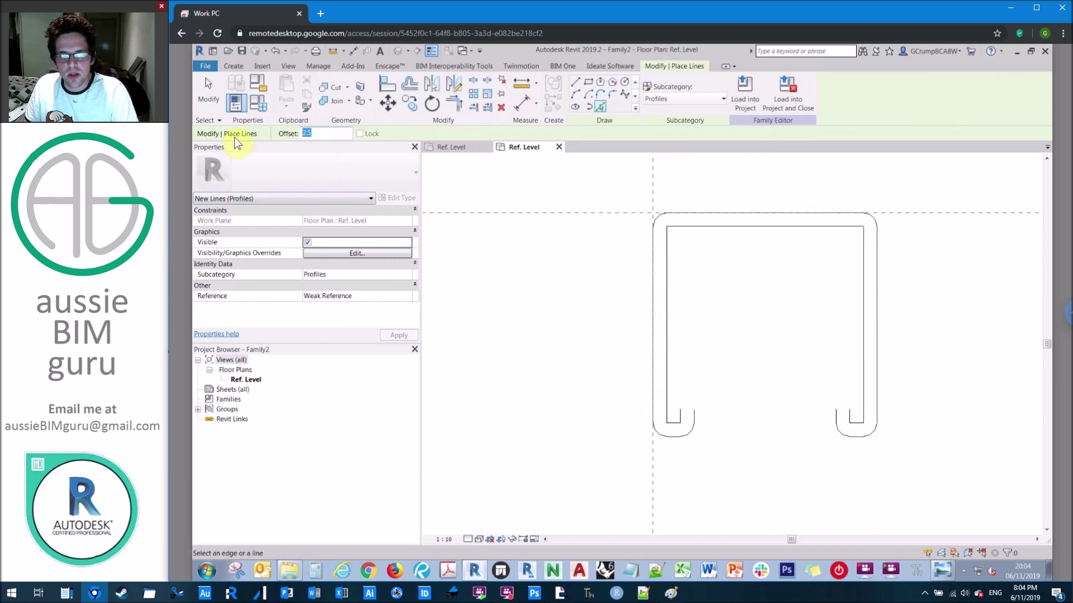
Close the open ends of both lips with short horizontal lines and trim the overshoot on the right lip
left_click(579, 82)
left_click(681, 411)
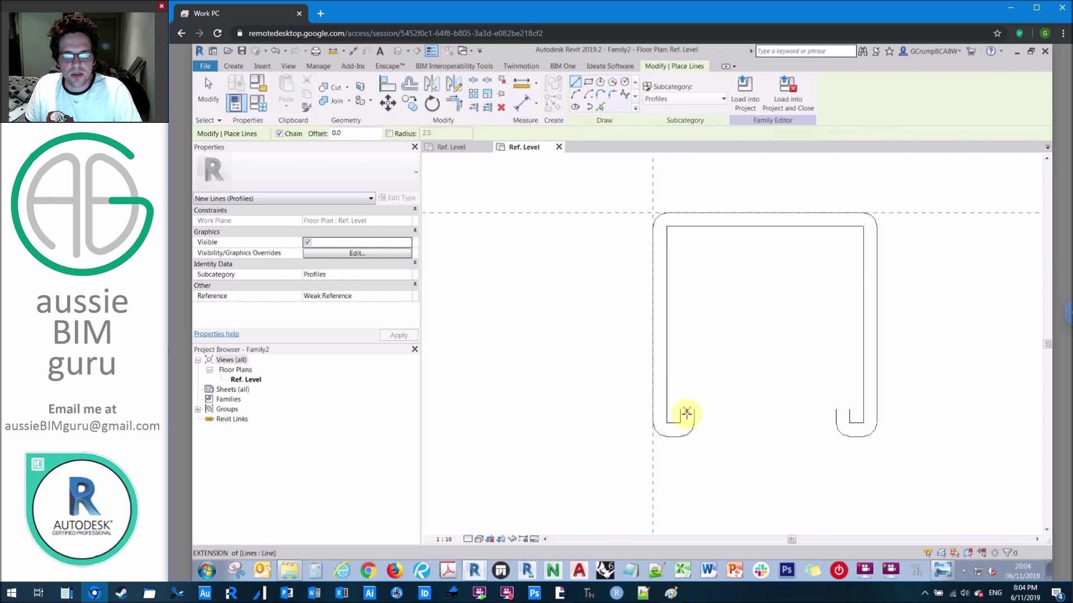
left_click(695, 410)
key("Escape")
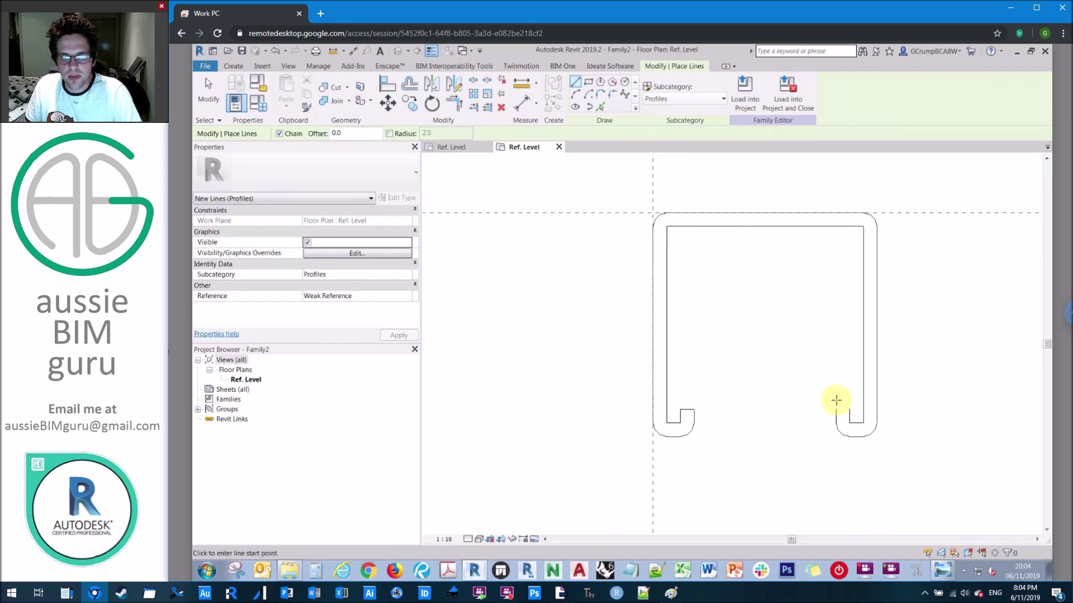
left_click(836, 410)
left_click(854, 410)
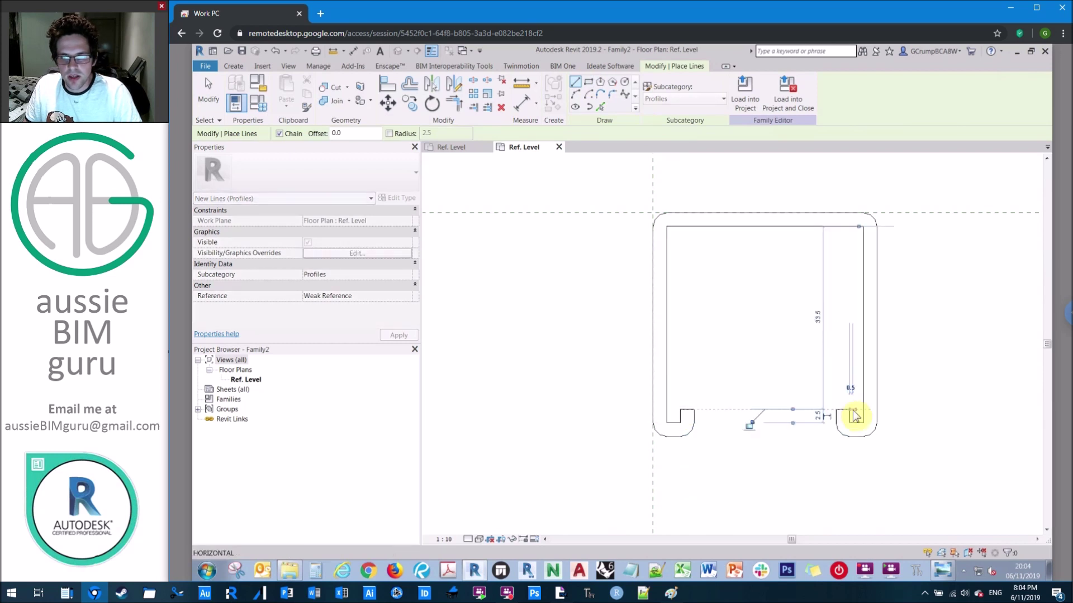
key("Escape")
key("Escape")
key("t")
key("r")
left_click(846, 415)
key("Escape")
Move the whole channel profile left so its top edge is centred on the reference plane intersection
left_click_drag(585, 173, 902, 462)
scroll(903, 462, "down", 1)
mouse_move(802, 286)
left_mouse_down()
mouse_move(740, 280)
mouse_move(728, 291)
left_mouse_up()
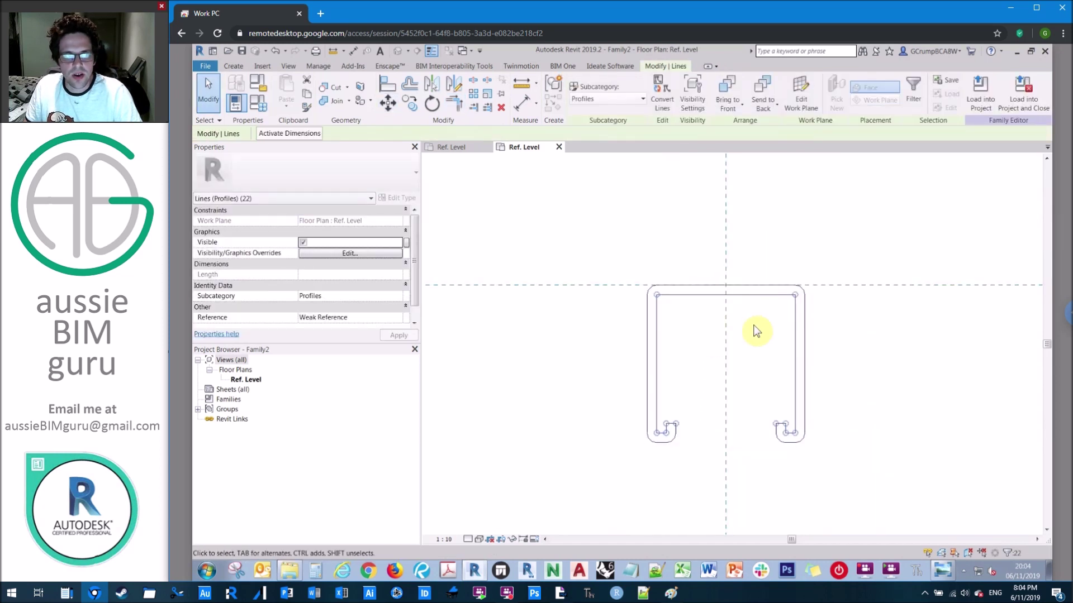
left_click(767, 258)
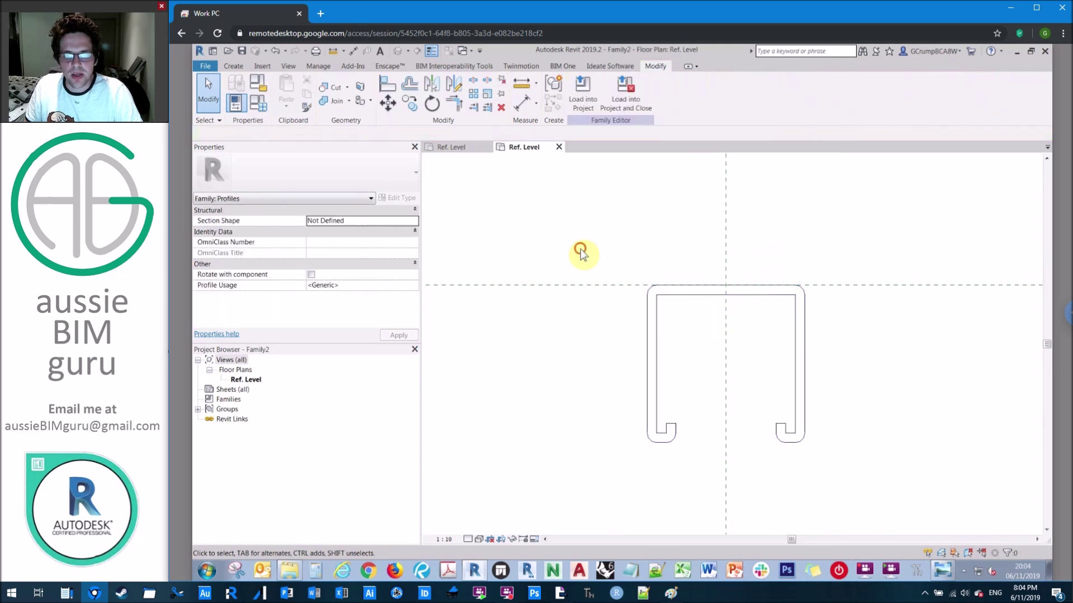
Hide all annotation categories in the Ref. Level view and fit the profile to the view
key("v")
key("g")
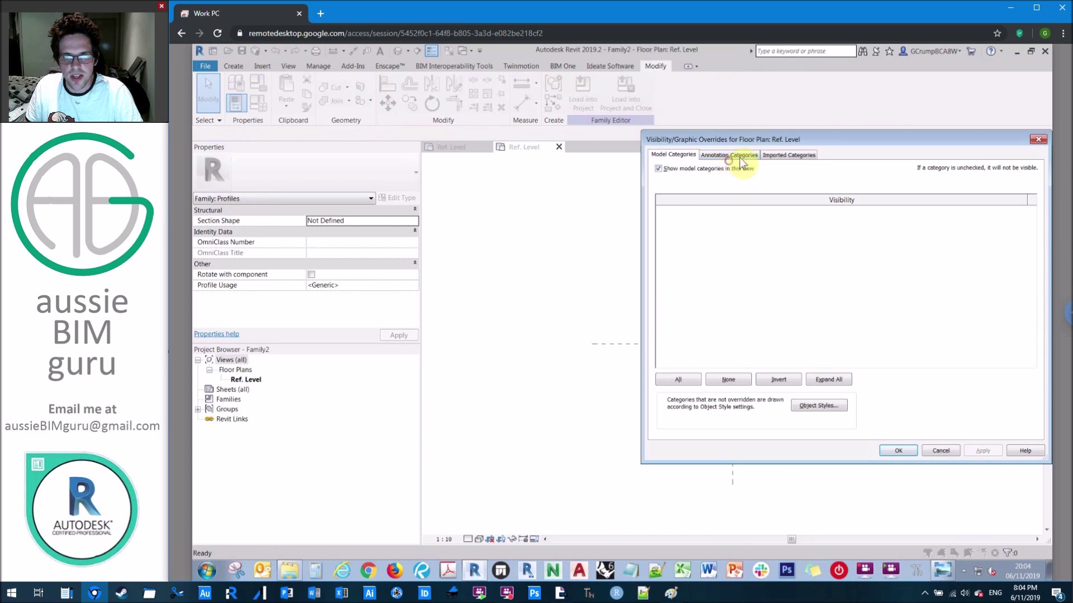
left_click(740, 156)
left_click(659, 169)
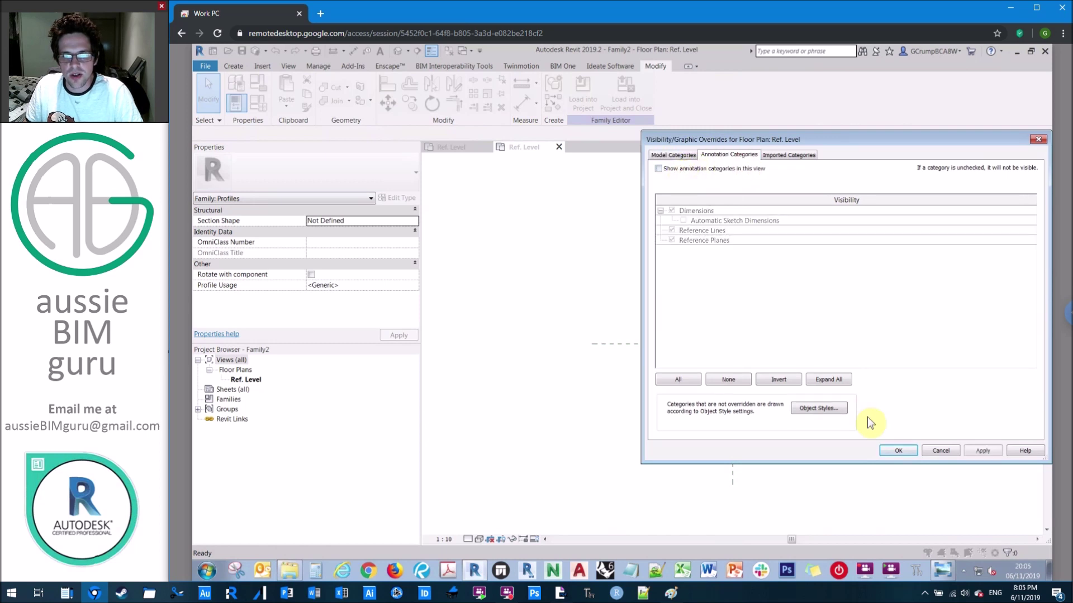
left_click(897, 450)
key("z")
key("f")
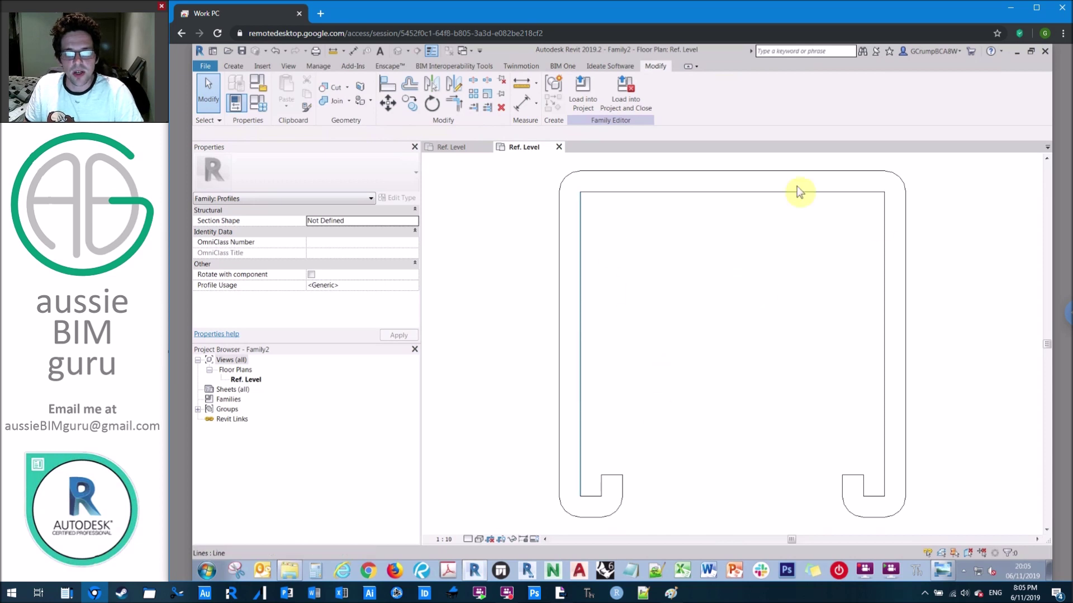
Purge the unused items from the profile family in two passes
left_click(206, 66)
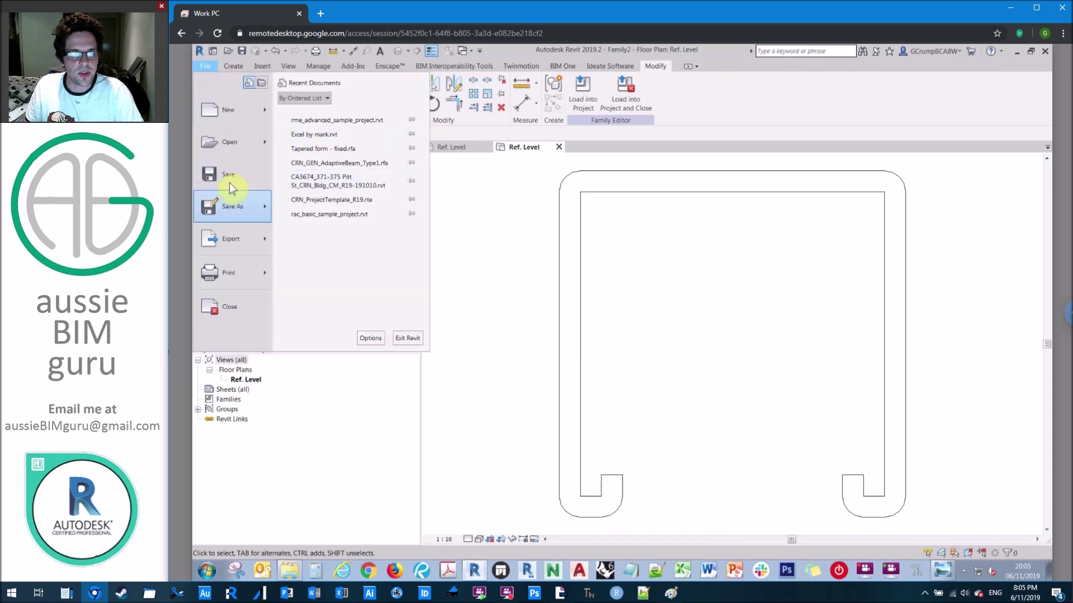
left_click(491, 180)
left_click(330, 66)
left_click(407, 95)
left_click(782, 445)
left_click(406, 95)
left_click(782, 446)
Begin saving the profile as a family file and browse to the family masterclass folder inside demo on the Desktop
left_click(205, 66)
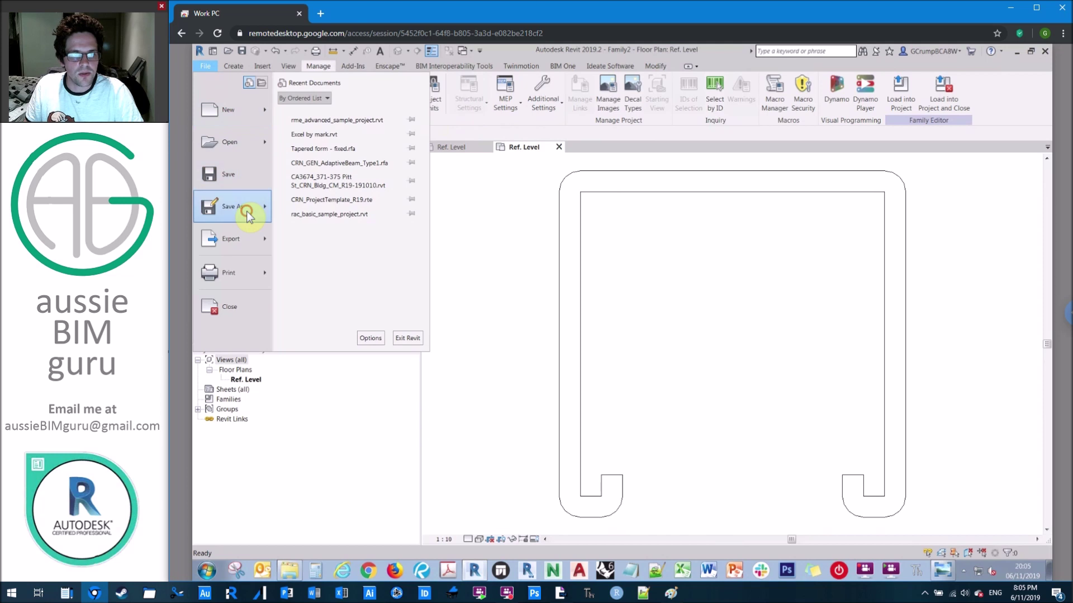
mouse_move(246, 211)
left_click(337, 166)
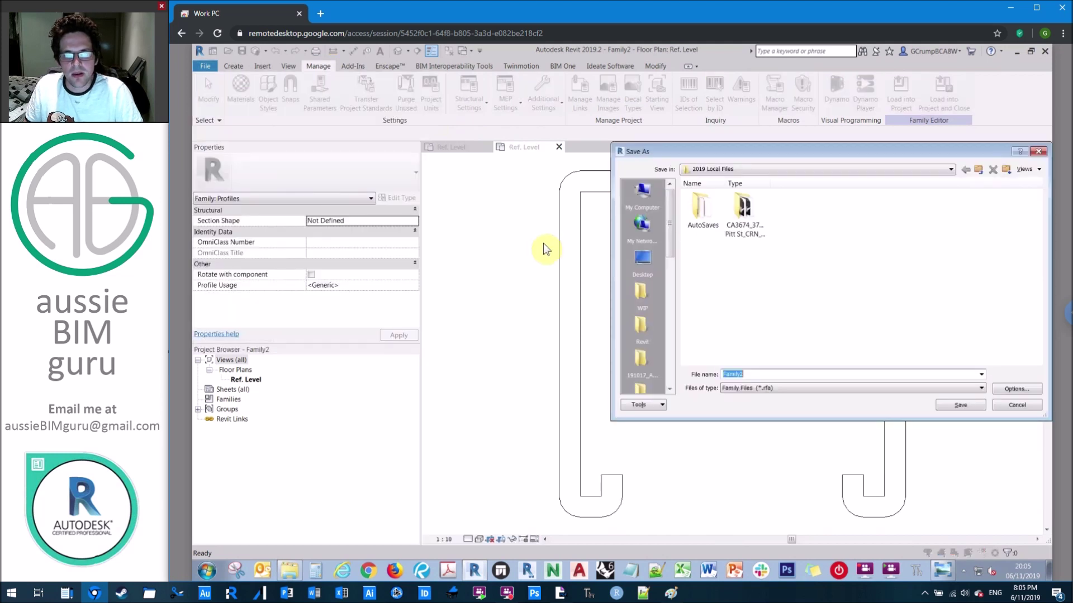
left_click(644, 258)
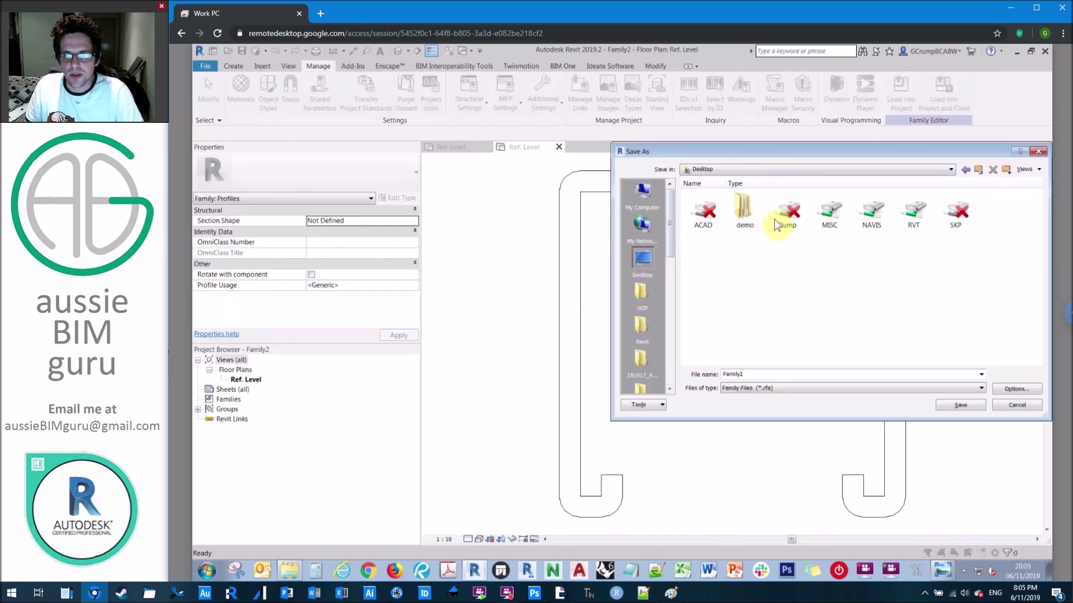
double_click(747, 210)
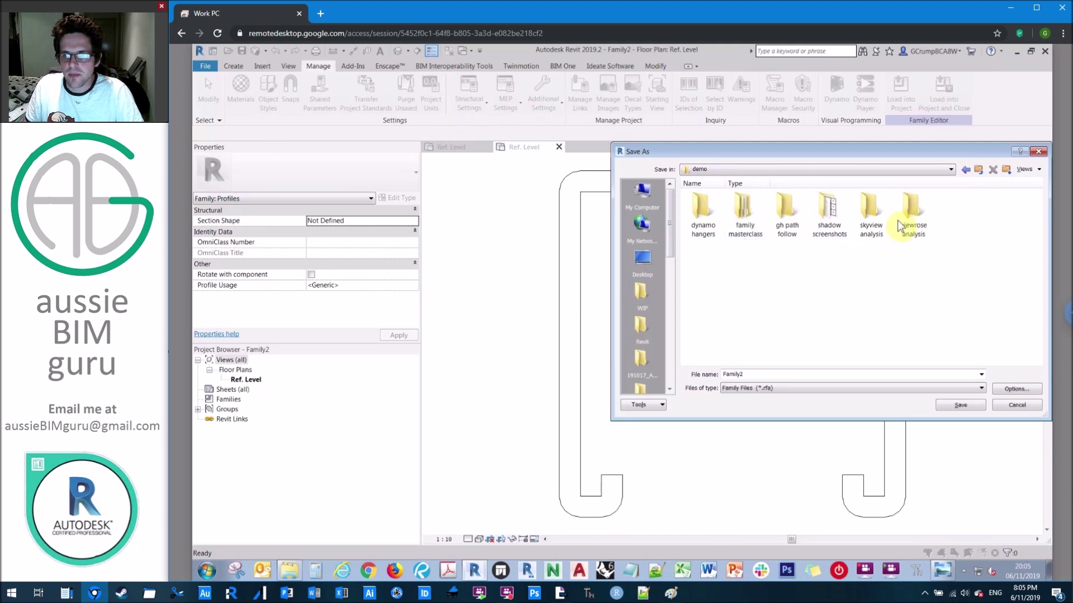
double_click(745, 209)
Create a subfolder named Components in the family masterclass folder
right_click(774, 263)
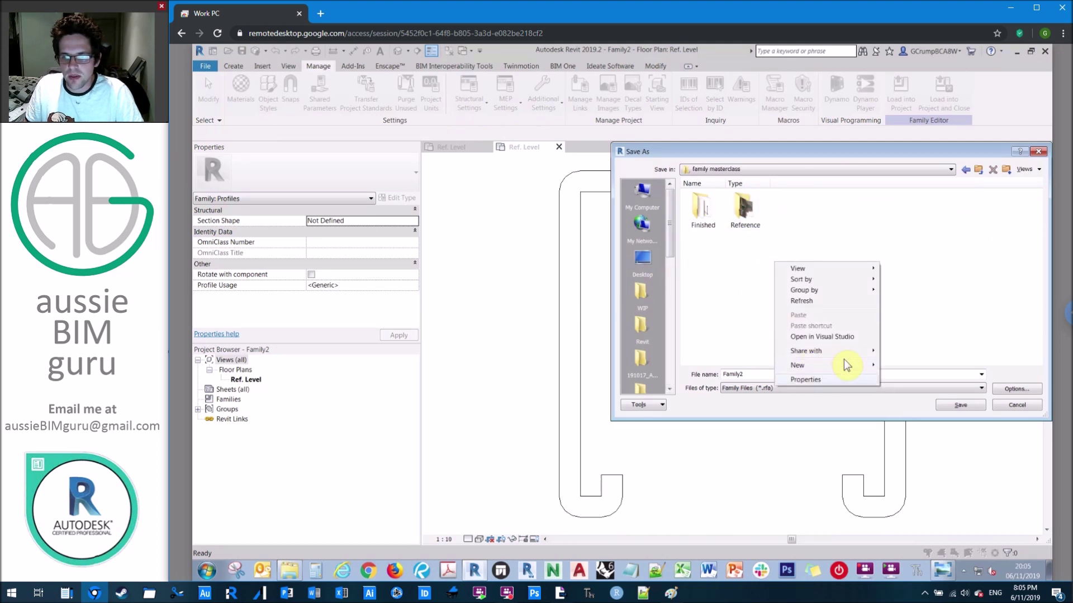
mouse_move(851, 366)
left_click(902, 361)
key("Caps_Lock")
type("C")
key("Caps_Lock")
type("omponents")
key("Return")
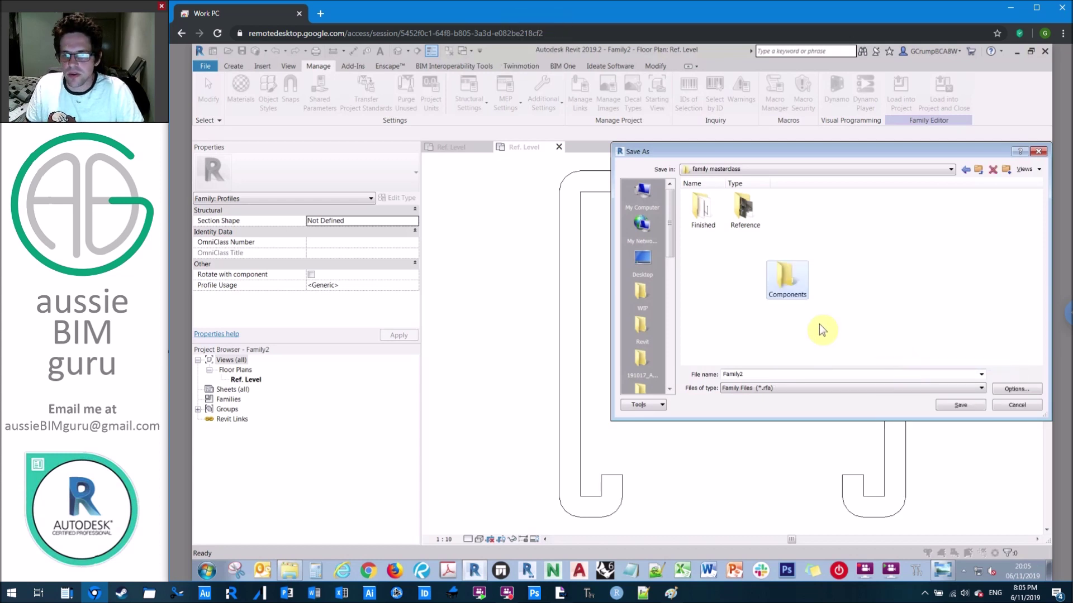
Save the profile in Components as ABG_PRF_Unistrut-41x41, and load it into the hanger family while closing it
double_click(786, 288)
double_click(804, 371)
type("ABC_PRF")
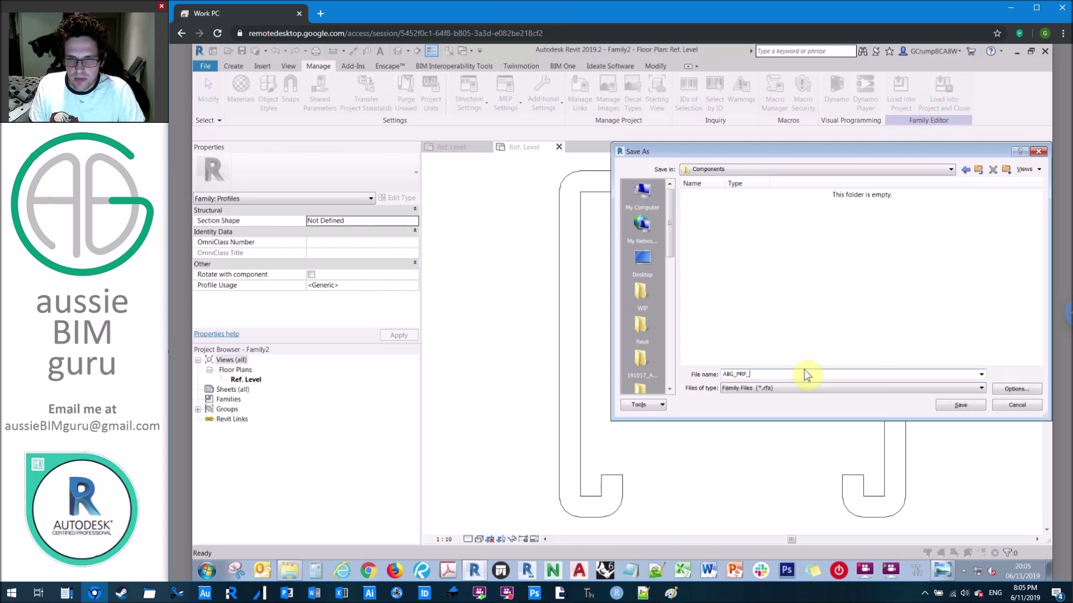
type("_Unistrut-41x41")
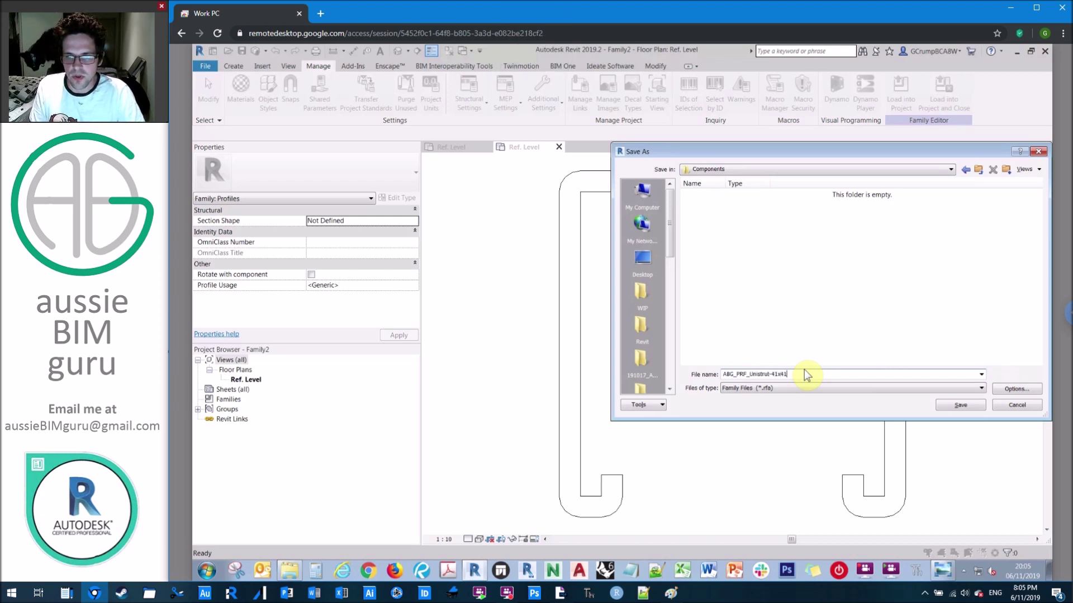
key("Return")
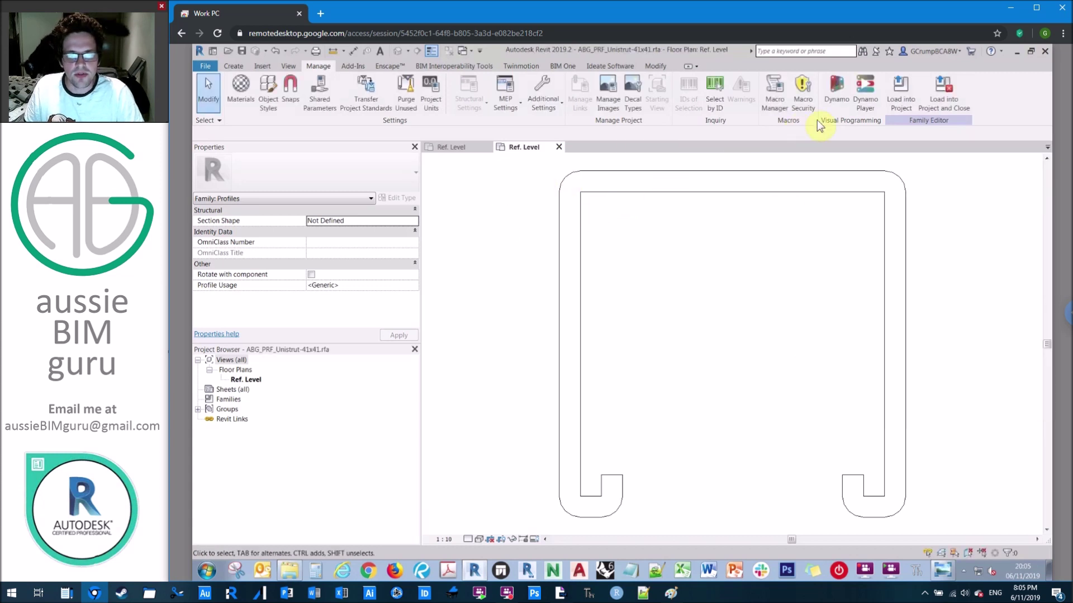
left_click(948, 96)
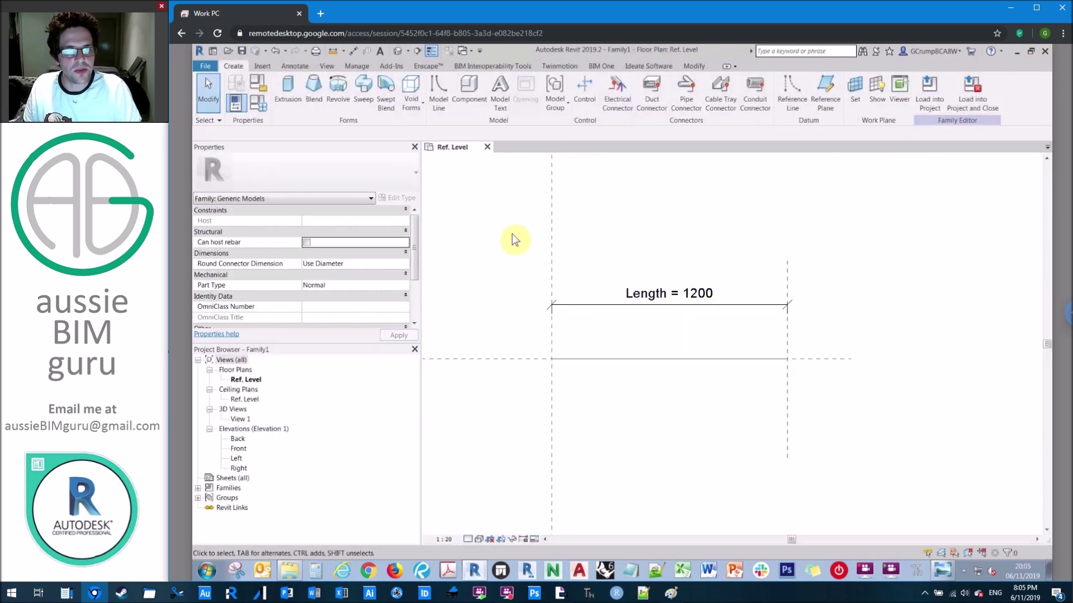
Start a sweep and sketch its path by picking the horizontal reference line in the Ref. Level view
left_click(369, 95)
left_click(671, 87)
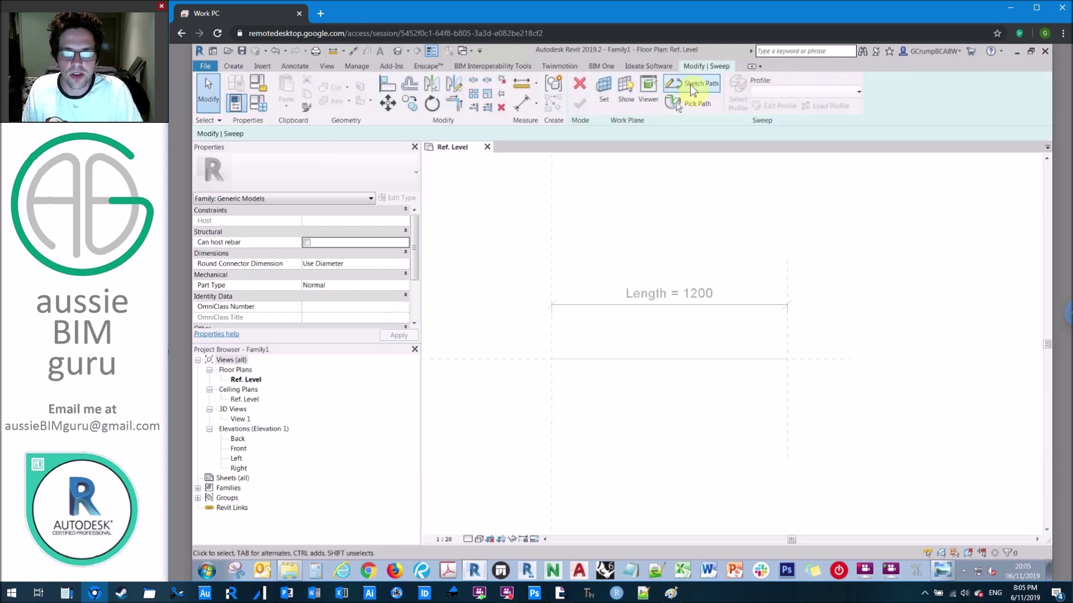
left_click(627, 106)
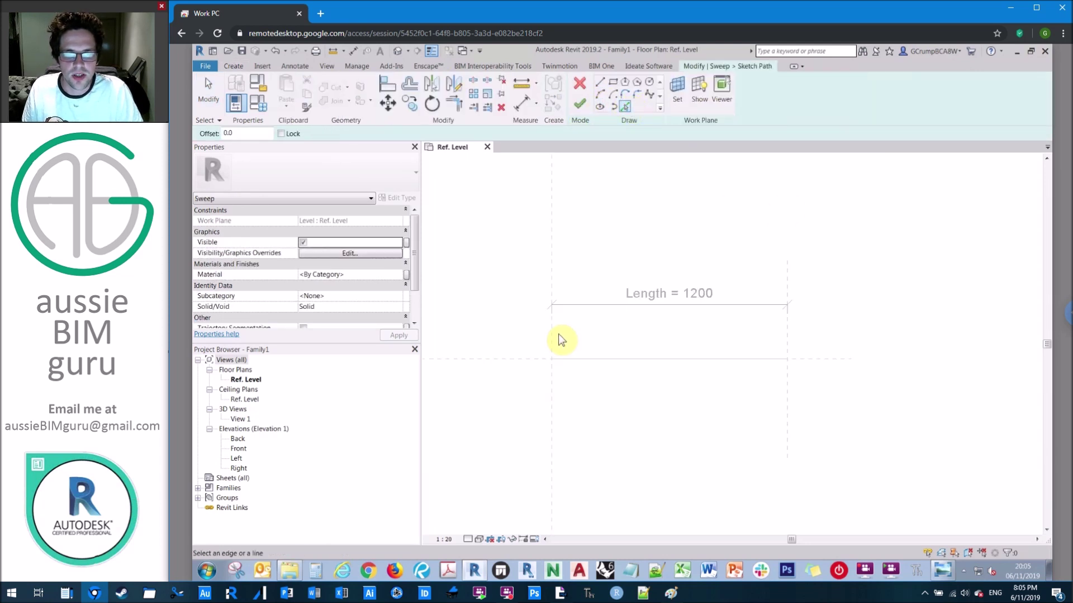
left_click(658, 345)
Align both ends of the sweep path with the two vertical reference planes that bound the Length dimension
key("Escape")
key("a")
key("l")
left_click(786, 274)
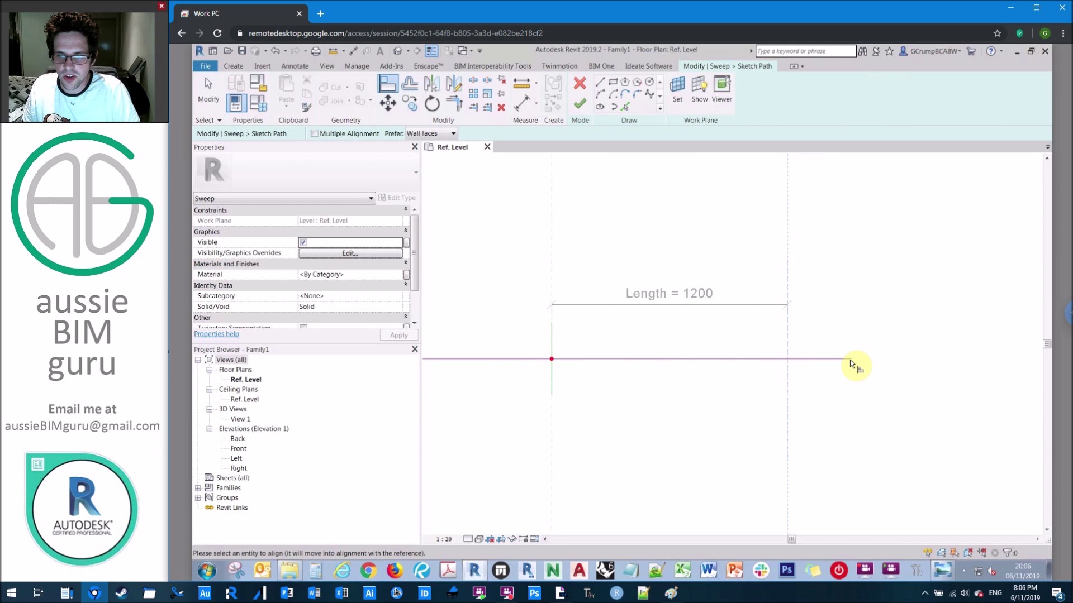
left_click(849, 360)
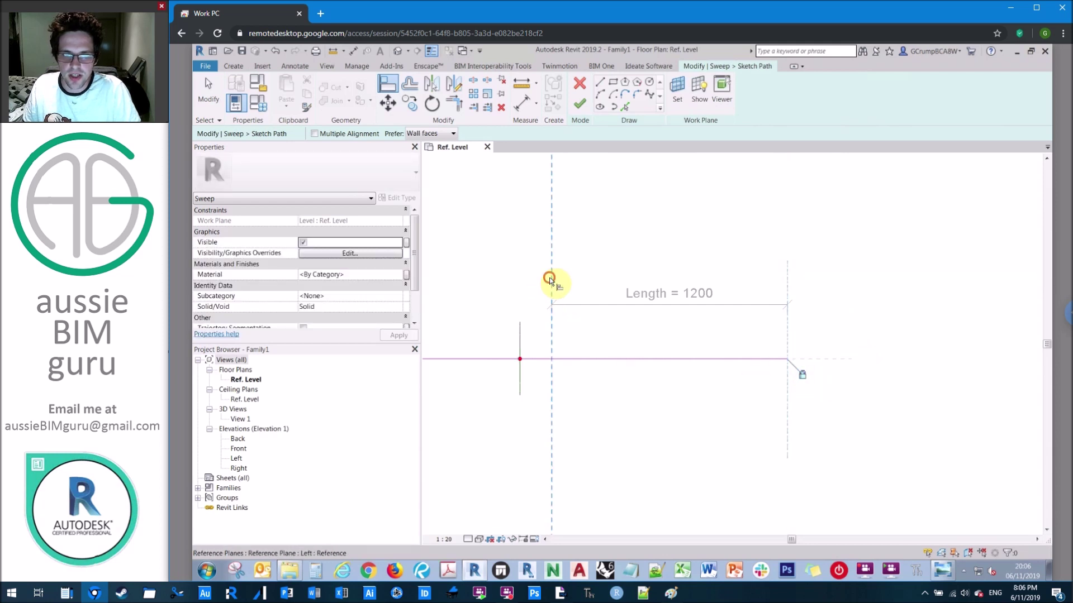
middle_click_drag(587, 264, 656, 296)
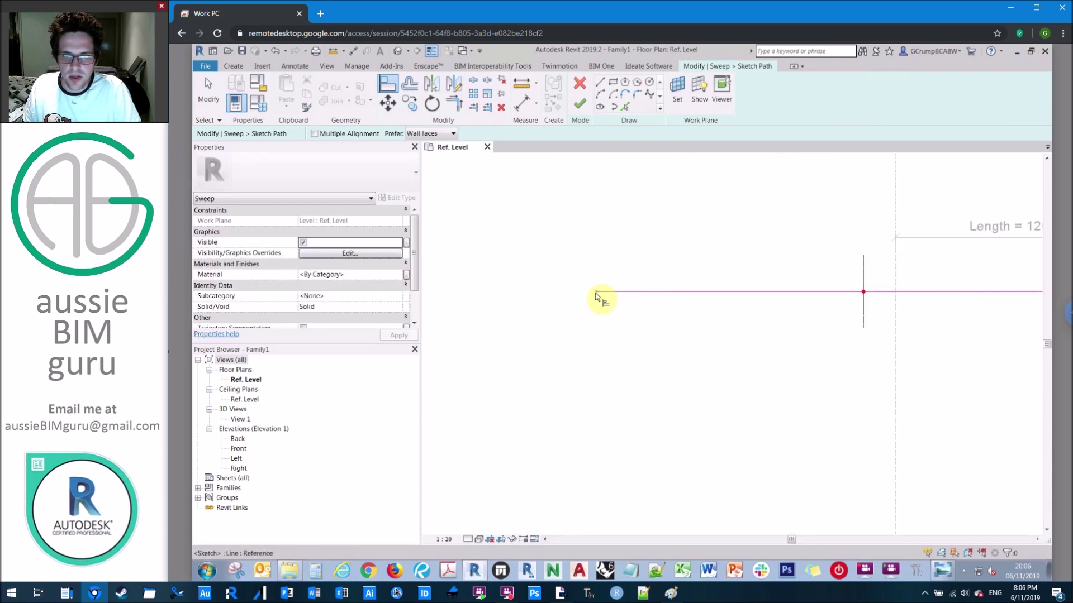
scroll(897, 299, "up", 3)
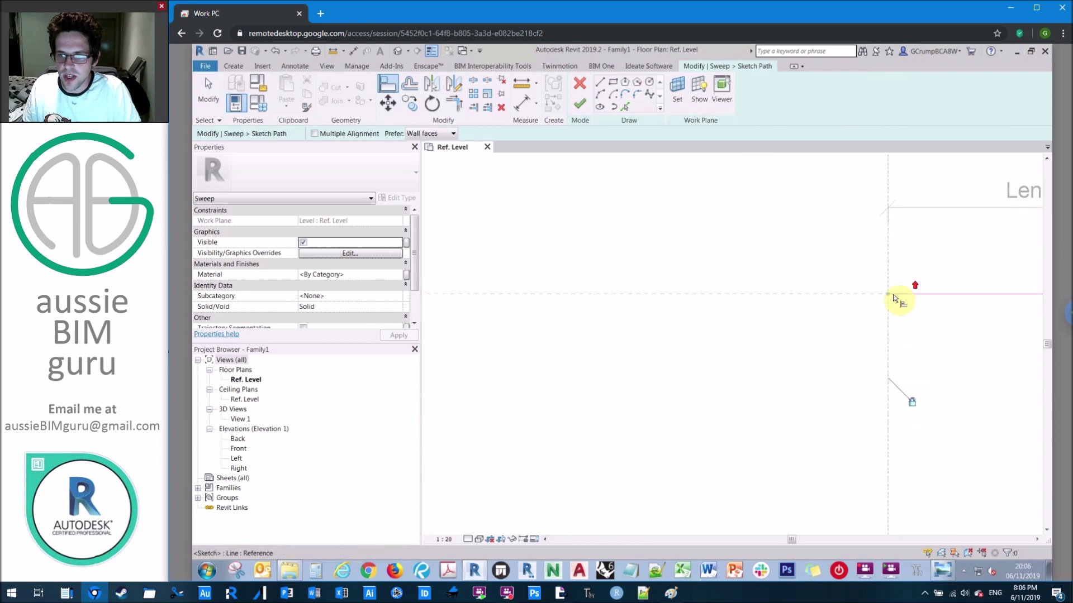
middle_click_drag(891, 283, 616, 275)
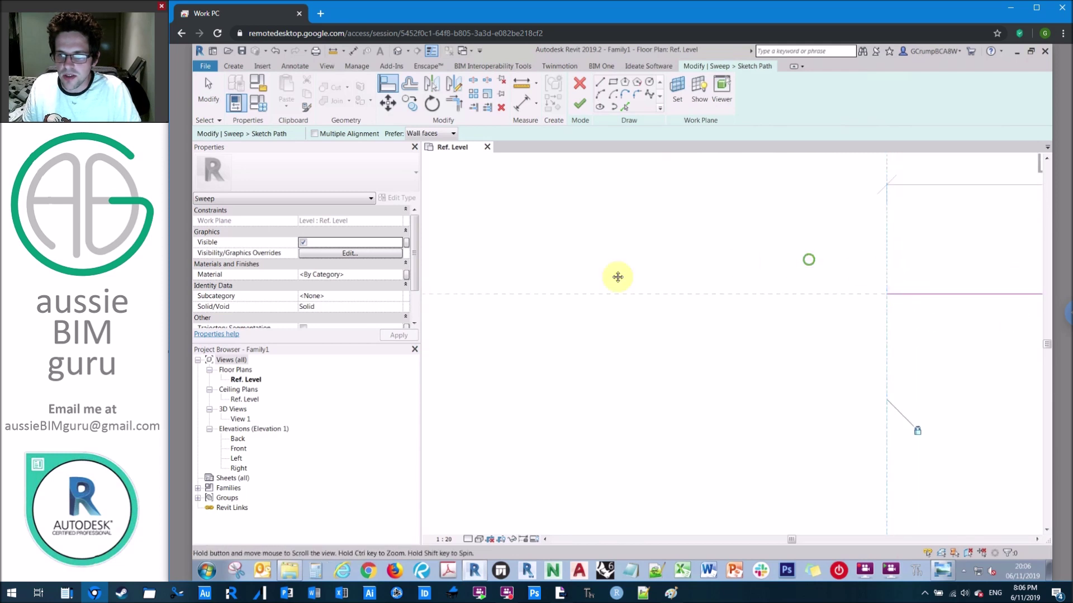
Finish the path, assign the ABG_PRF_Unistrut-41x41 profile, and complete the sweep after checking its orientation in 3D
left_click(579, 106)
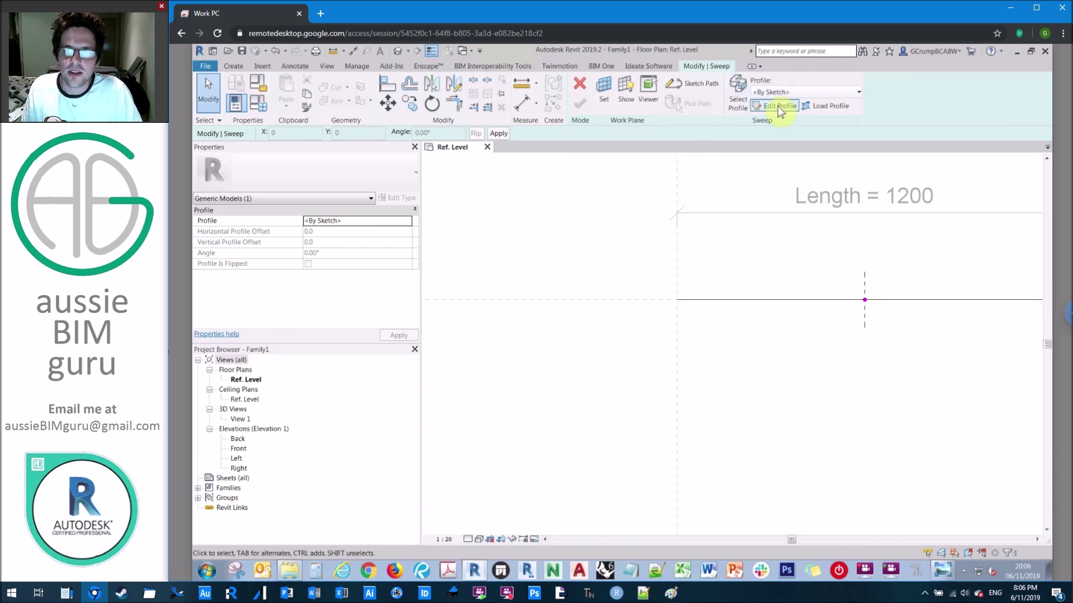
left_click(782, 93)
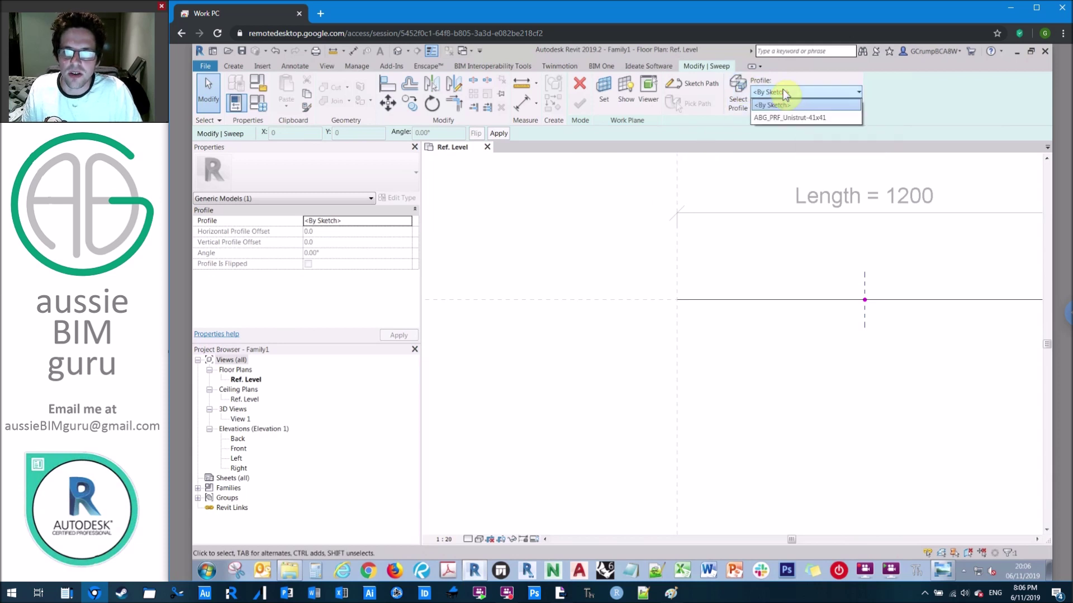
left_click(795, 118)
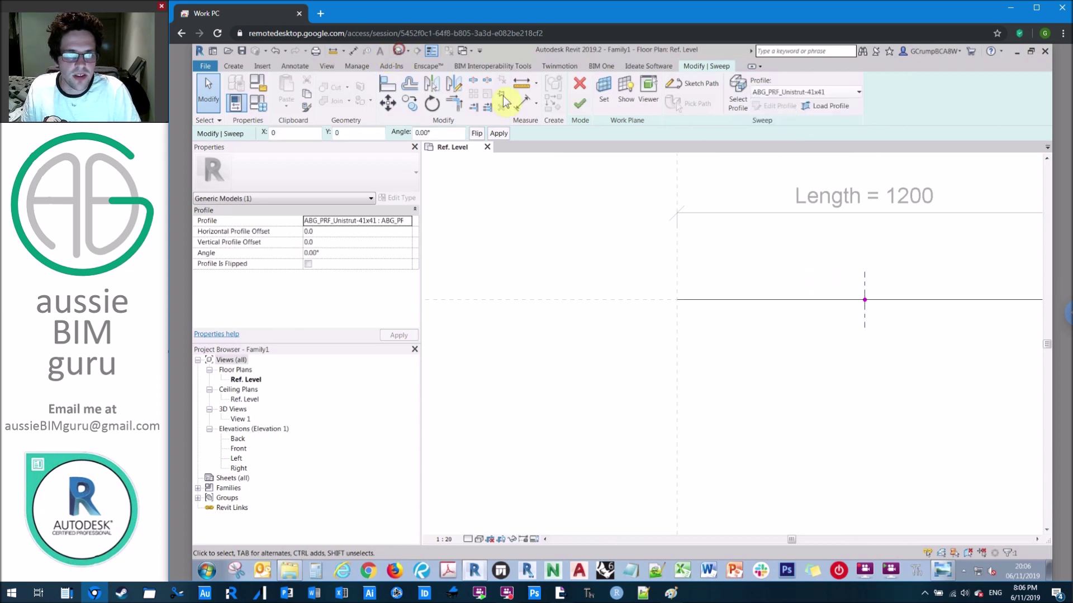
key("3")
key("d")
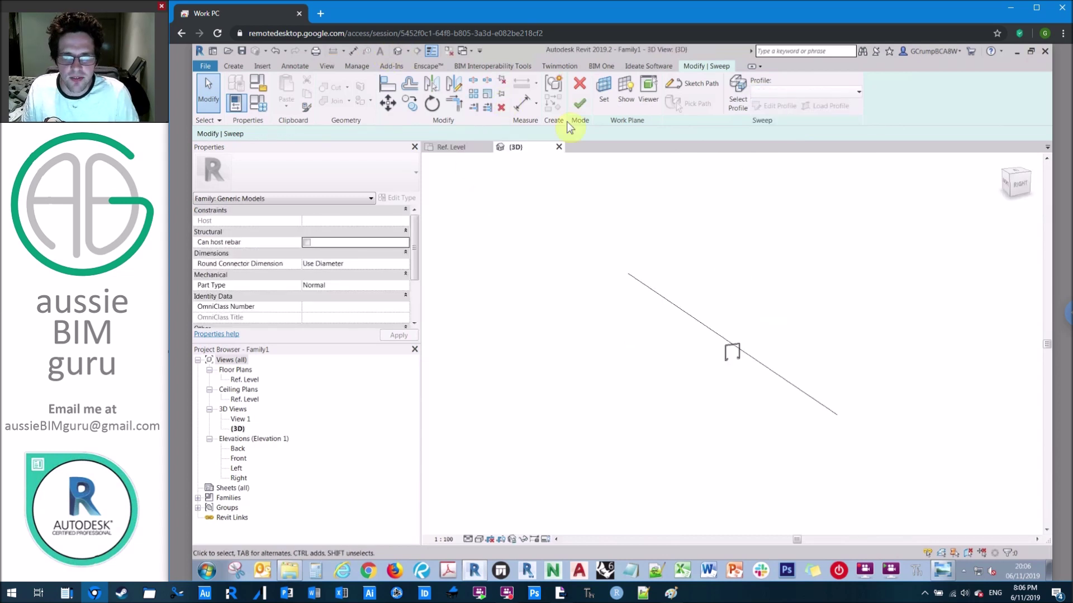
scroll(732, 358, "up", 5)
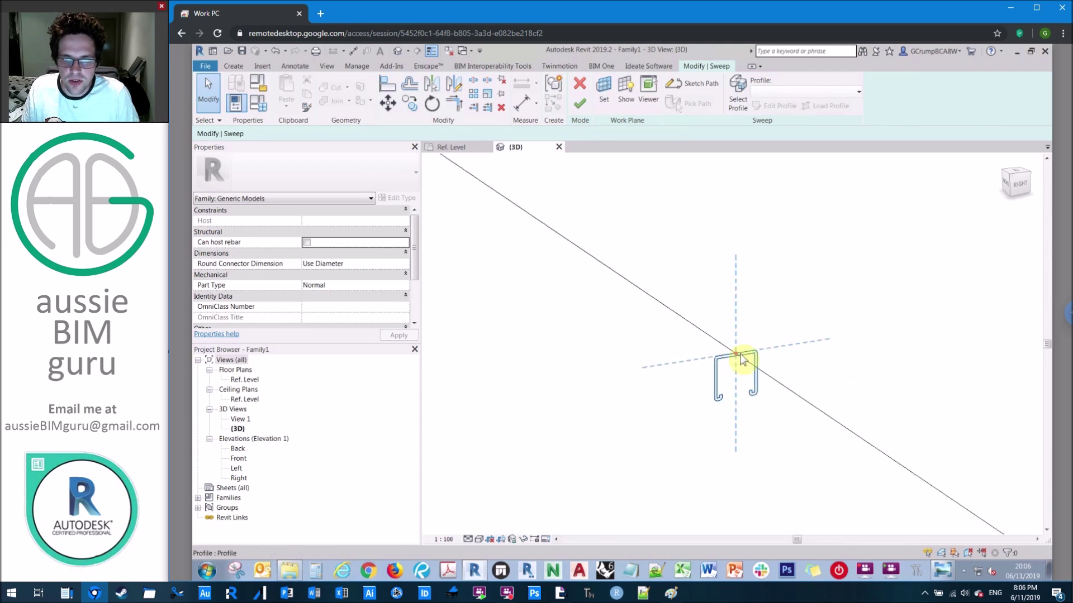
left_click(580, 103)
scroll(785, 280, "down", 3)
left_click(785, 279)
Open the Front elevation and close all other open views
left_click(237, 458)
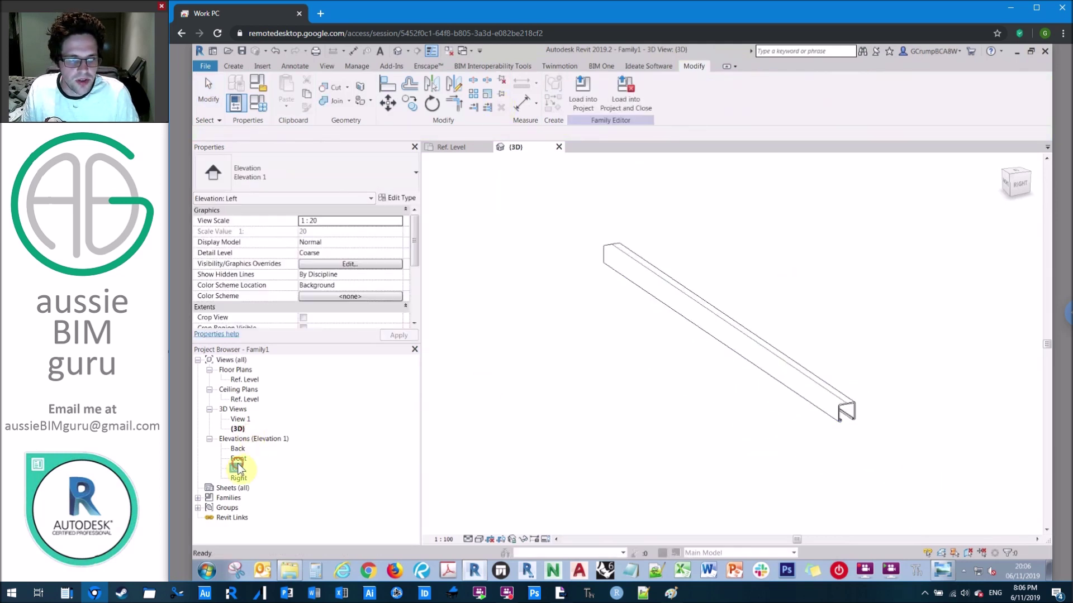
double_click(237, 460)
left_click(449, 51)
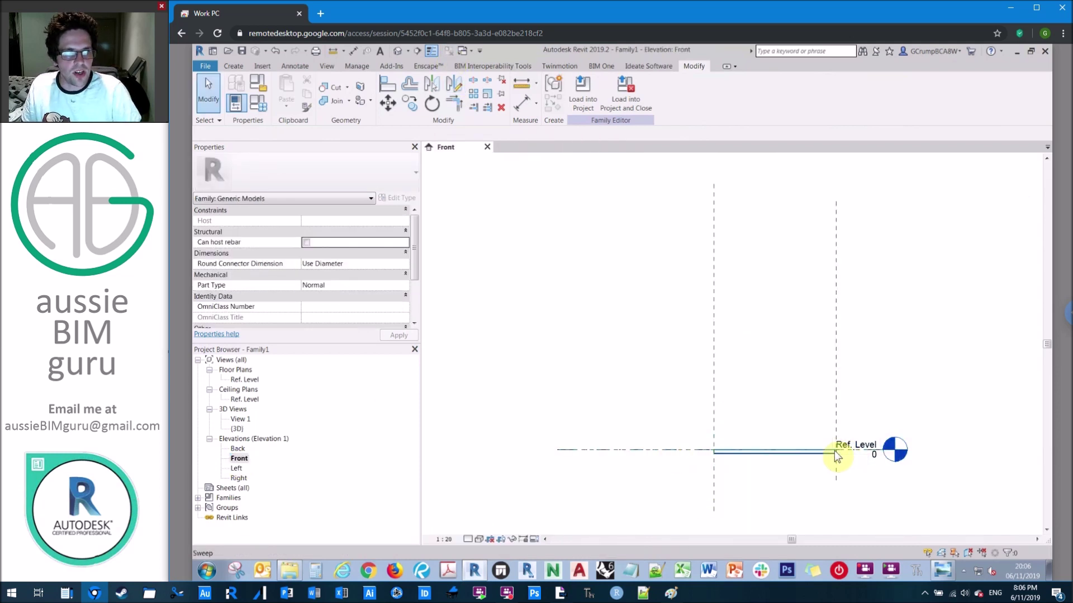
Draw a horizontal reference plane above the Ref. Level, crossing both vertical reference planes
key("r")
key("p")
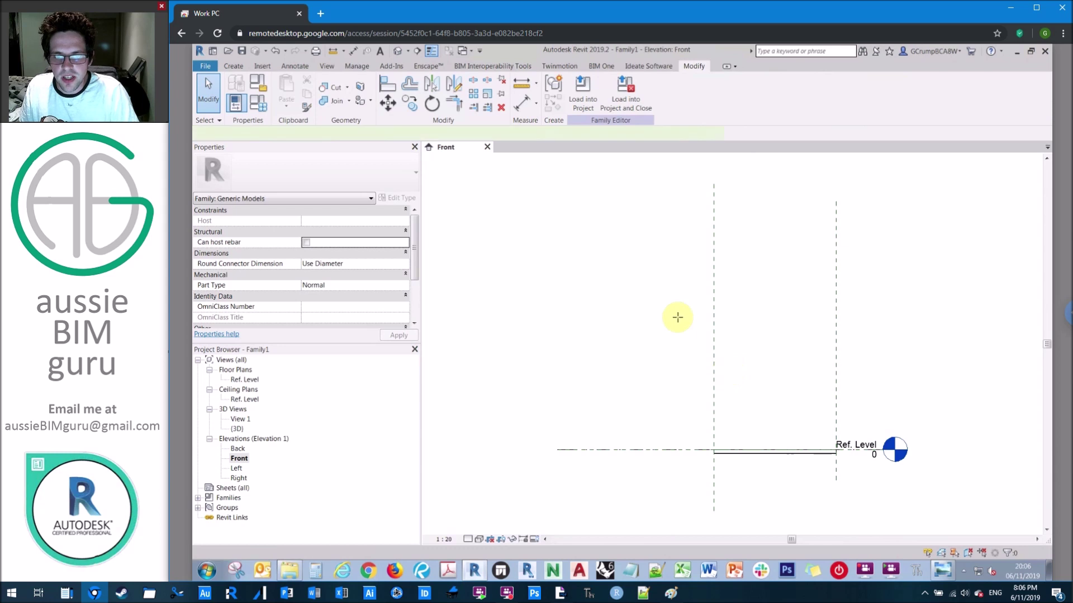
left_click(859, 281)
key("Escape")
key("Escape")
Change the sweep's work plane to the horizontal reference plane above the level using the Pick a plane option
left_click(234, 67)
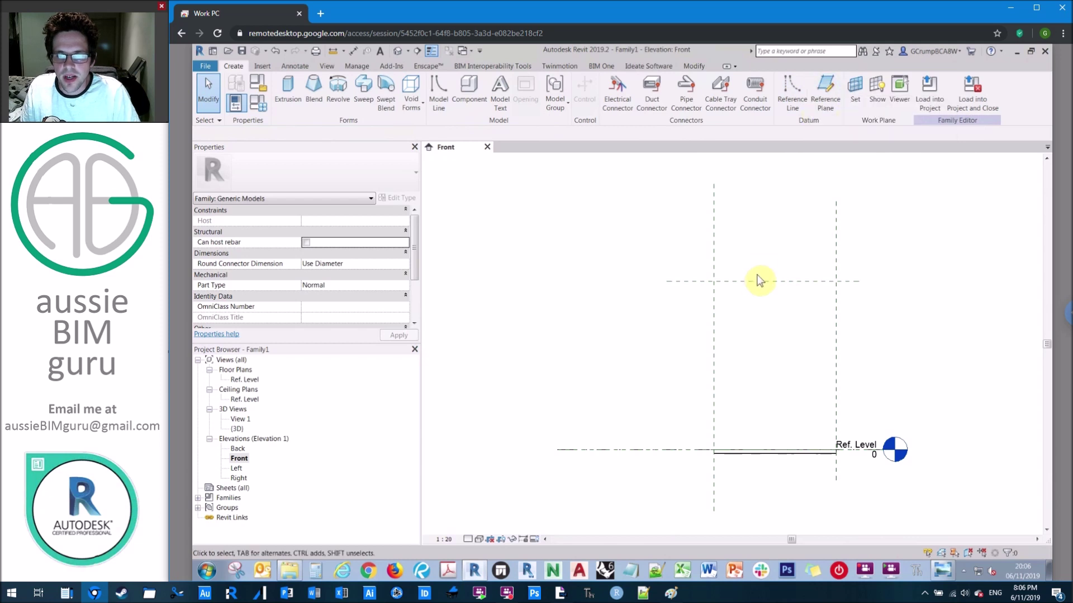
left_click(759, 457)
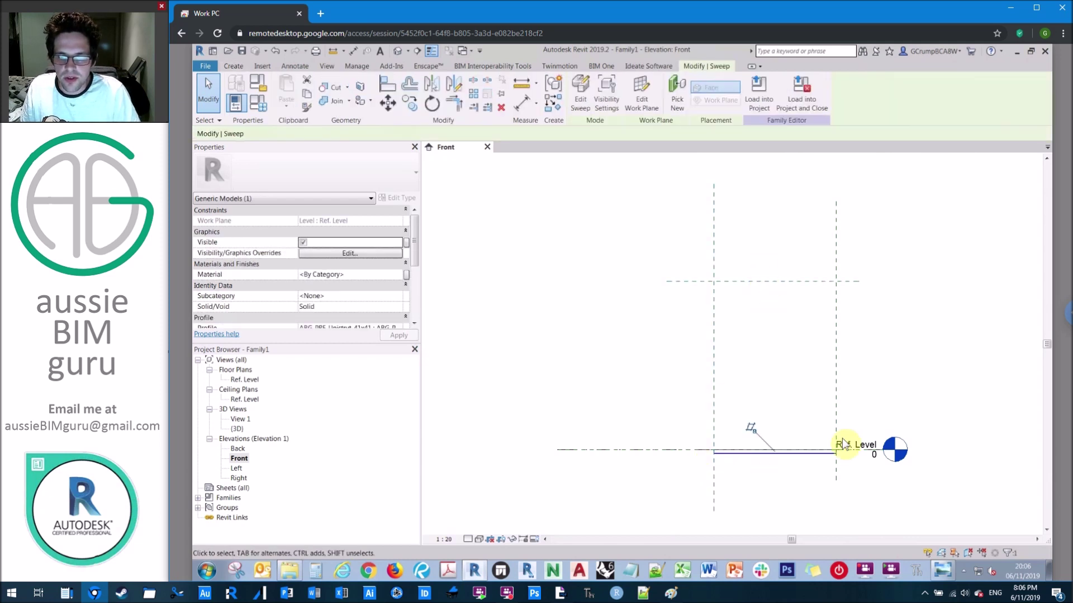
left_click(646, 89)
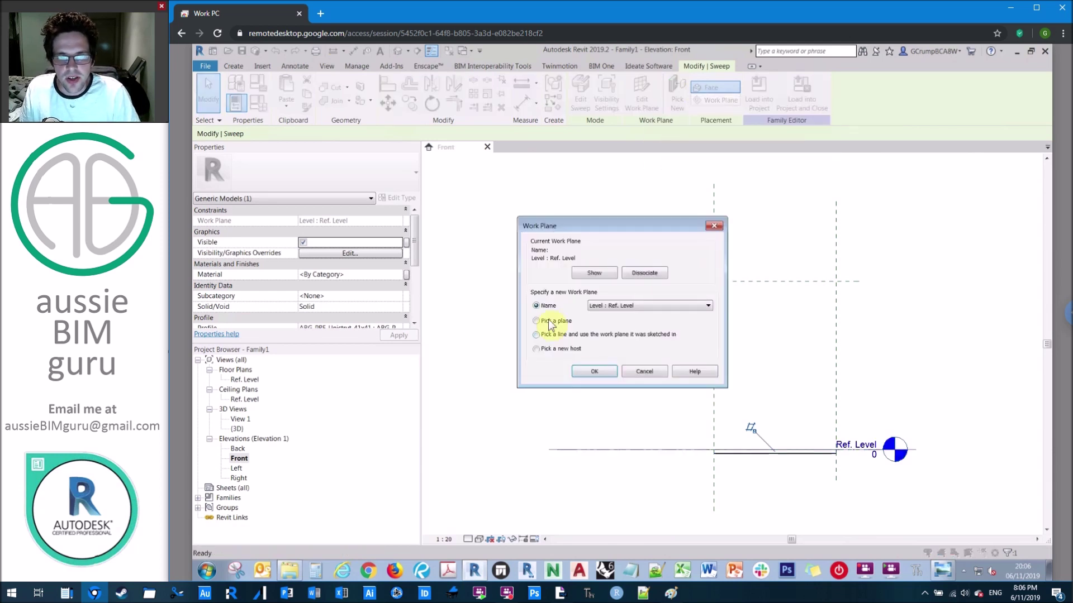
left_click(594, 372)
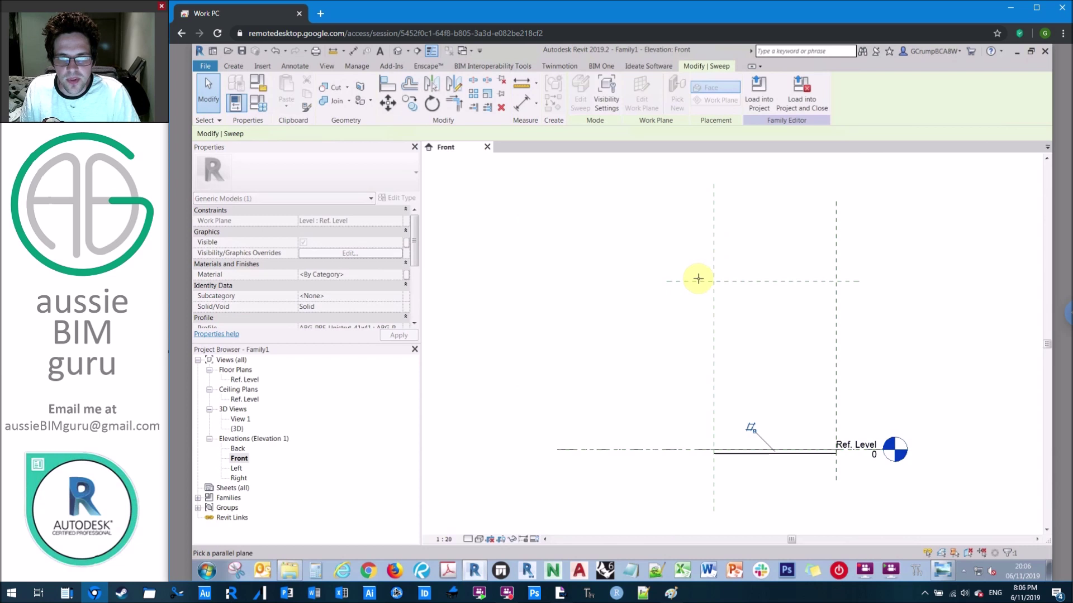
left_click(698, 280)
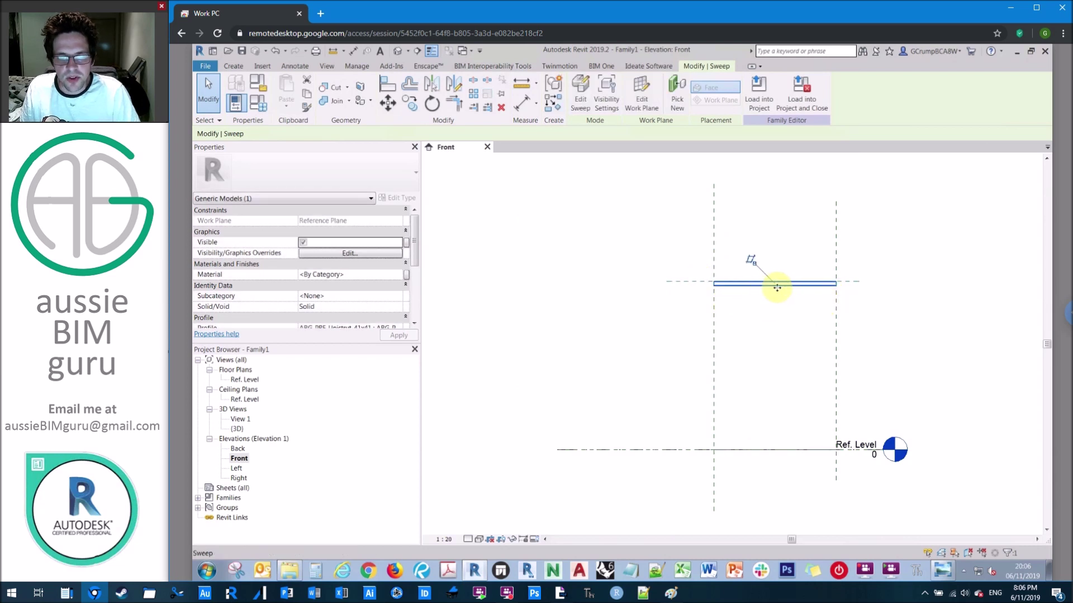
Move the horizontal reference plane down to about 1331 mm above the Ref. Level to test the hosted channel
left_click(696, 283)
left_click_drag(696, 284, 699, 314)
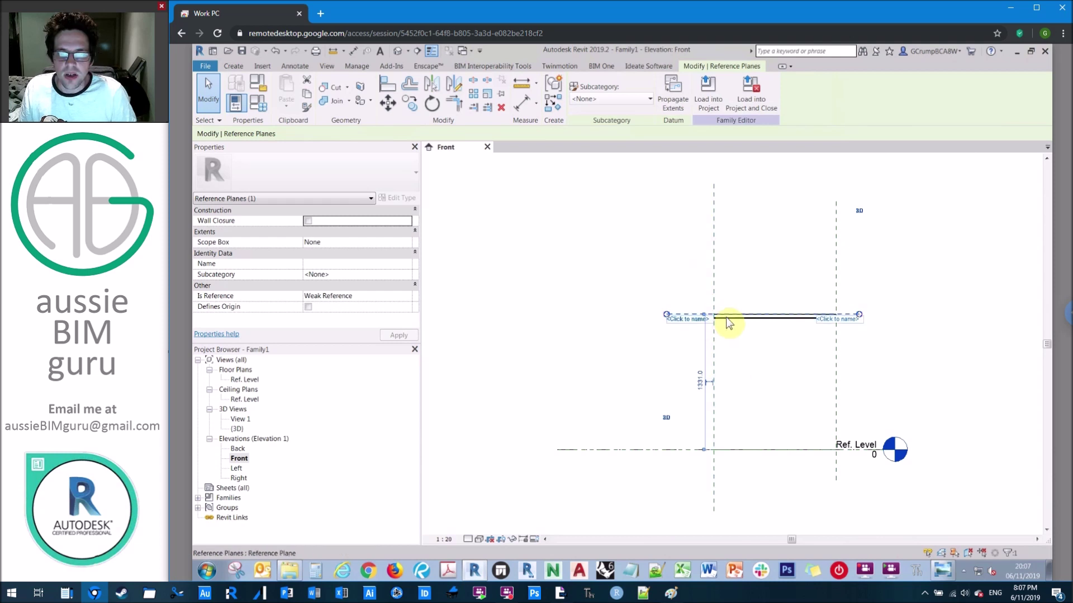
left_click(744, 311)
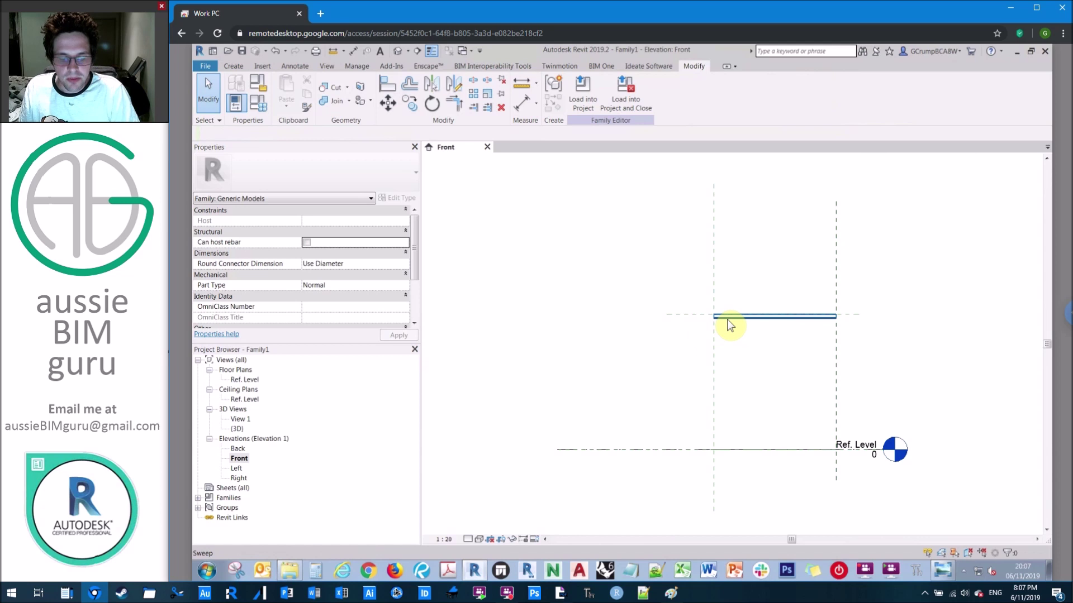
Dimension the height between the horizontal reference plane and the Ref. Level, placing the dimension beside the channel
key("d")
key("i")
scroll(697, 314, "up", 3)
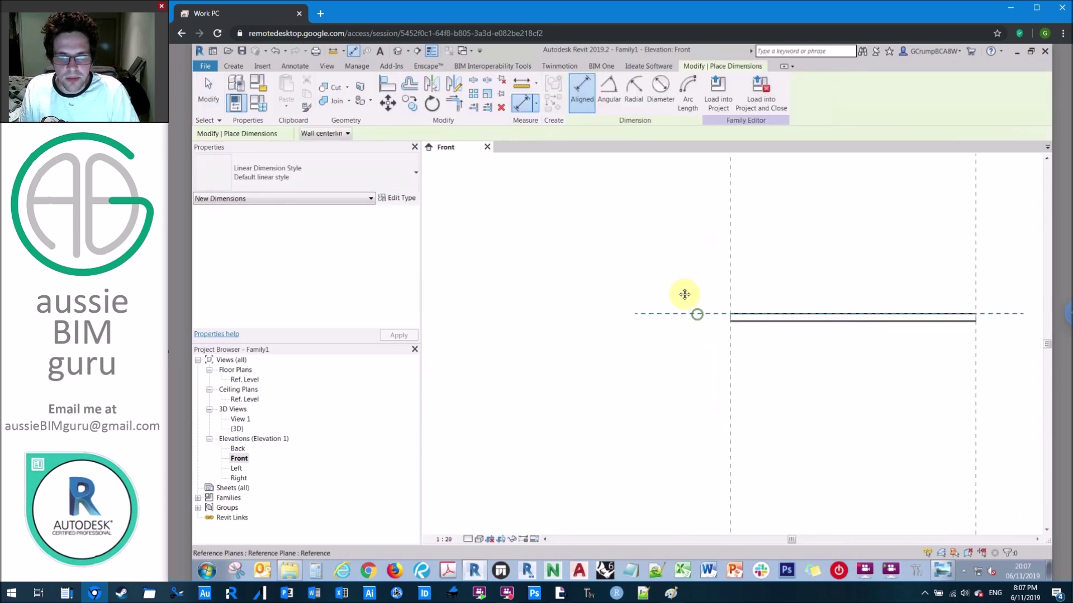
middle_click_drag(684, 294, 669, 257)
left_click(667, 255)
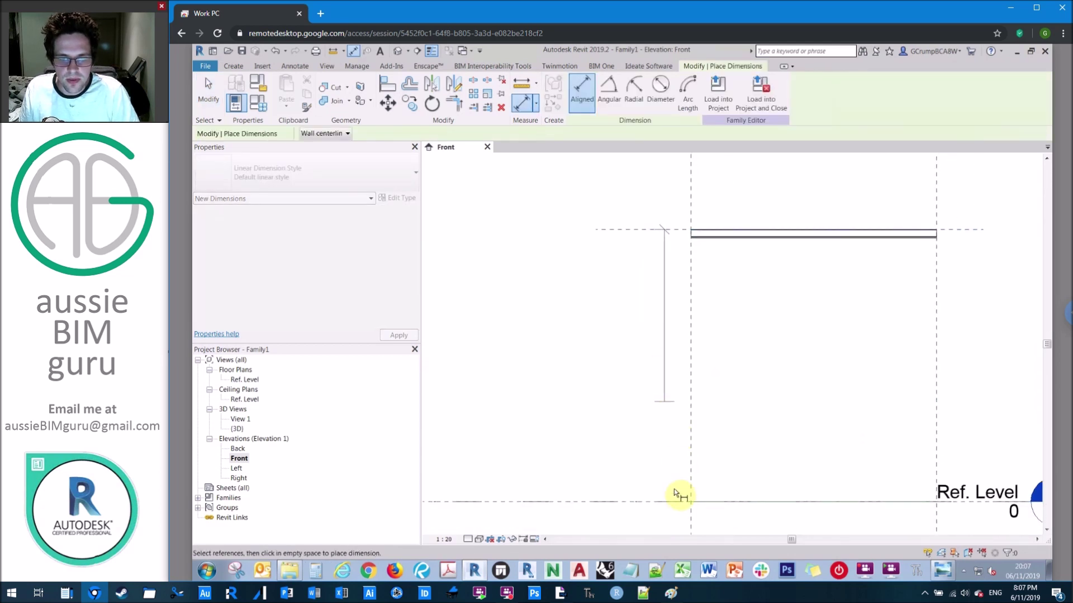
left_click(680, 501)
left_click(642, 432)
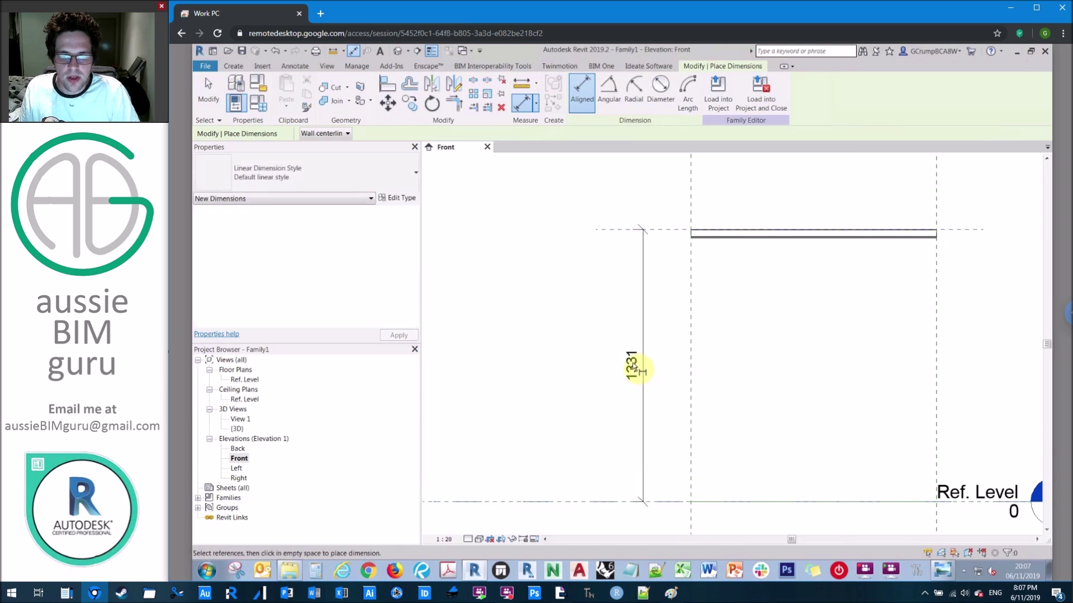
Label the height dimension beside the channel with a new instance parameter named Support height
key("Escape")
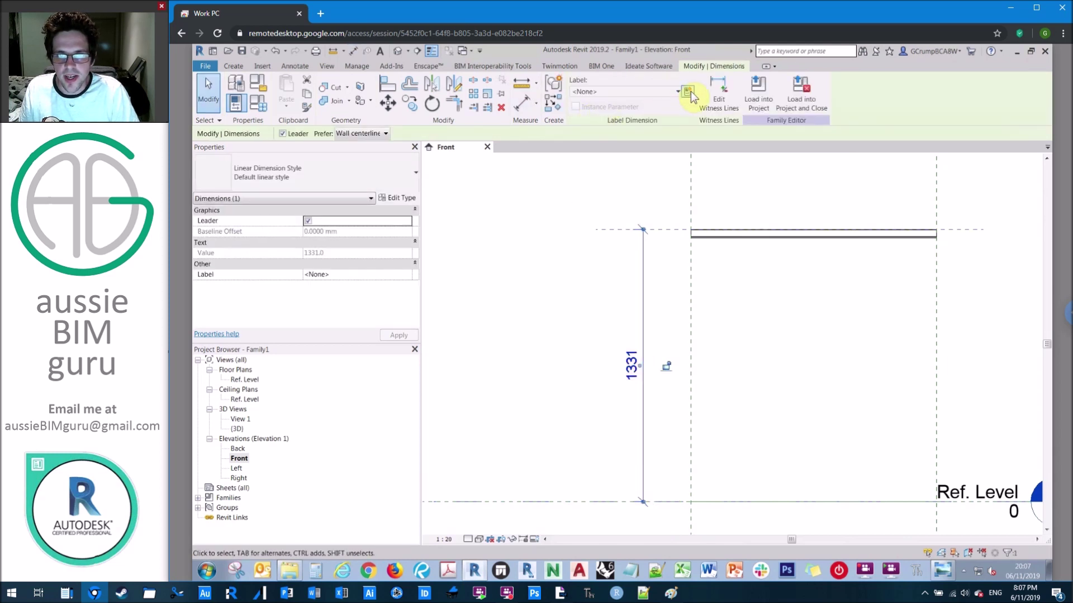
left_click(688, 91)
key("Caps_Lock")
type("S")
key("Caps_Lock")
type("upport height")
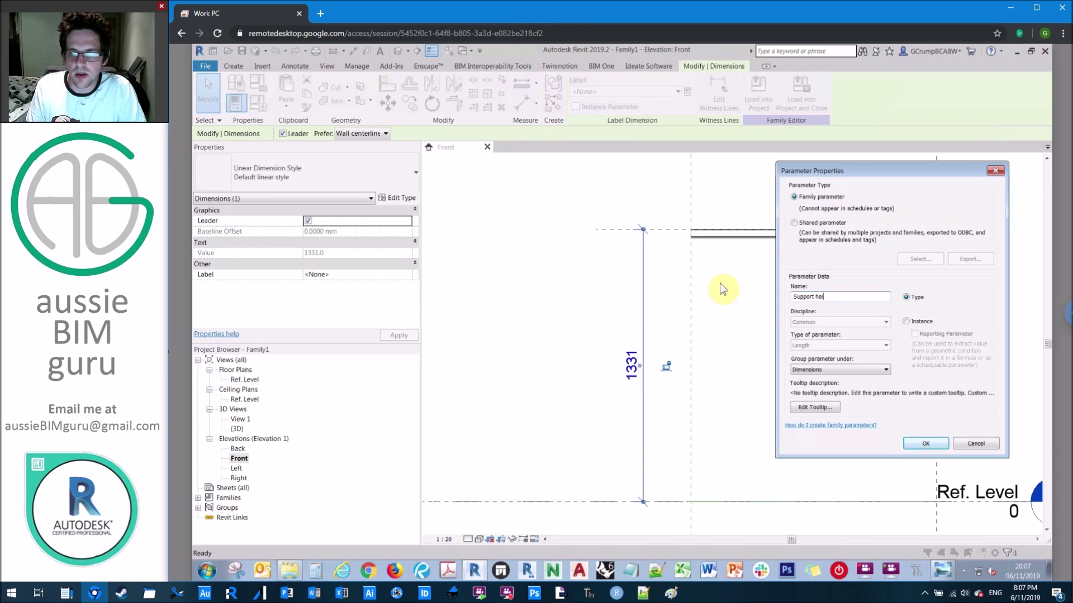
left_click(917, 322)
left_click(925, 443)
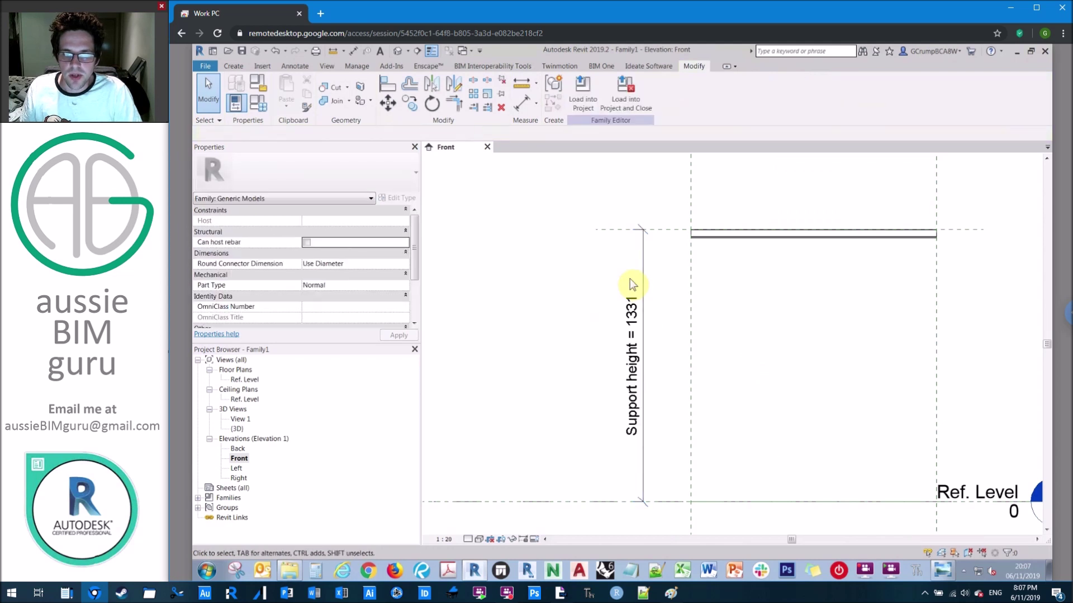
Set the Support height parameter to 2100 in the family types
left_click(258, 103)
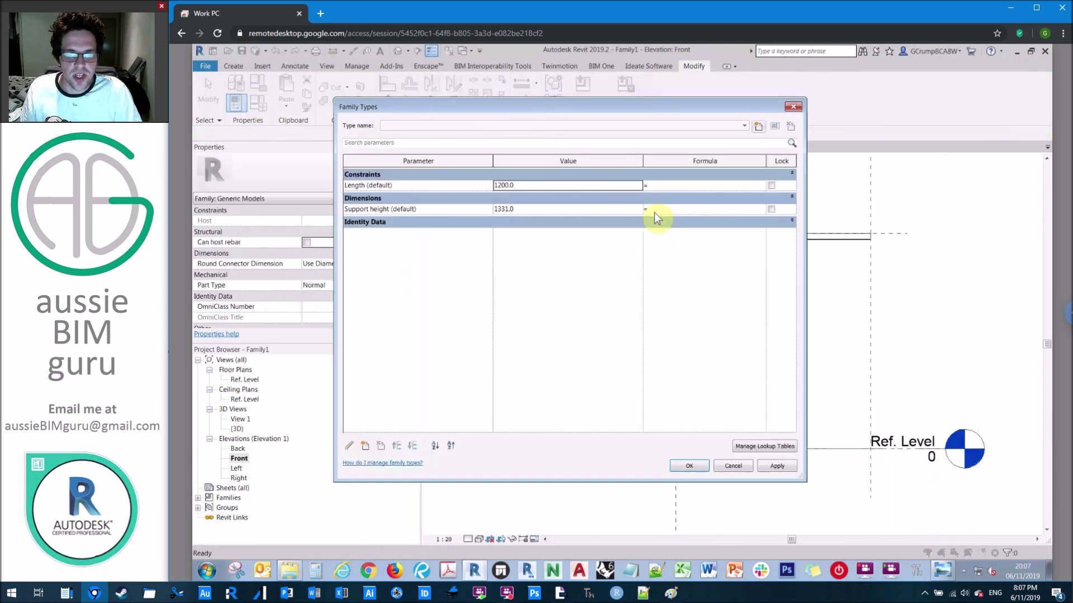
left_click(533, 212)
type("2700")
double_click(519, 208)
type("2100")
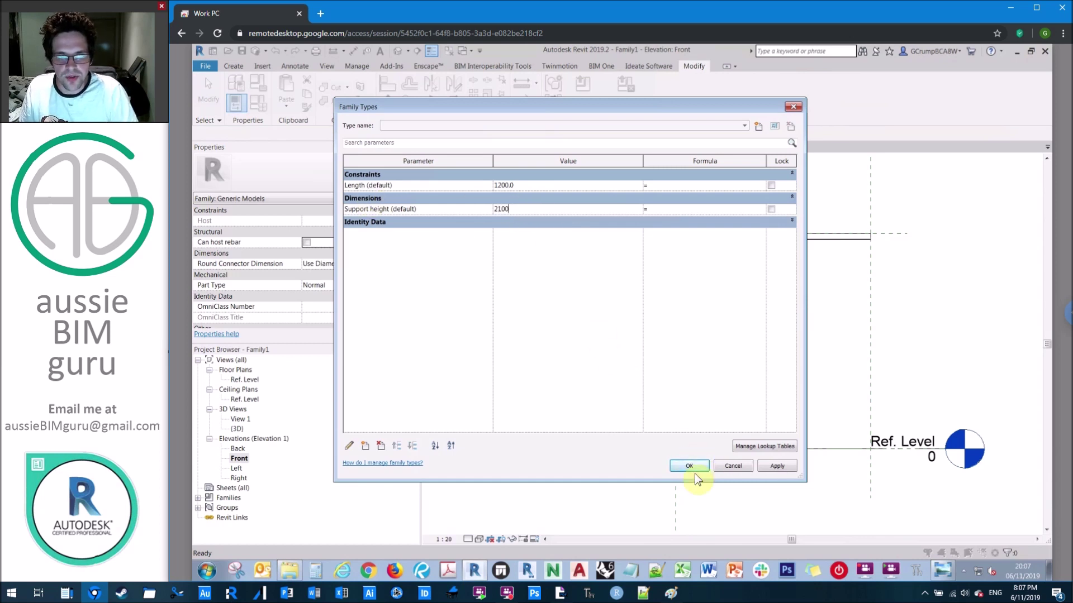
left_click(692, 469)
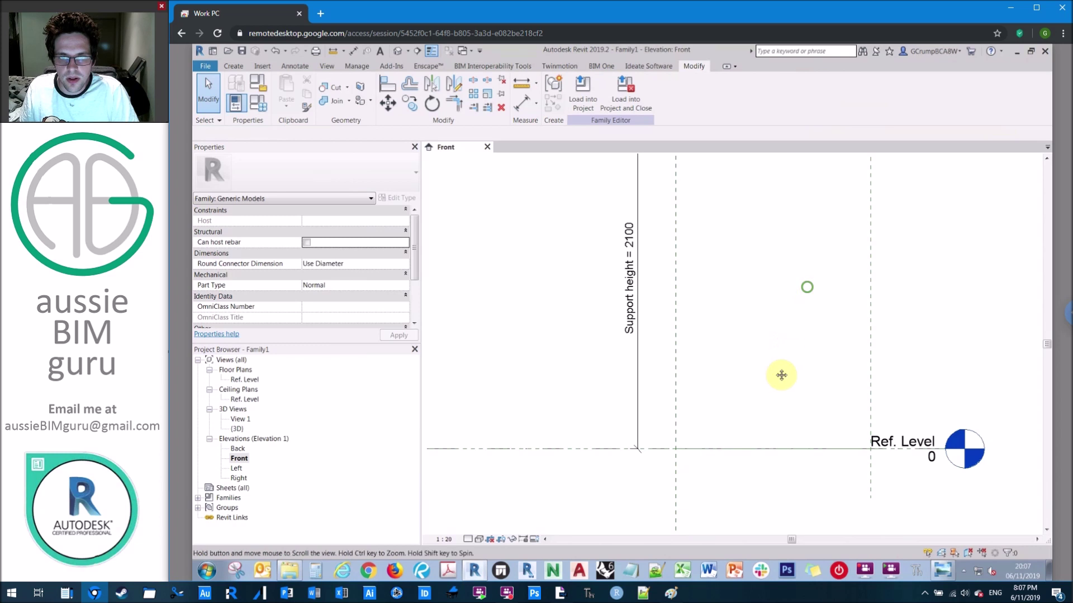
scroll(792, 358, "down", 4)
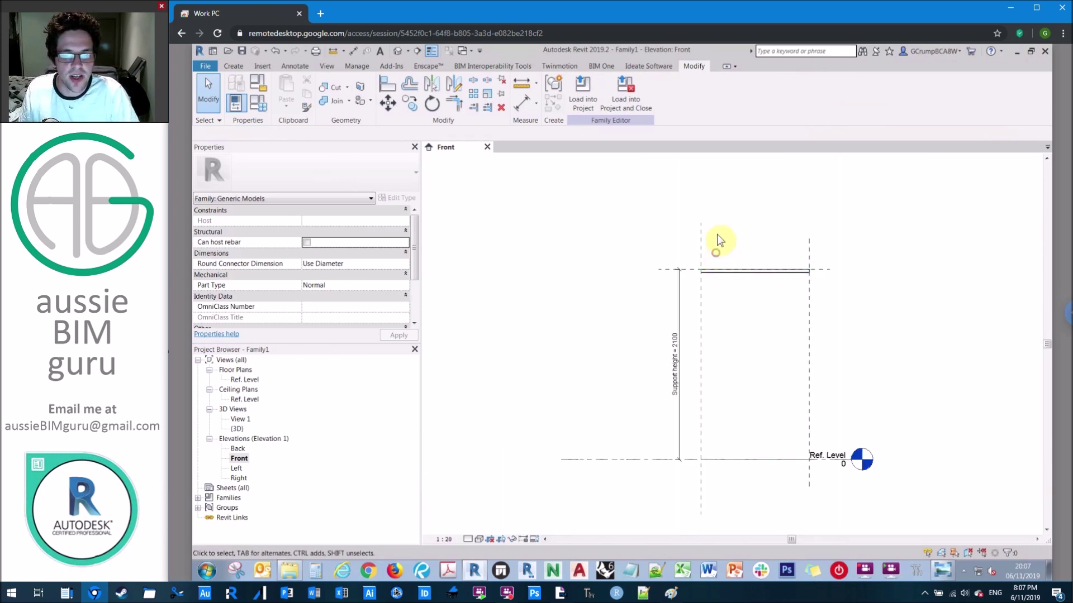
Copy the channel's horizontal reference plane 600 mm straight up
left_click(244, 380)
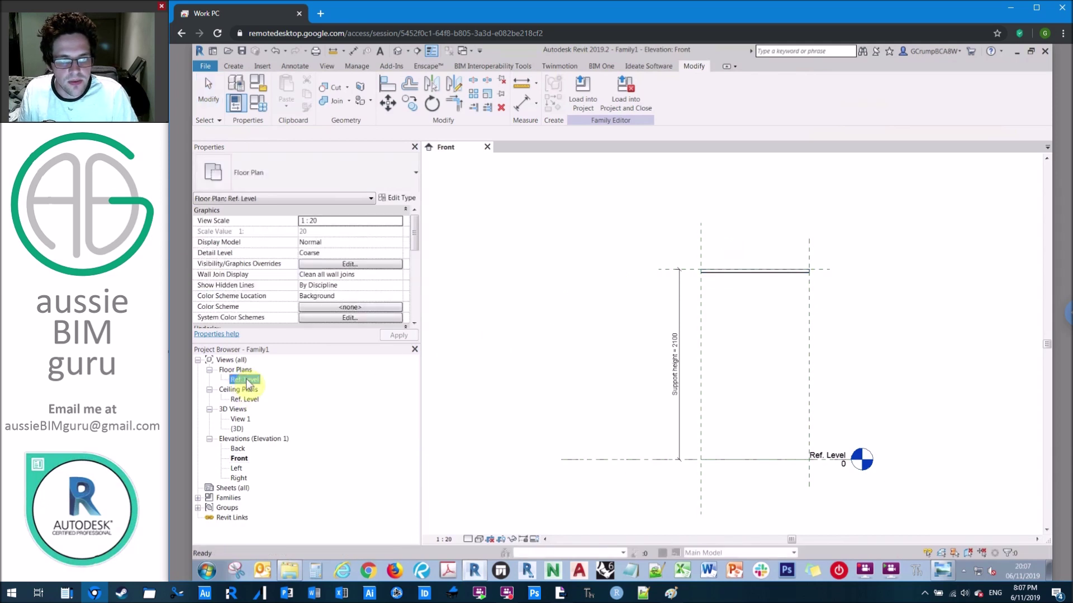
left_click(663, 270)
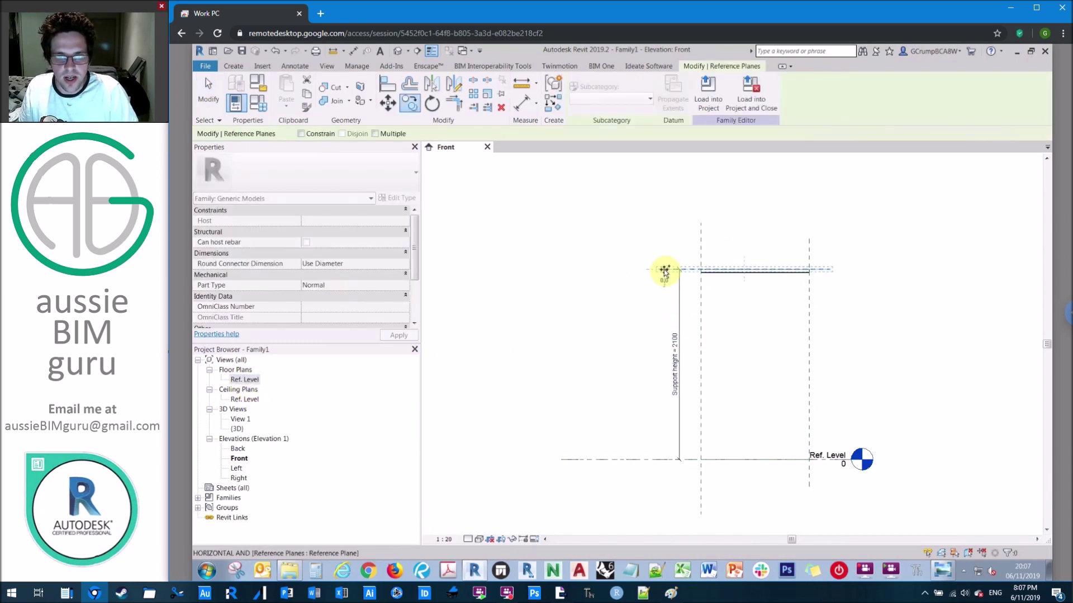
left_click_drag(664, 269, 666, 239)
type("600")
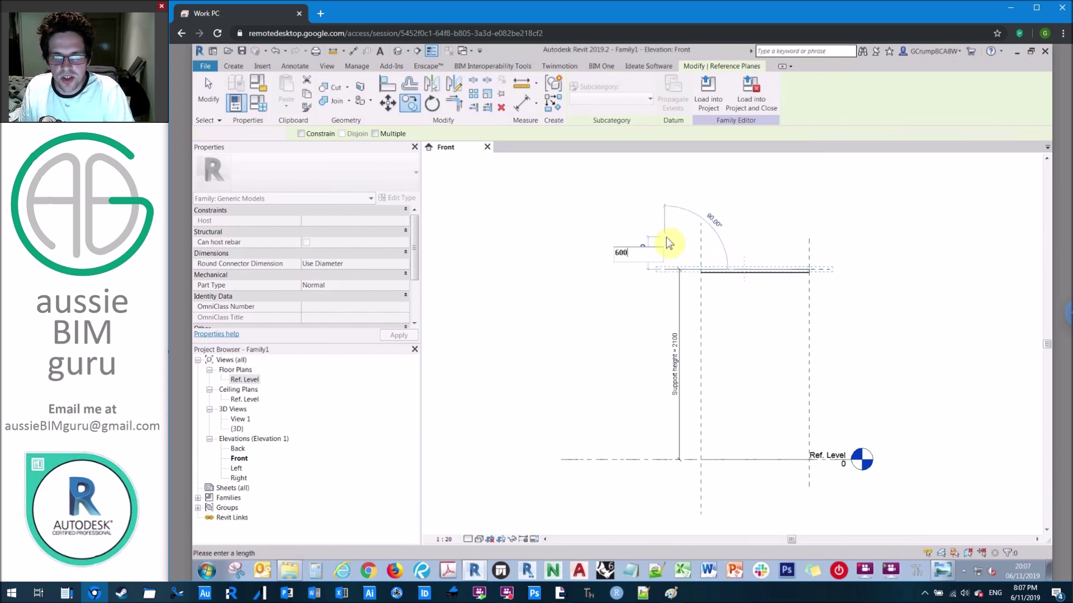
key("Return")
Dimension the height from the upper horizontal reference plane to the Ref. Level, placing it outside the Support height dimension
key("d")
key("i")
left_click(691, 216)
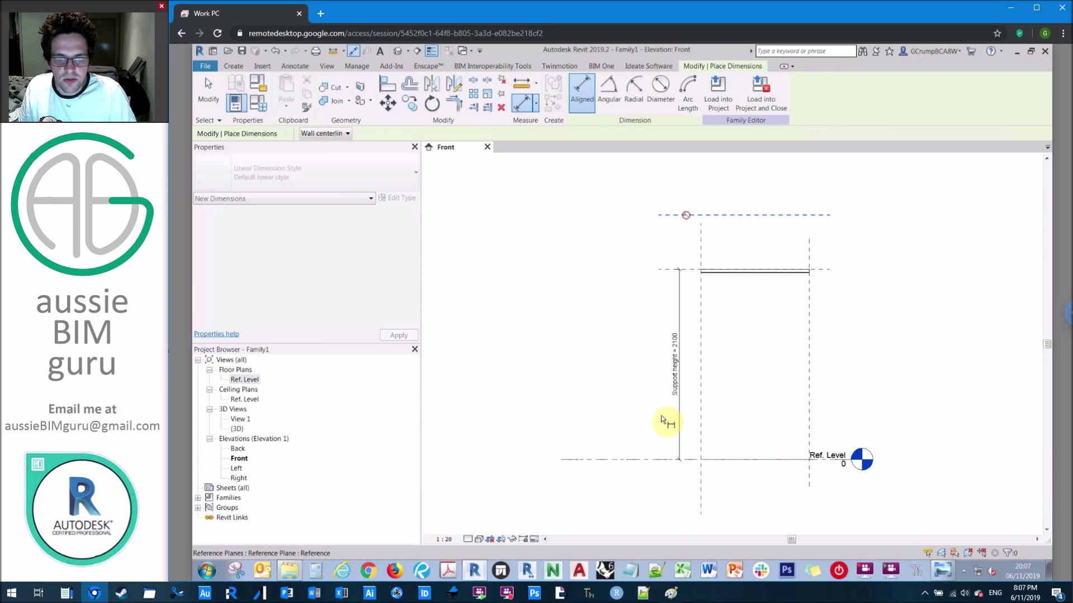
left_click(655, 459)
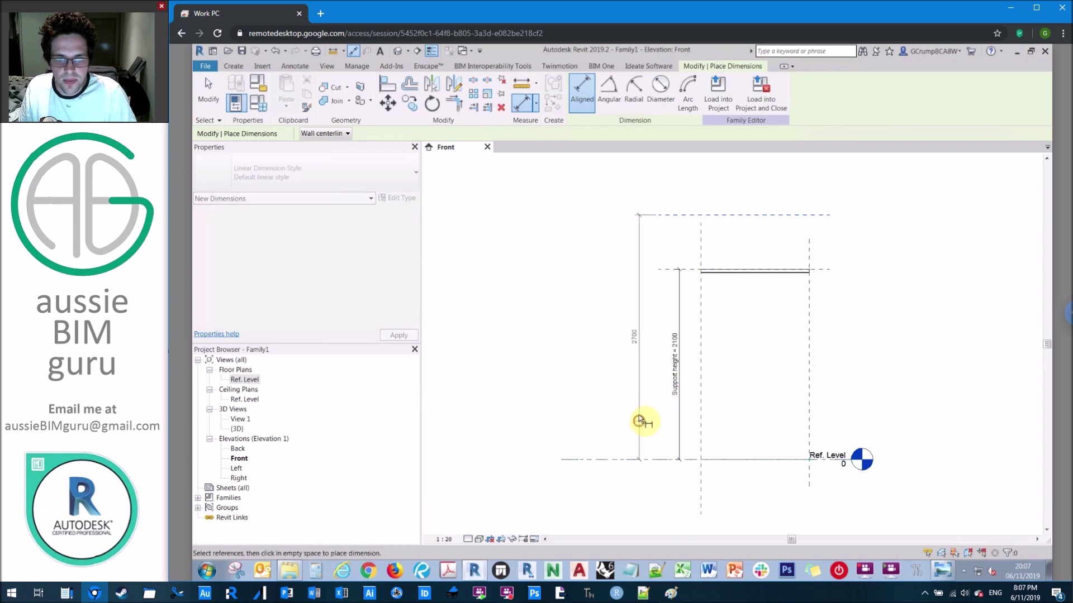
left_click(640, 335)
key("Escape")
Label the outer height dimension with a new instance parameter named Fixing height
left_click(637, 337)
left_click(688, 92)
key("Caps_Lock")
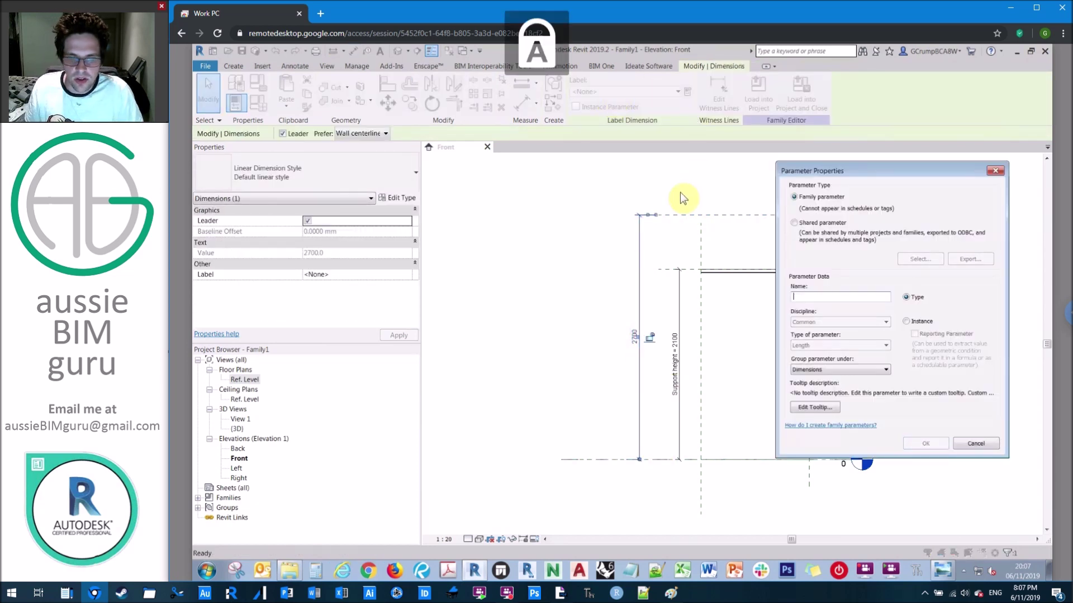
type("S")
key("Caps_Lock")
key("BackSpace")
type("Fixing height")
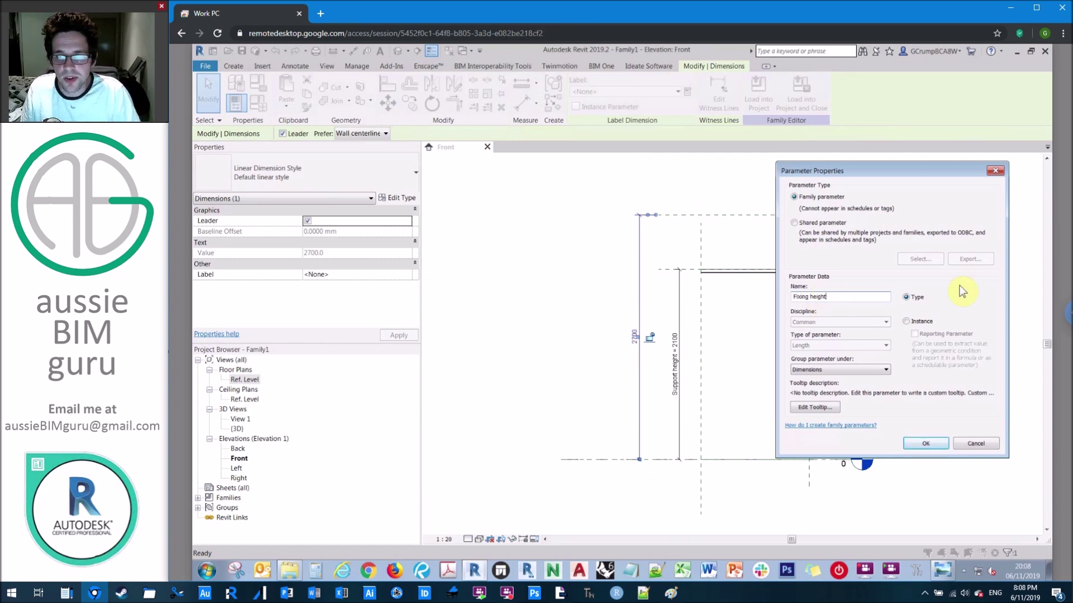
left_click(925, 323)
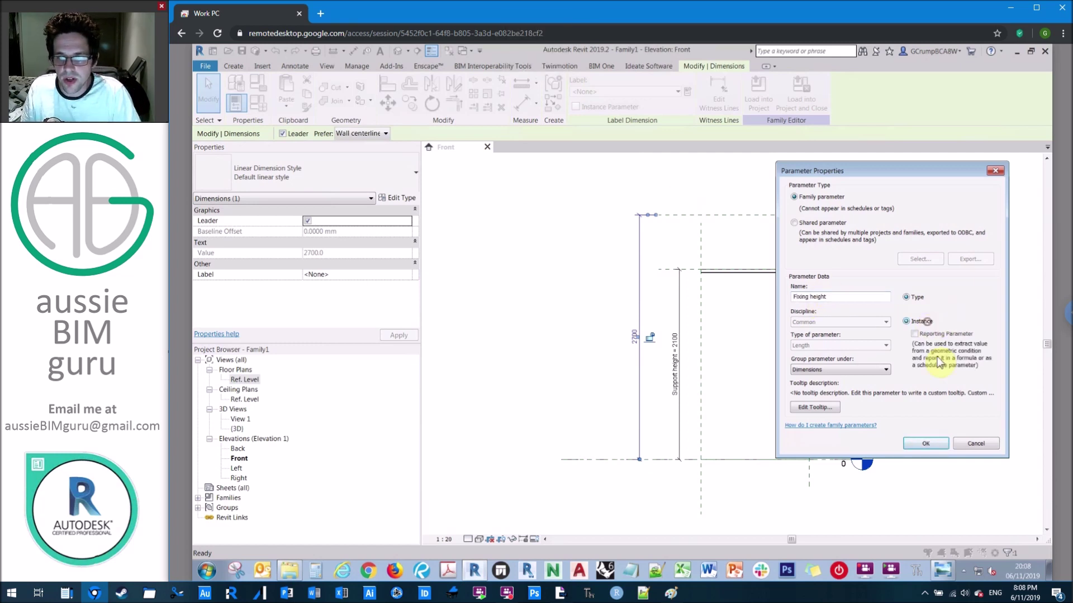
left_click(929, 443)
left_click(735, 359)
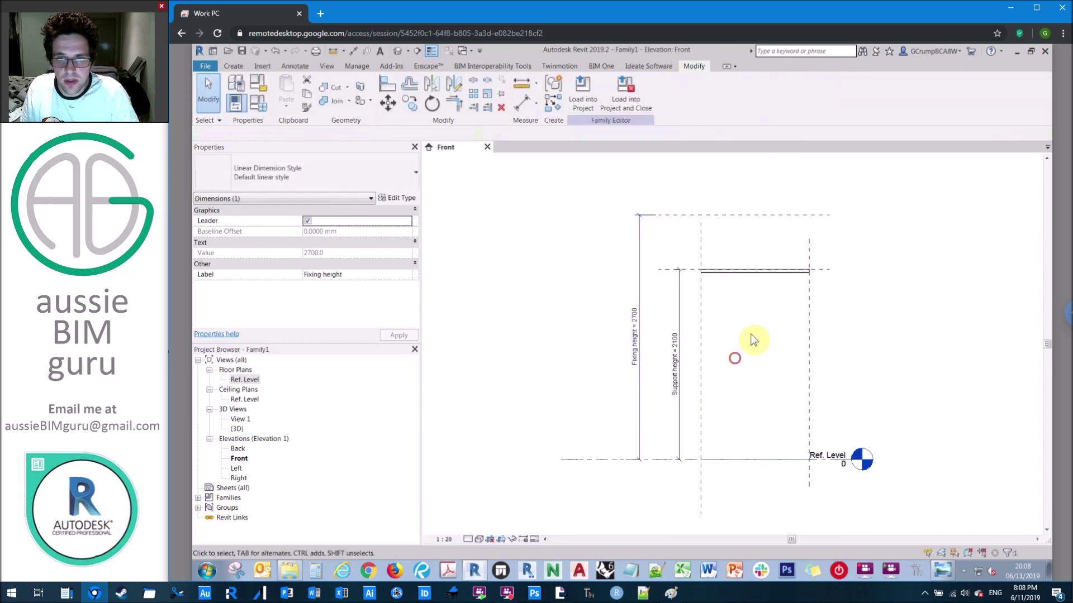
Dimension the gap between the two horizontal reference planes, and delete that trial dimension
left_click(702, 253)
scroll(702, 252, "up", 2)
key("d")
key("i")
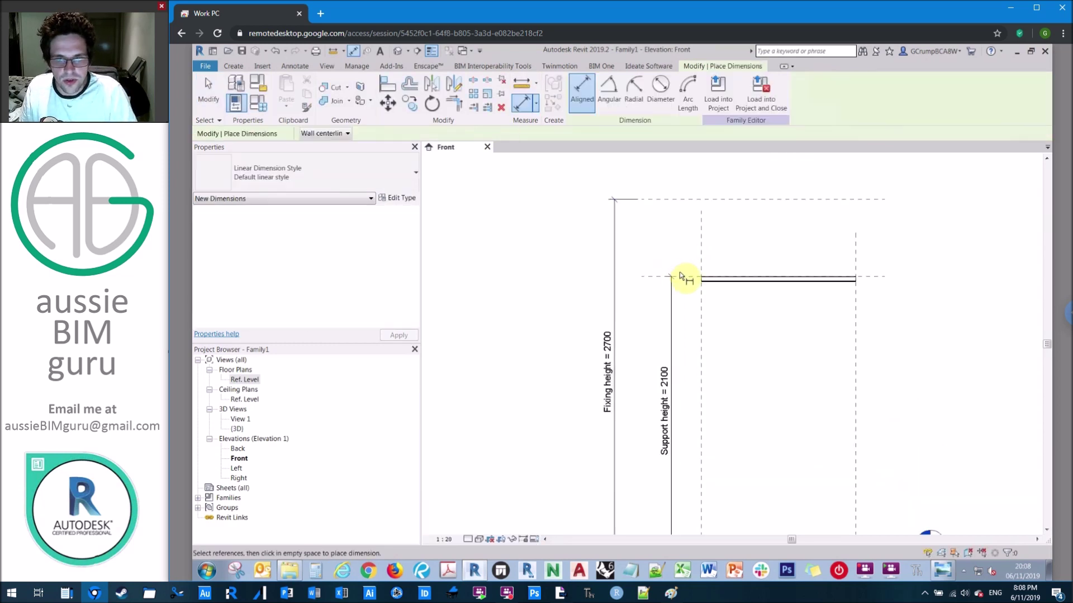
left_click(688, 277)
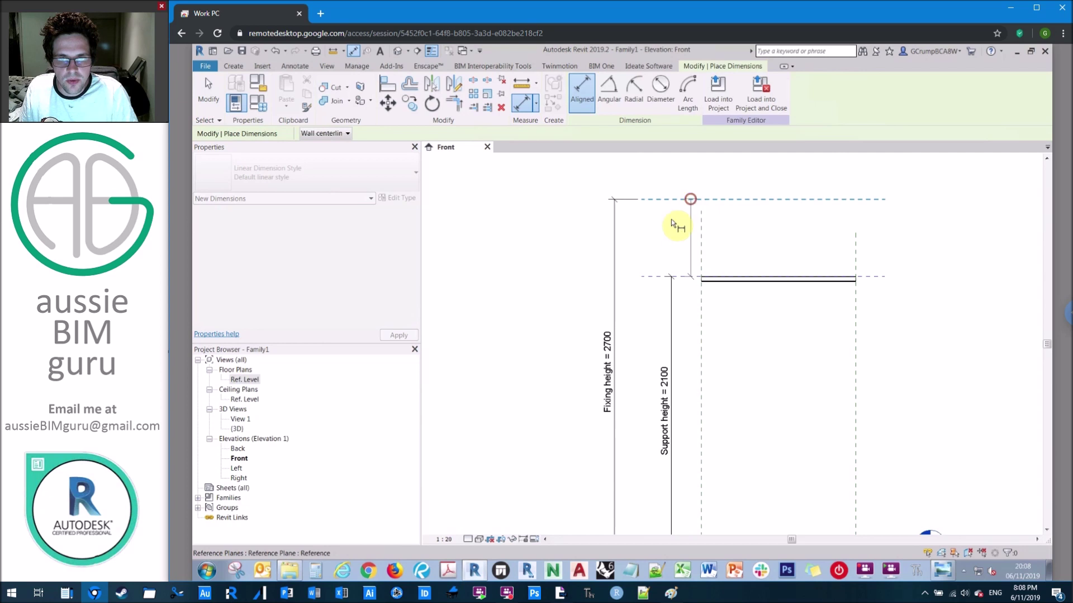
left_click(686, 233)
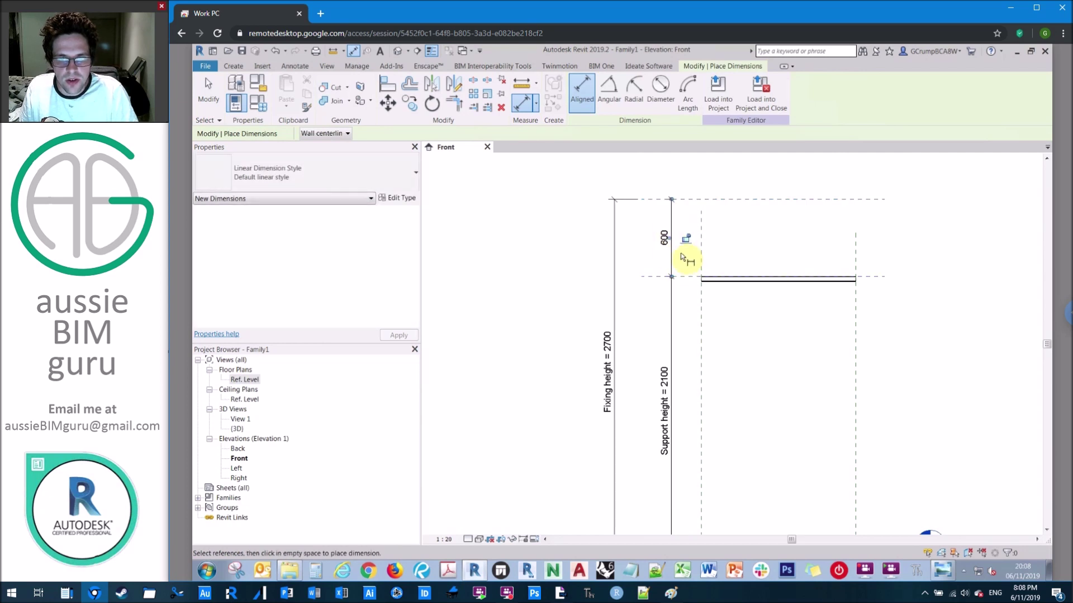
key("Escape")
key("Escape")
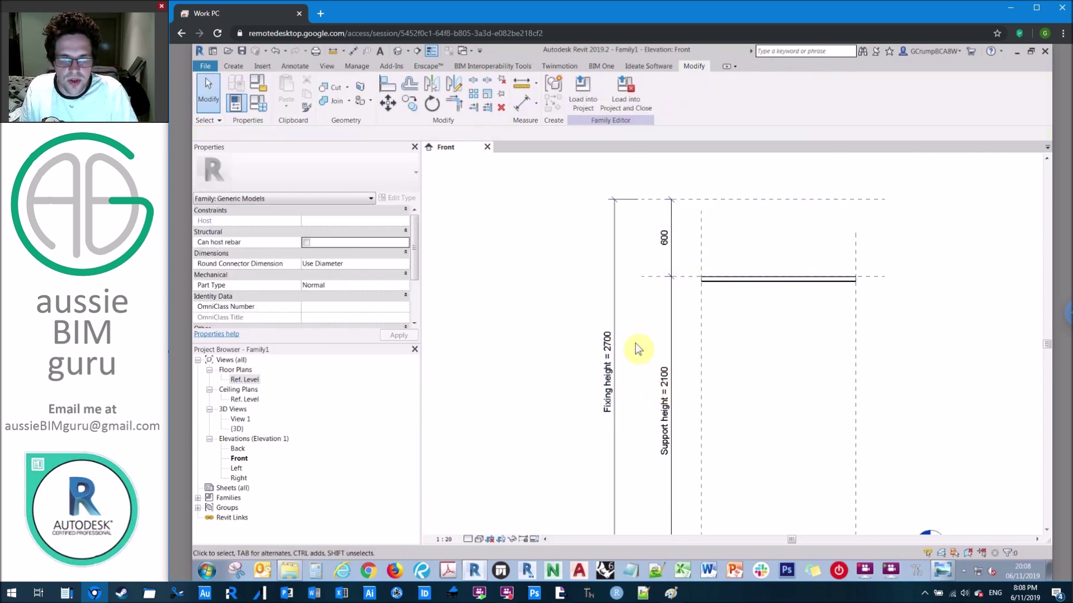
left_click(667, 238)
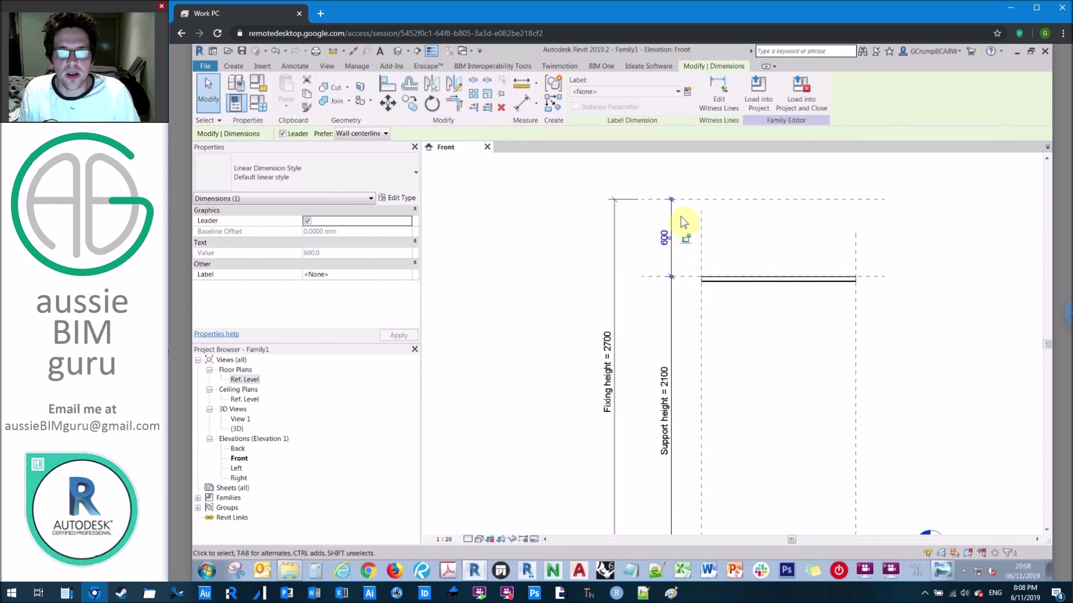
key("Delete")
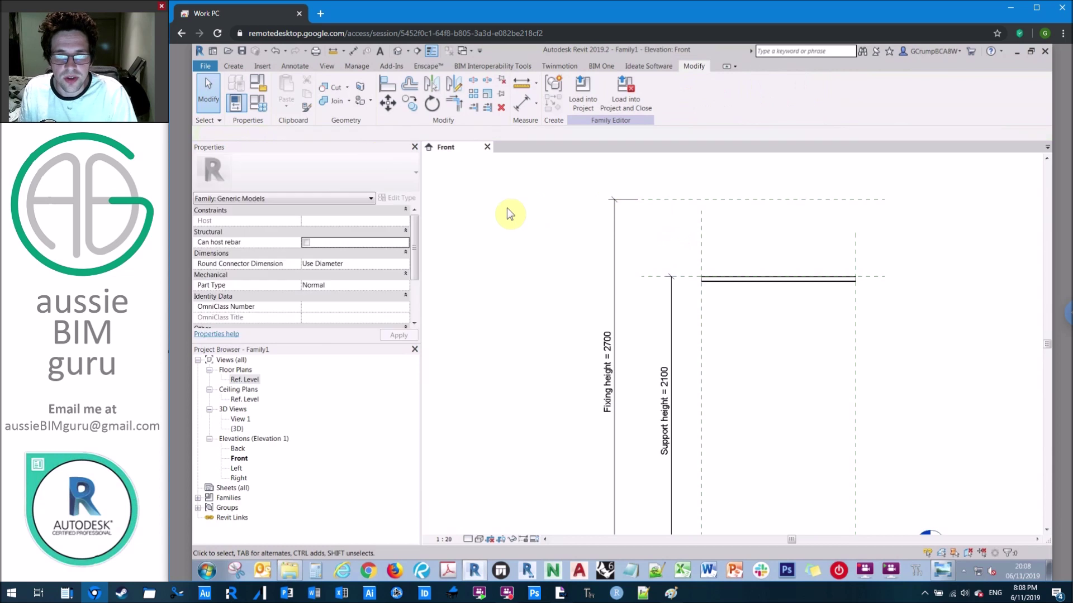
Add an instance length parameter named Drop height under Dimensions in the family types
left_click(254, 109)
left_click(391, 233)
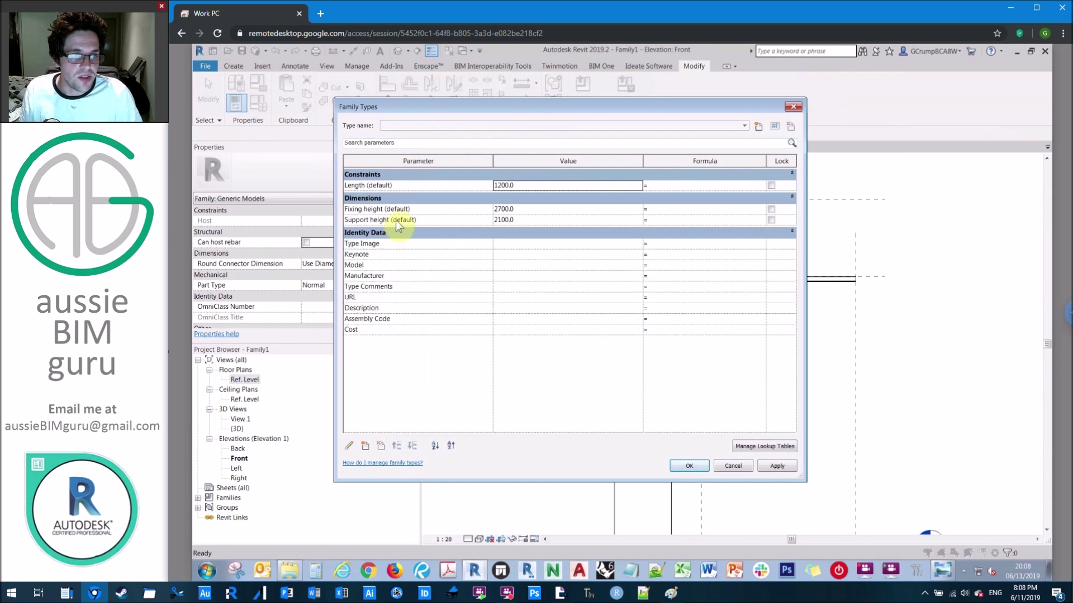
left_click(395, 220)
left_click(365, 446)
key("Caps_Lock")
type("D")
key("Caps_Lock")
type("rop height")
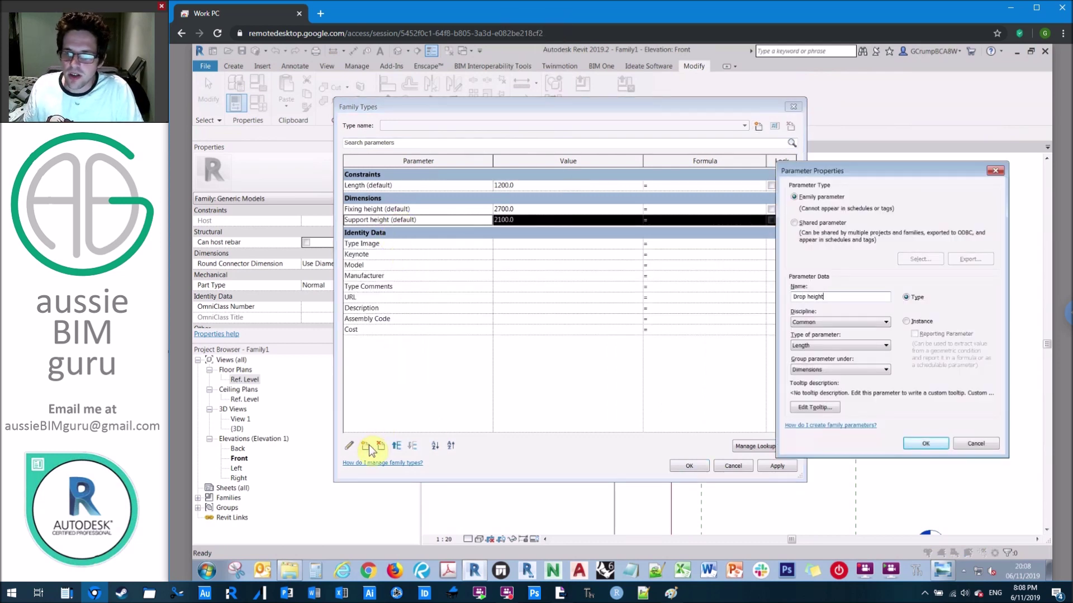
left_click(919, 321)
left_click(923, 442)
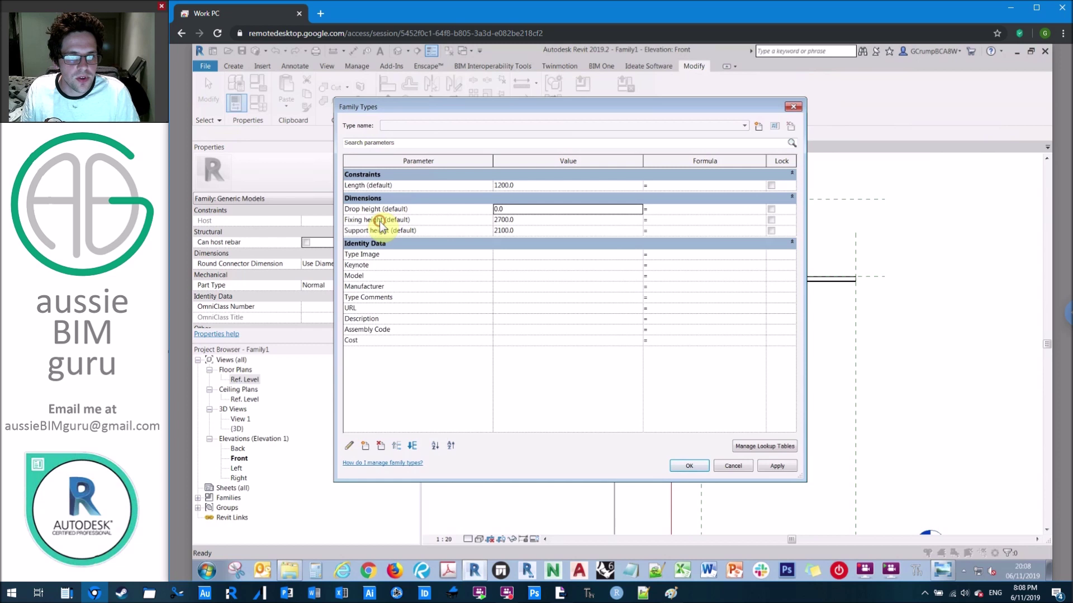
Give the Drop height parameter the formula Fixing height - Support height
left_click(382, 221)
left_click(664, 209)
type("Fixing height")
left_click(383, 231)
left_click(389, 231)
key("ctrl+c")
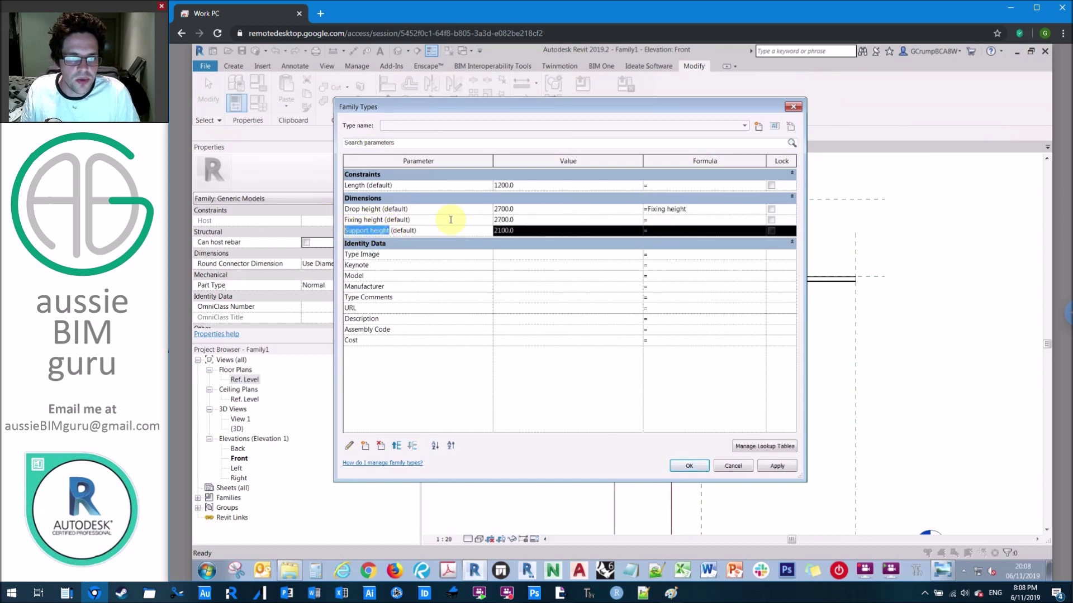
left_click(710, 211)
type("-")
key("ctrl+v")
left_click(438, 220)
left_click(505, 210)
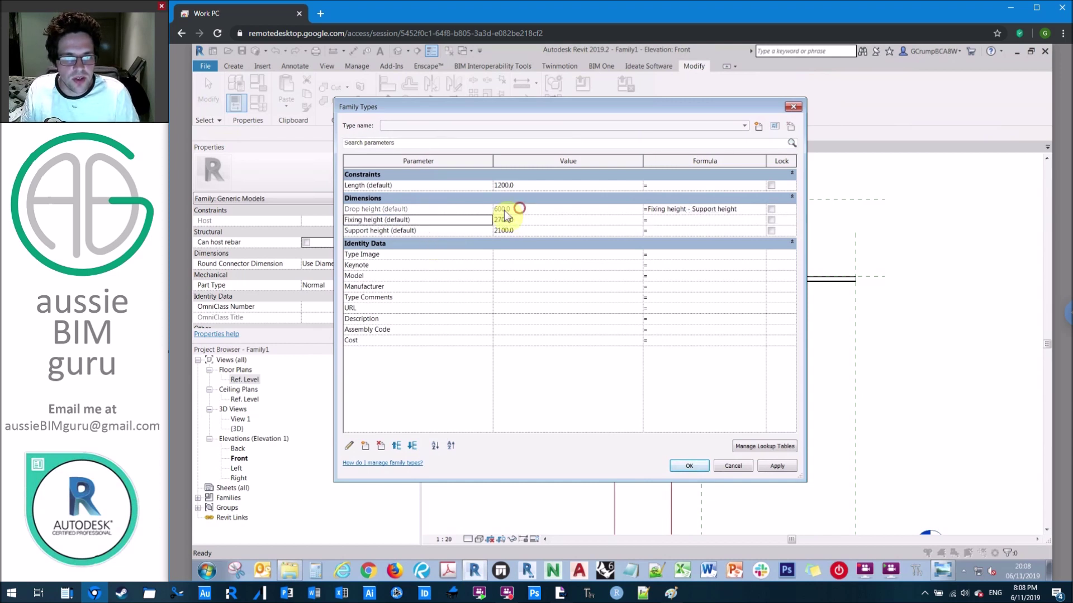
Test the Drop height formula by setting Support height to 2400, and restore it to 2100
left_click(525, 232)
type("24")
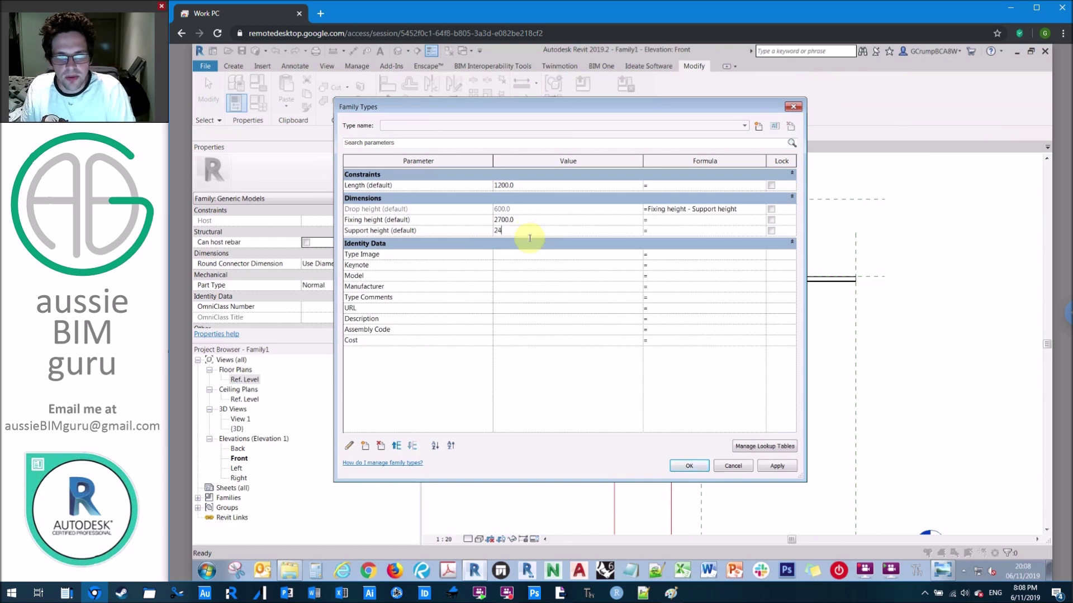
left_click(553, 267)
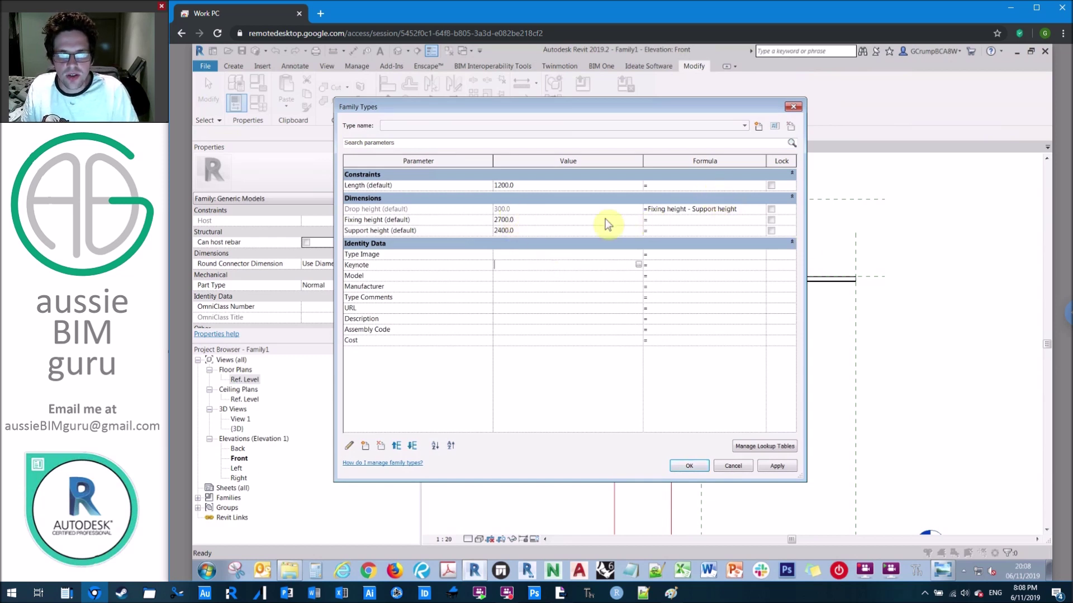
left_click(525, 229)
type("210")
left_click(571, 266)
left_click(454, 209)
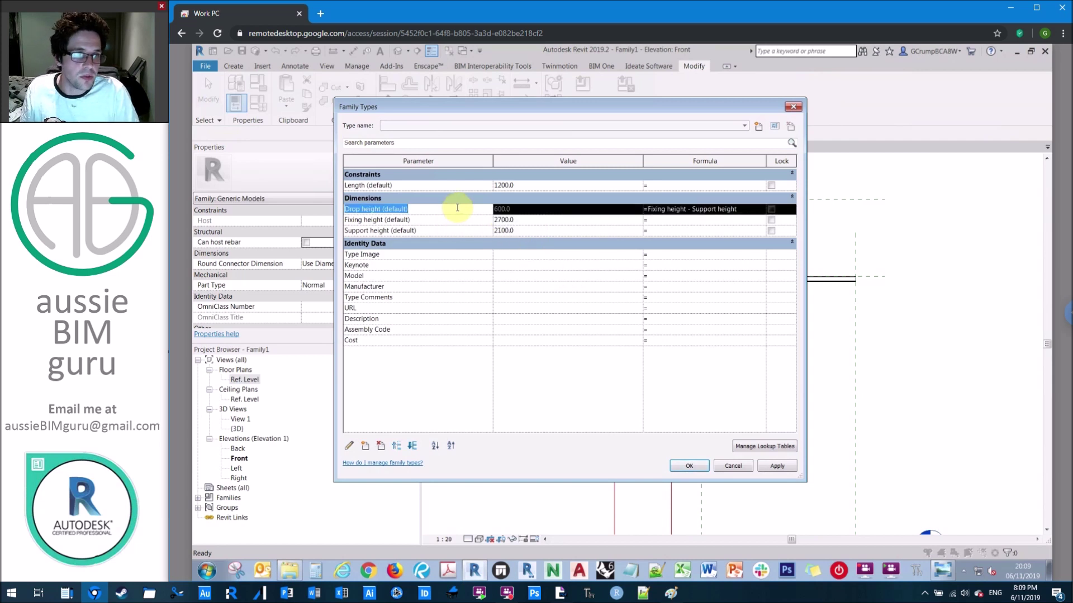
Create a family type named Typical and accept the family types settings
left_click(760, 126)
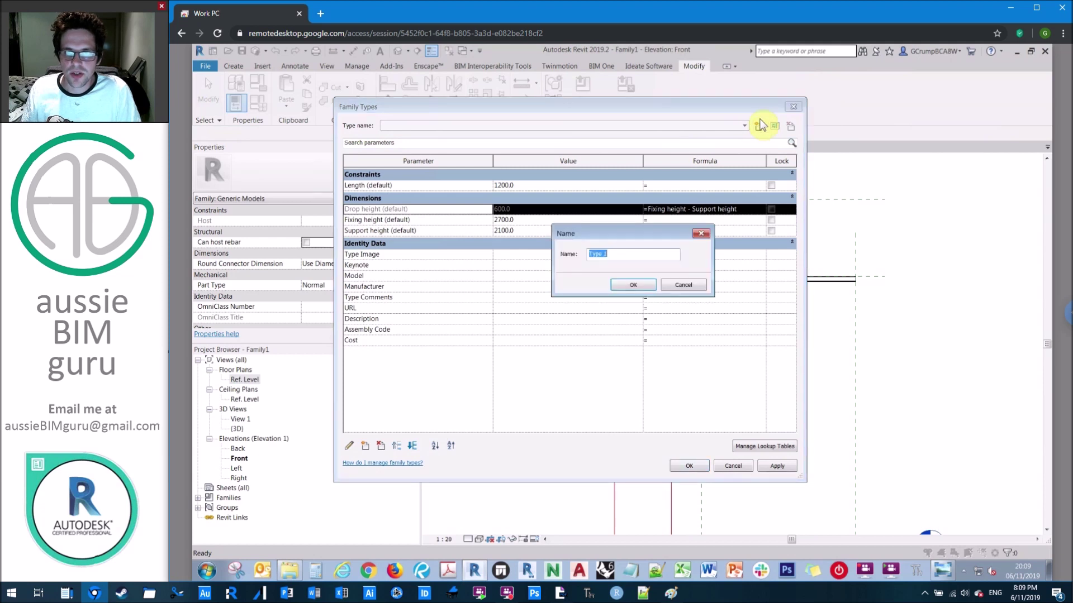
type("Typical")
key("Return")
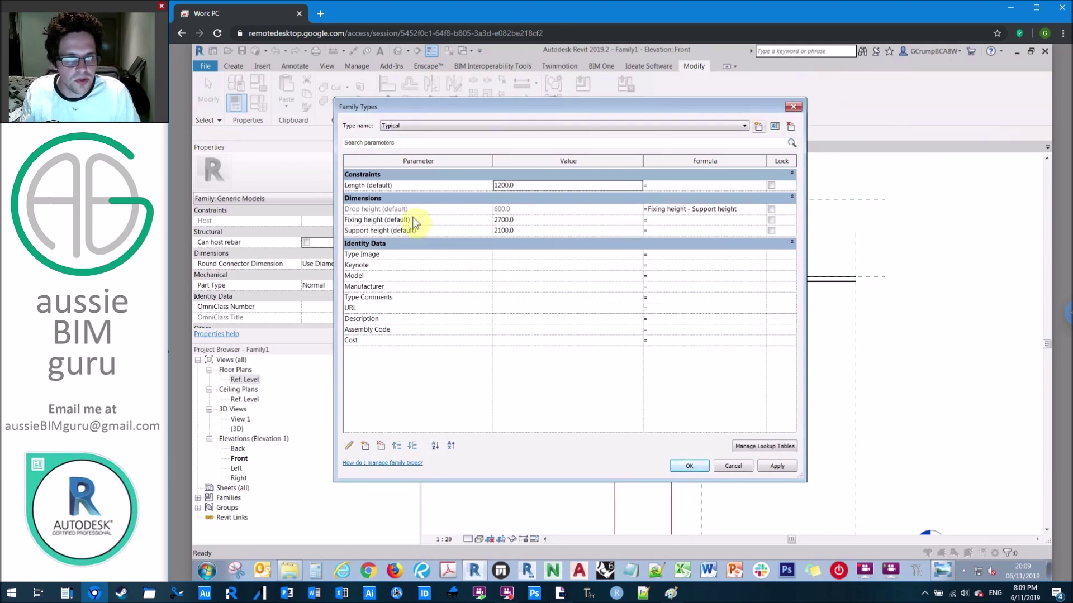
left_click(391, 210)
left_click(389, 220)
left_click(397, 231)
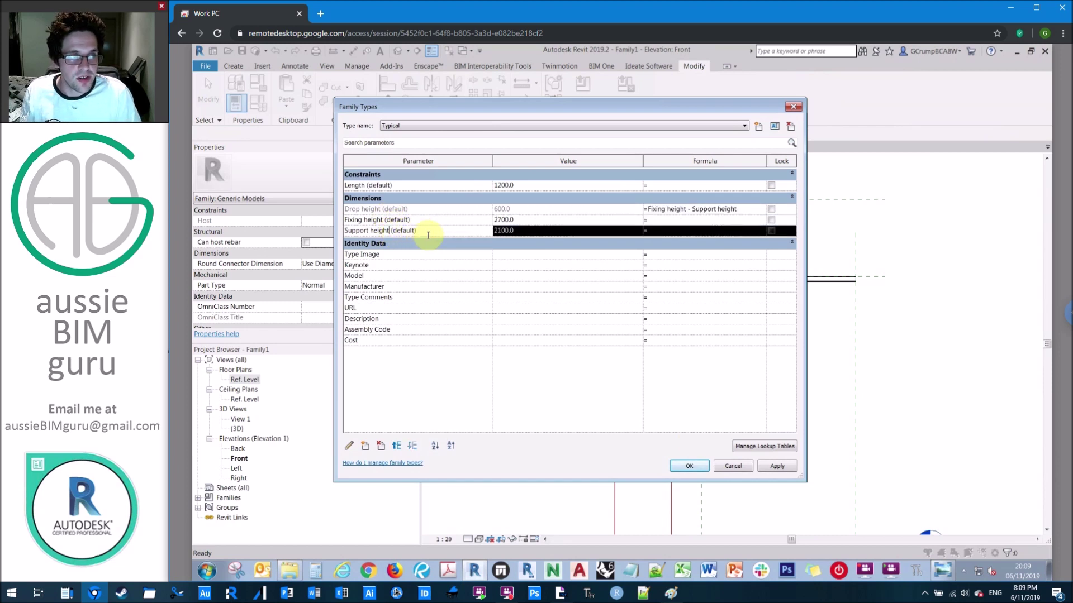
left_click(691, 468)
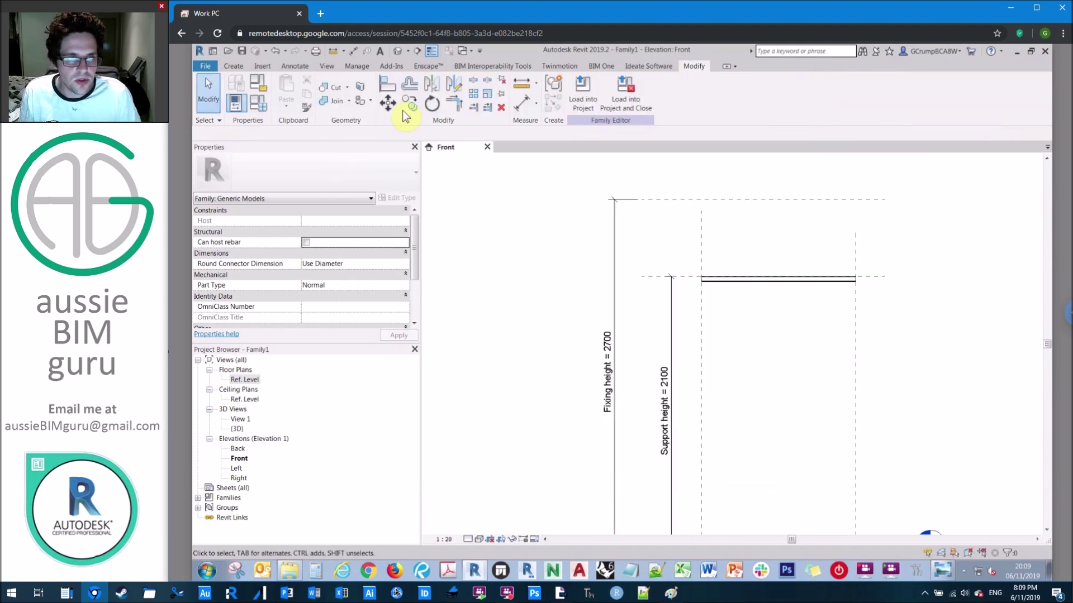
Purge all unused items from the family
left_click(356, 66)
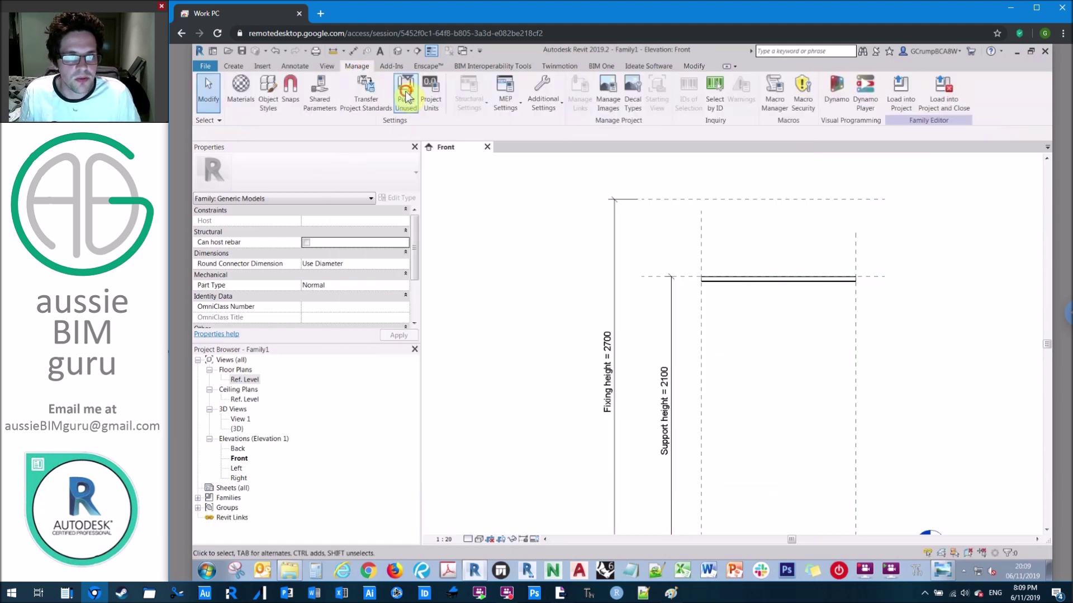
left_click(406, 101)
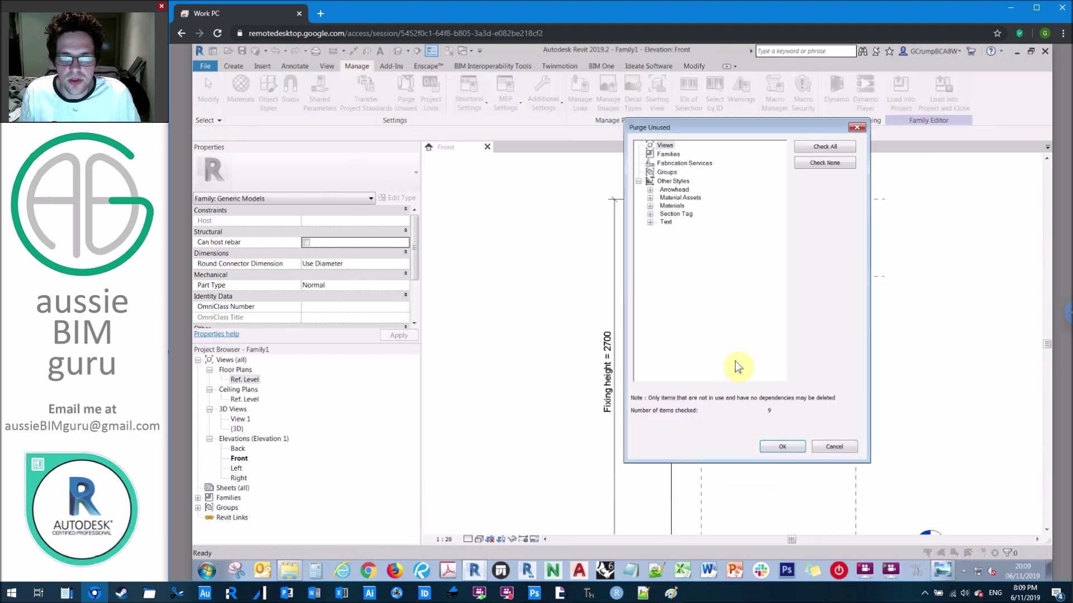
left_click(782, 447)
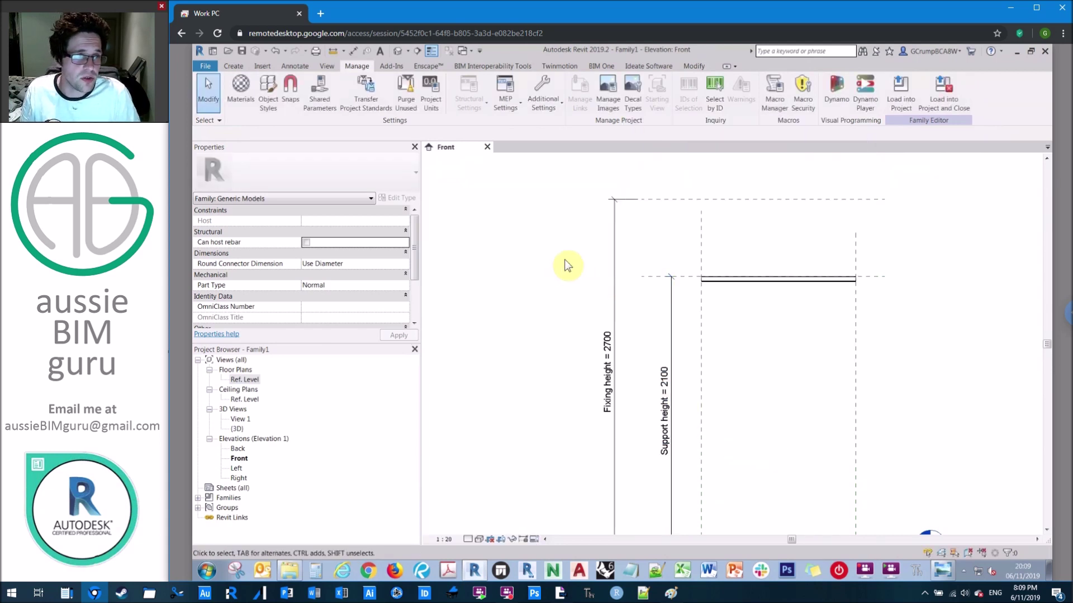
Set the Is Reference property of the fixing height reference plane to Top
scroll(656, 226, "down", 2)
middle_click_drag(651, 220, 604, 242)
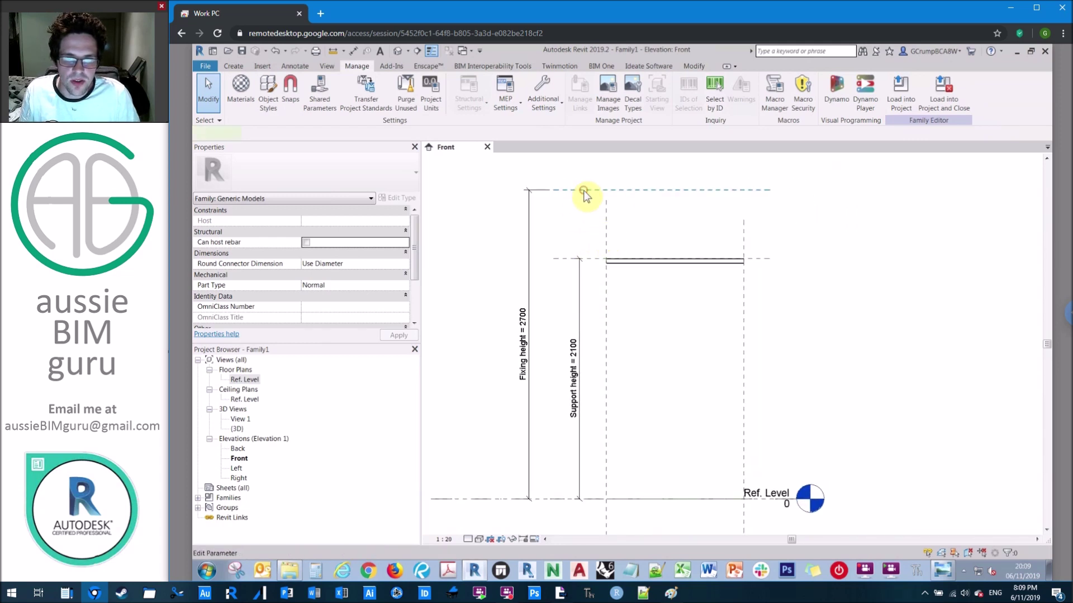
left_click(584, 191)
left_click(411, 302)
scroll(316, 345, "down", 5)
left_click(334, 295)
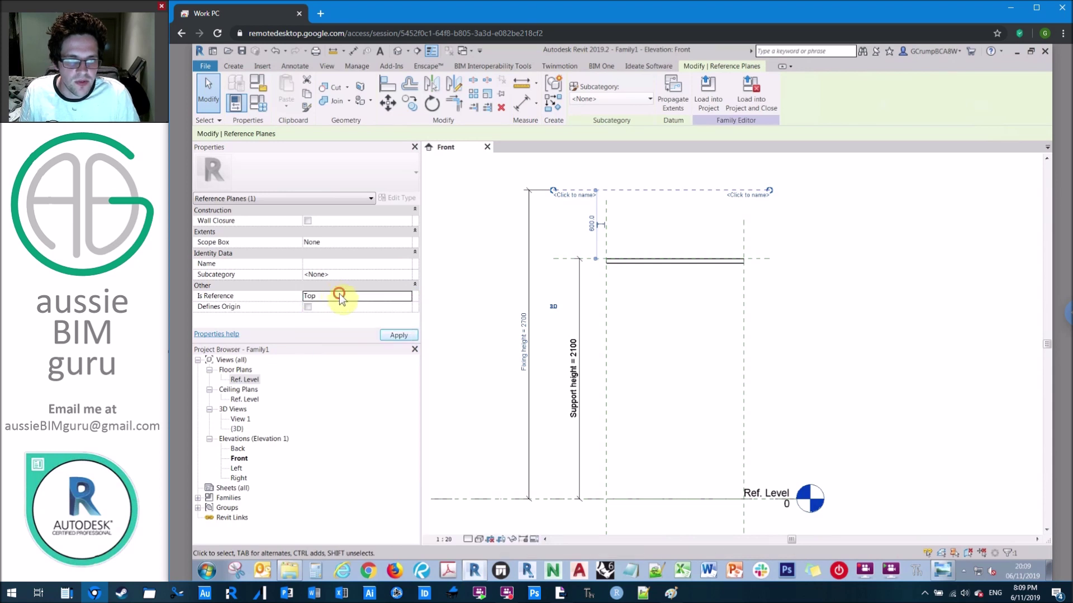
left_click(561, 259)
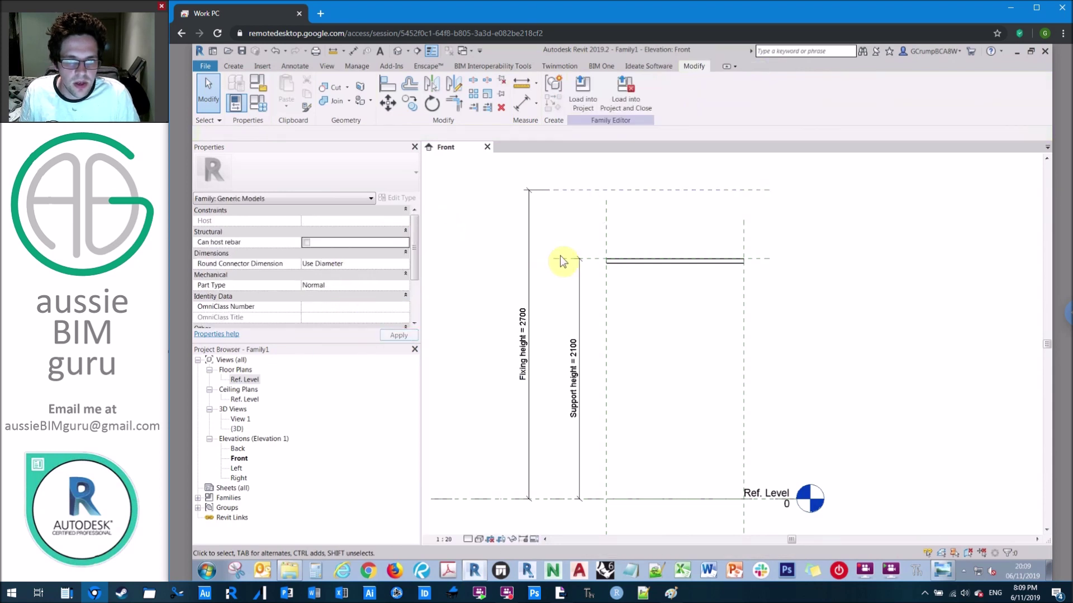
Check the reference setting of the support height reference plane in the front elevation
left_click(559, 259)
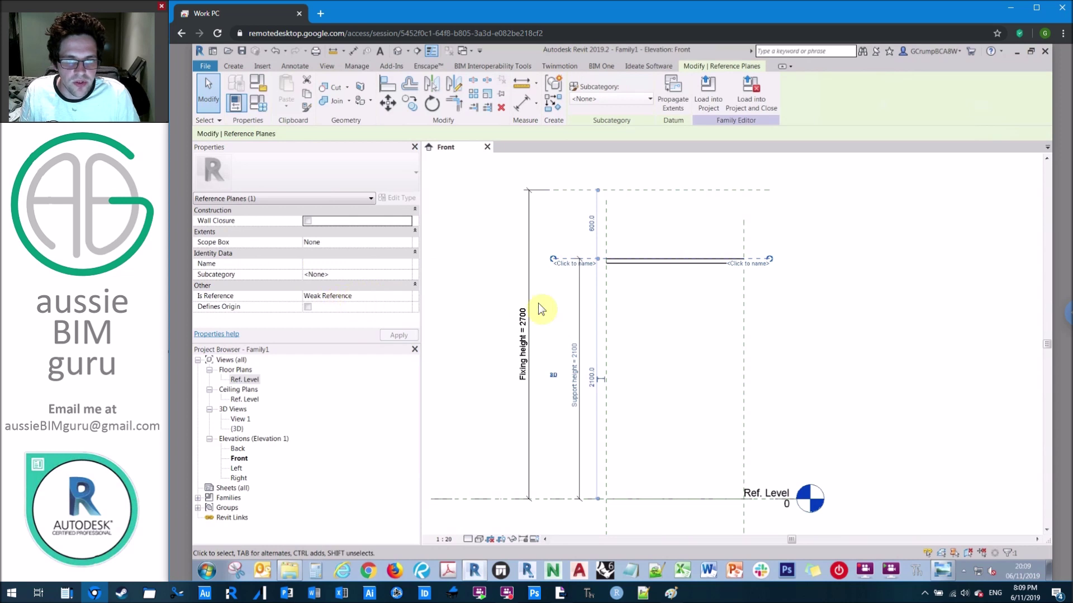
left_click(481, 236)
left_click(284, 381)
left_click(531, 230)
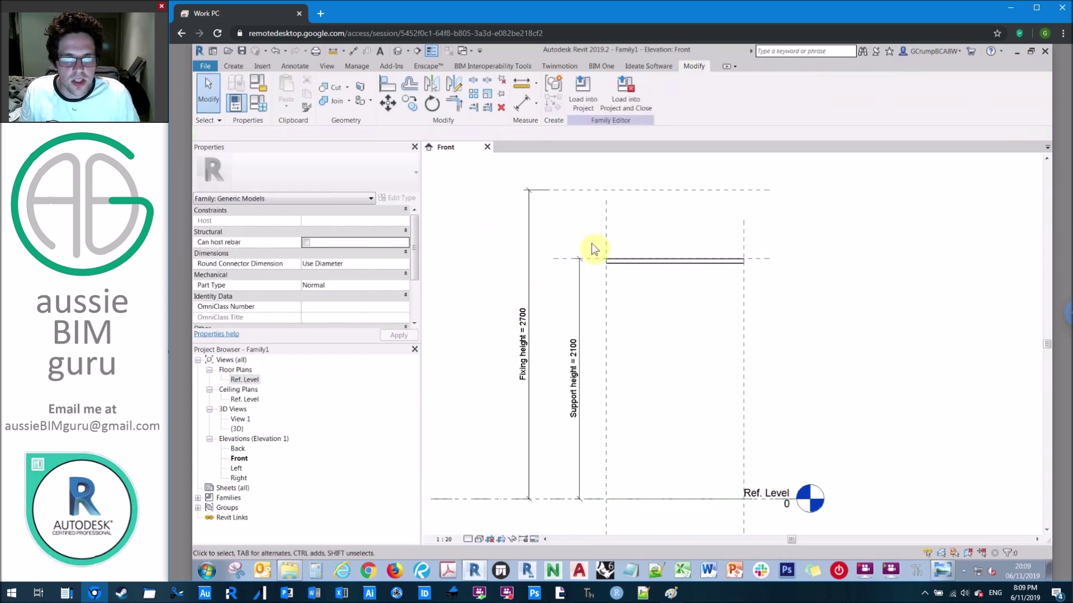
In the Ref. Level floor plan, draw a vertical reference plane about 93 mm inside the Right reference plane
left_click(246, 380)
double_click(248, 380)
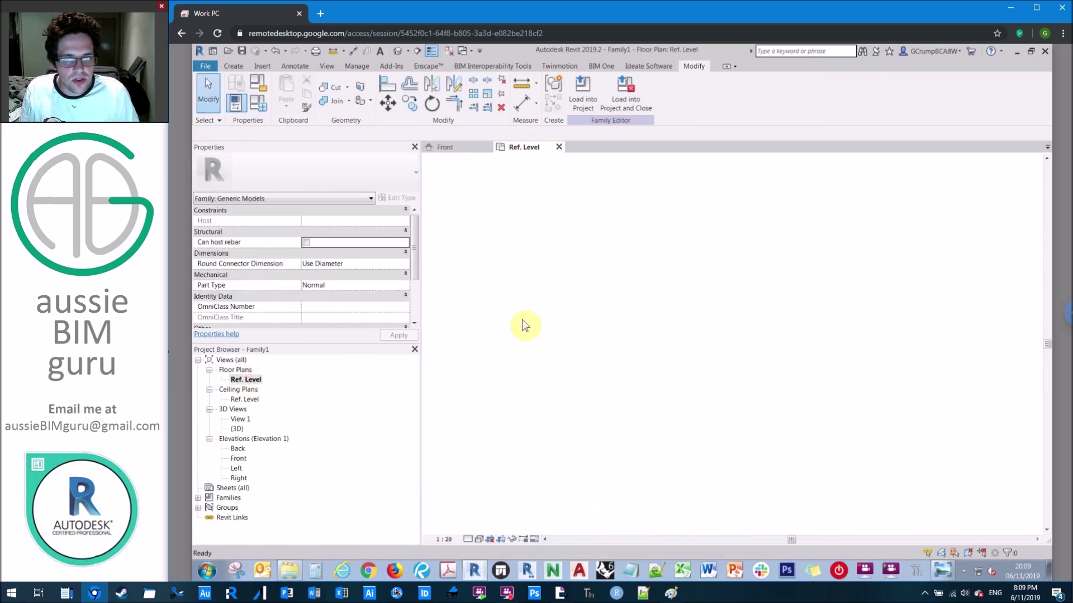
scroll(693, 282, "up", 2)
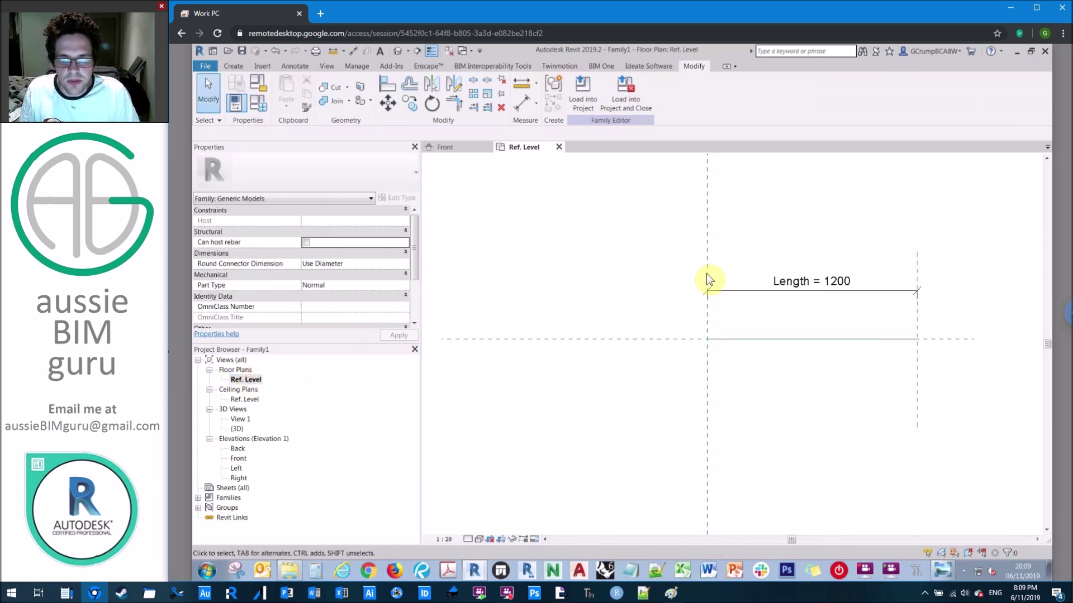
left_click(918, 281)
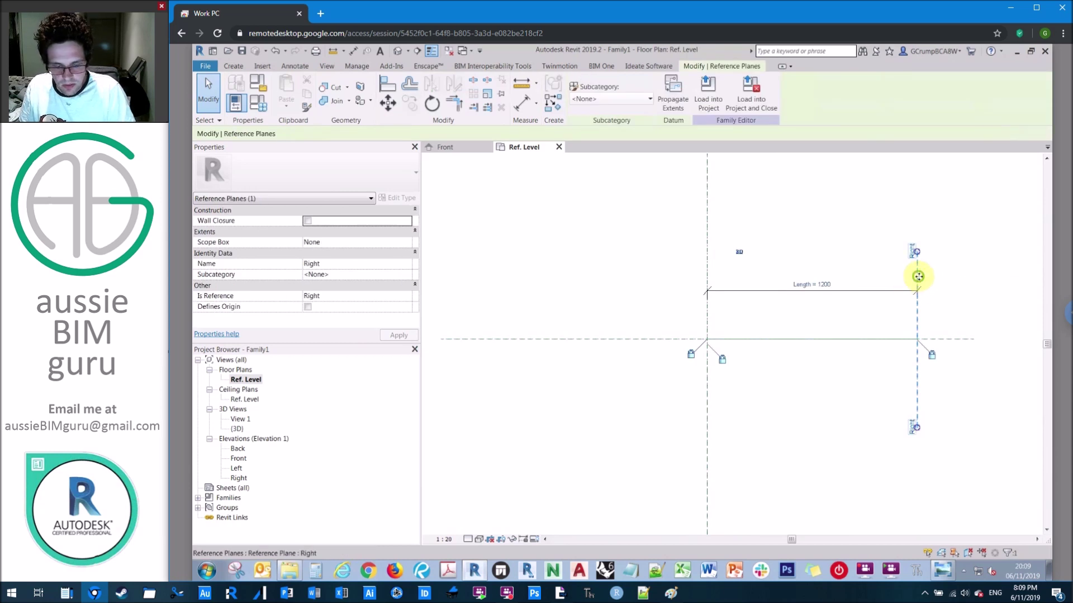
key("r")
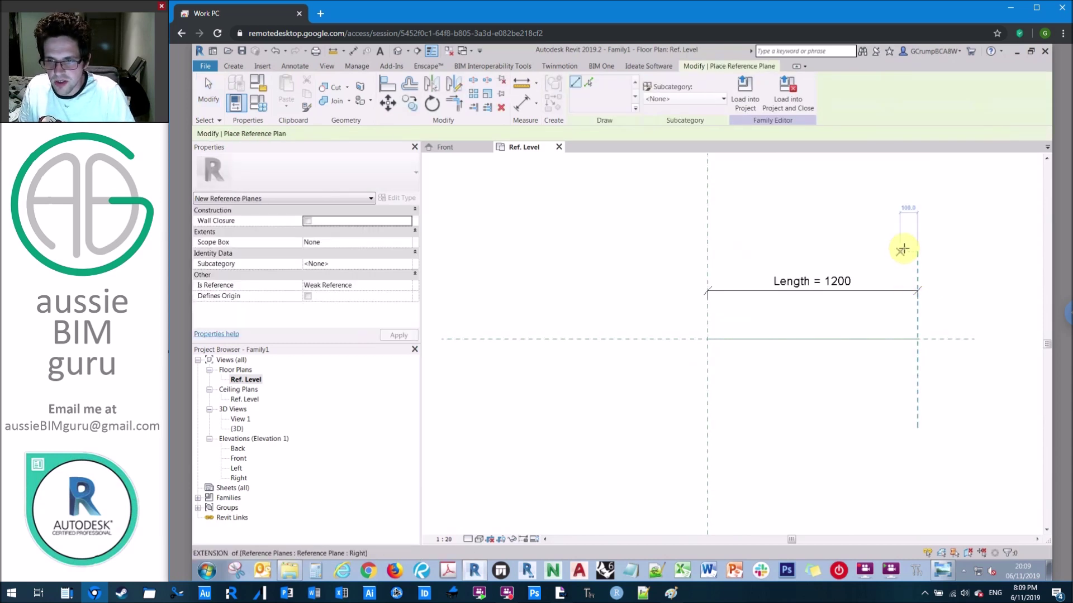
key("p")
left_click(903, 255)
left_click(904, 424)
key("Escape")
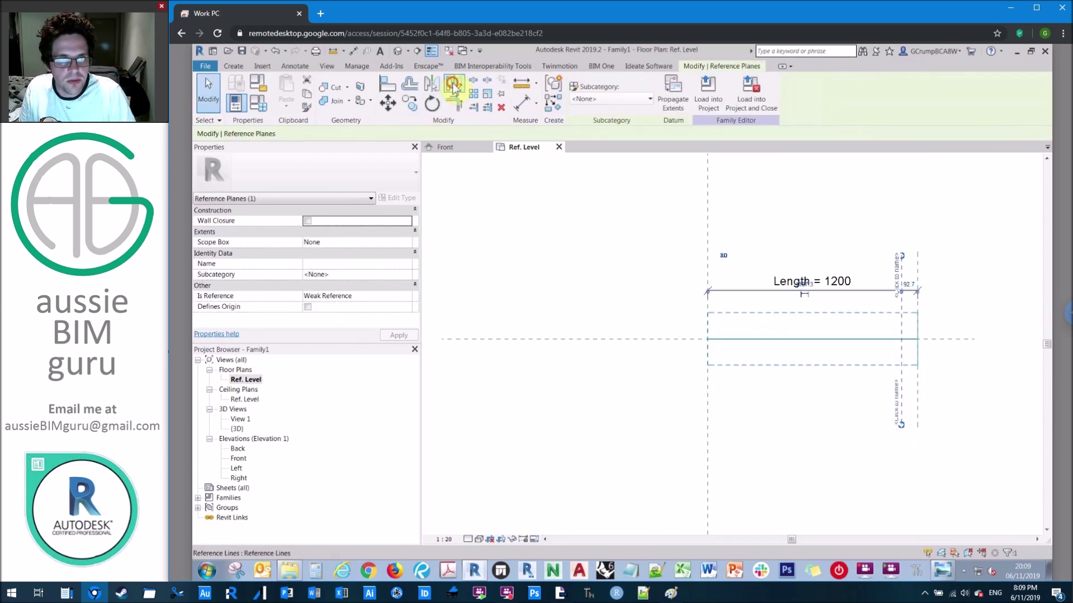
Mirror the new reference plane to the other end about a vertical axis through the reference line's midpoint
left_click(453, 85)
left_click(815, 341)
left_click(808, 246)
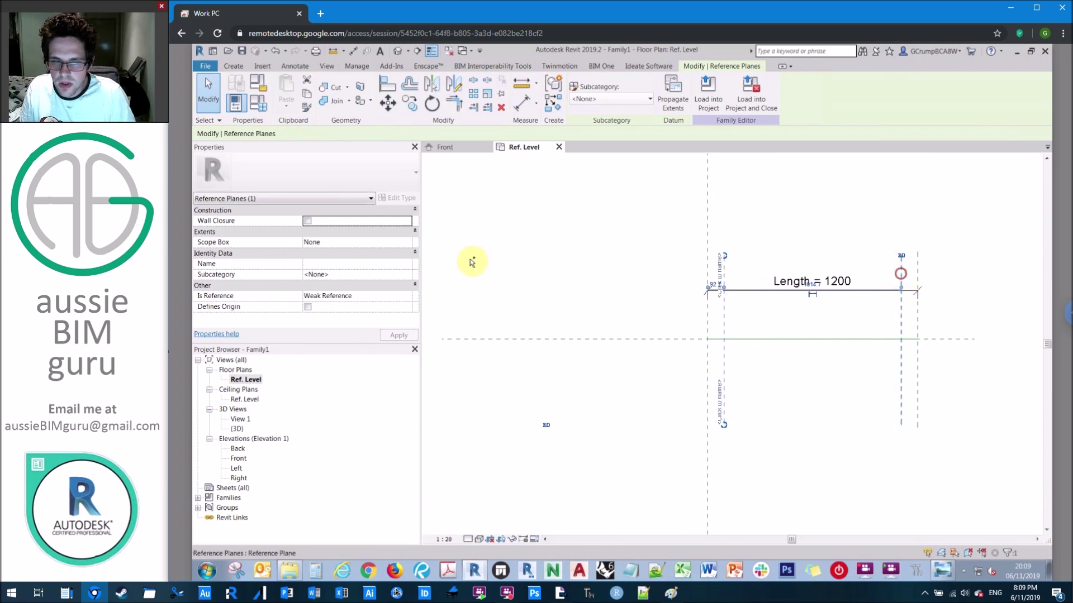
Set the Is Reference property of both inner reference planes to Not a Reference
left_click(408, 297)
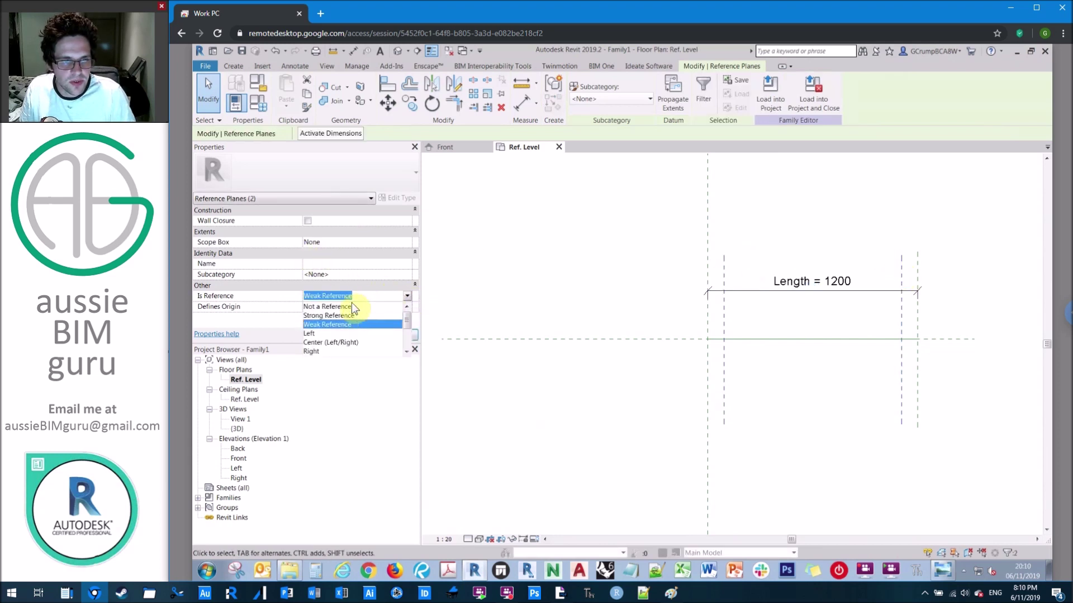
left_click(357, 307)
key("Escape")
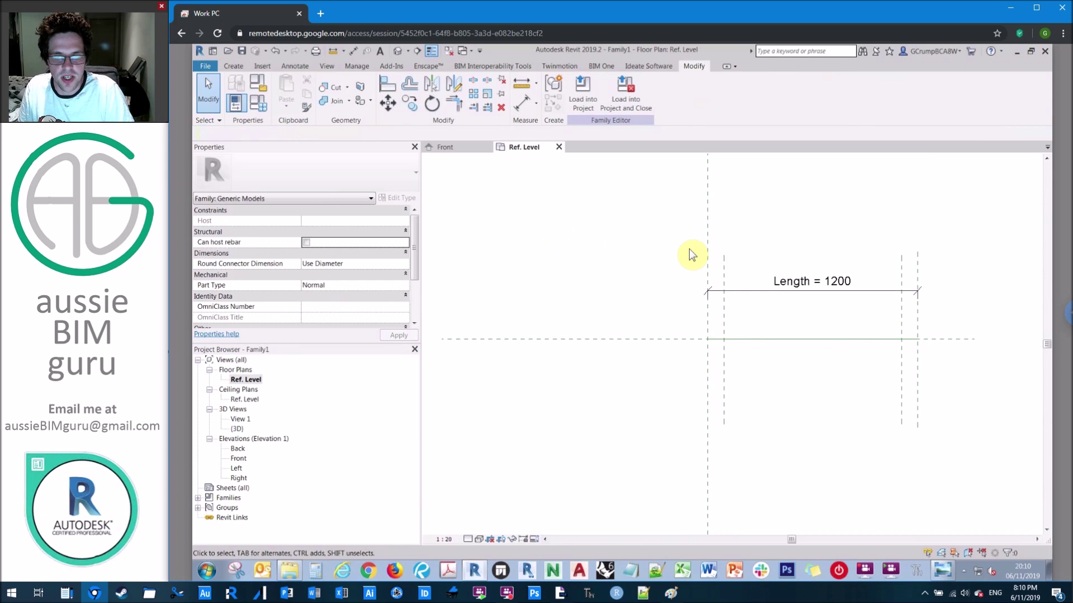
Add aligned dimensions between each inner reference plane and its adjacent end plane
key("d")
key("i")
left_click(724, 276)
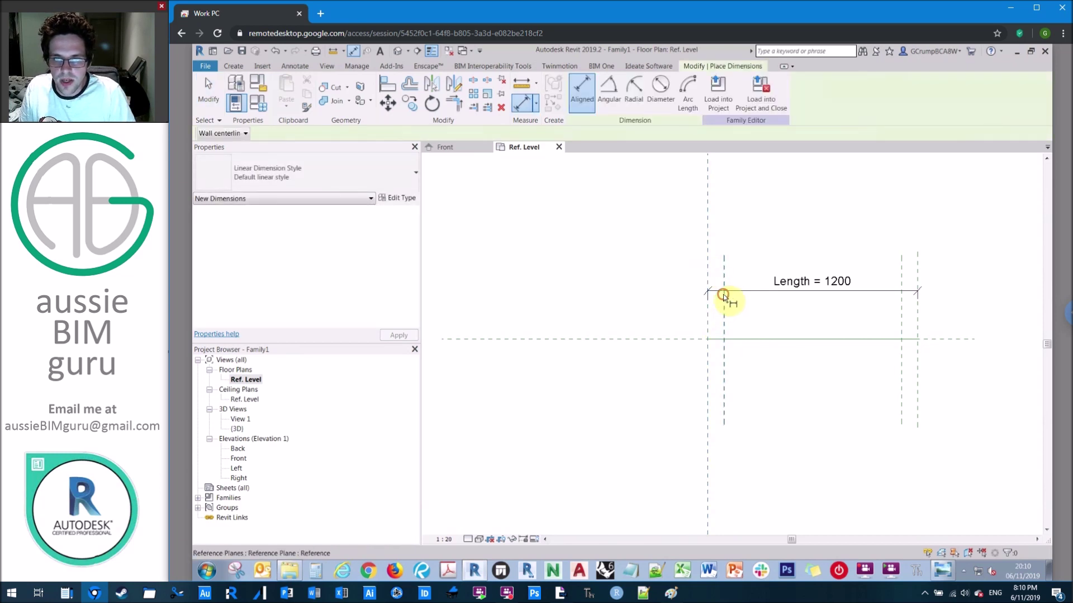
left_click(708, 302)
left_click(739, 371)
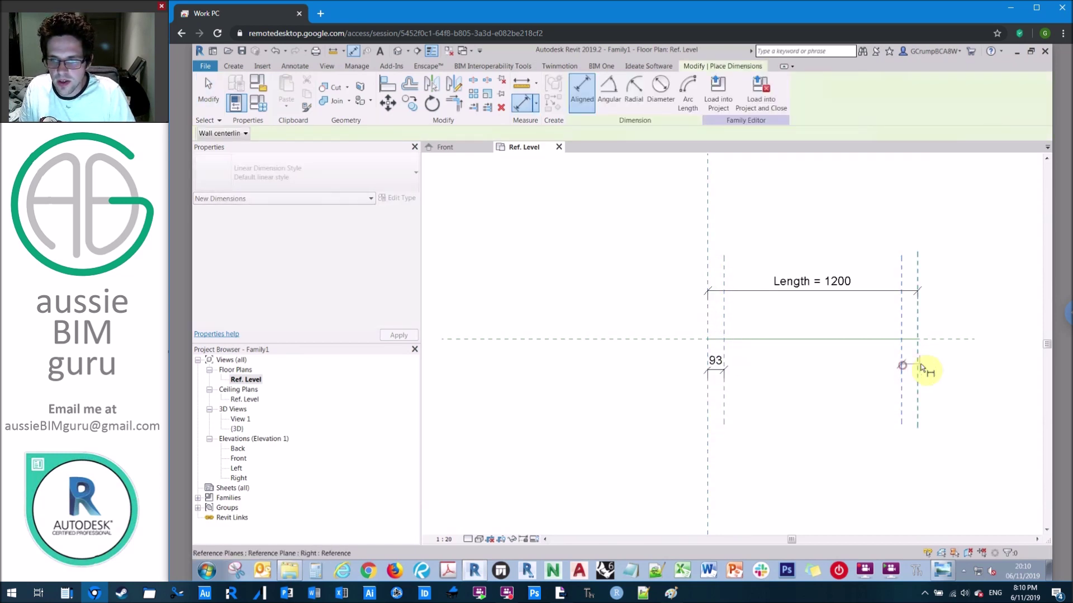
left_click(901, 366)
left_click(916, 369)
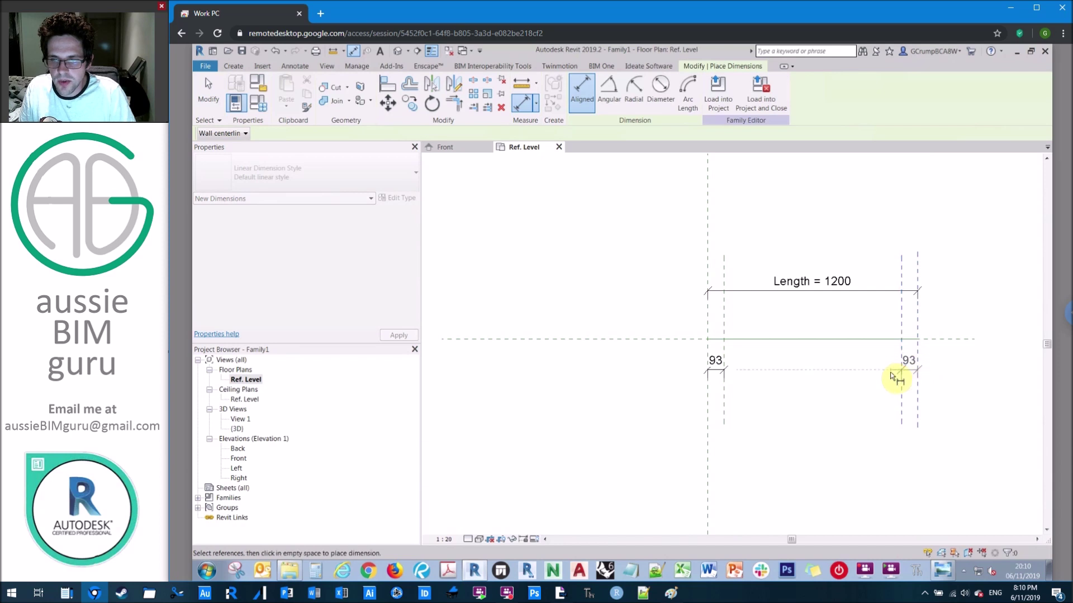
left_click(911, 370)
key("Escape")
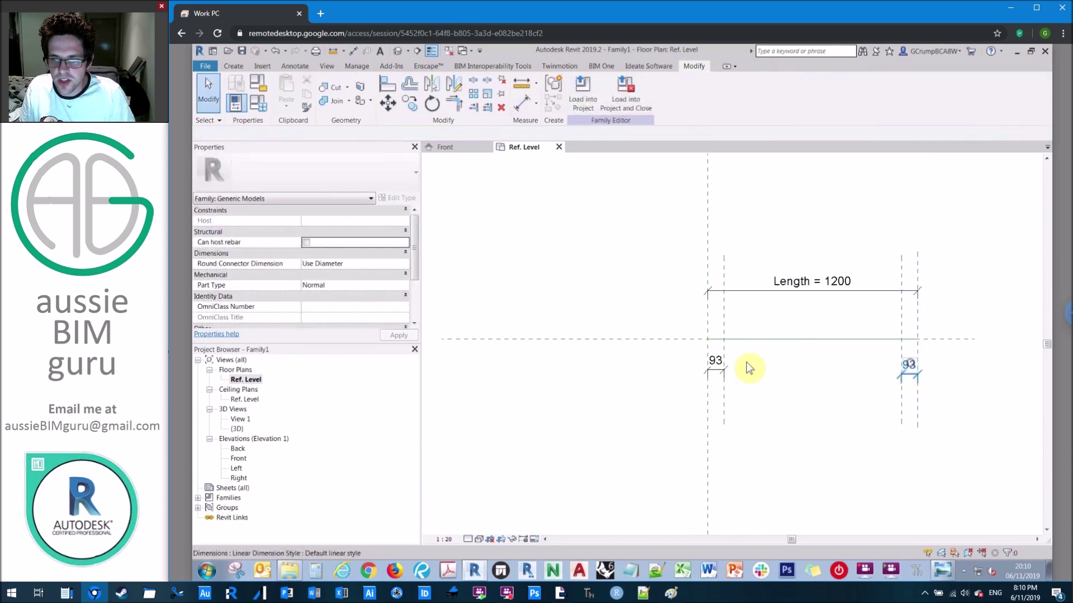
Label both inset dimensions with a new type parameter named Dropper inset, grouped under Dimensions
left_click(688, 92)
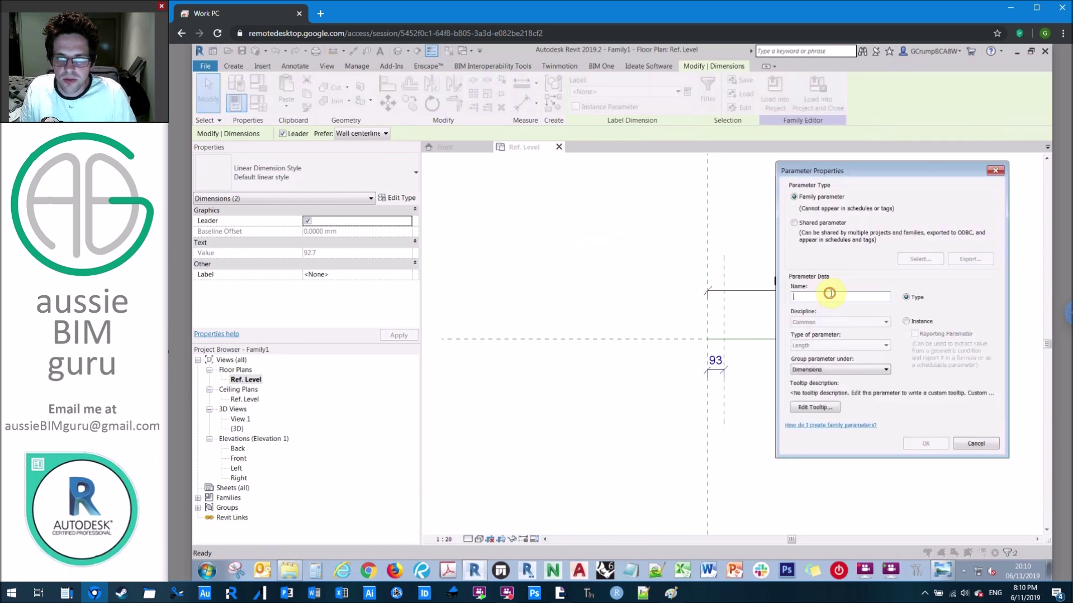
key("Caps_Lock")
key("Caps_Lock")
key("Caps_Lock")
type("D")
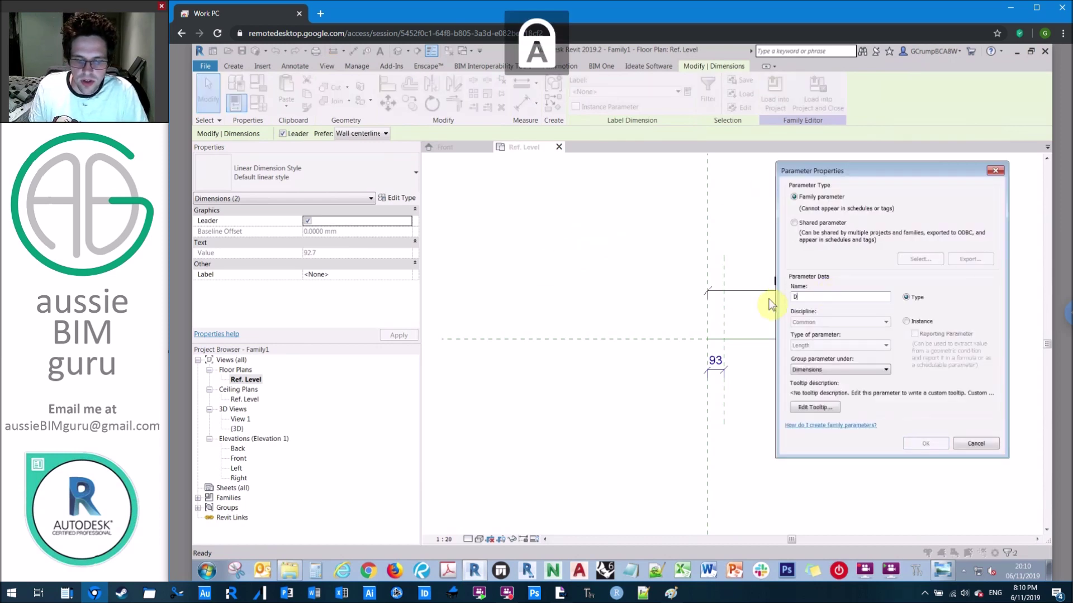
key("Caps_Lock")
type("ropper inset")
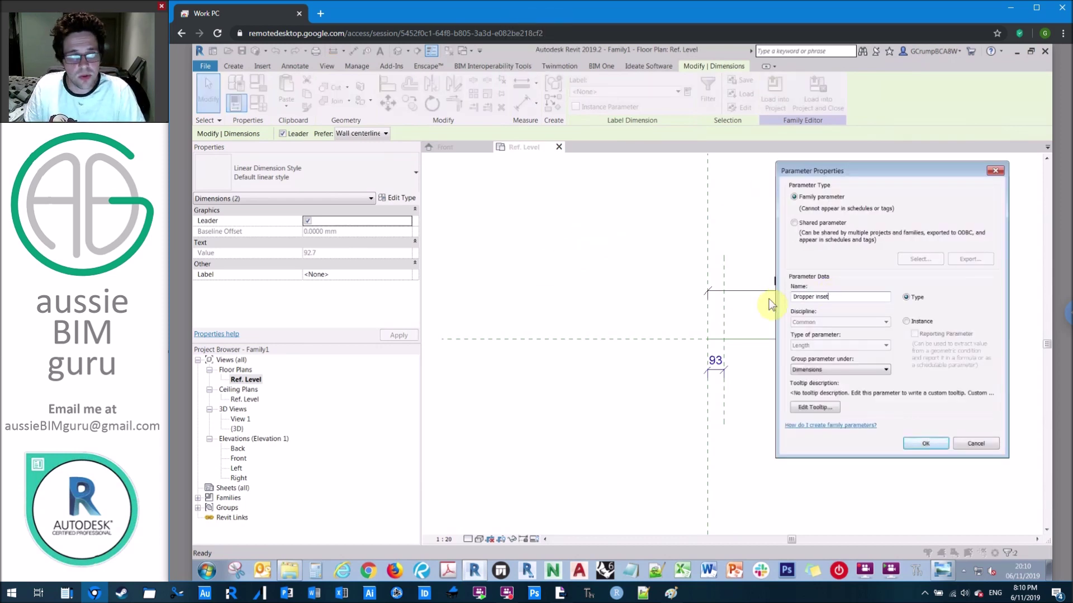
key("Return")
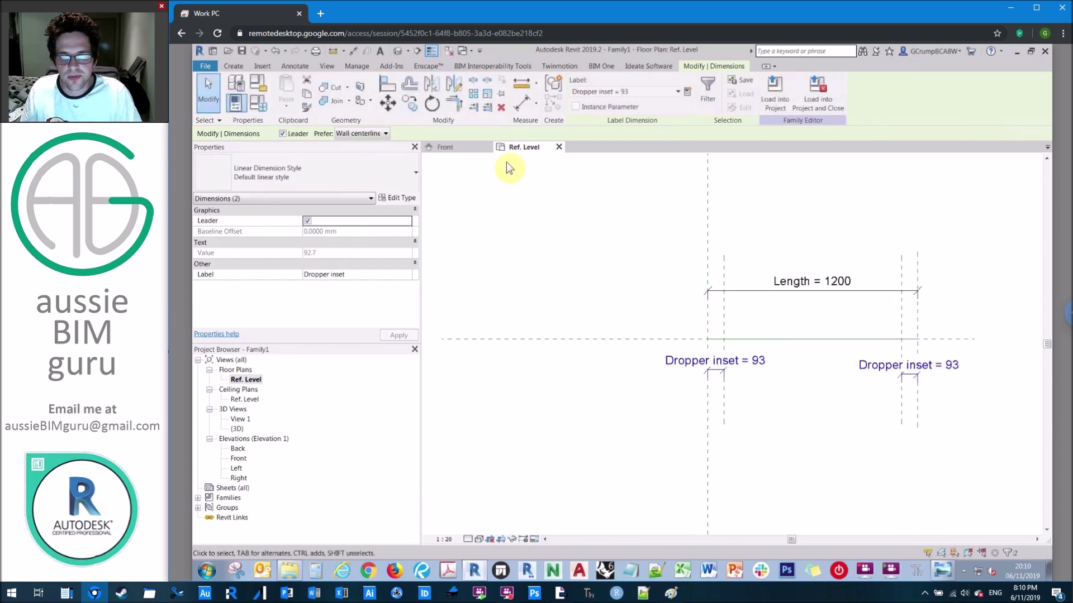
Set the Dropper inset parameter to 50 mm in the family types
left_click(258, 109)
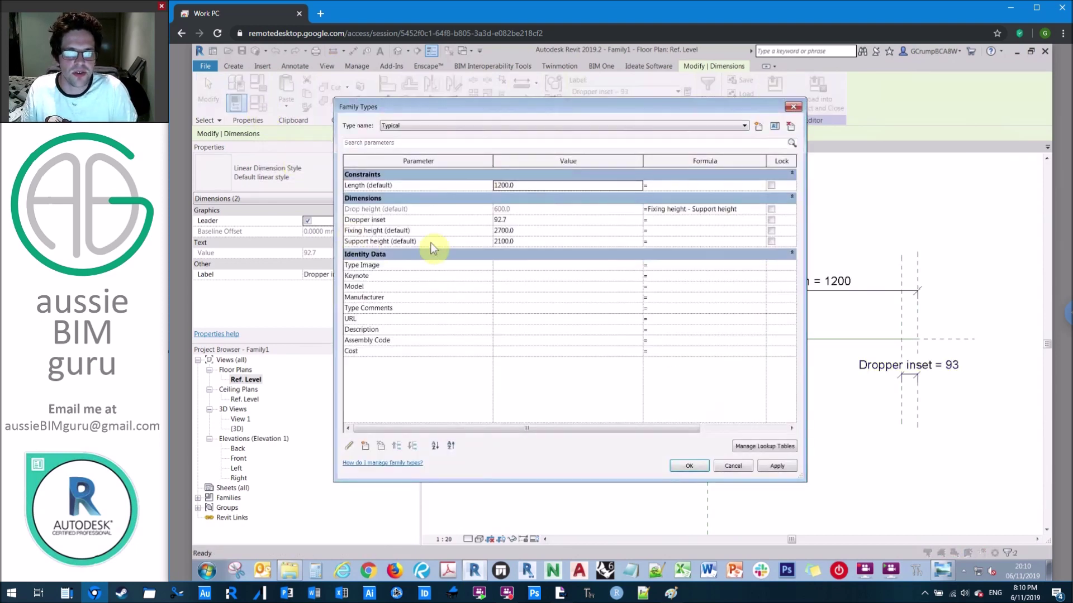
left_click(515, 221)
type("50")
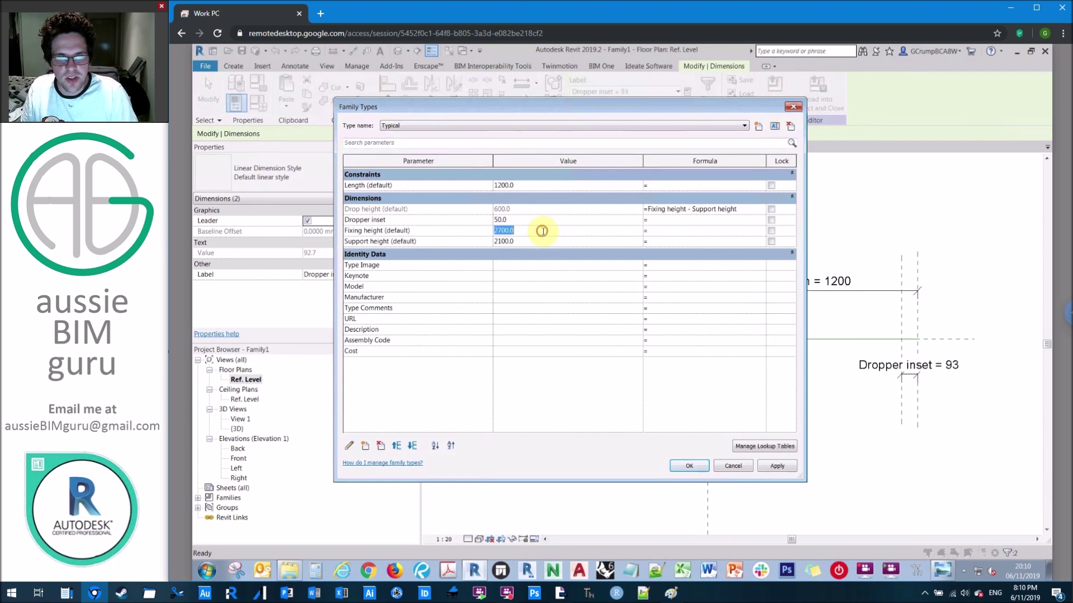
left_click(689, 466)
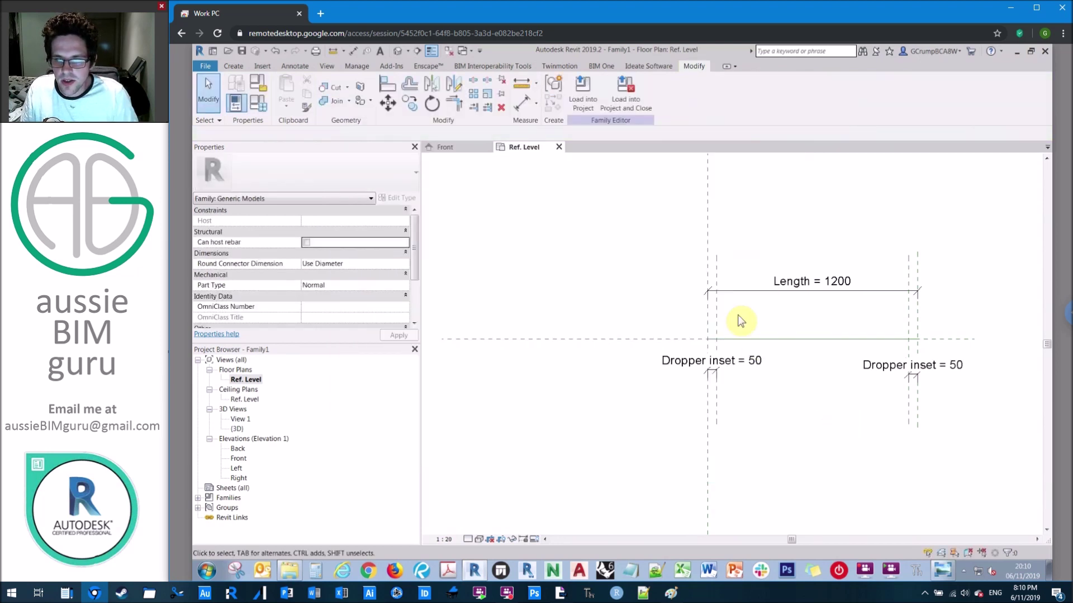
Give the Dropper inset parameter the formula 50 mm and accept the family types
left_click(261, 106)
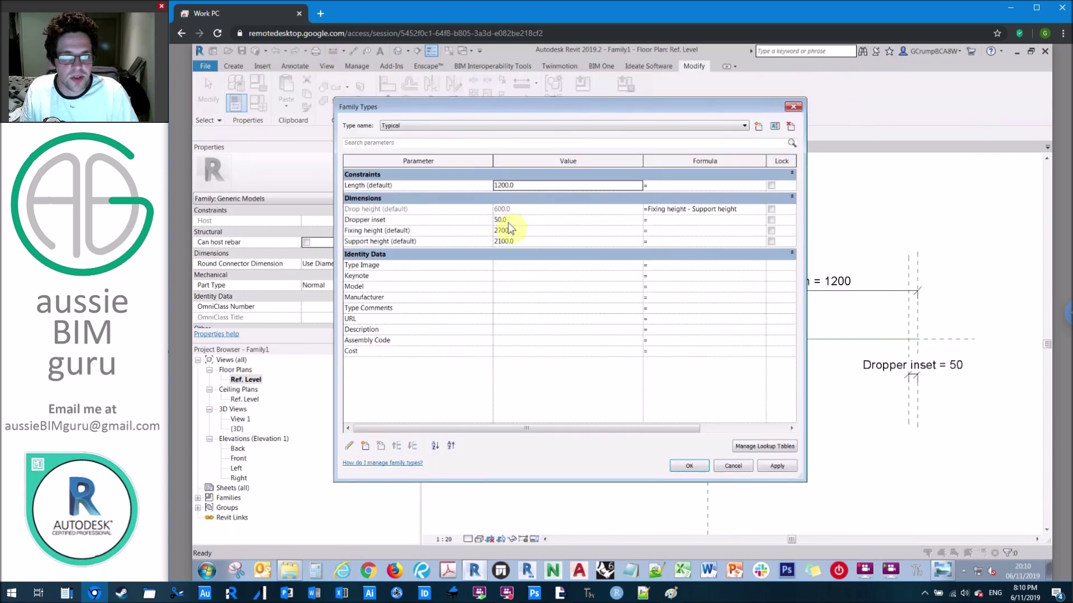
left_click(651, 220)
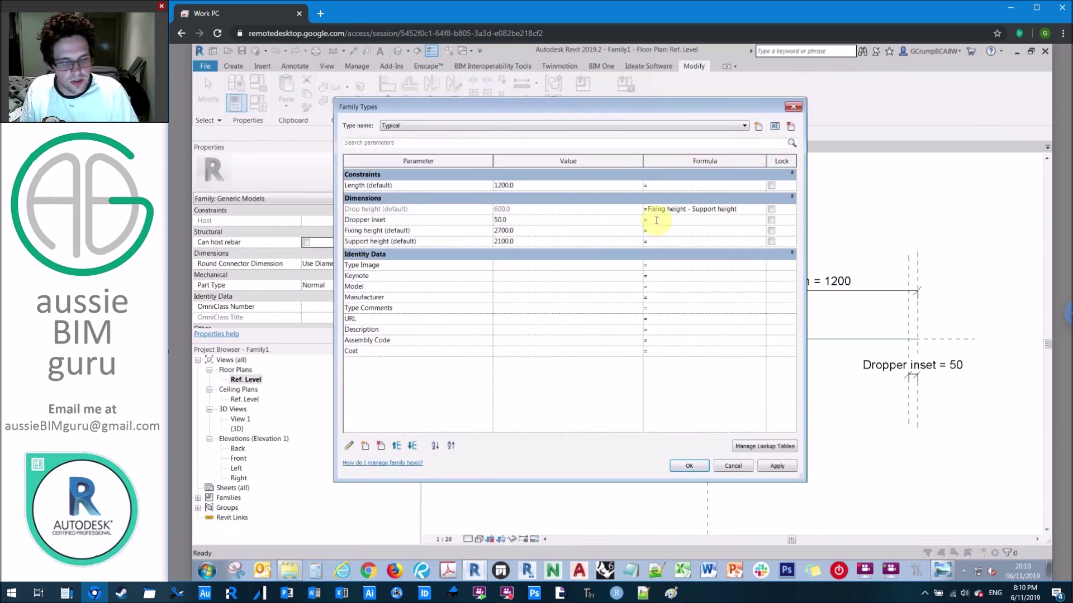
left_click(672, 230)
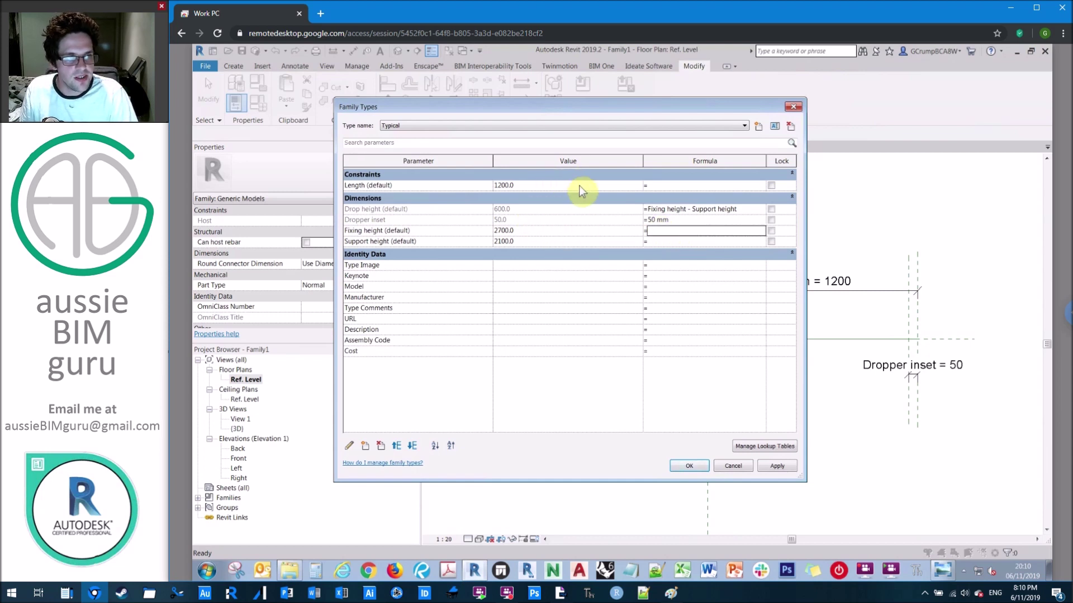
left_click(691, 466)
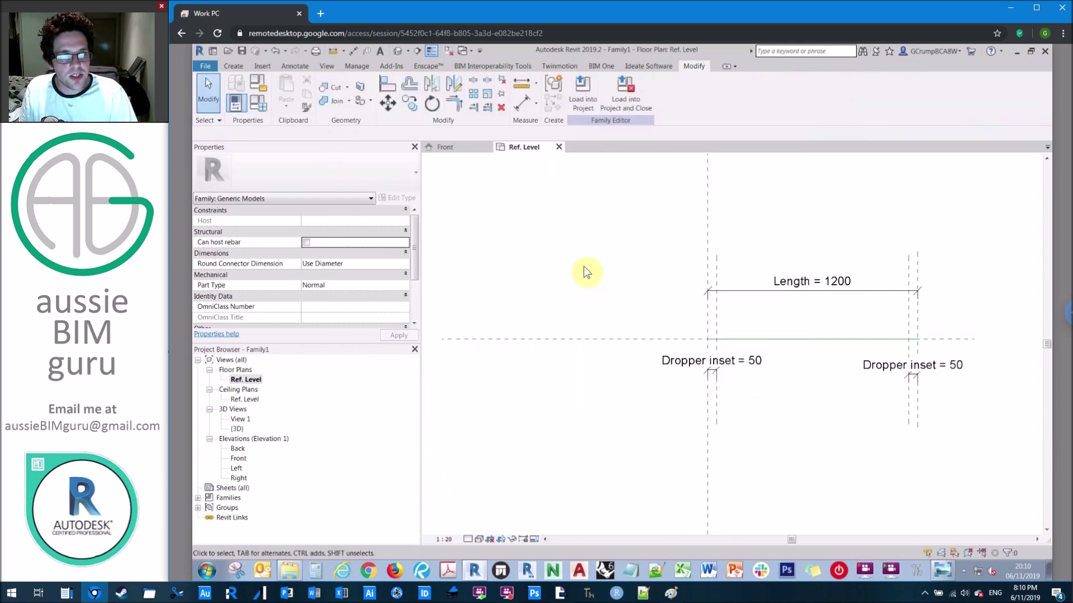
Inspect the channel in 3D view View 1 and return to the Ref. Level floor plan
scroll(714, 350, "up", 4)
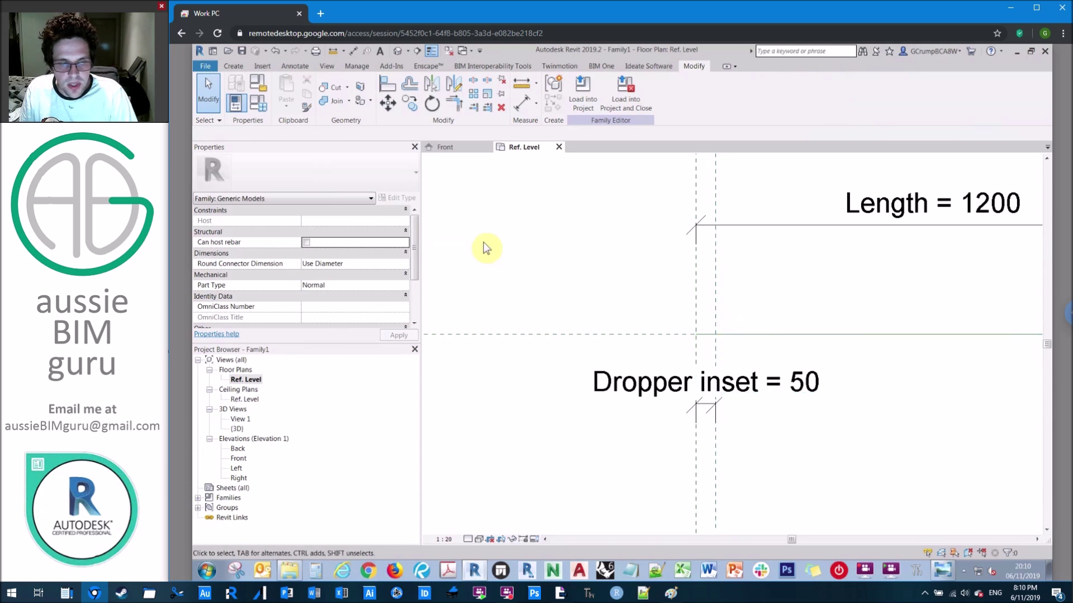
left_click(241, 400)
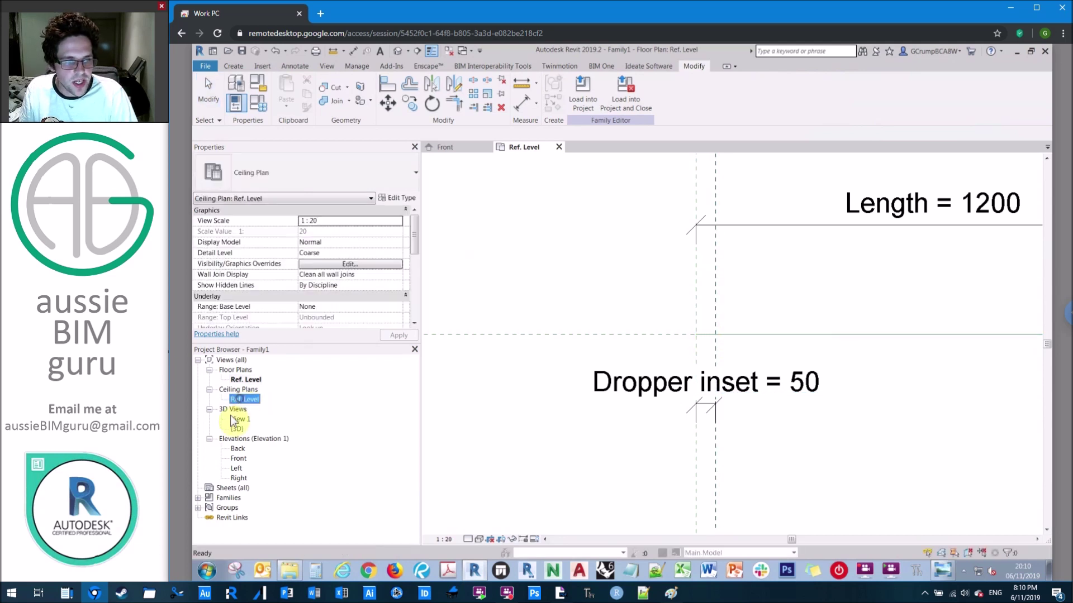
double_click(240, 419)
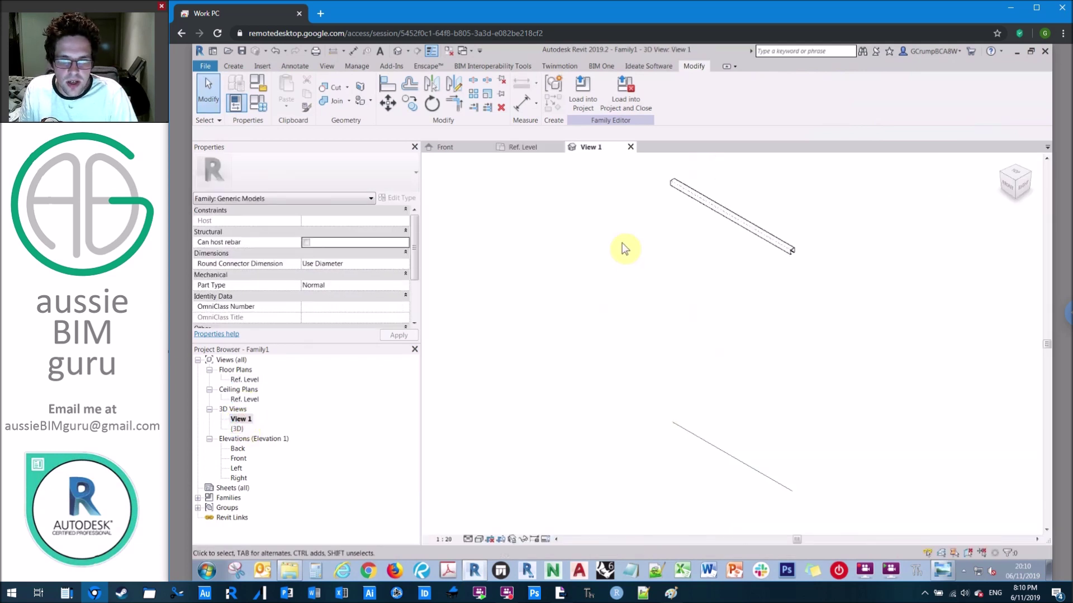
double_click(249, 380)
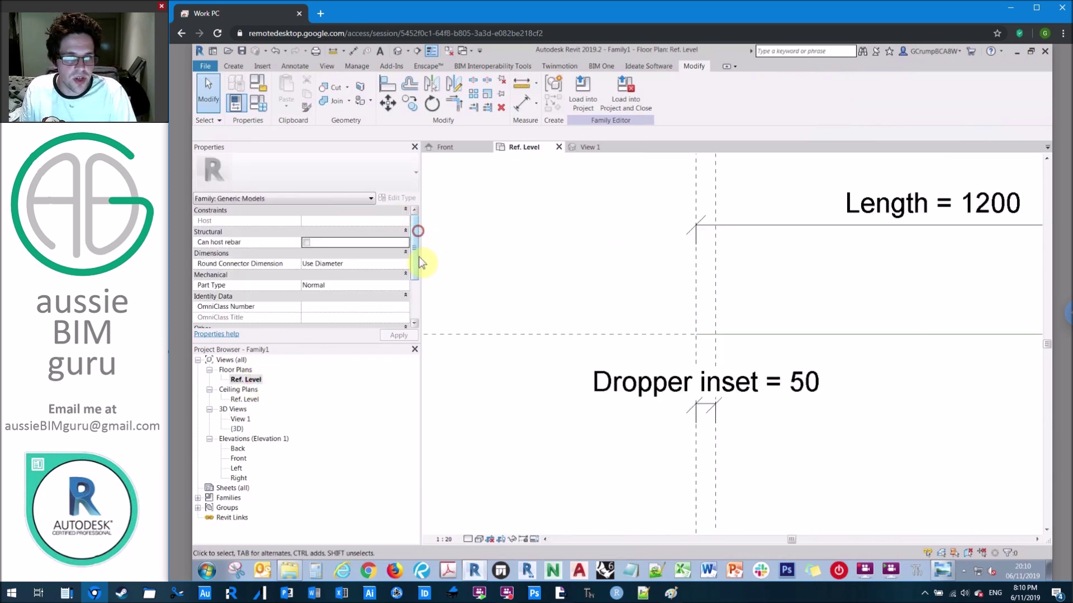
Set the Ref. Level floor plan's view range to a cut plane offset of 2100 and a top offset of 2700
scroll(417, 257, "down", 3)
left_click(248, 380)
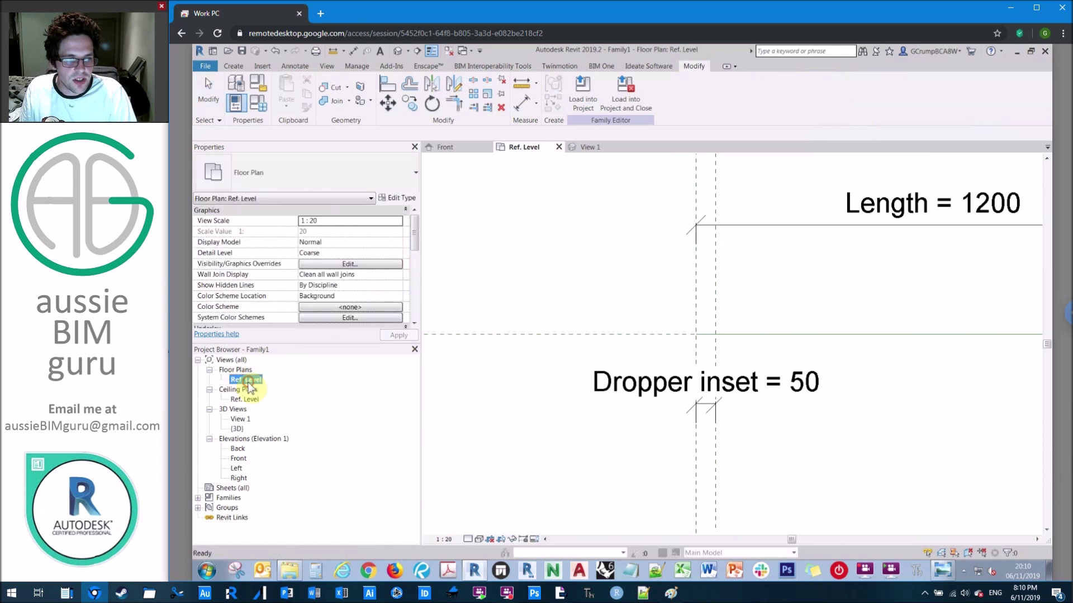
left_click_drag(414, 246, 410, 280)
left_click(350, 286)
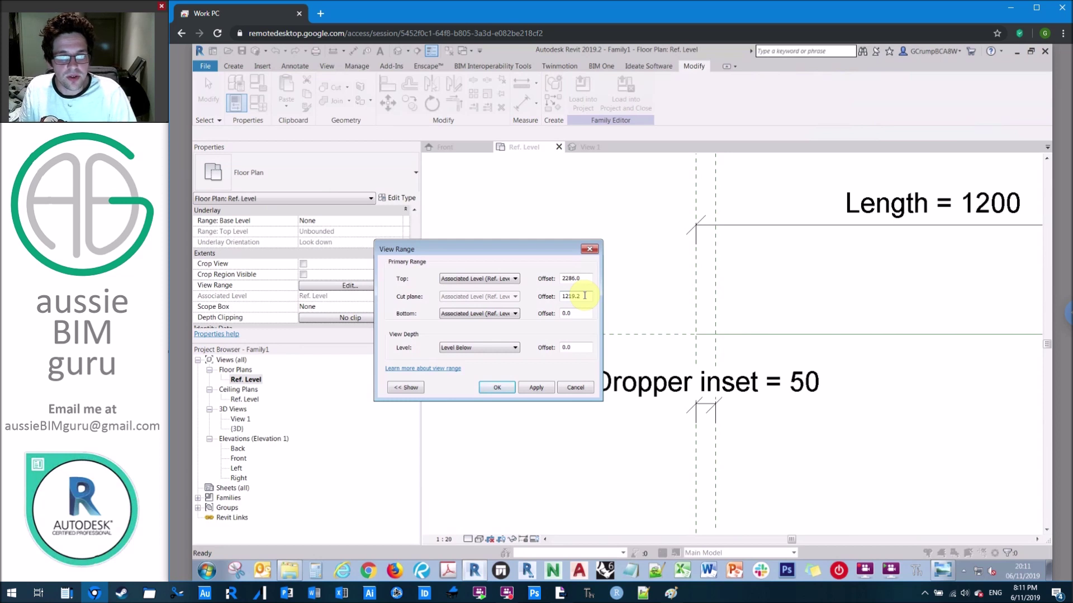
double_click(584, 295)
type("2100")
double_click(584, 279)
type("27")
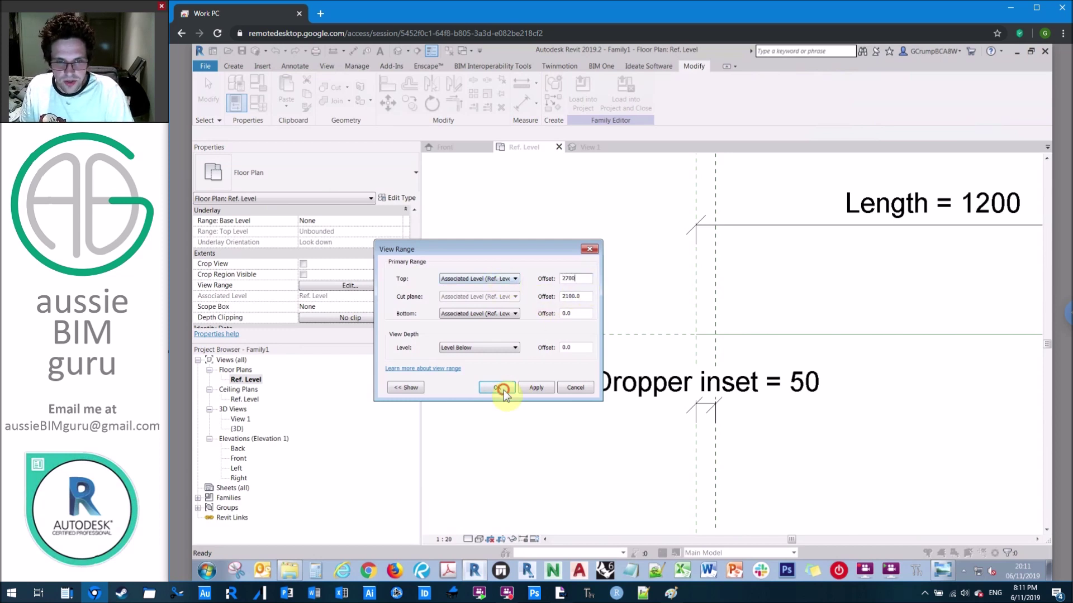
left_click(499, 388)
left_click(548, 255)
scroll(707, 294, "up", 1)
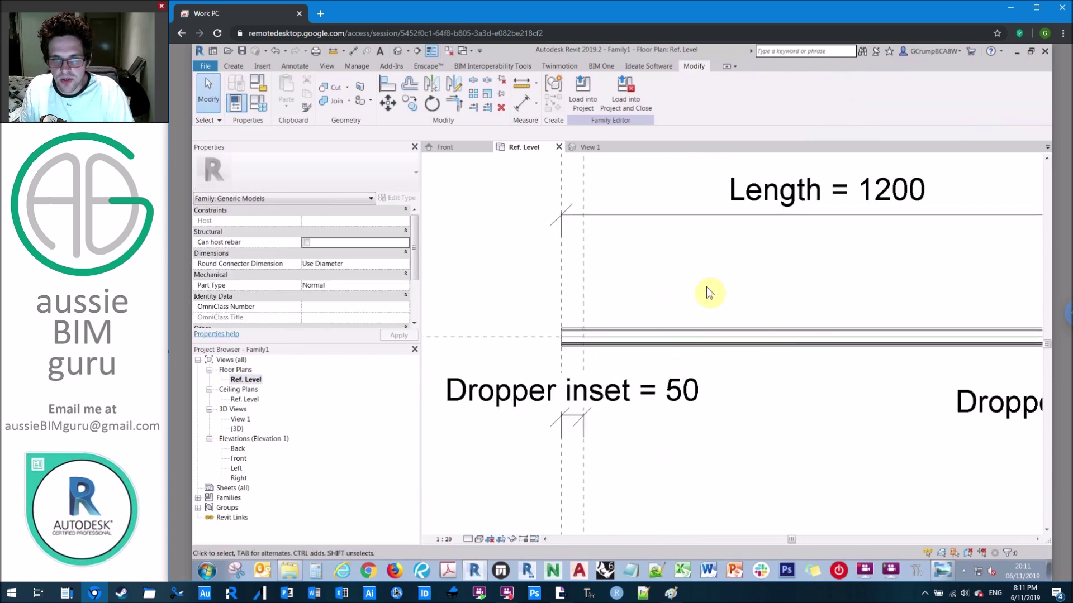
Close the inactive views and save the family as ABG_GEN_Unistrut-Hanger-Type1 in the Components folder
left_click(450, 51)
left_click(202, 65)
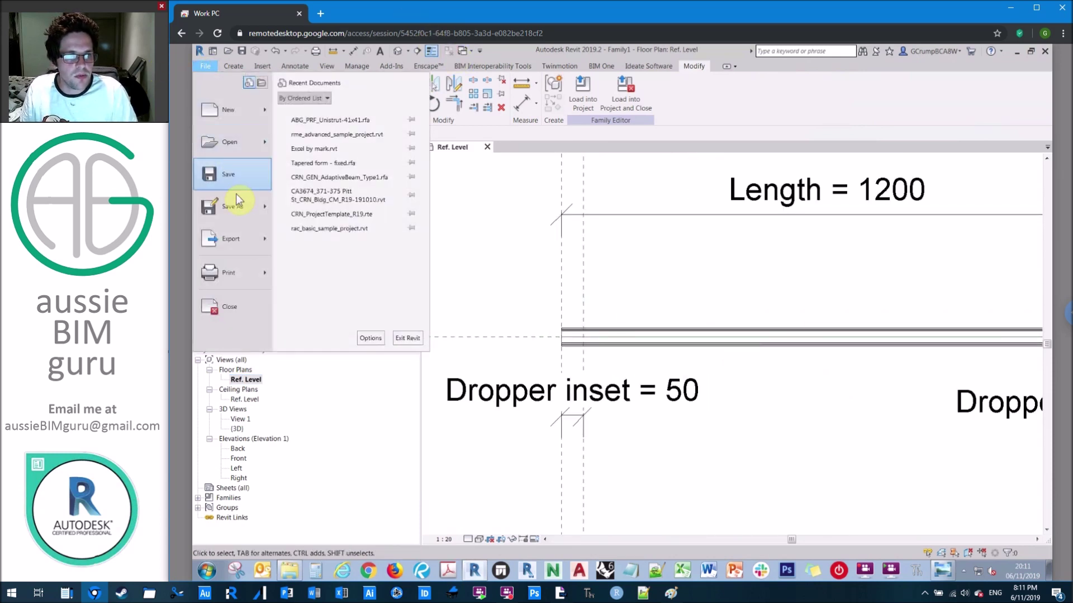
mouse_move(239, 205)
left_click(318, 208)
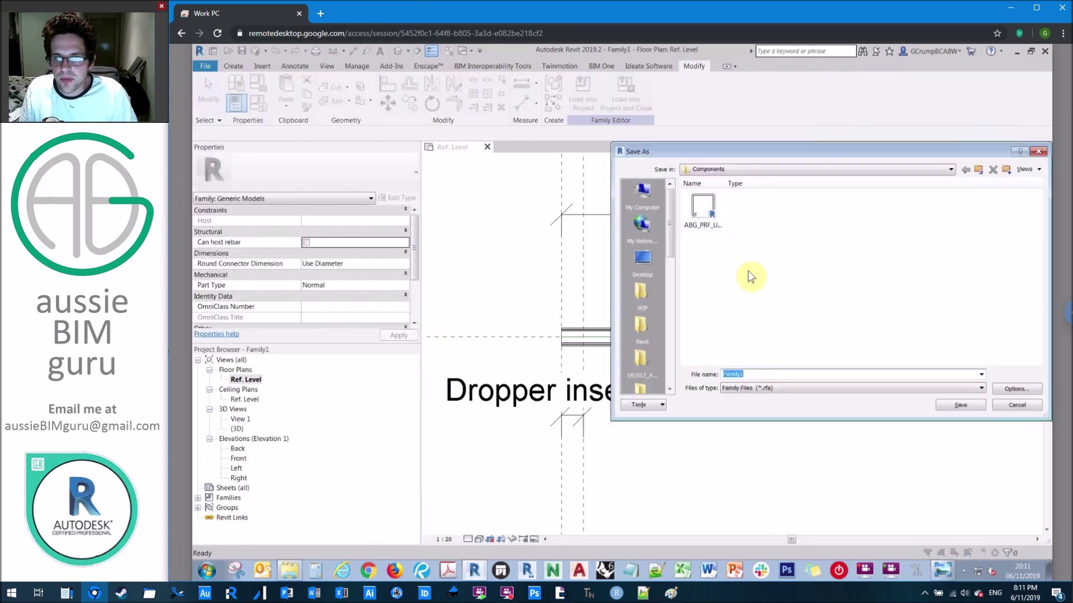
type("ABG")
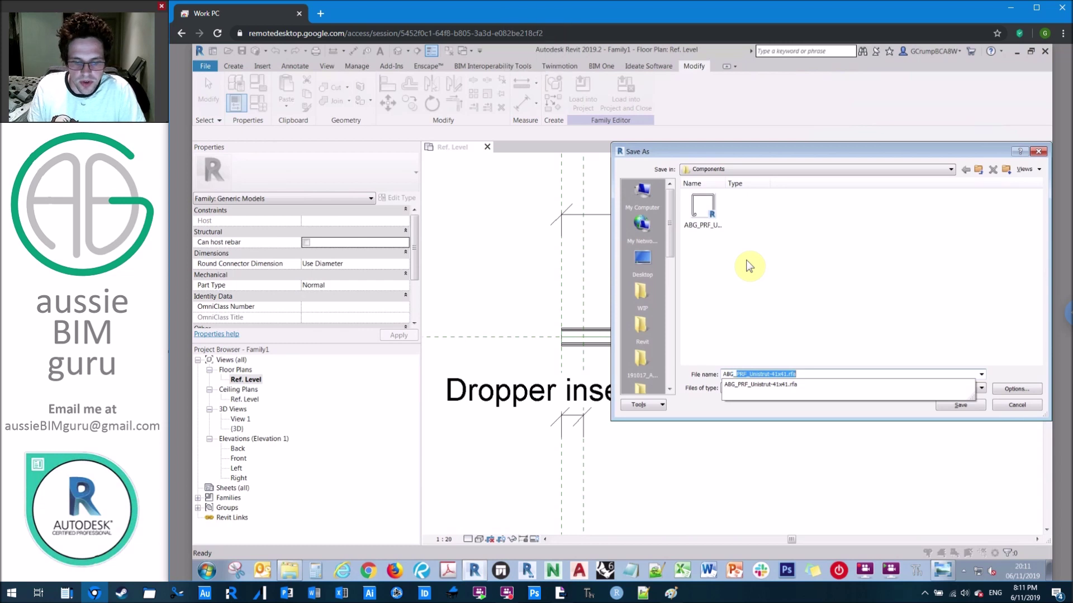
type("_GEN_")
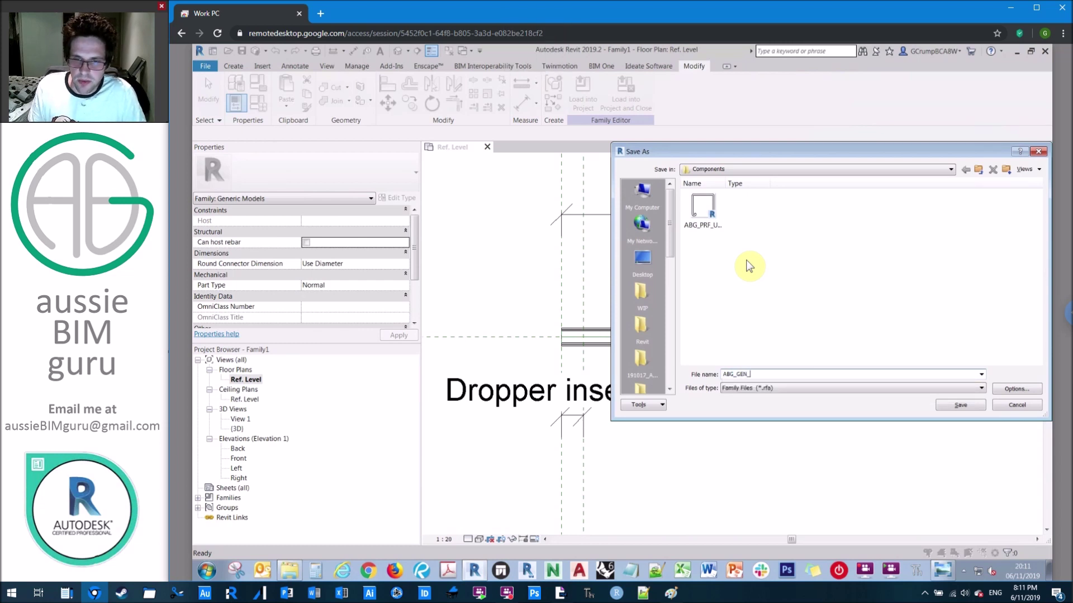
key("Caps_Lock")
type("nistru")
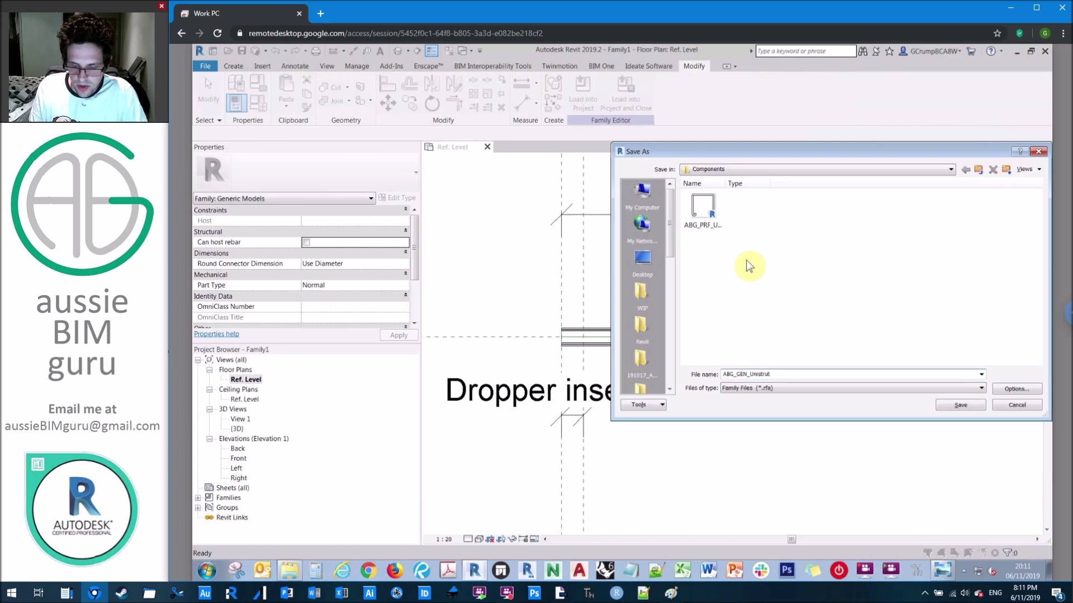
type("t")
key("Caps_Lock")
key("Caps_Lock")
type("-Hanger")
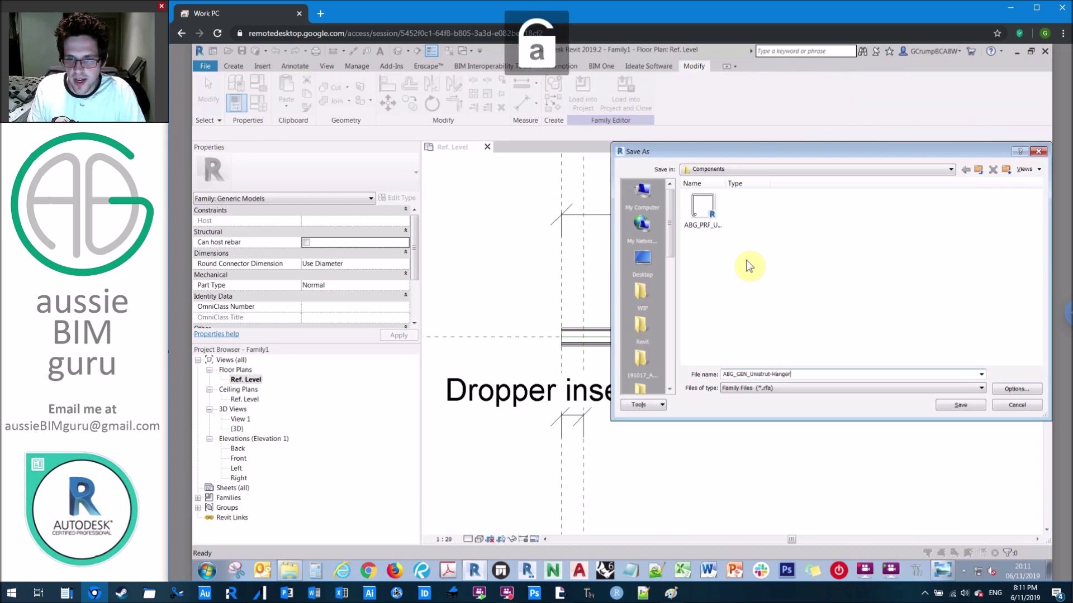
type("-")
key("Caps_Lock")
type("Typ")
key("Return")
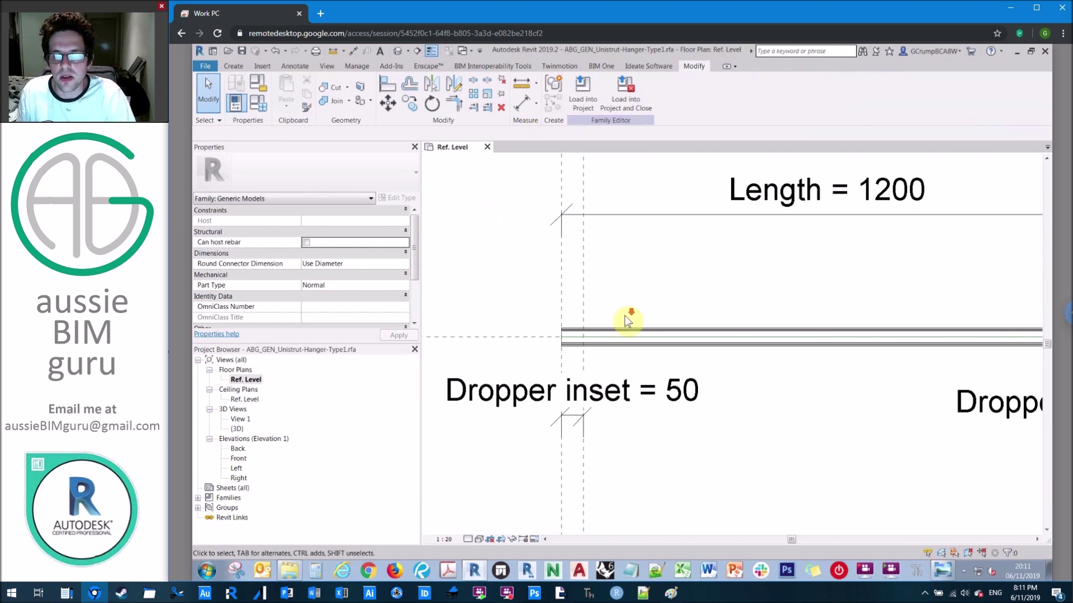
Create a new family from the Metric Generic Model.rft template in the Family Templates folder
scroll(627, 319, "down", 2)
left_click(205, 66)
mouse_move(236, 112)
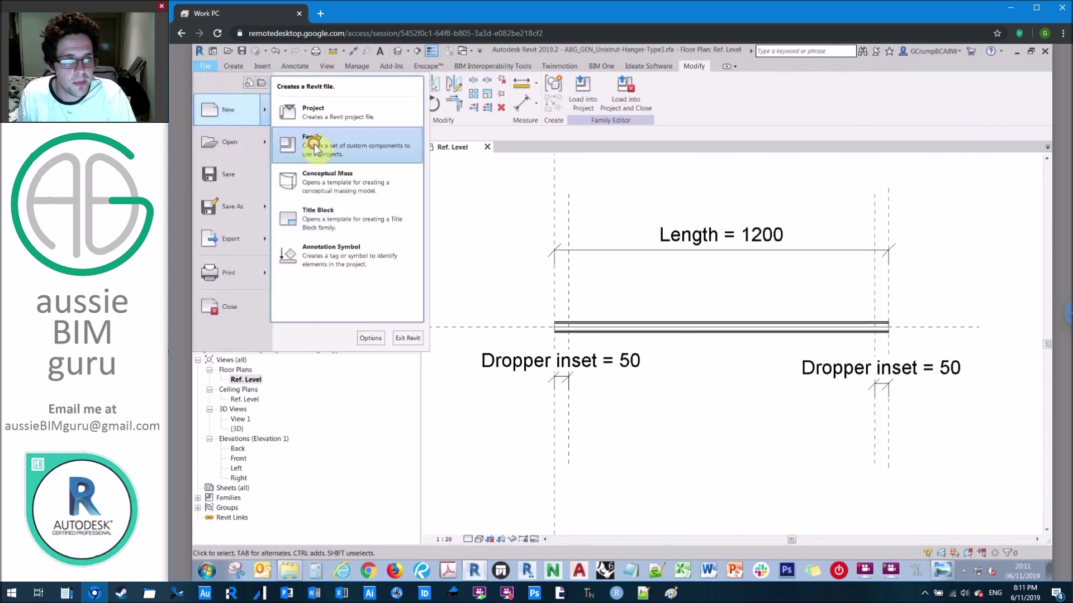
left_click(510, 199)
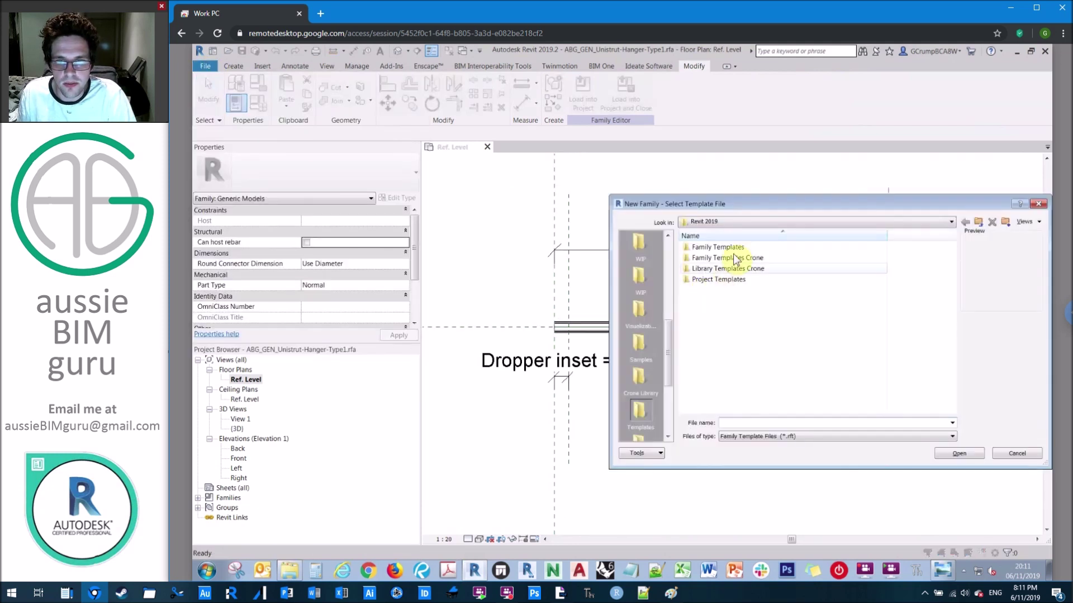
double_click(740, 255)
left_click(754, 347)
scroll(754, 348, "down", 6)
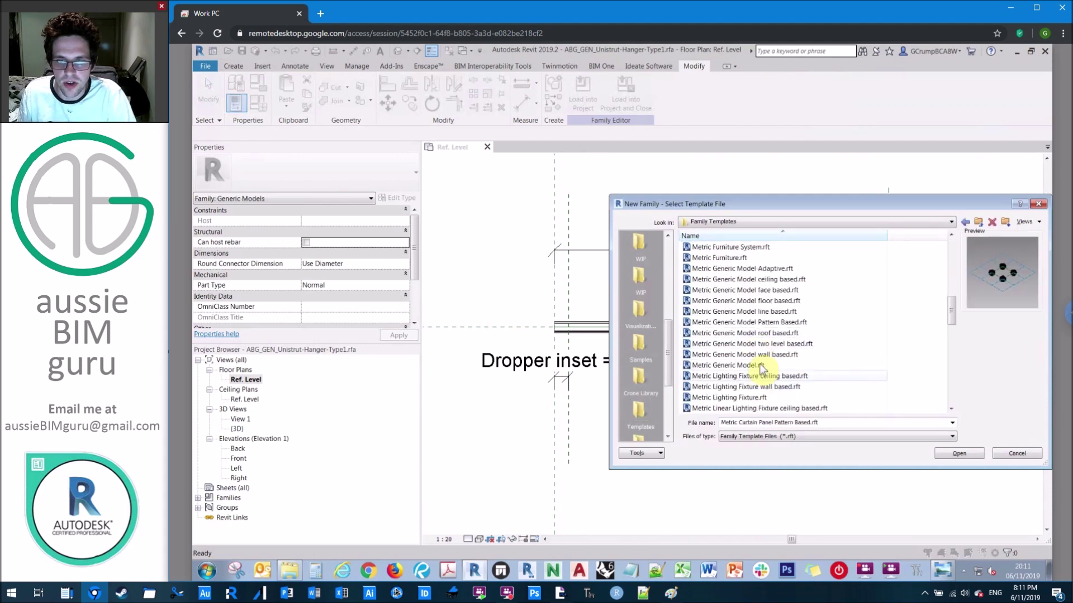
left_click(751, 366)
left_click(969, 457)
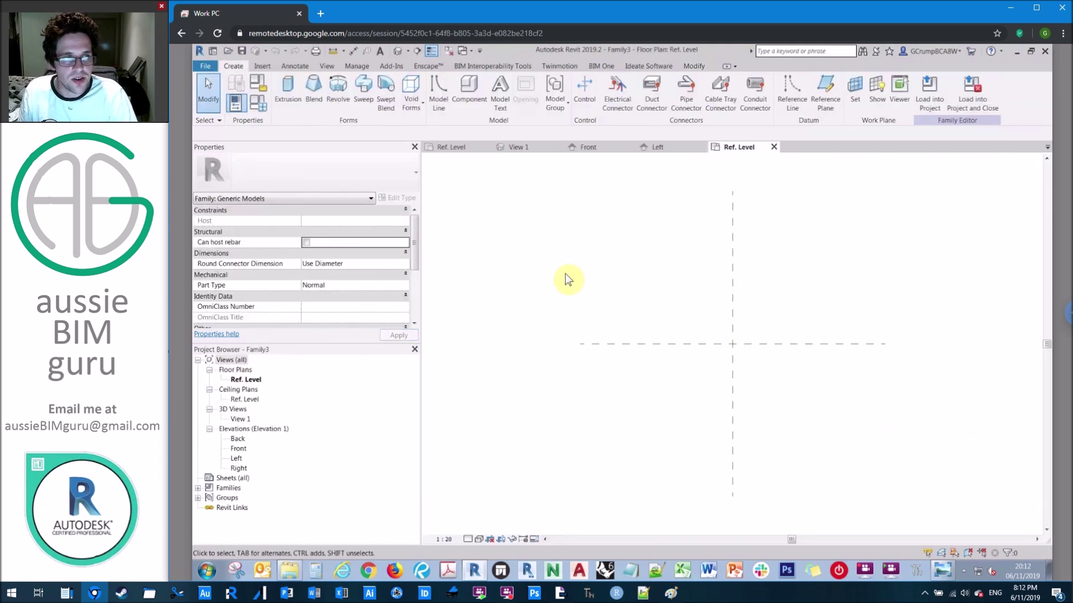
Make the new generic model family Work Plane-Based
left_click_drag(415, 233, 412, 280)
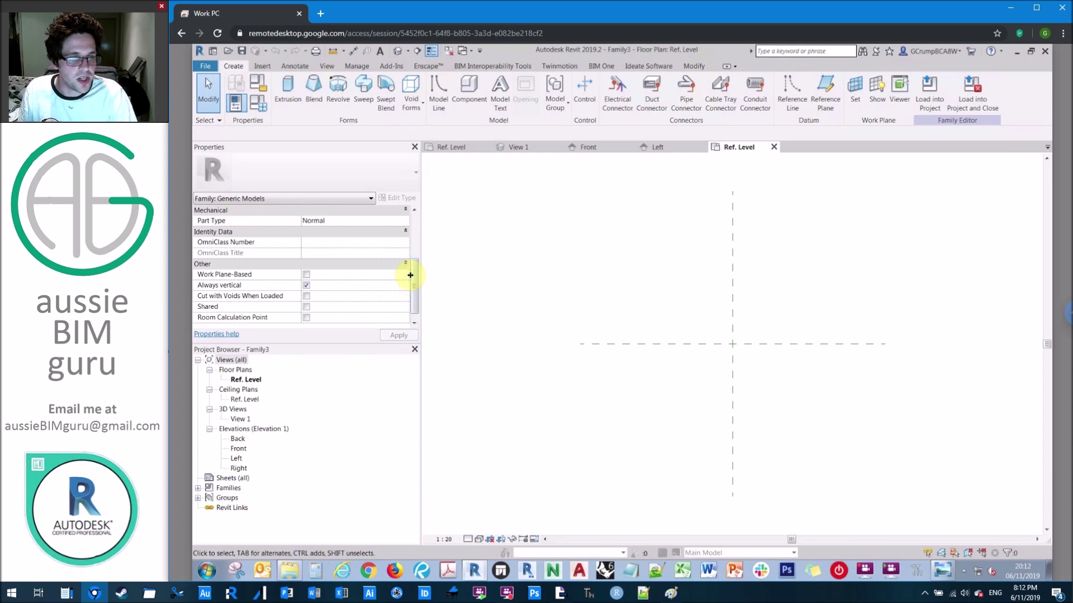
left_click(306, 275)
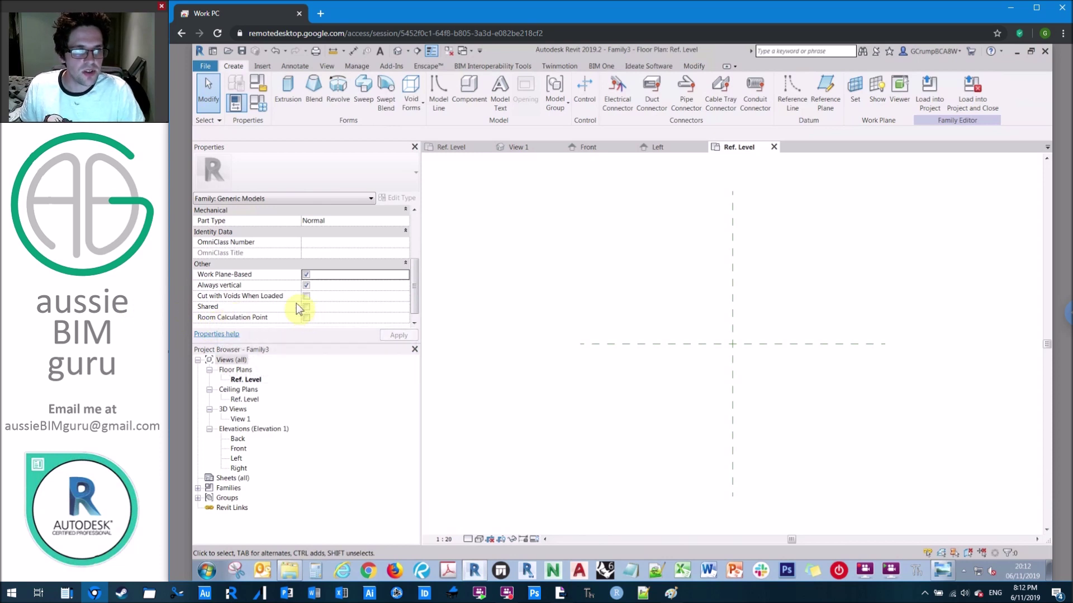
mouse_move(299, 309)
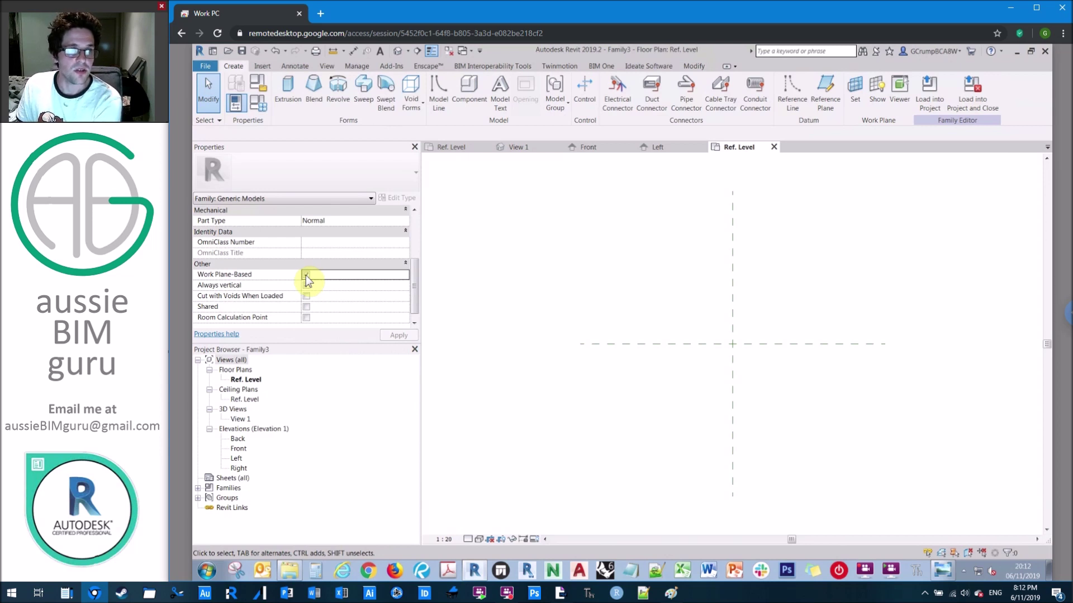
Open the Front elevation as the only view of the new family and sketch a short horizontal reference plane just below Ref. Level
left_click(239, 449)
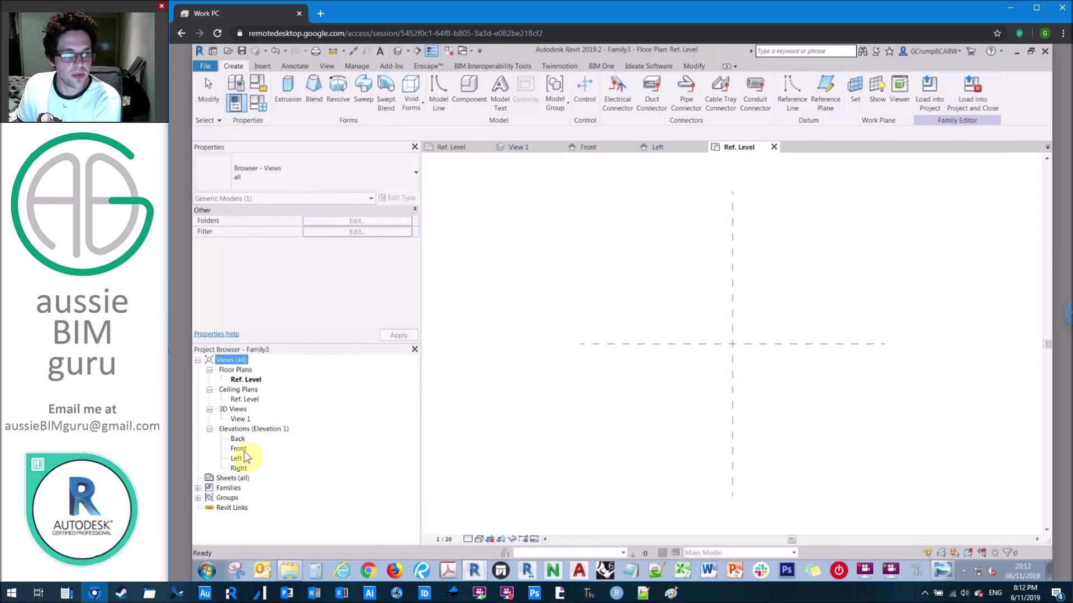
left_click(449, 51)
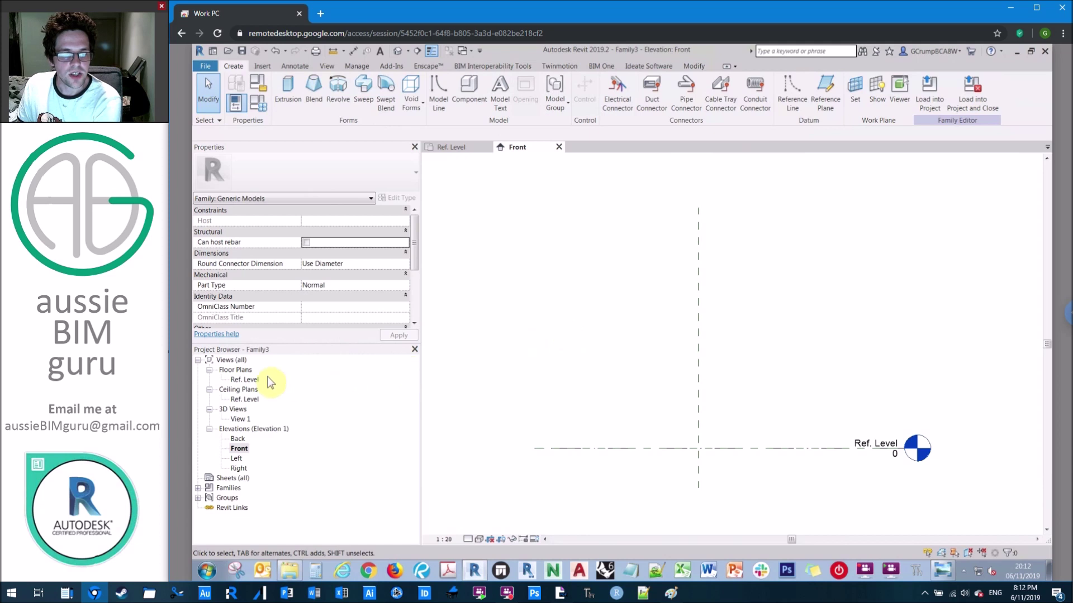
middle_click_drag(582, 367, 604, 365)
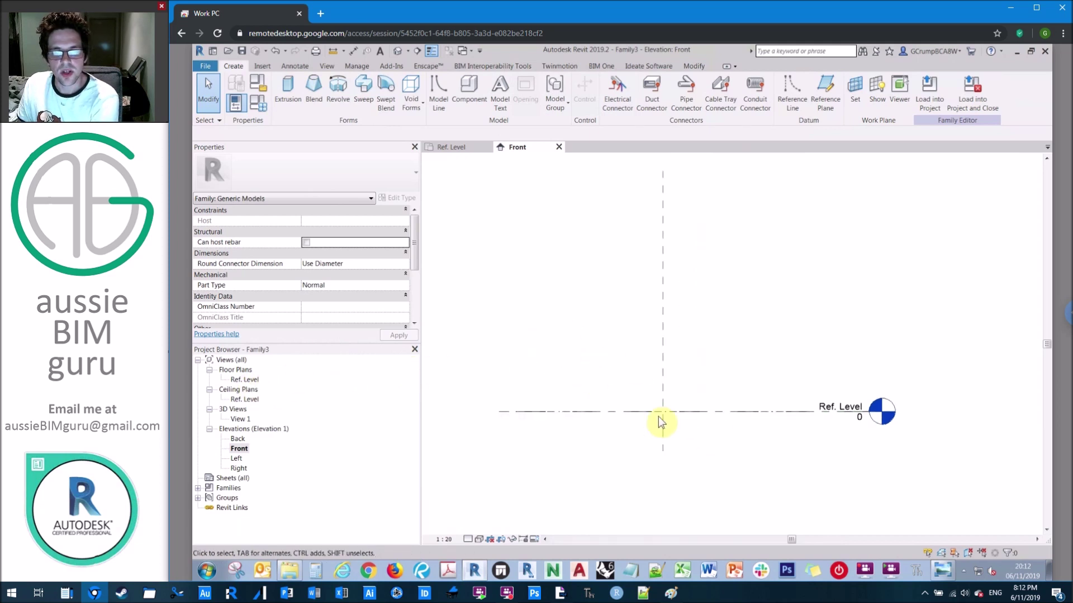
scroll(660, 415, "up", 2)
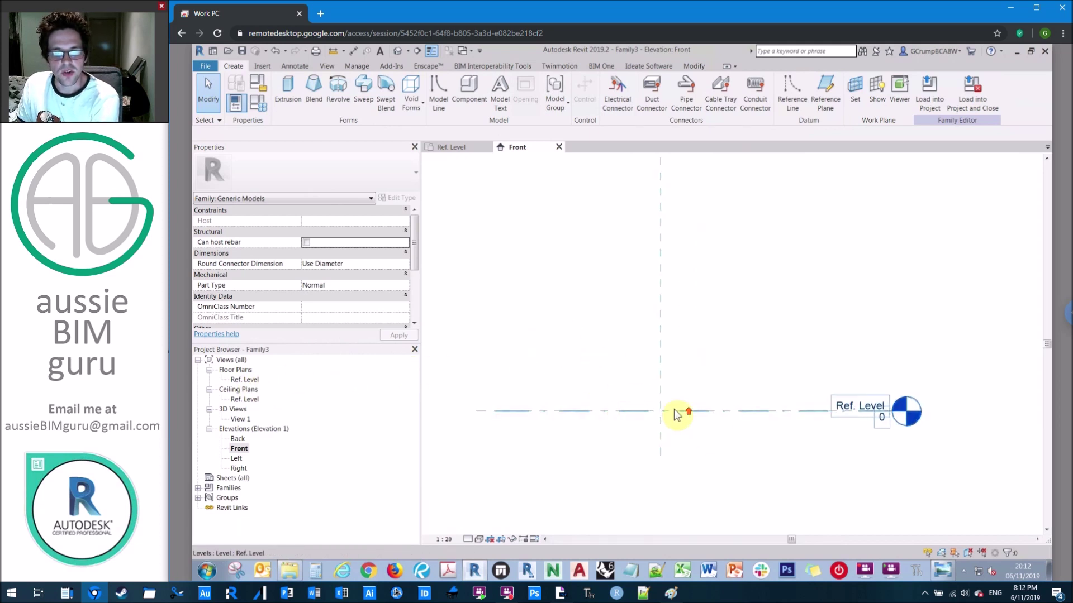
scroll(680, 429, "up", 1)
key("r")
key("p")
left_click(700, 417)
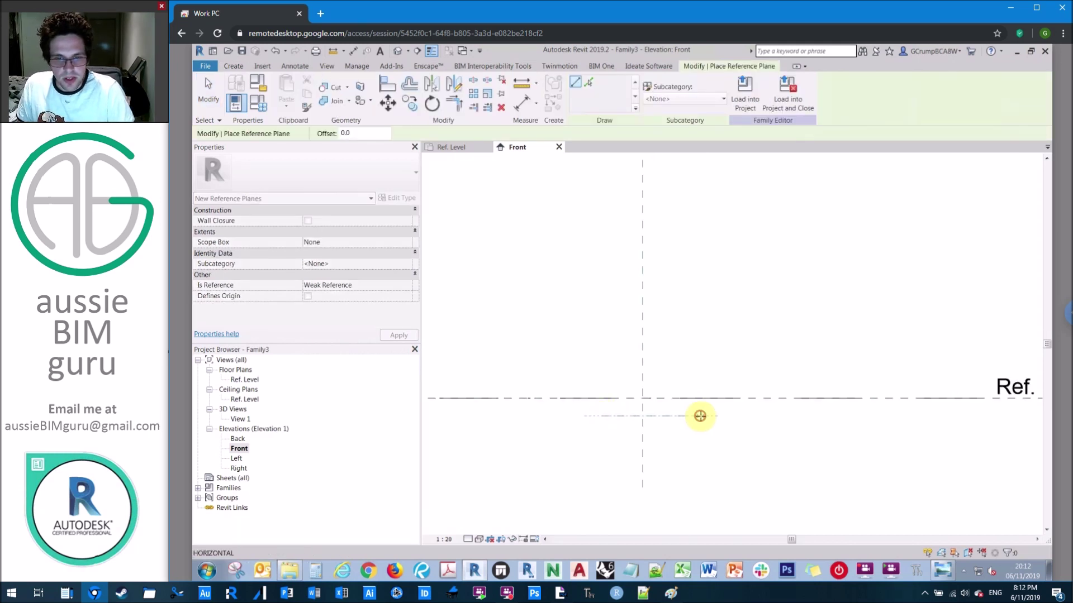
Dimension the new reference plane from Ref. Level and set its distance below the level to 41 mm
key("d")
key("i")
left_click(668, 401)
left_click(654, 416)
left_click(596, 391)
key("Escape")
key("Escape")
left_click_drag(632, 422, 582, 414)
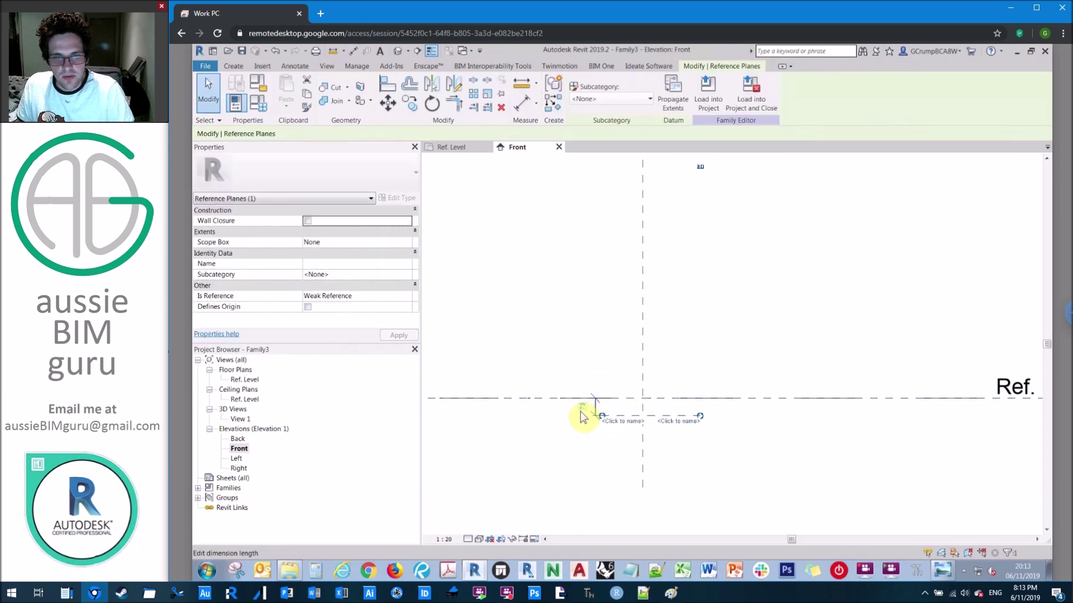
left_click(593, 341)
left_click(585, 410)
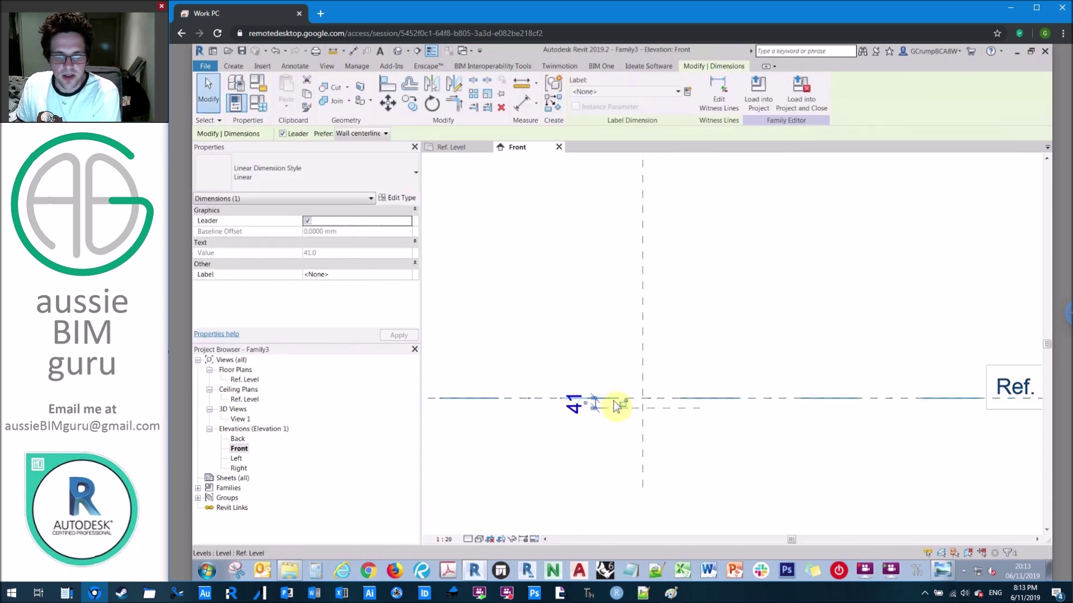
left_click(615, 360)
Copy the lower reference plane upward to about 759 mm above Ref. Level
middle_click_drag(662, 367, 646, 457)
left_click(645, 452)
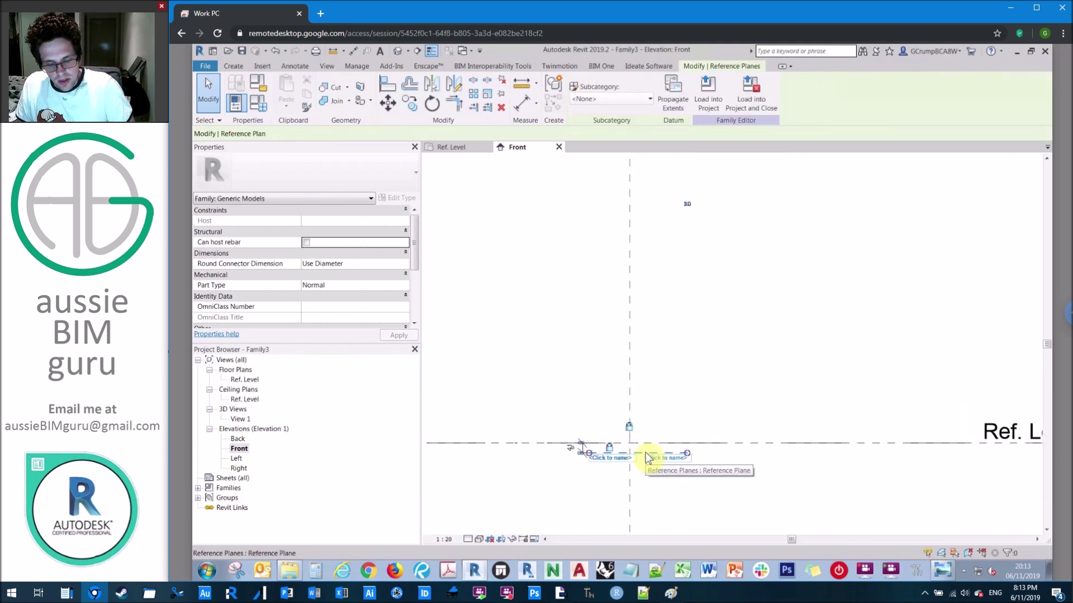
left_click_drag(646, 454, 642, 278)
left_click(690, 252)
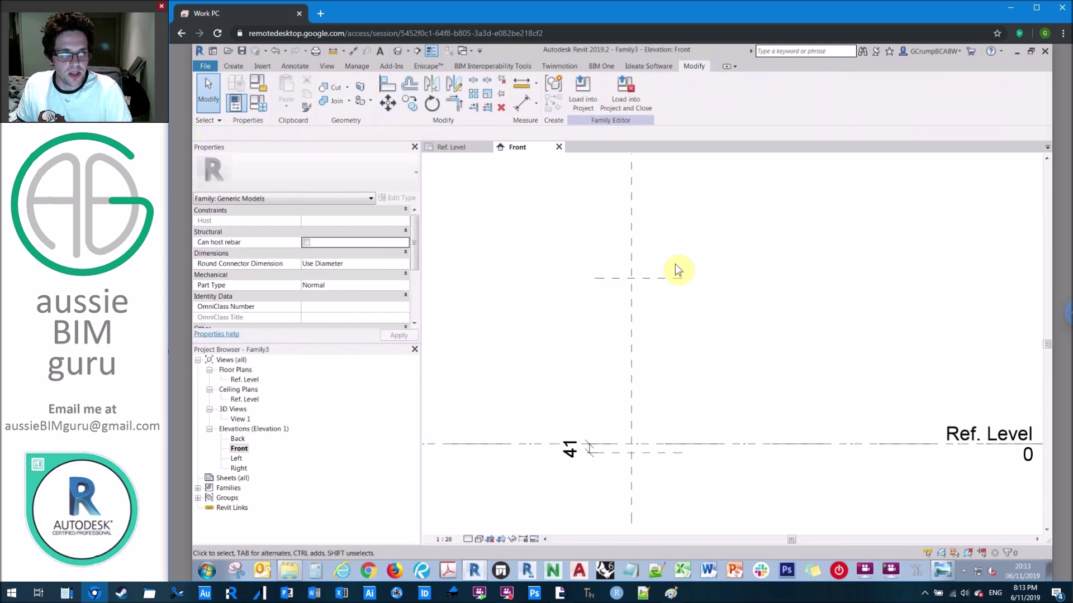
Add an aligned dimension between the upper reference plane and Ref. Level, placed beside the vertical centre plane
key("d")
key("i")
left_click(652, 279)
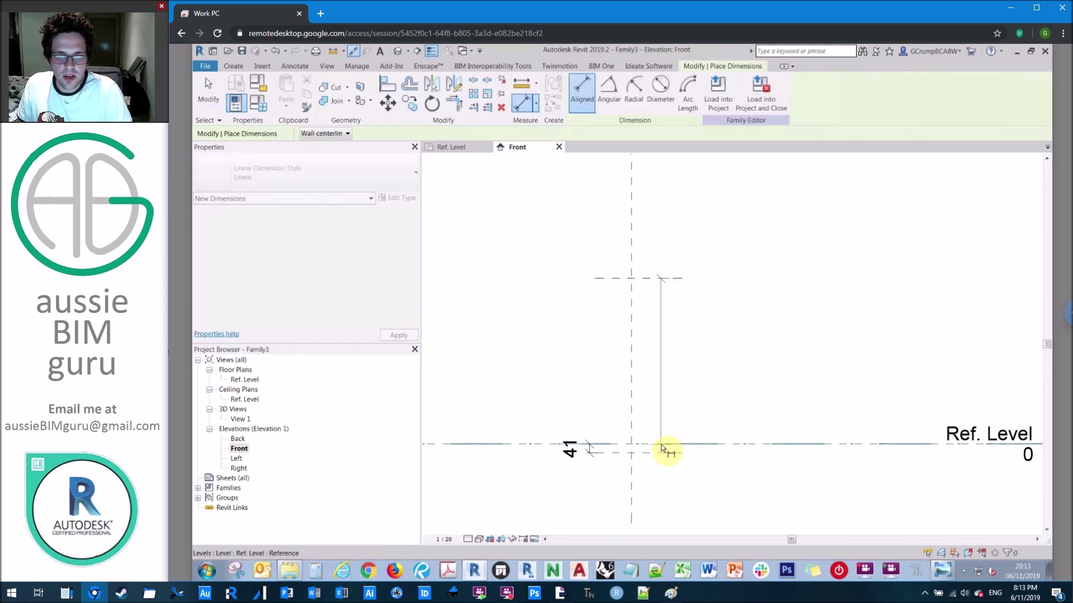
left_click(661, 447)
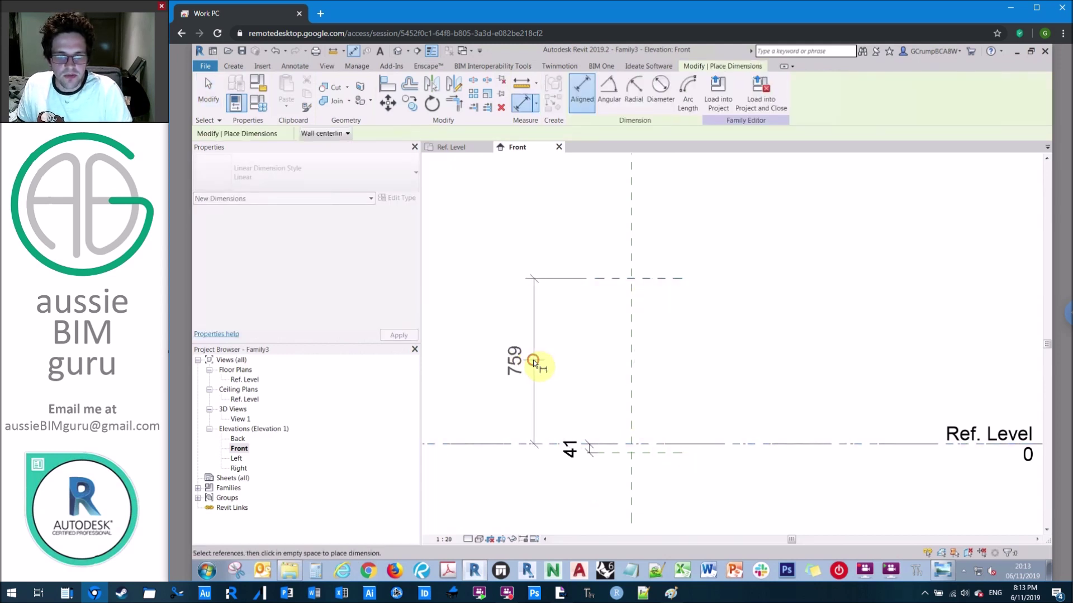
left_click(526, 363)
key("Escape")
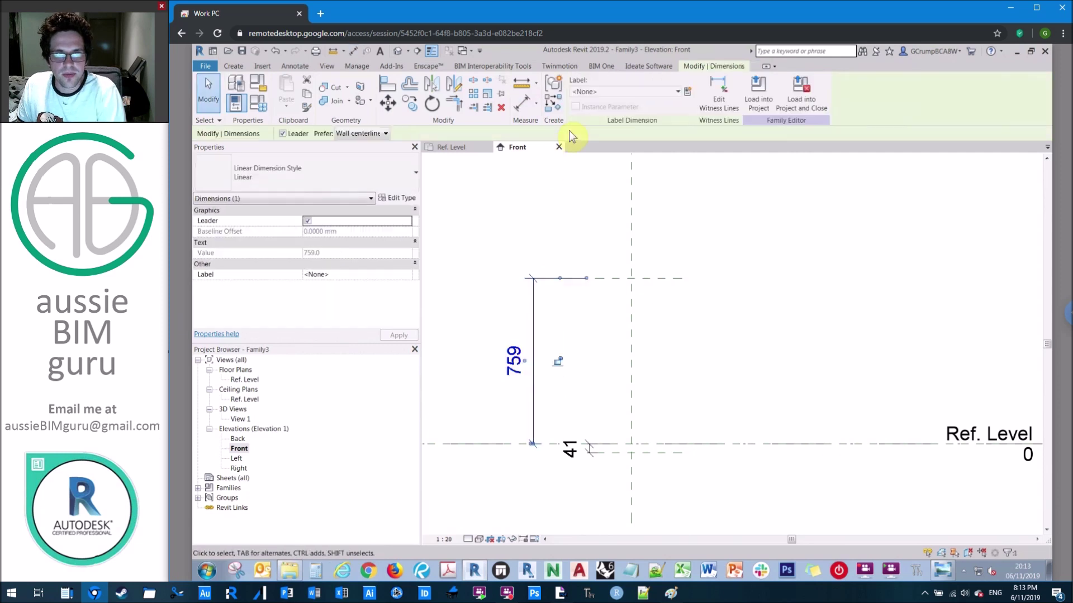
Label the upper plane's dimension with a new instance parameter named Height, grouped under Dimensions
left_click(686, 93)
type("Height")
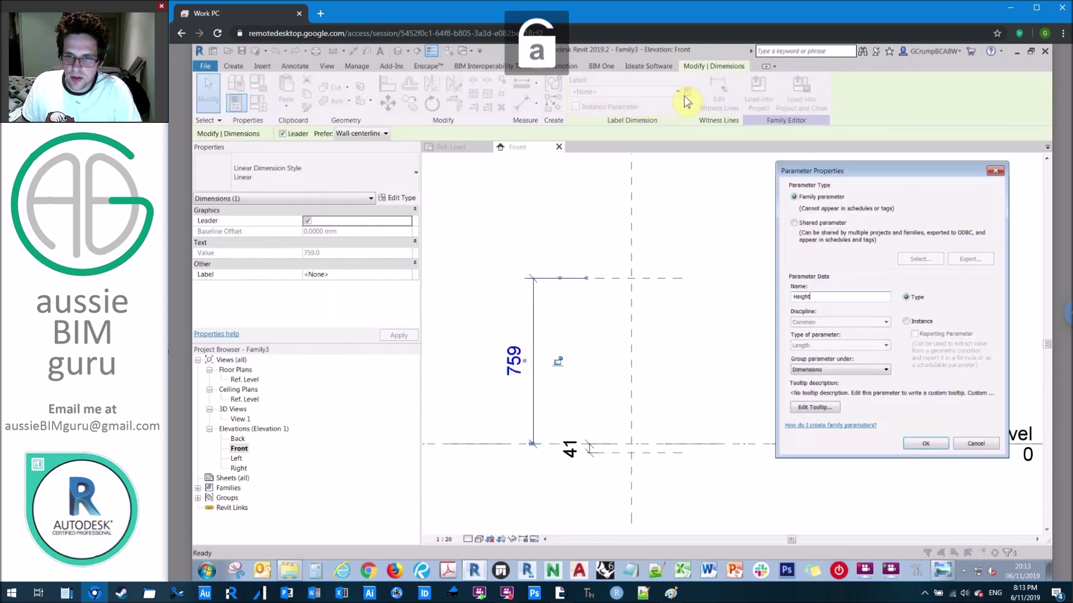
left_click(906, 321)
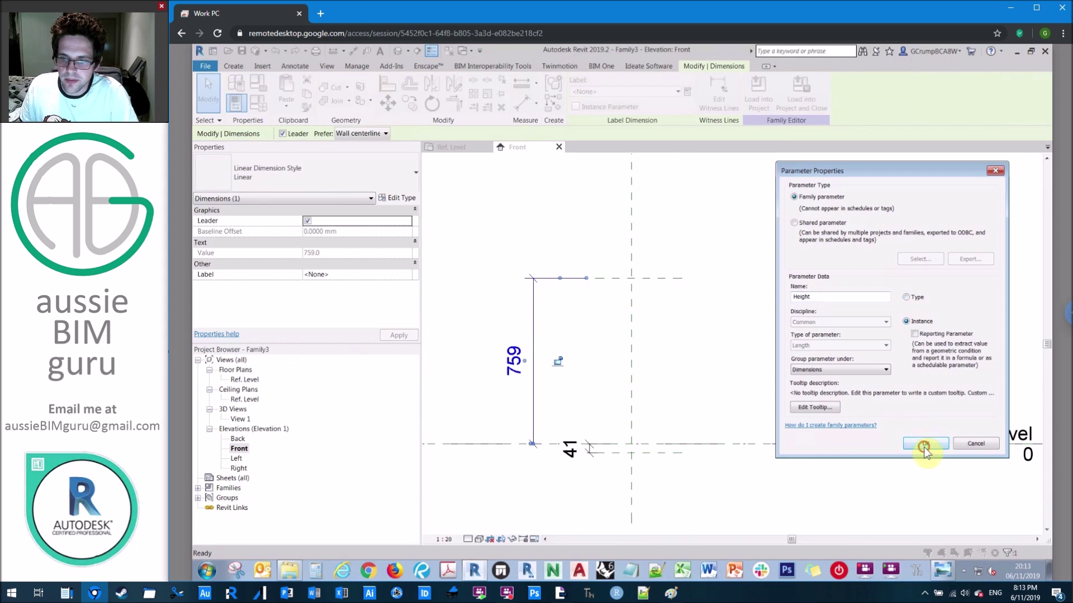
left_click(925, 444)
left_click(704, 262)
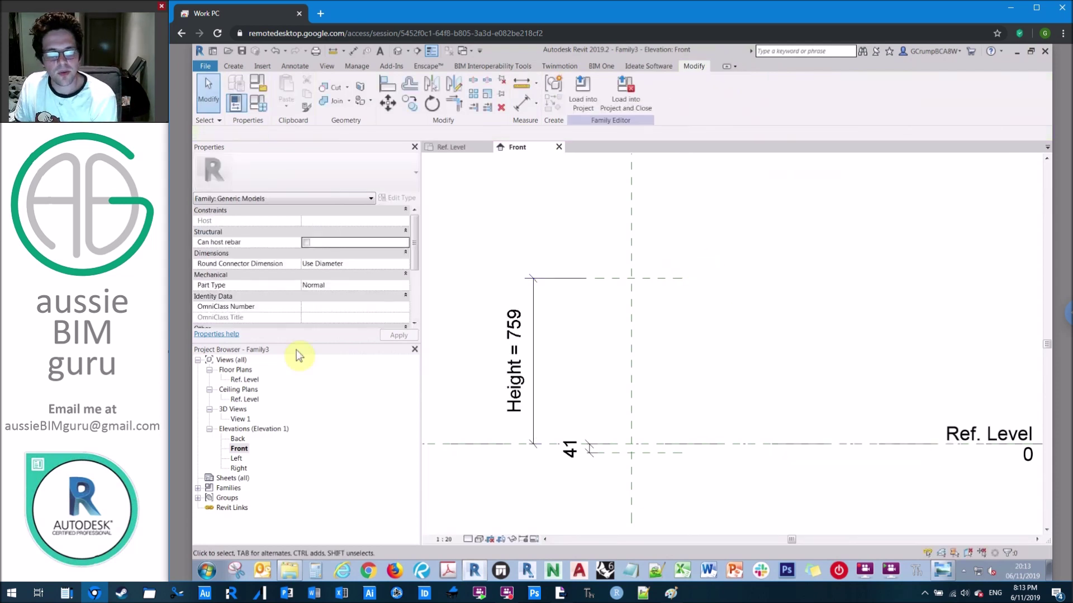
Switch to Windows Photo Viewer and examine the reference photo of the threaded rod passing through the channel
left_click(943, 571)
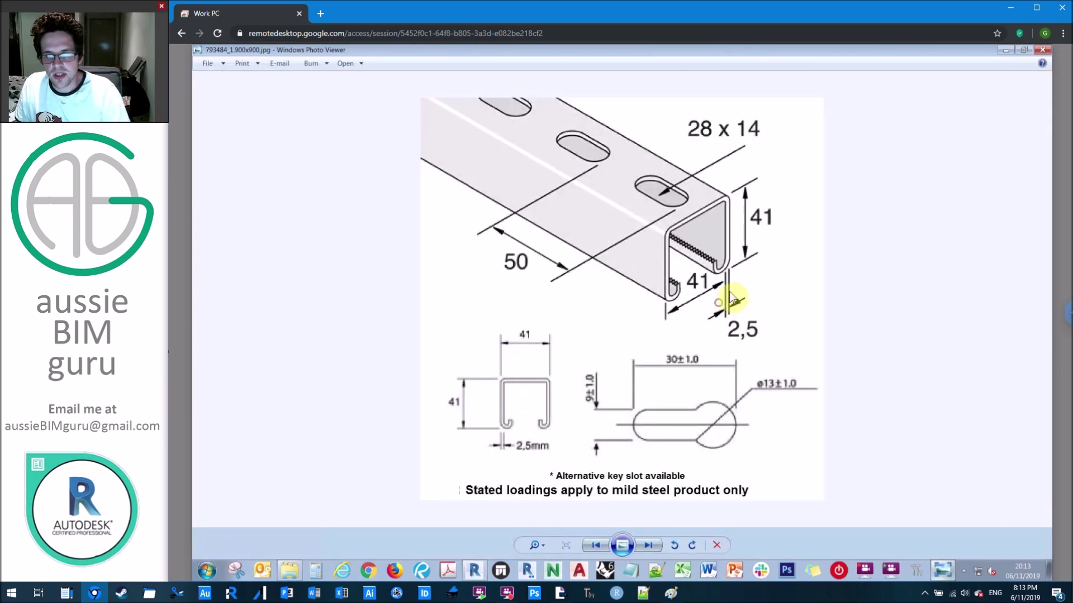
key("Right")
key("Right")
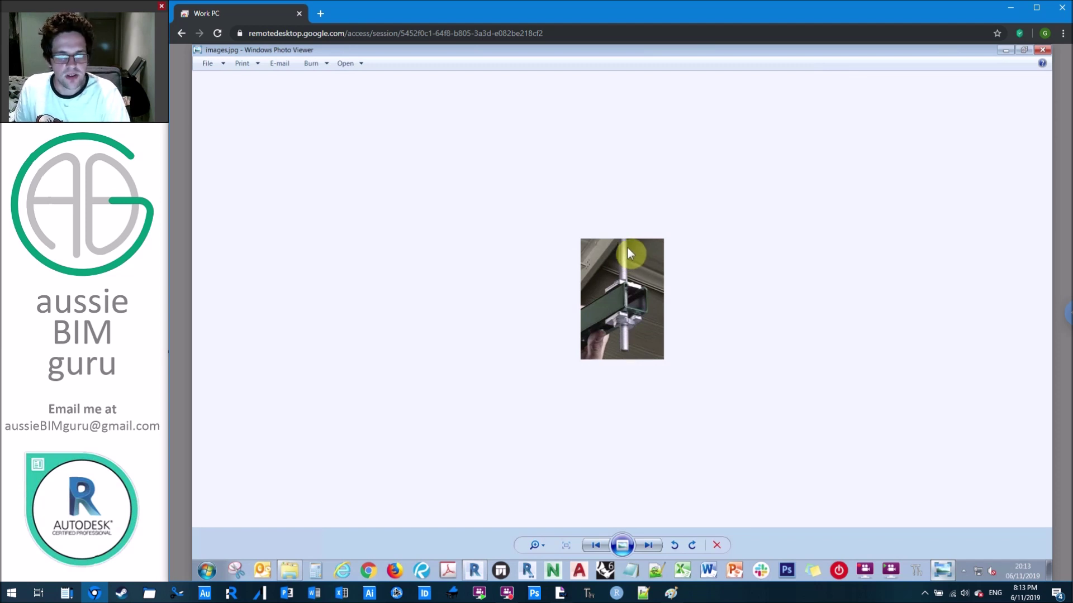
Examine the trapeze drawing, the channel dimension sheet and the threaded rod photo before returning to Revit
key("Right")
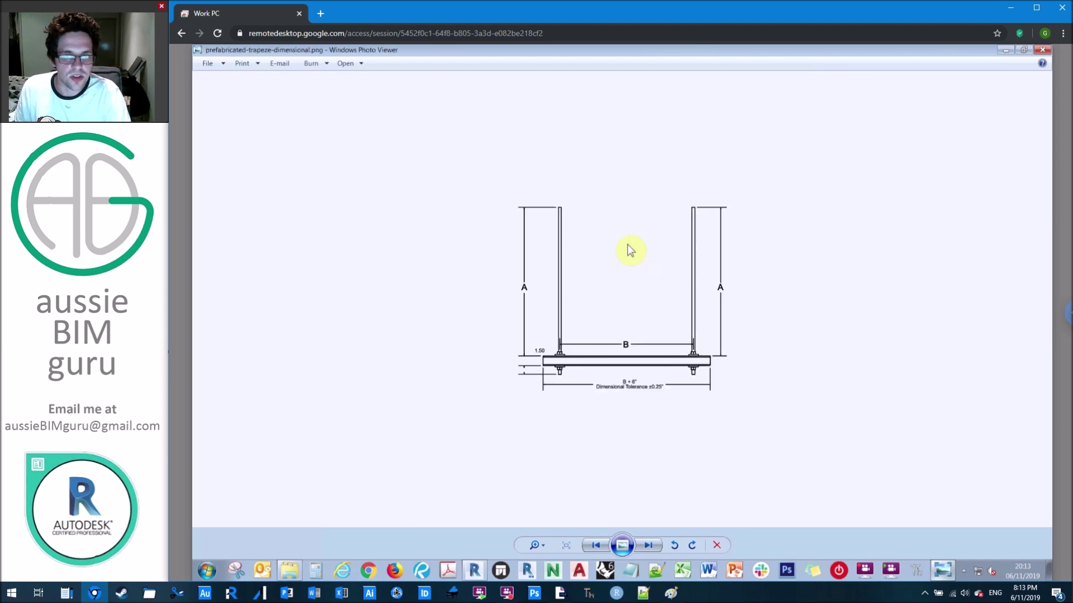
key("Right")
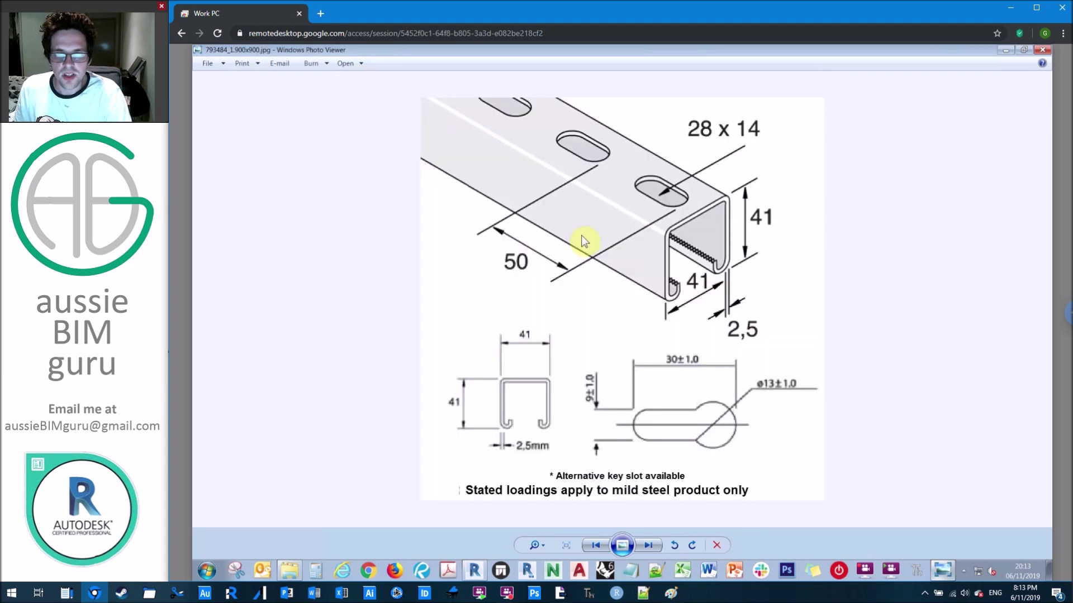
key("Right")
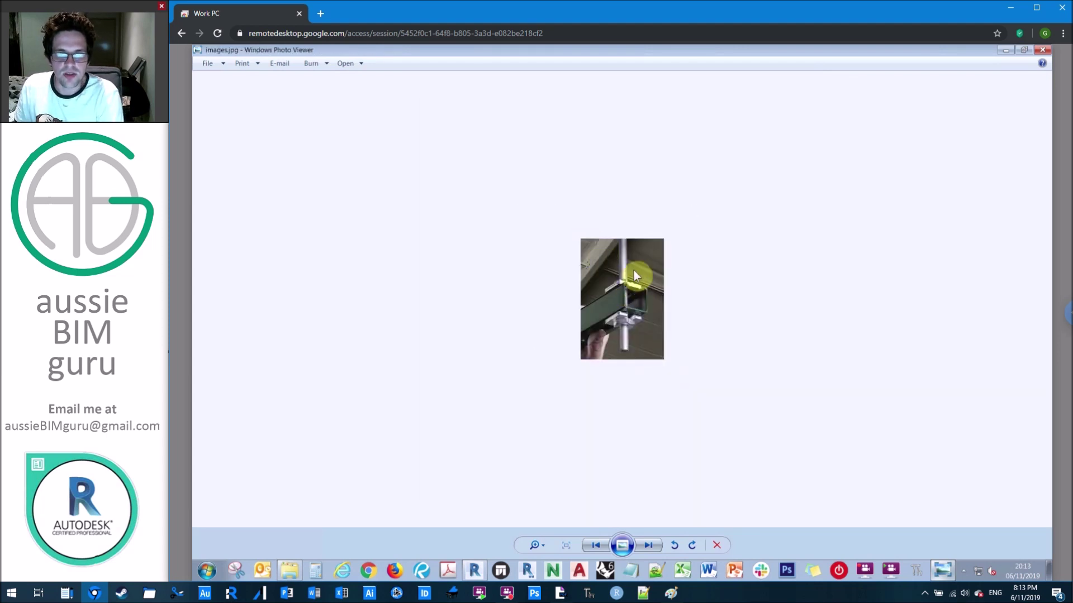
left_click(1009, 52)
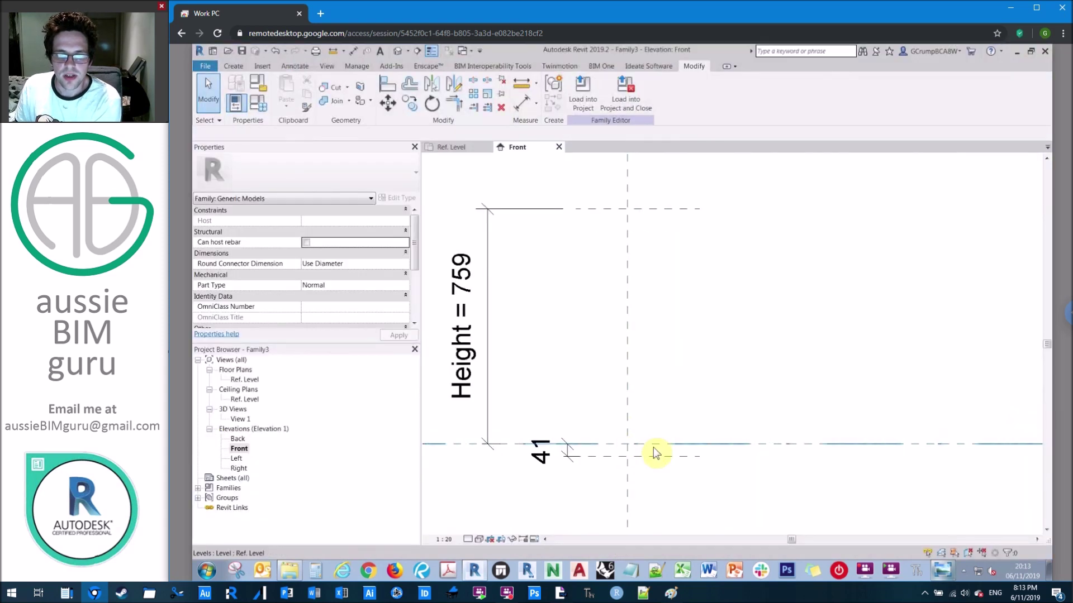
In the Ref. Level floor plan, start an extrusion and sketch a 41 by 41 mm square from the reference plane intersection
double_click(245, 380)
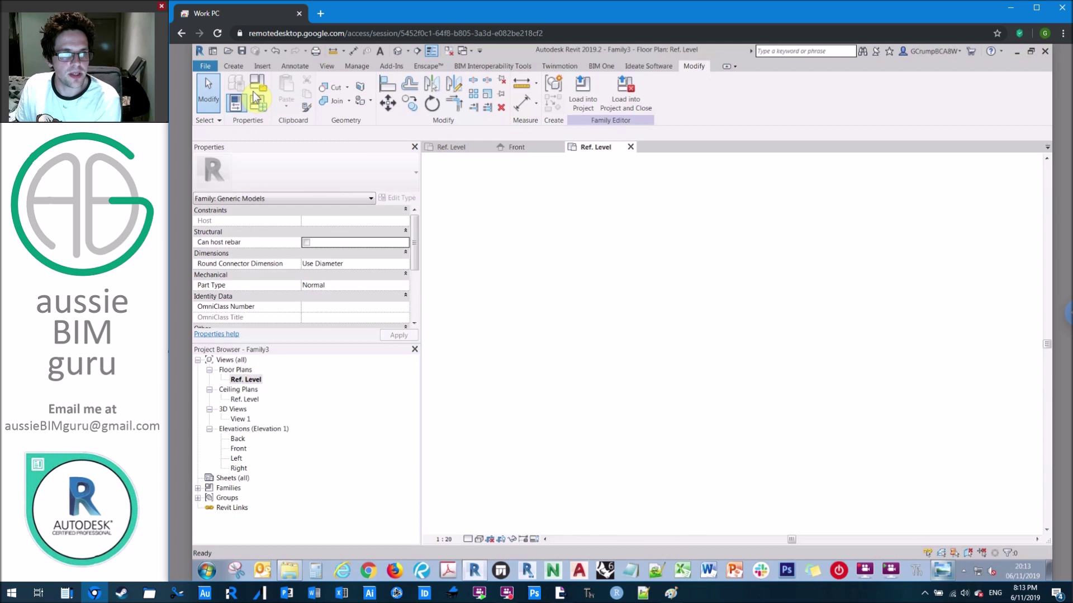
left_click(234, 66)
scroll(737, 293, "up", 3)
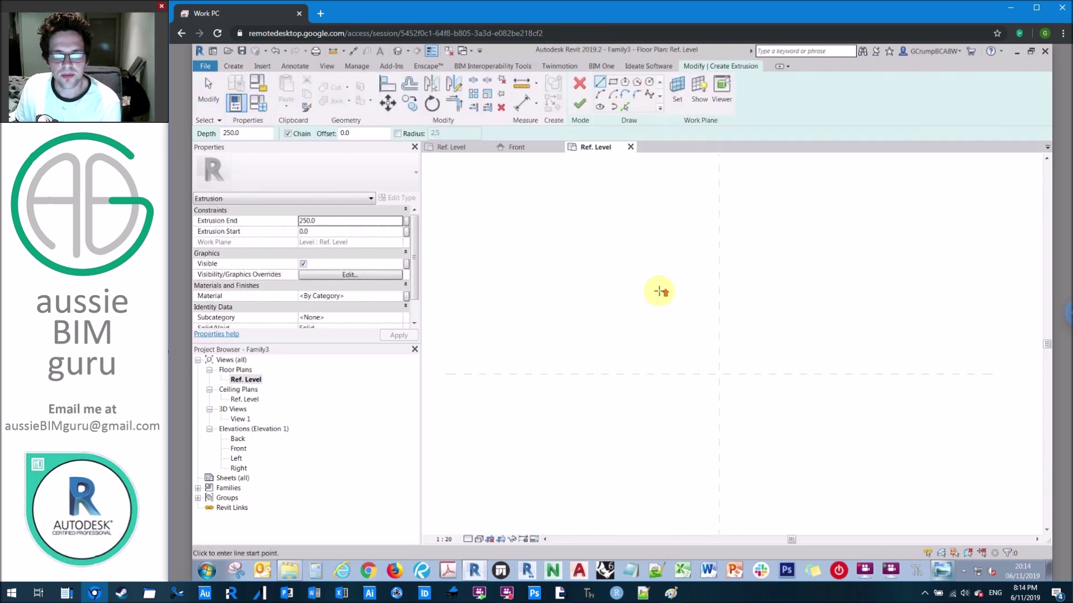
left_click(734, 400)
type("41")
key("Return")
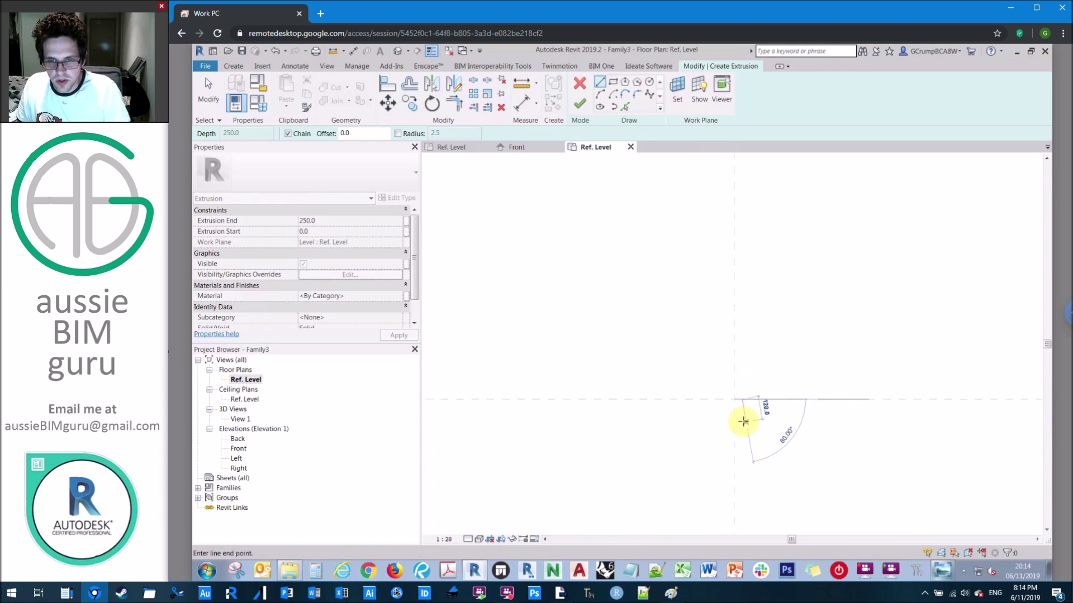
type("41")
key("Return")
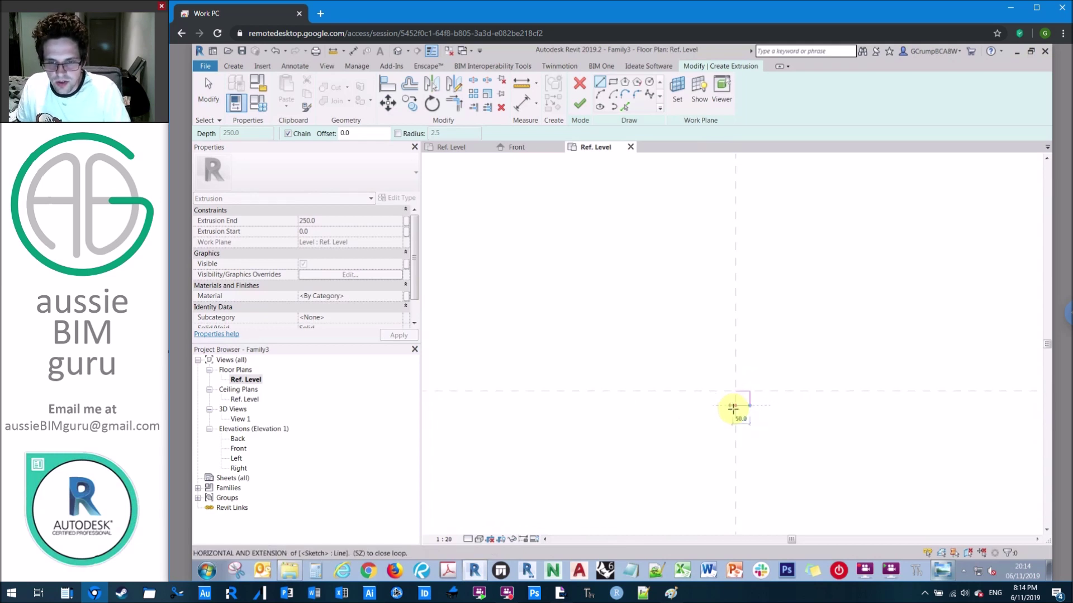
scroll(735, 407, "down", 4)
left_click(737, 404)
left_click(738, 383)
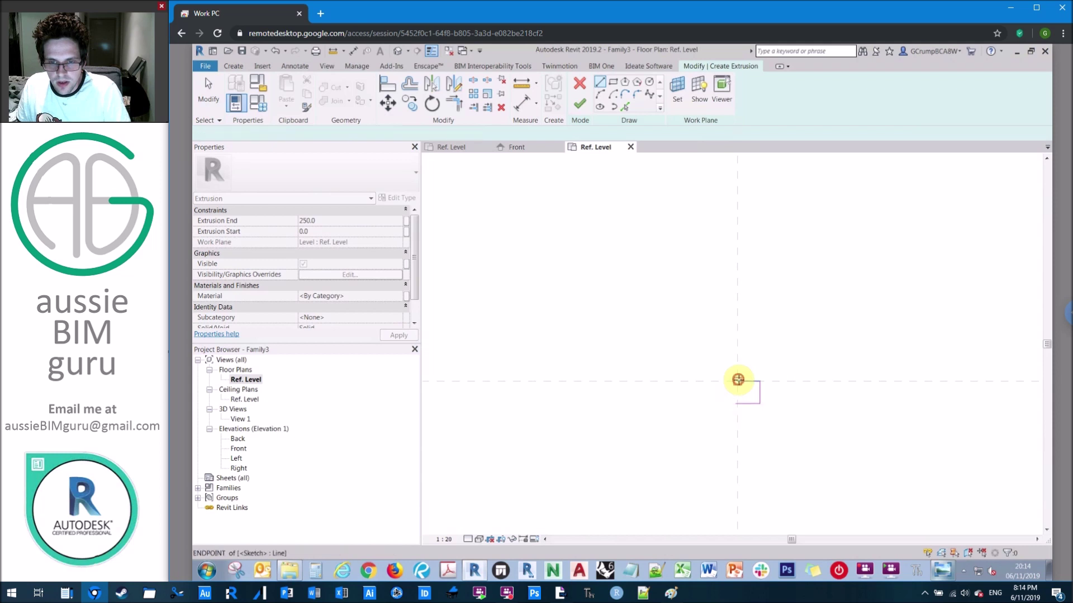
key("Escape")
key("Escape")
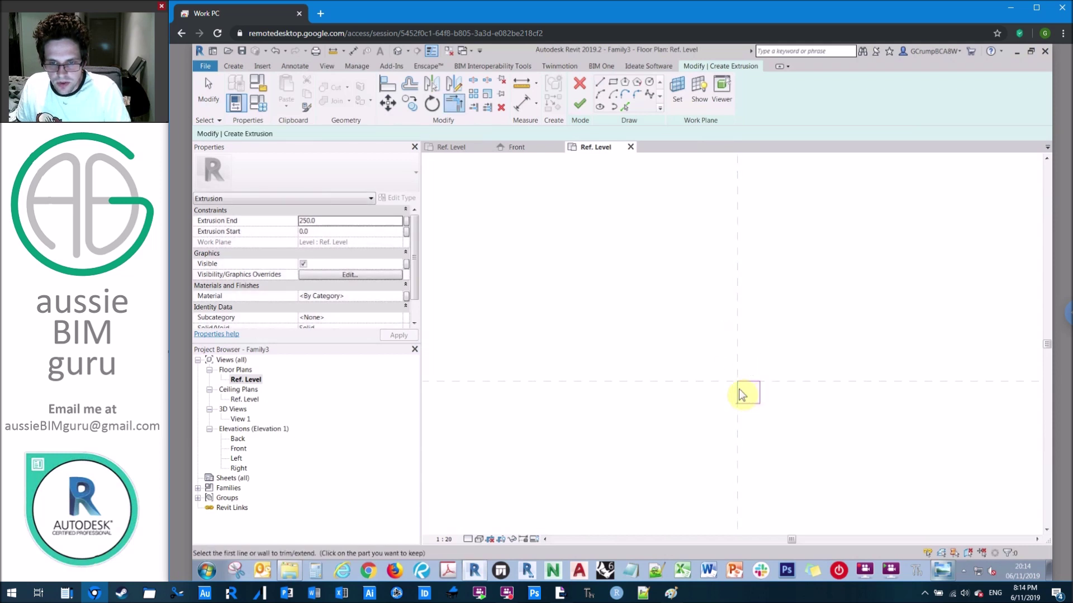
Trim the square sketch's lines at the corner on the vertical reference plane to close the loop
key("t")
key("r")
left_click(748, 405)
key("Escape")
Move the square sketch by 20.5 mm offsets to centre it on the intersection of the two reference planes
left_click_drag(785, 413, 716, 368)
scroll(748, 370, "up", 2)
key("m")
key("v")
left_click(748, 388)
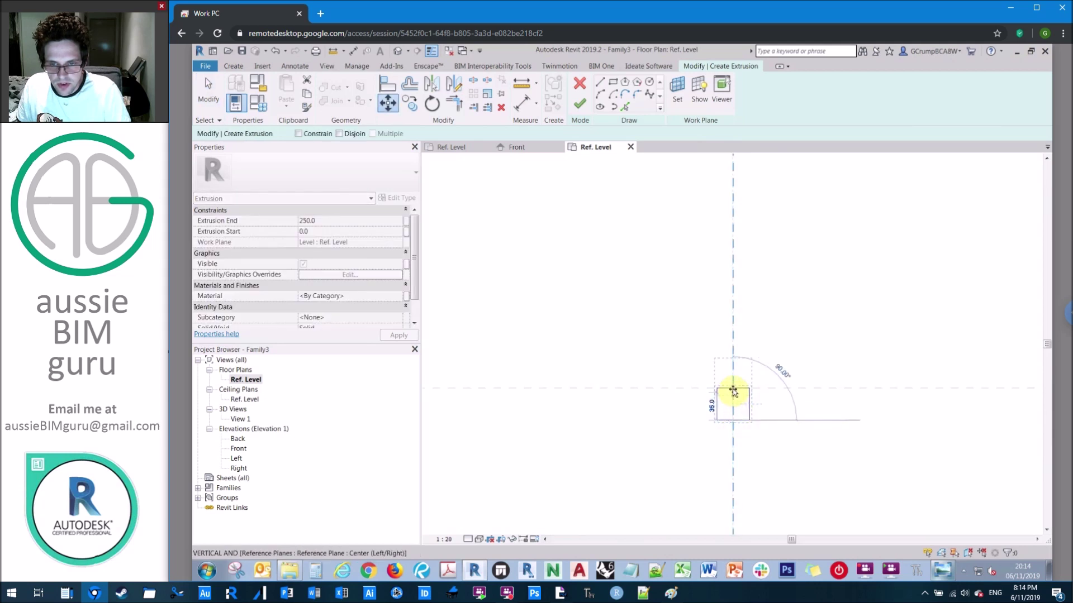
type("20.5")
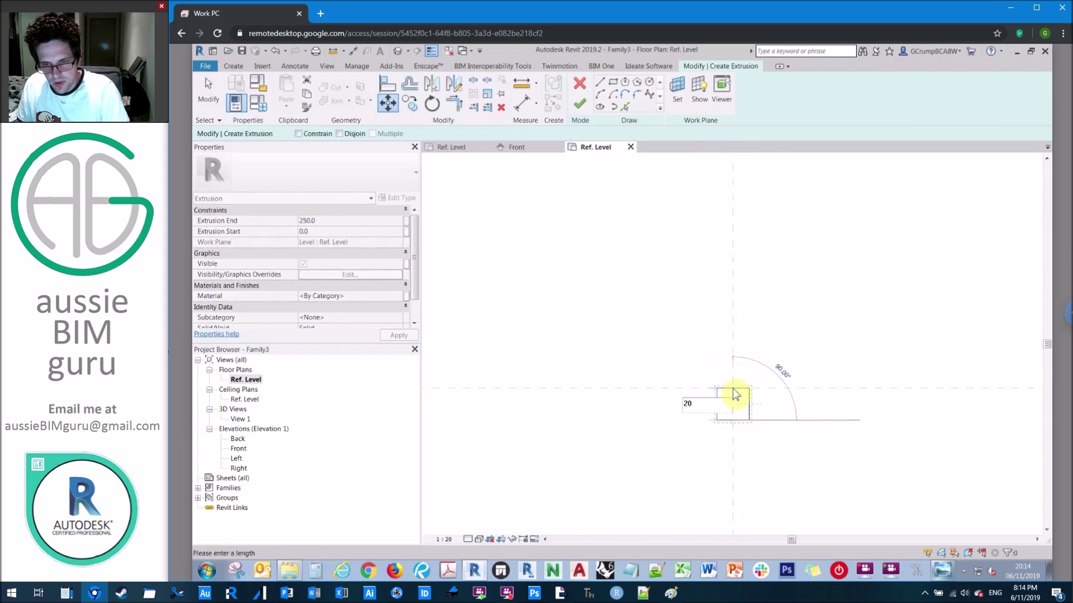
key("Return")
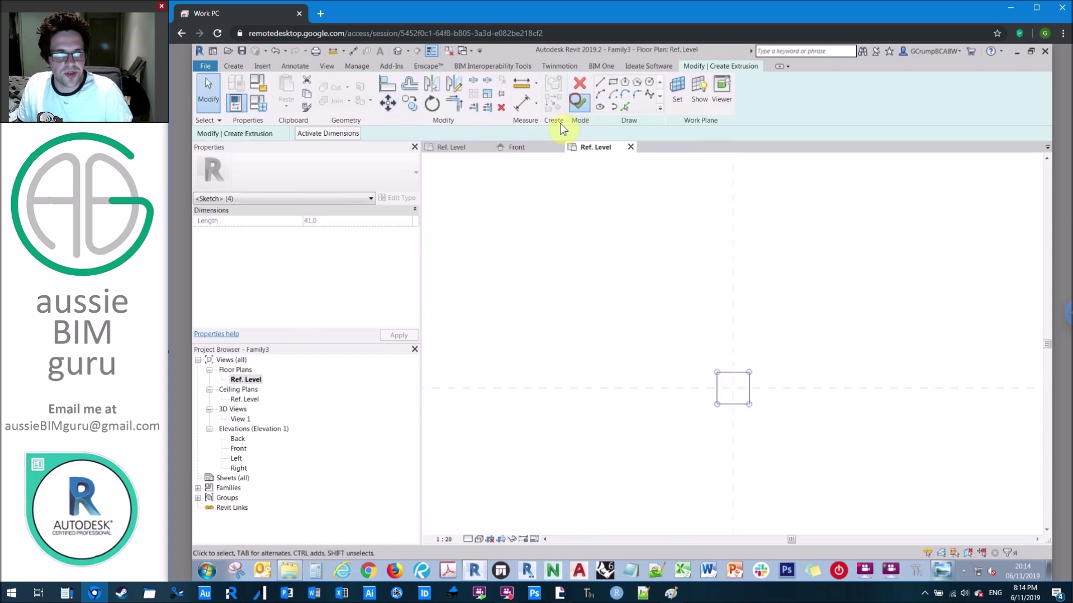
Finish the extrusion and, in the Front elevation, change its work plane to the lower reference plane
left_click(579, 103)
double_click(239, 448)
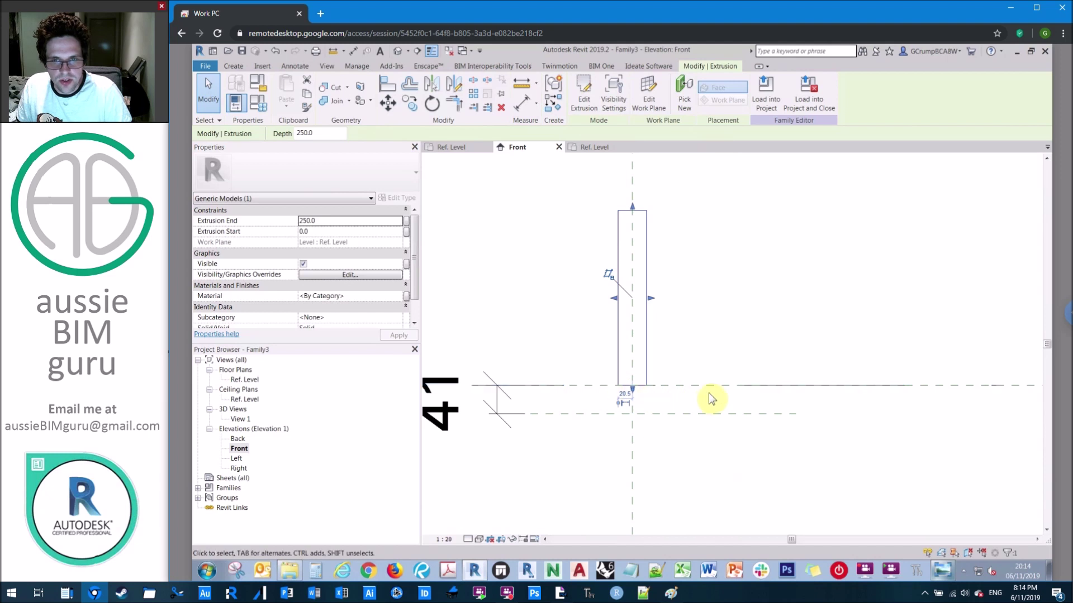
left_click(650, 98)
left_click(554, 321)
left_click(594, 373)
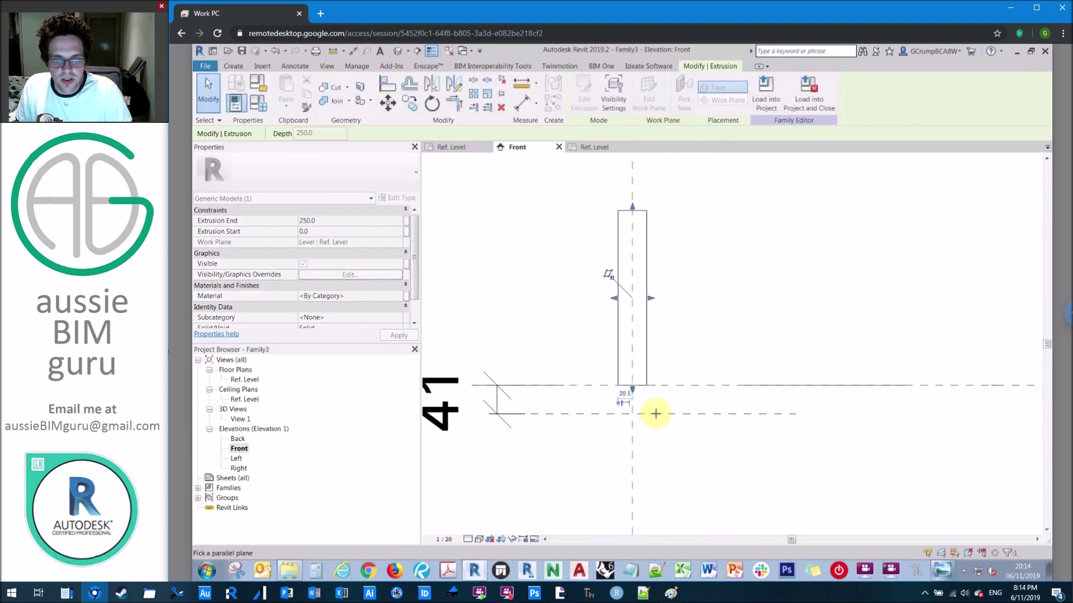
left_click(655, 412)
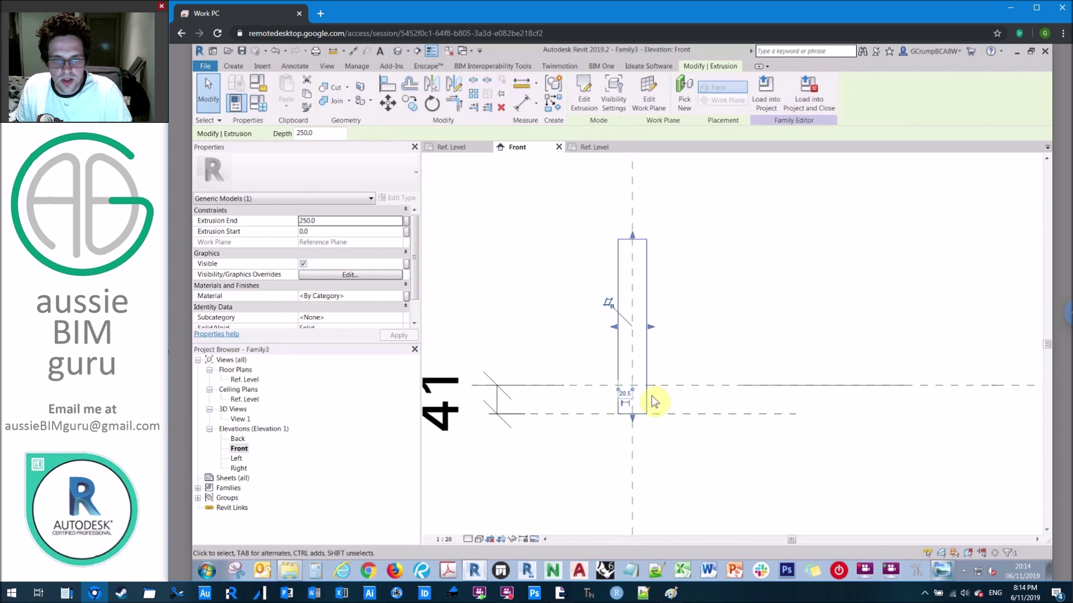
Set the plate's extrusion end to 0 and its extrusion start to -10
double_click(326, 220)
type("0")
left_click(316, 232)
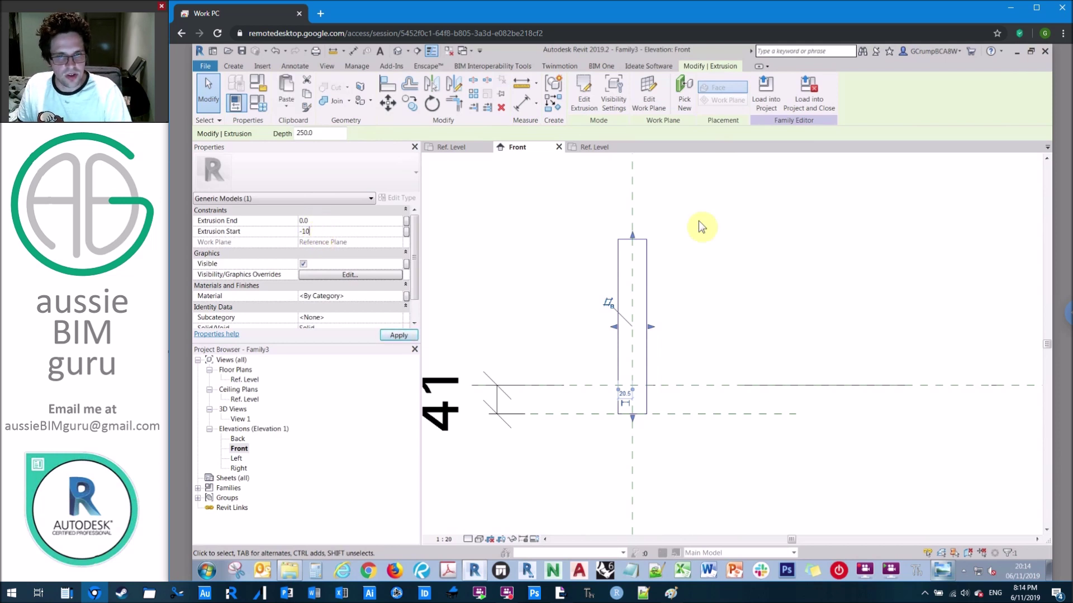
key("Return")
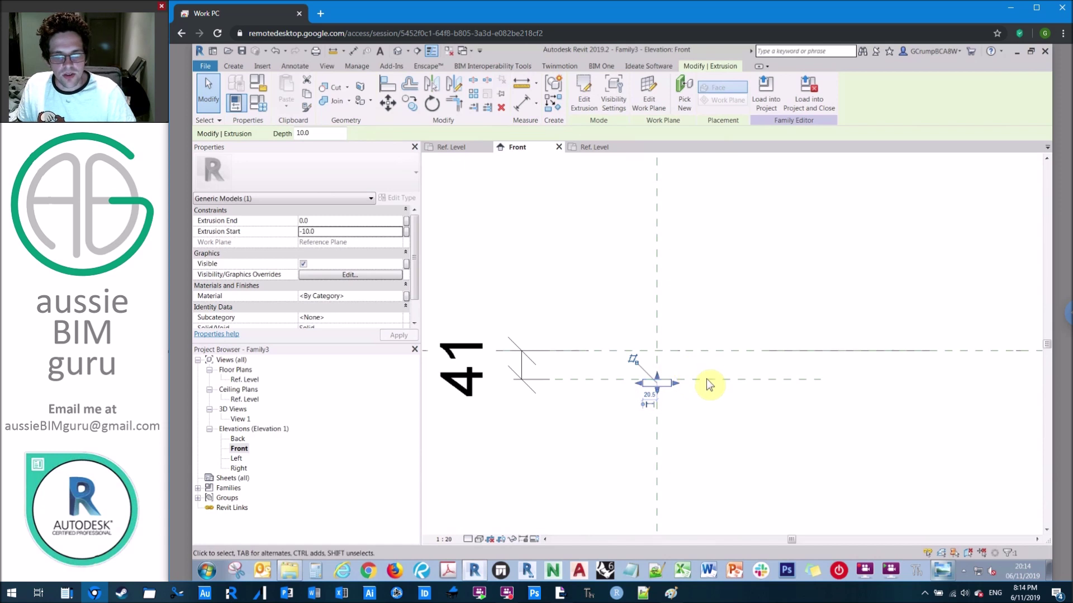
Copy the lower plate and change the copy's work plane to the reference plane at Ref. Level
left_click(661, 384)
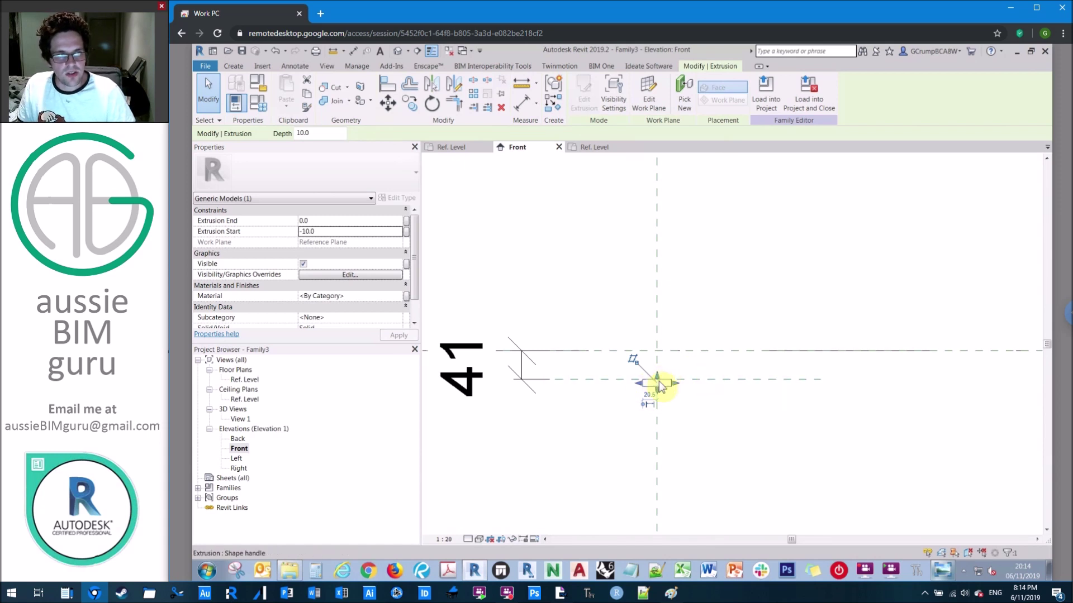
left_click(675, 320)
left_click(649, 94)
left_click(535, 321)
left_click(595, 371)
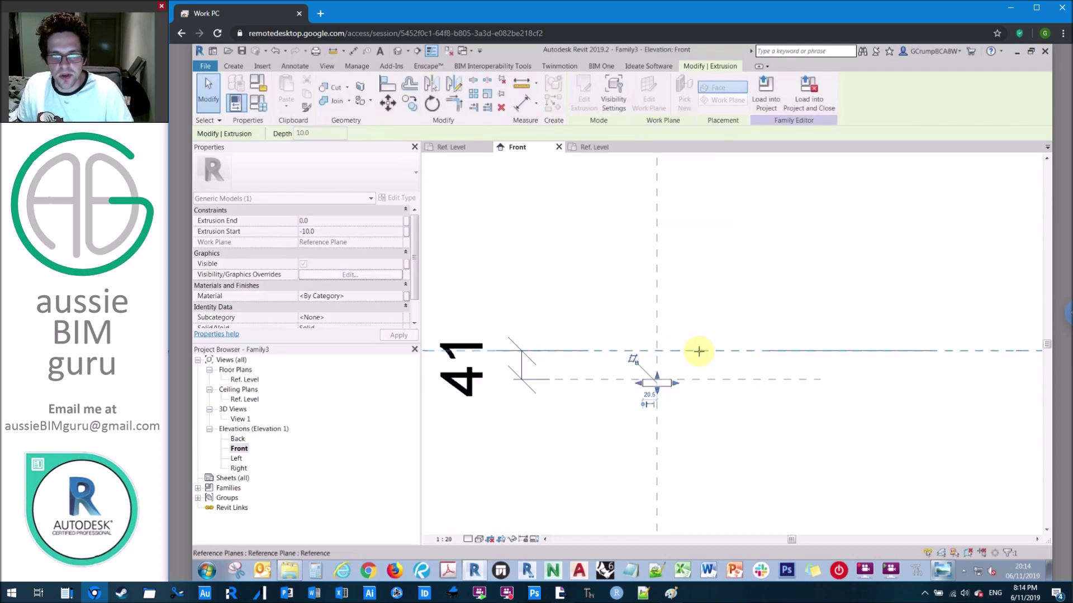
left_click(698, 351)
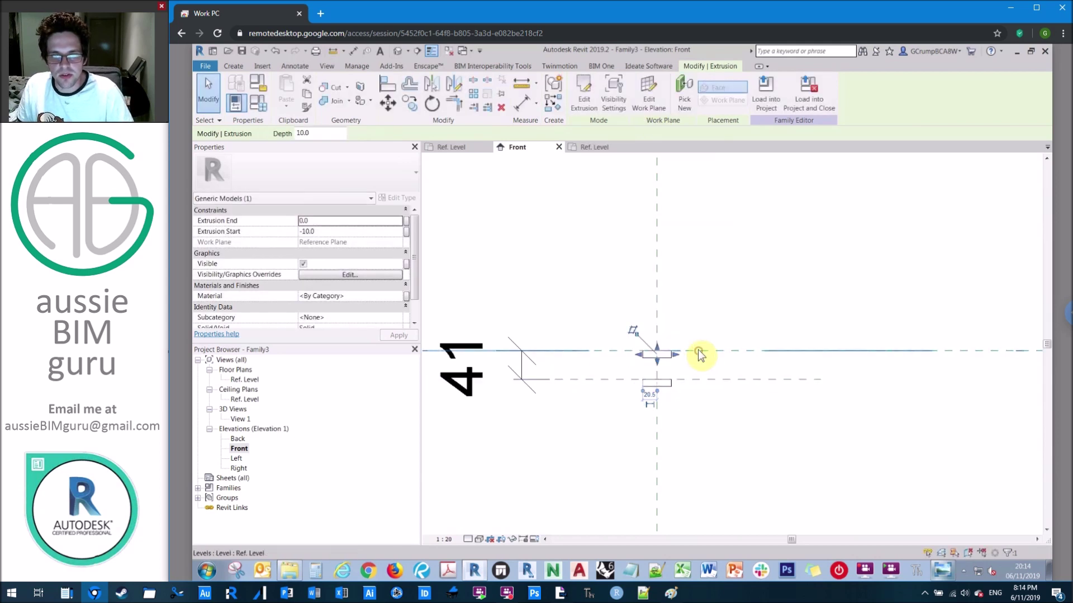
Set the extrusion start of the plate at Ref. Level to 0 and its extrusion end to 5
type("0")
left_click(342, 221)
type("10")
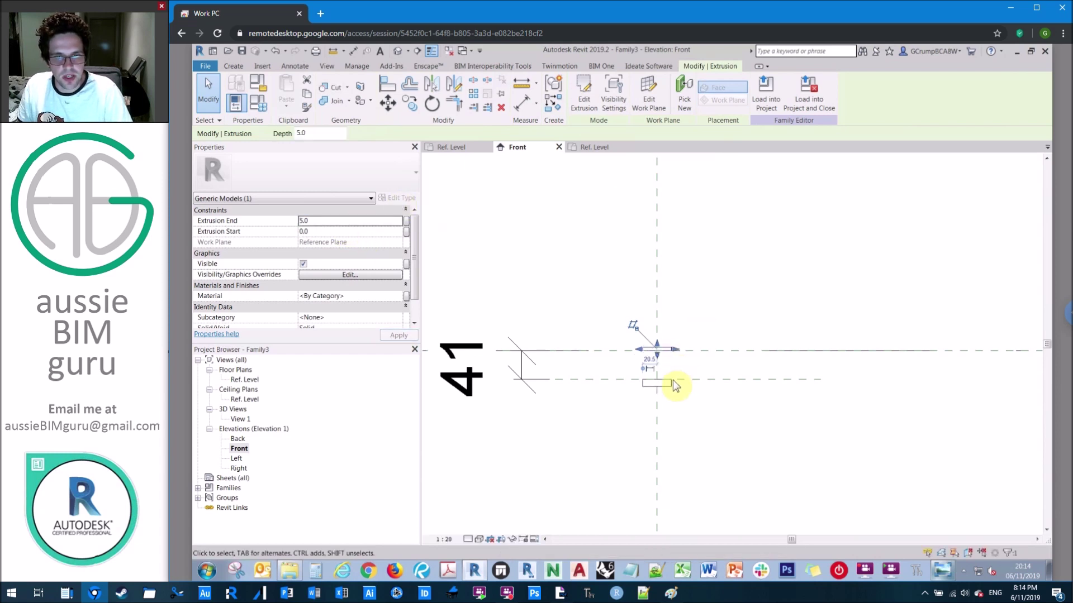
Undo the lower plate's extrusion end change and set its extrusion start to -5 instead
key("ctrl+z")
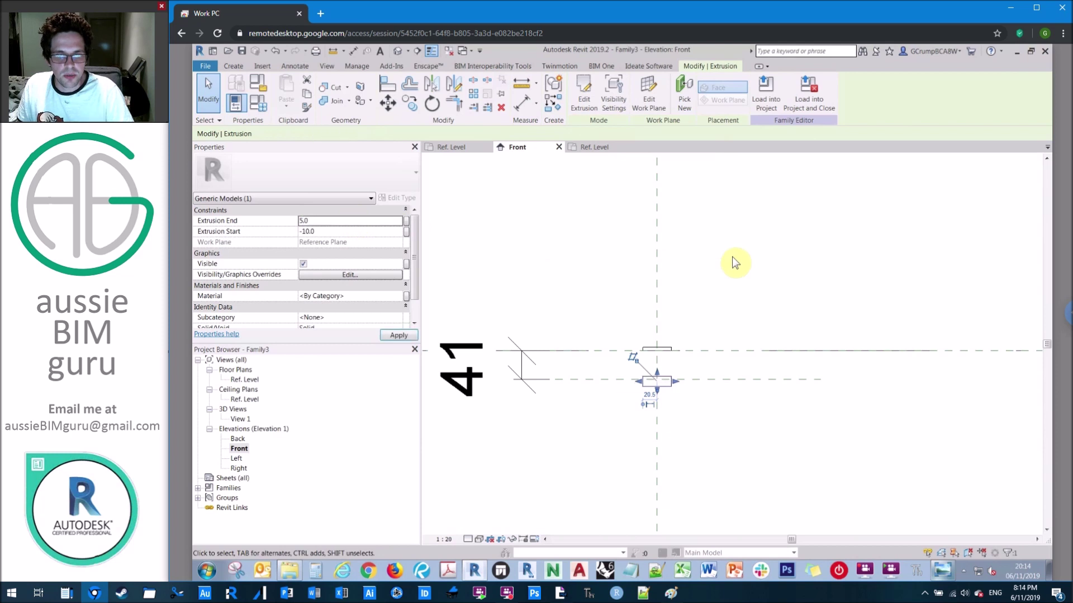
left_click(736, 249)
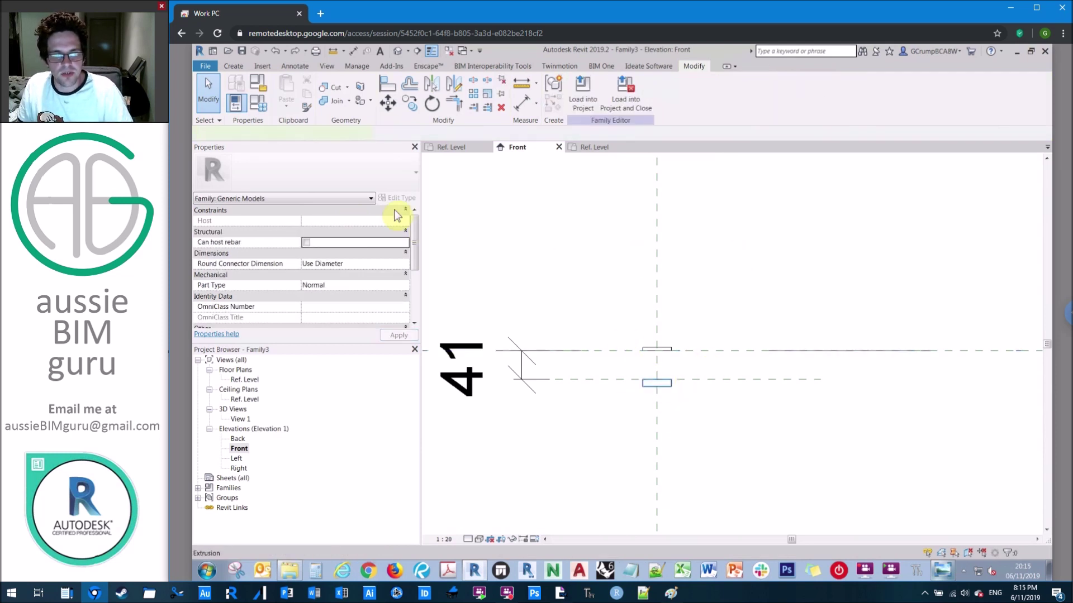
left_click(337, 230)
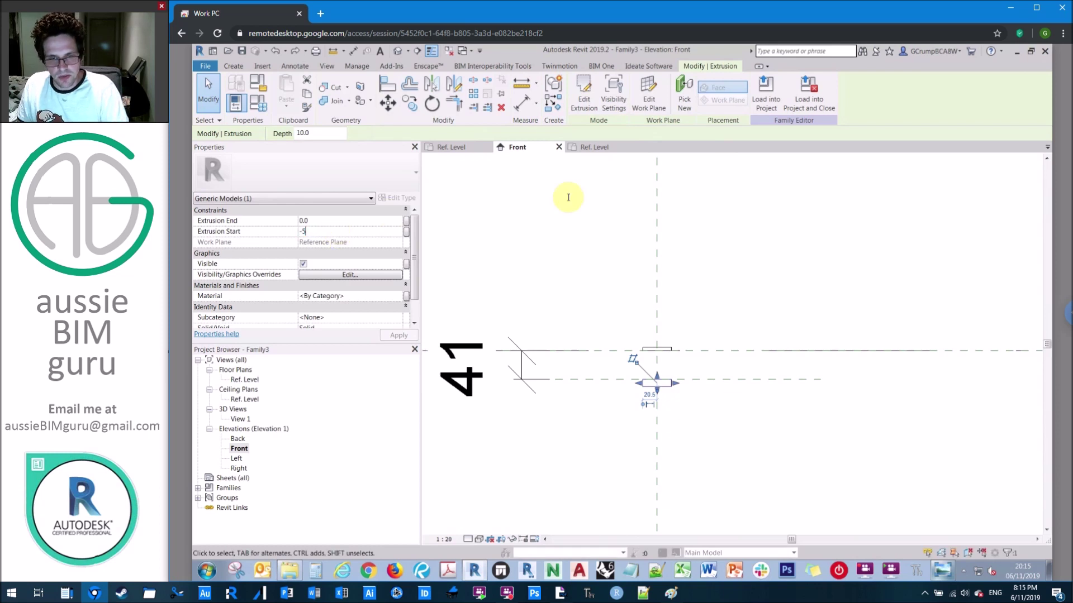
type("-5")
key("Return")
left_click(774, 235)
Copy the plate at Ref. Level onto the upper reference plane and adjust its extrusion so it sits below that plane
scroll(673, 362, "down", 1)
scroll(674, 362, "down", 1)
middle_click_drag(673, 386, 666, 431)
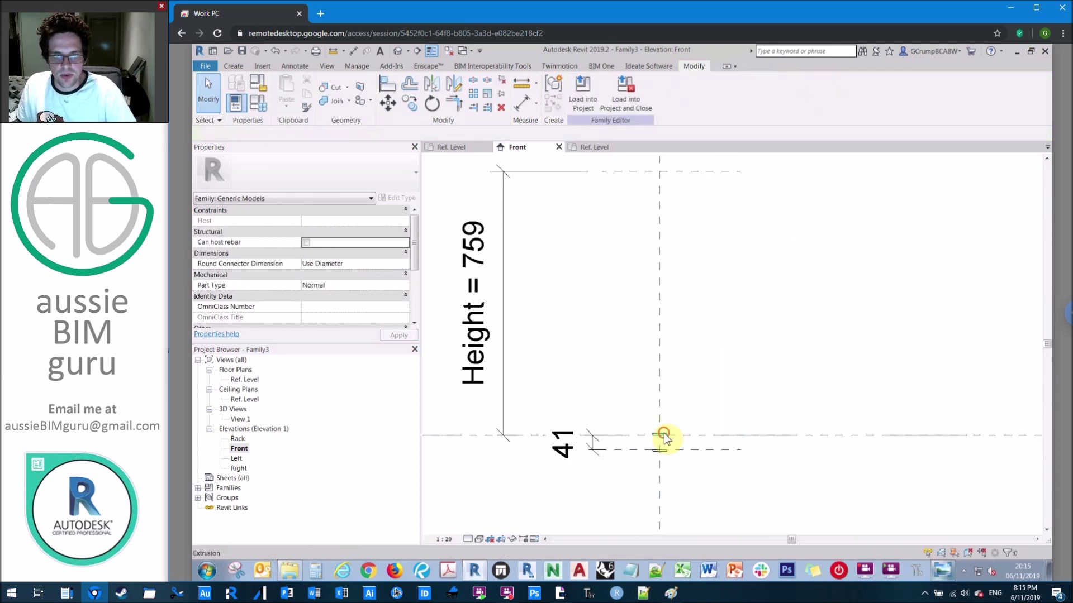
left_click(664, 437)
key("c")
key("o")
key("Escape")
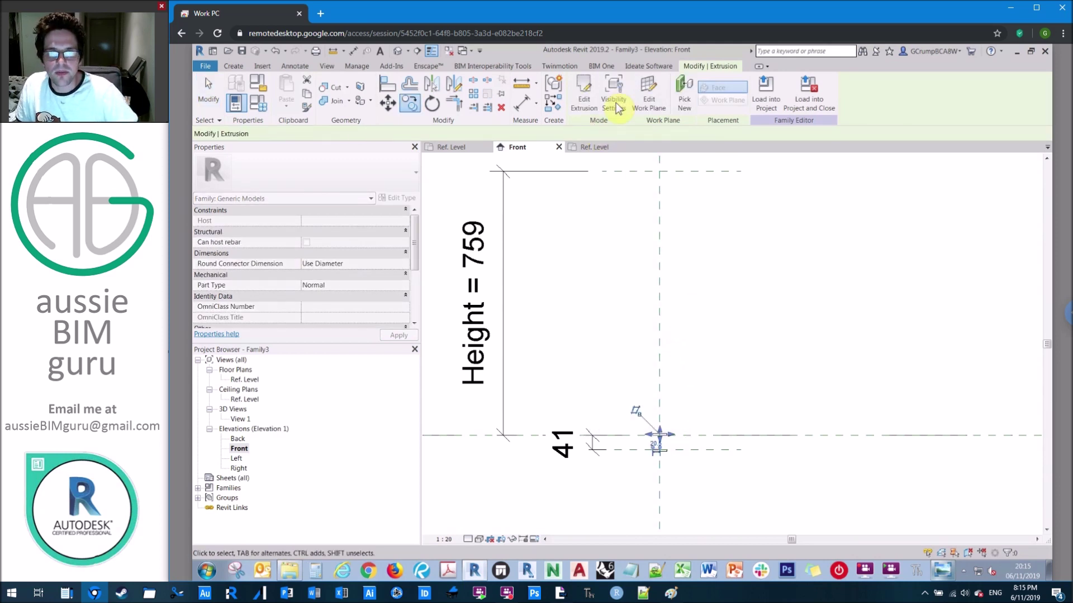
left_click(648, 98)
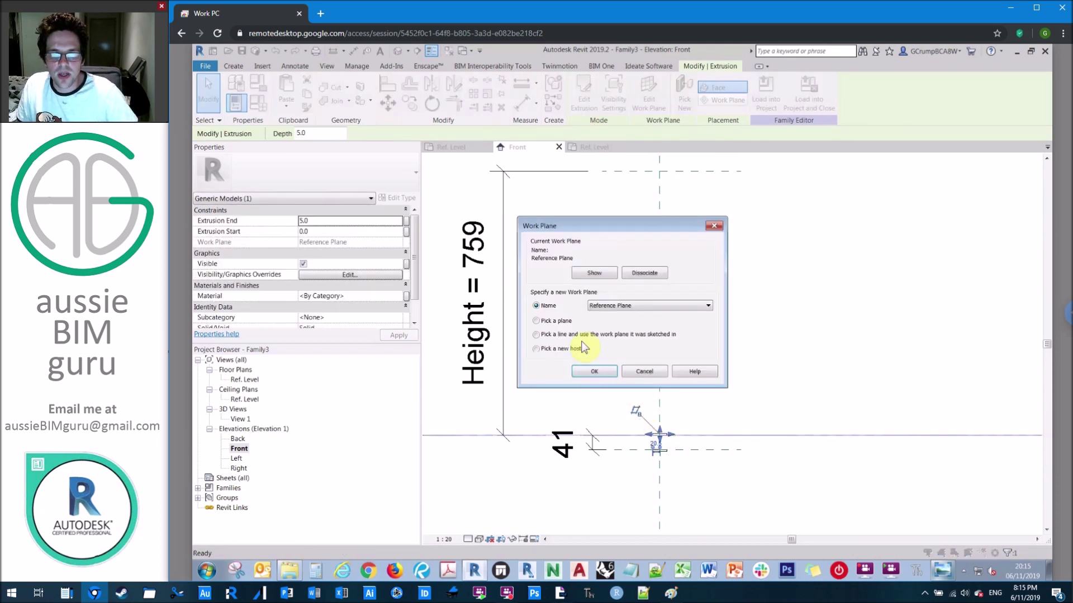
left_click(593, 372)
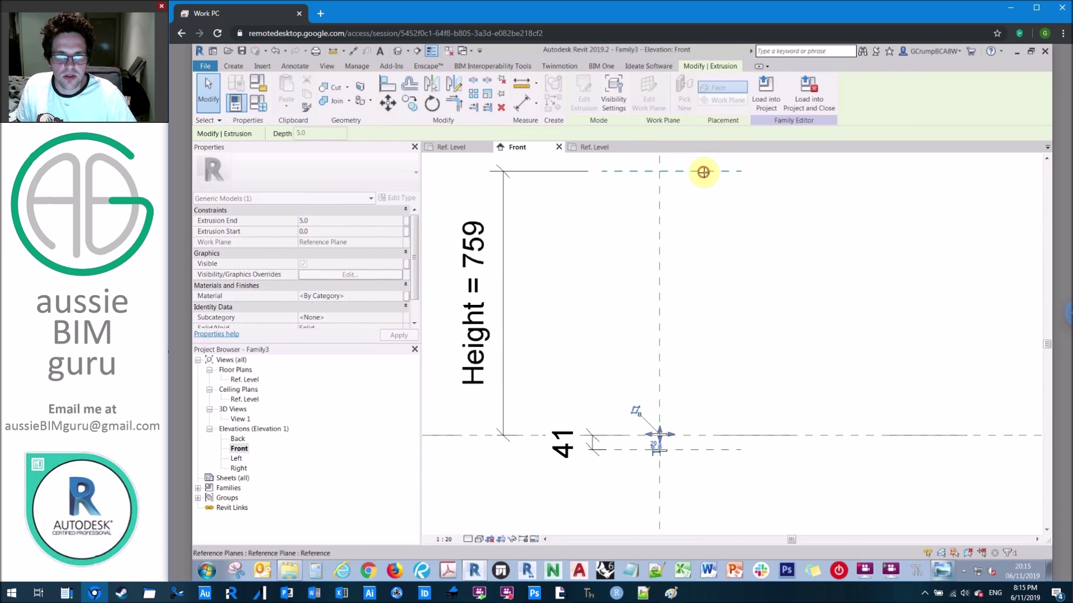
left_click(703, 172)
left_click(351, 223)
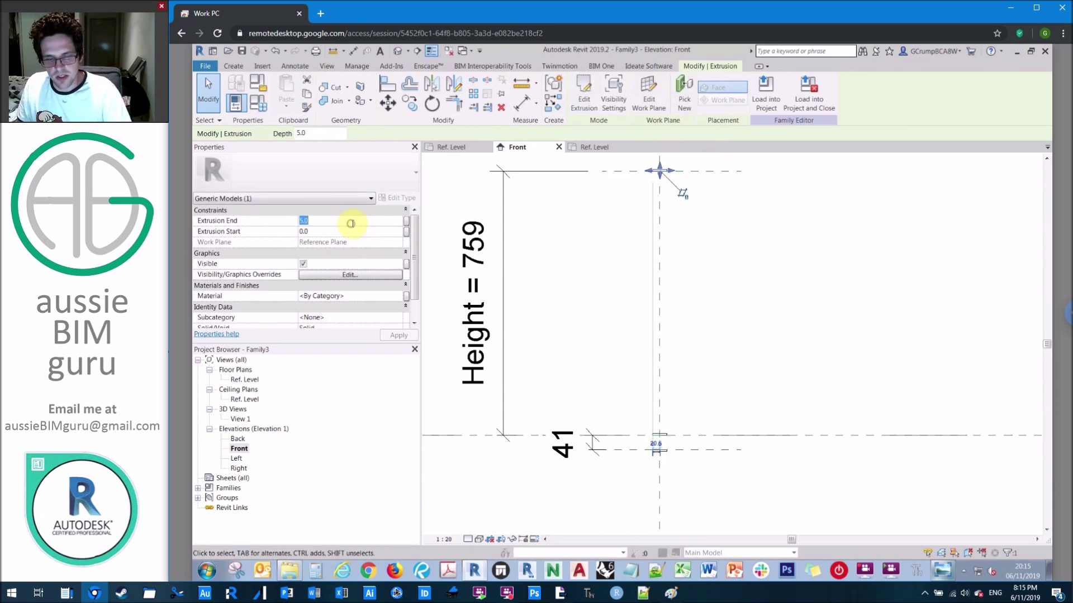
left_click(743, 235)
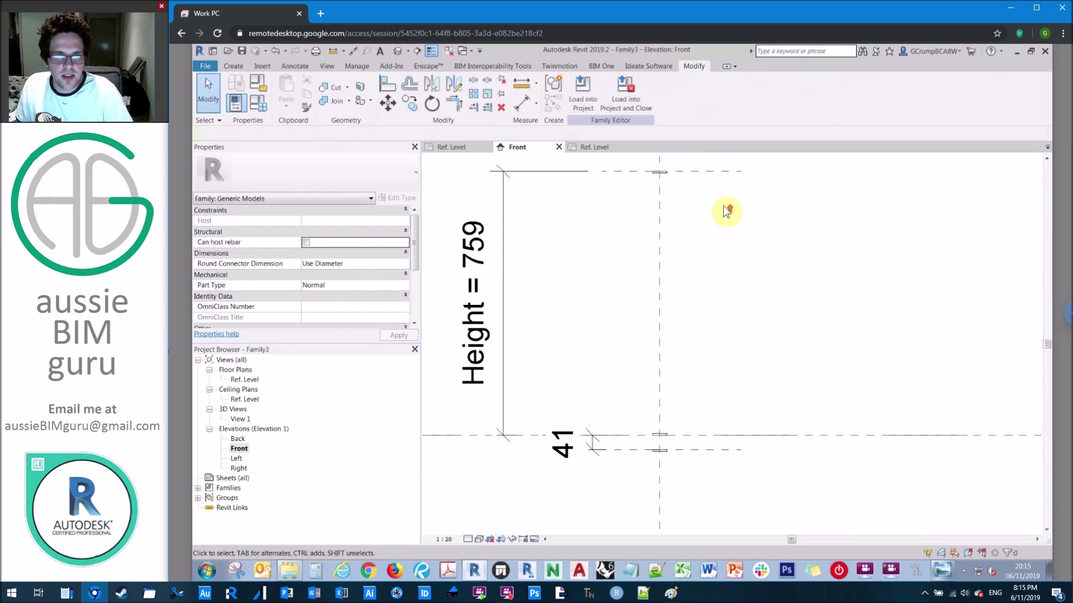
Flex the family by setting the Height parameter to 700, and check that the top plate follows its reference plane
scroll(698, 235, "up", 3)
left_click(264, 108)
left_click(539, 211)
type("700")
left_click(682, 466)
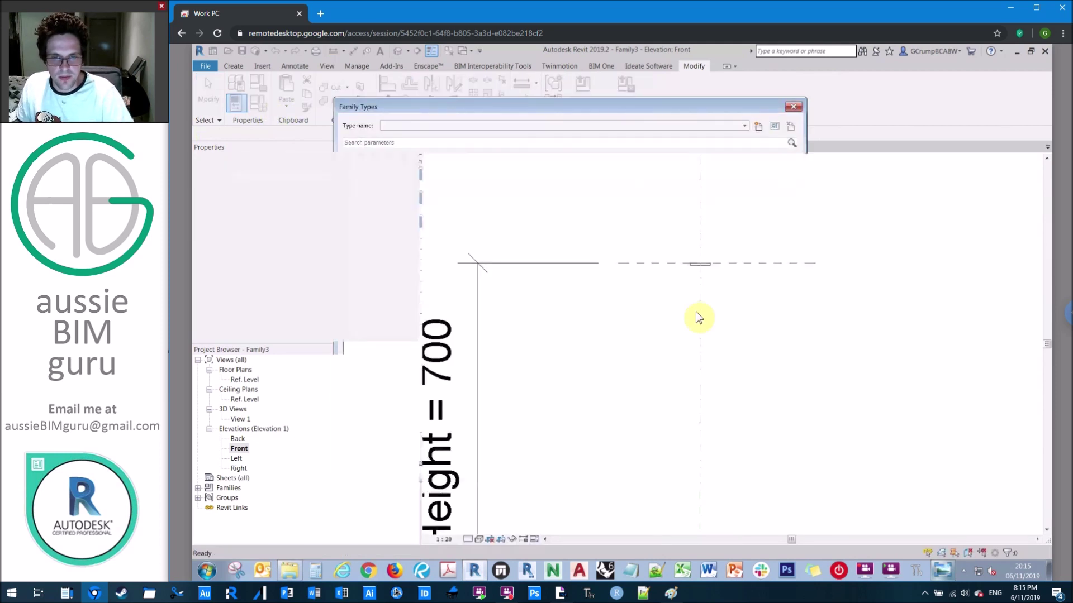
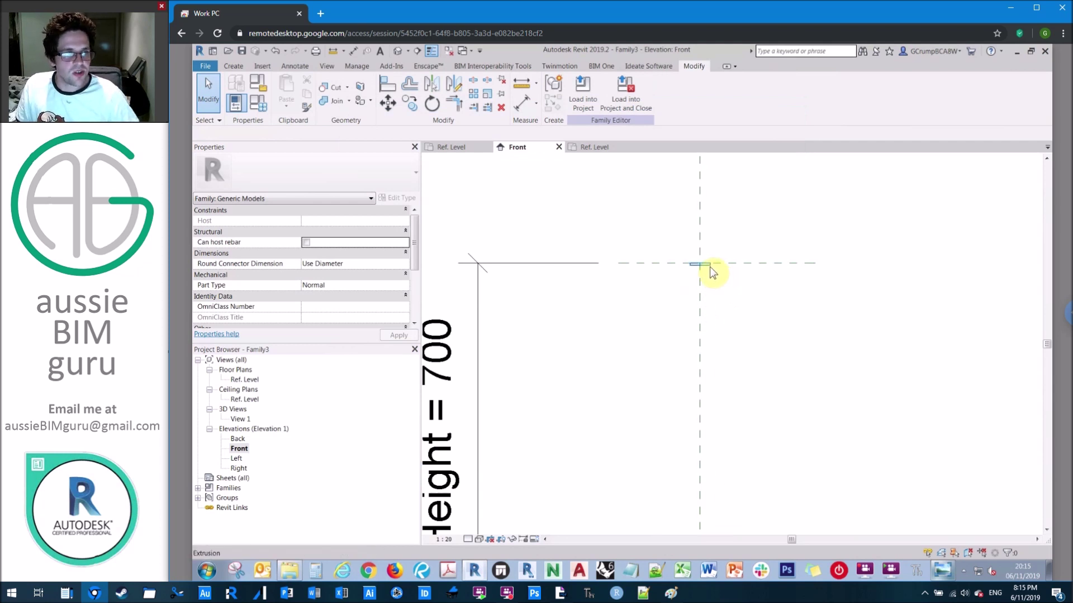
key("z")
key("f")
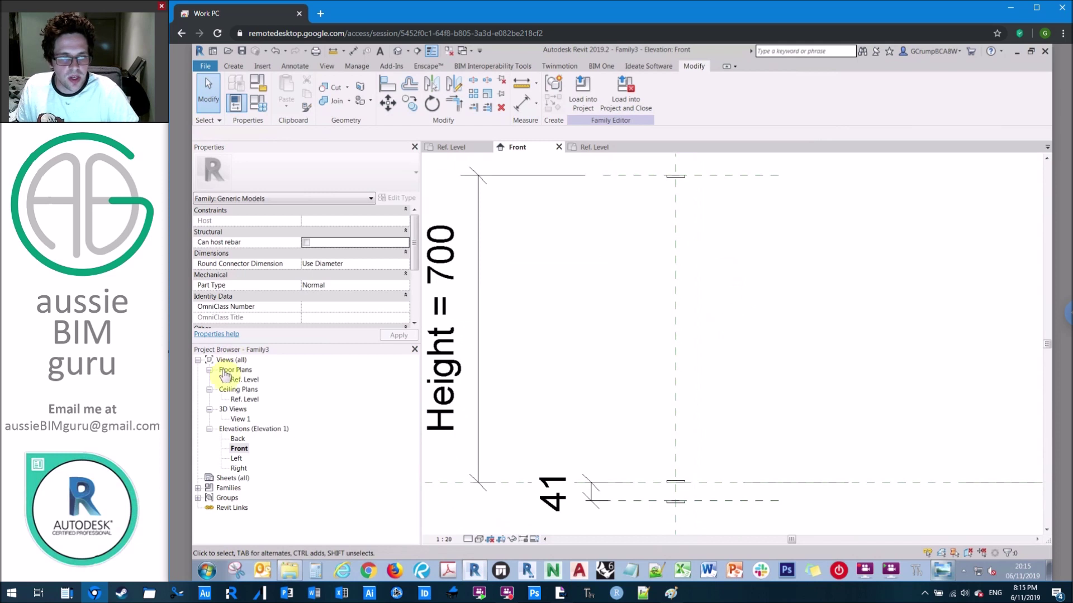
Start a new extrusion in the Ref. Level floor plan
double_click(244, 380)
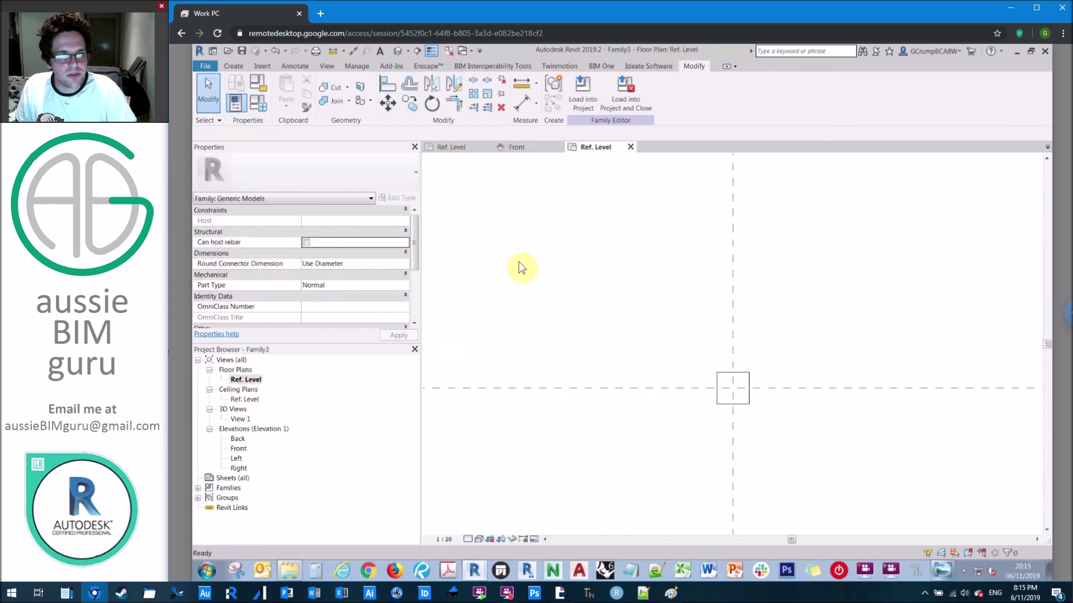
left_click(236, 69)
left_click(295, 104)
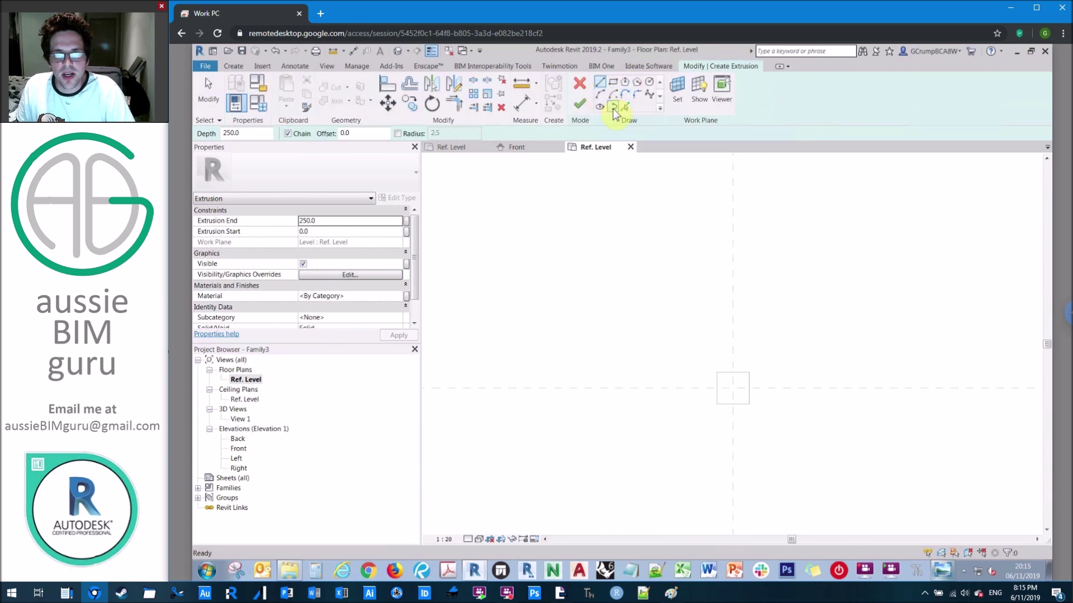
left_click(678, 92)
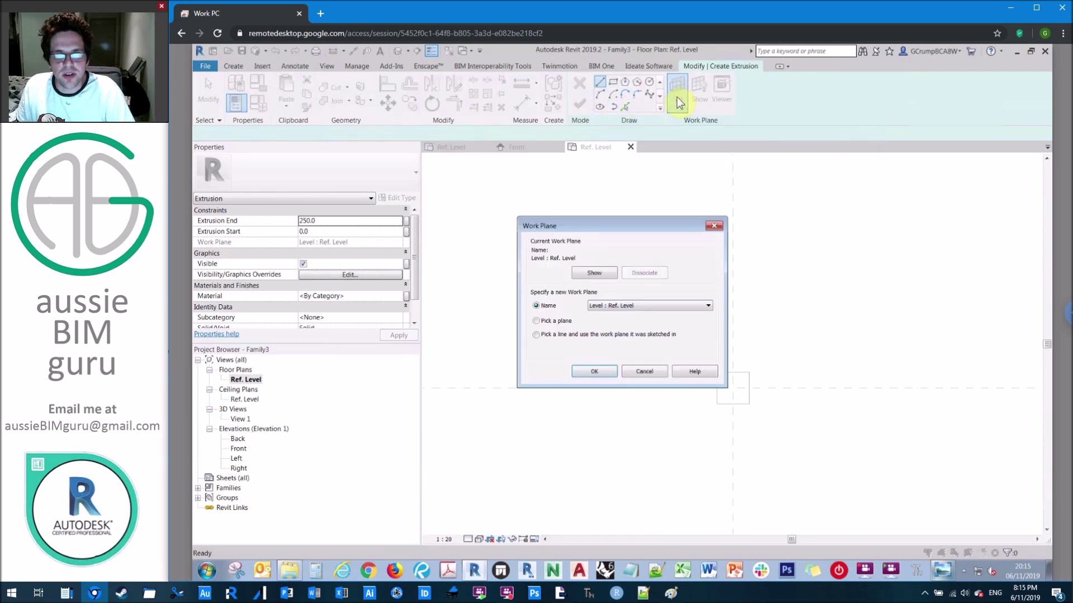
left_click(628, 306)
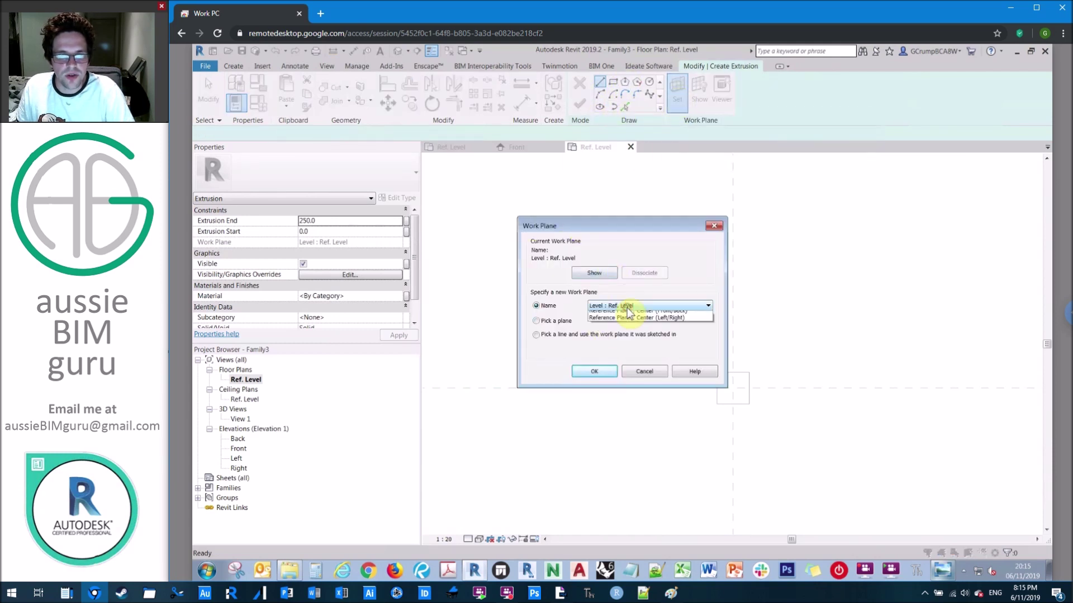
left_click(642, 372)
left_click(642, 372)
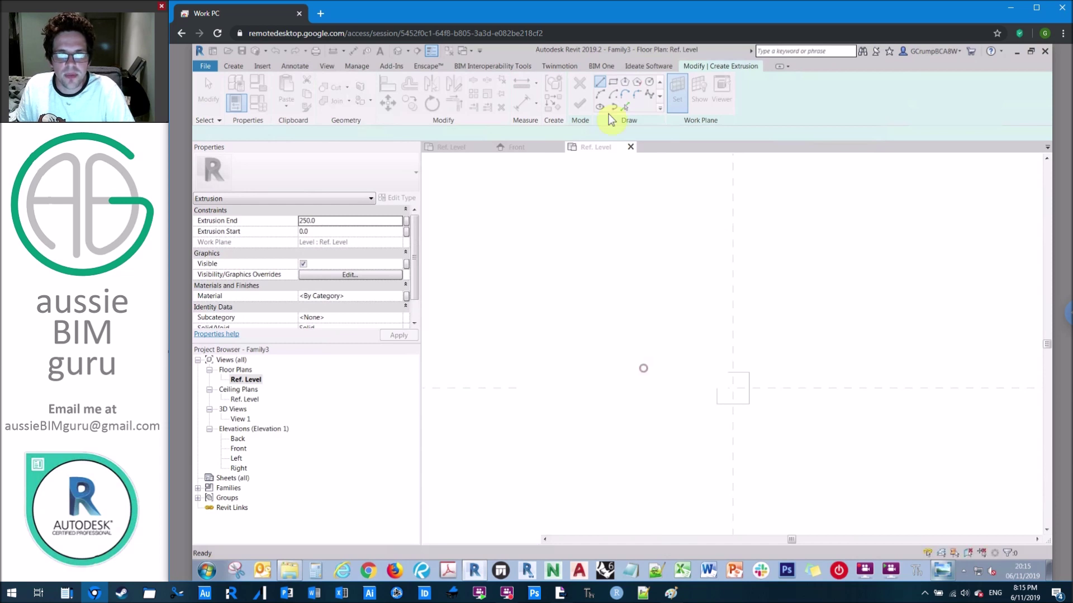
Sketch an 8-sided circumscribed polygon with a radius of about 10 mm, centred on the reference plane intersection, and finish the extrusion
left_click(636, 85)
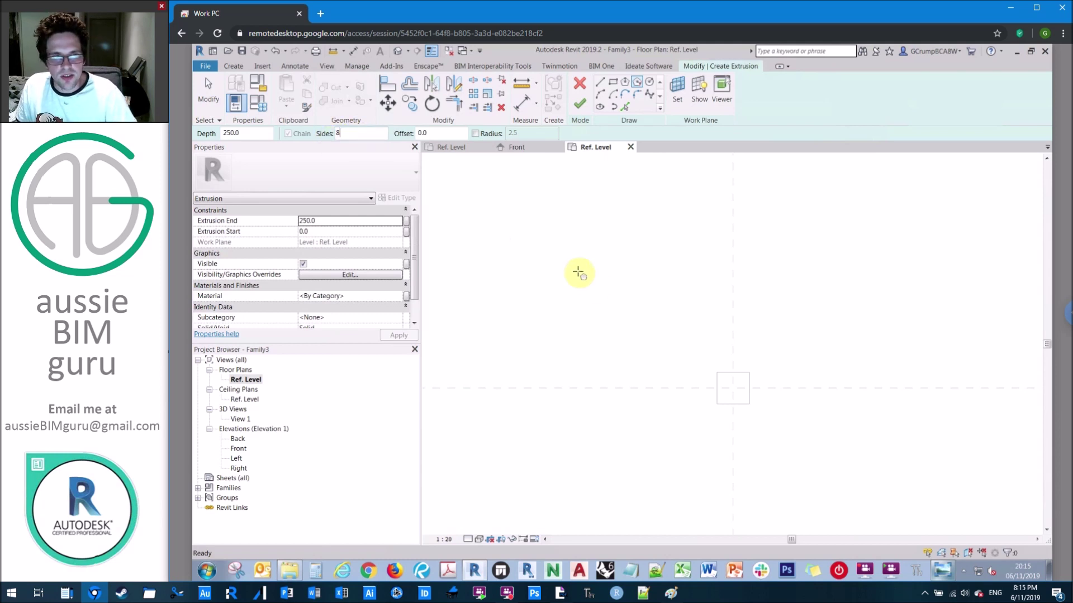
scroll(738, 352, "up", 5)
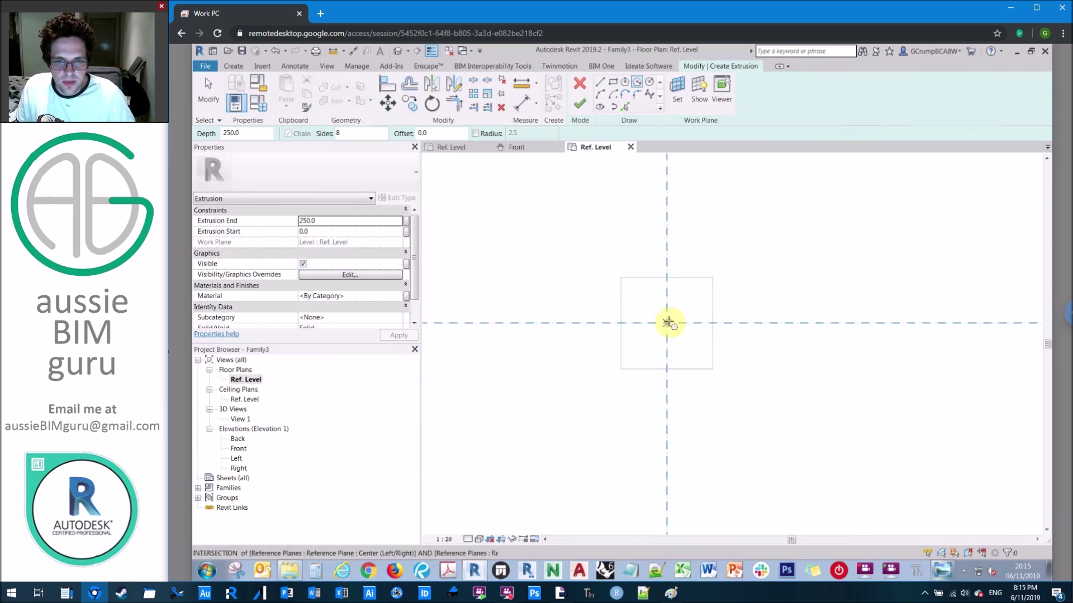
left_click(667, 323)
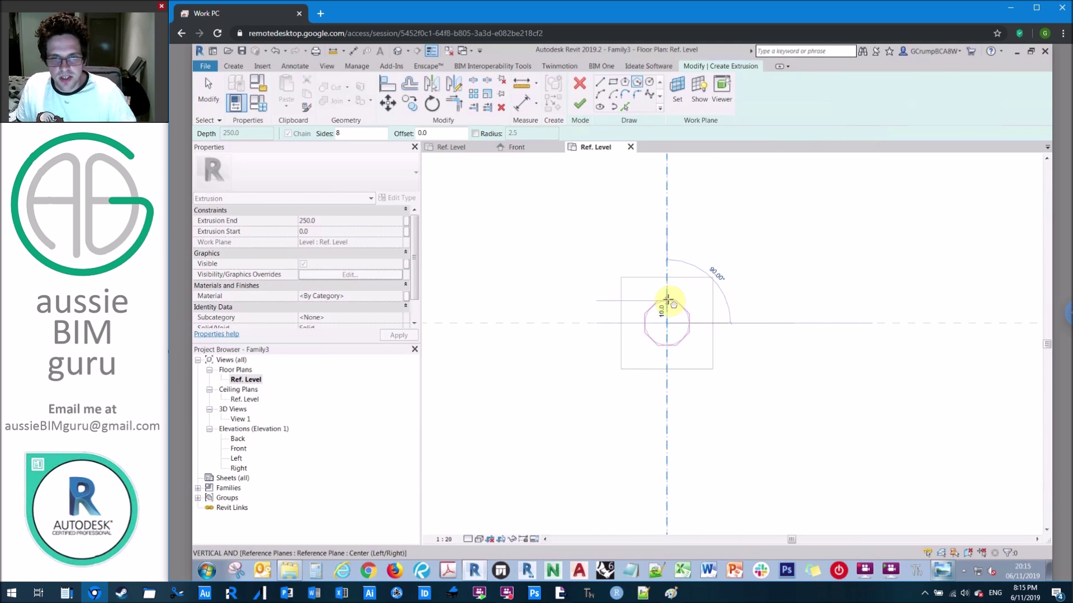
left_click(670, 303)
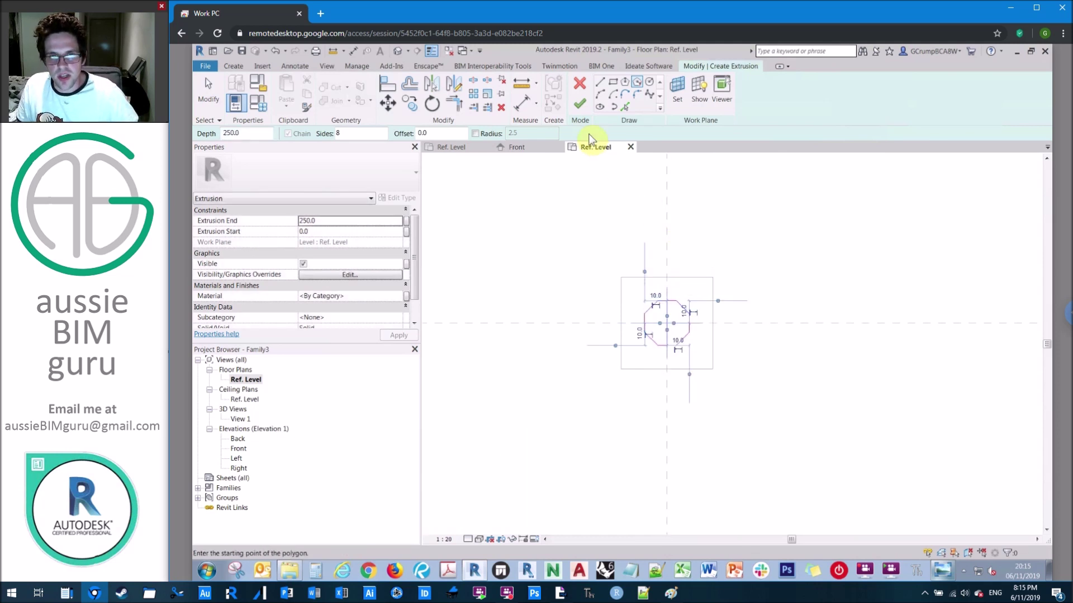
left_click(577, 109)
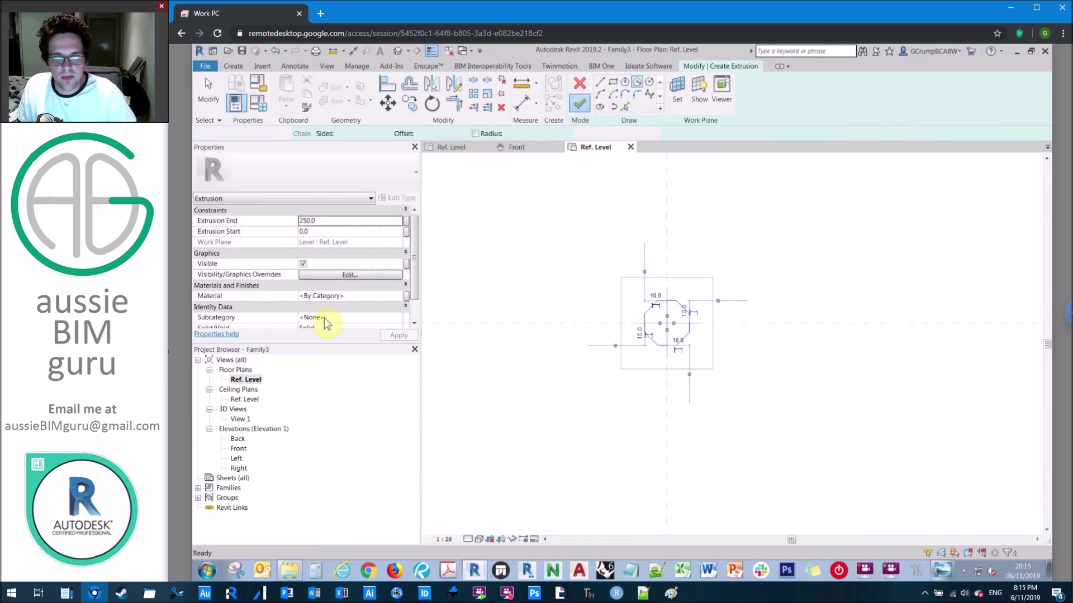
In the Front elevation, set the octagonal nut's extrusion start to 5 and its extrusion end to 10
double_click(239, 449)
scroll(678, 415, "up", 3)
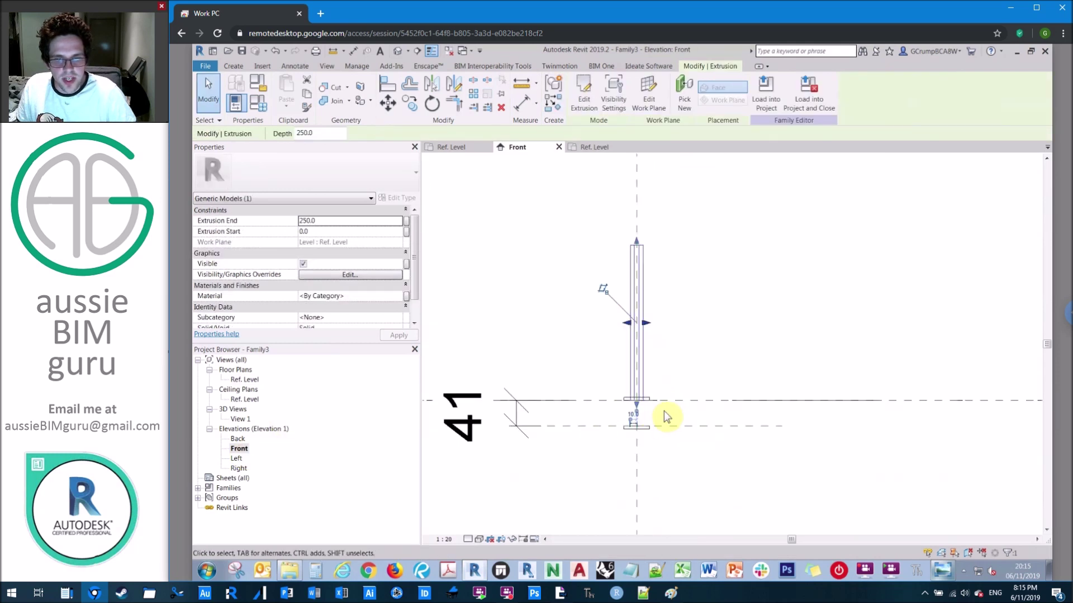
left_click(323, 233)
type("5")
left_click(327, 220)
type("10")
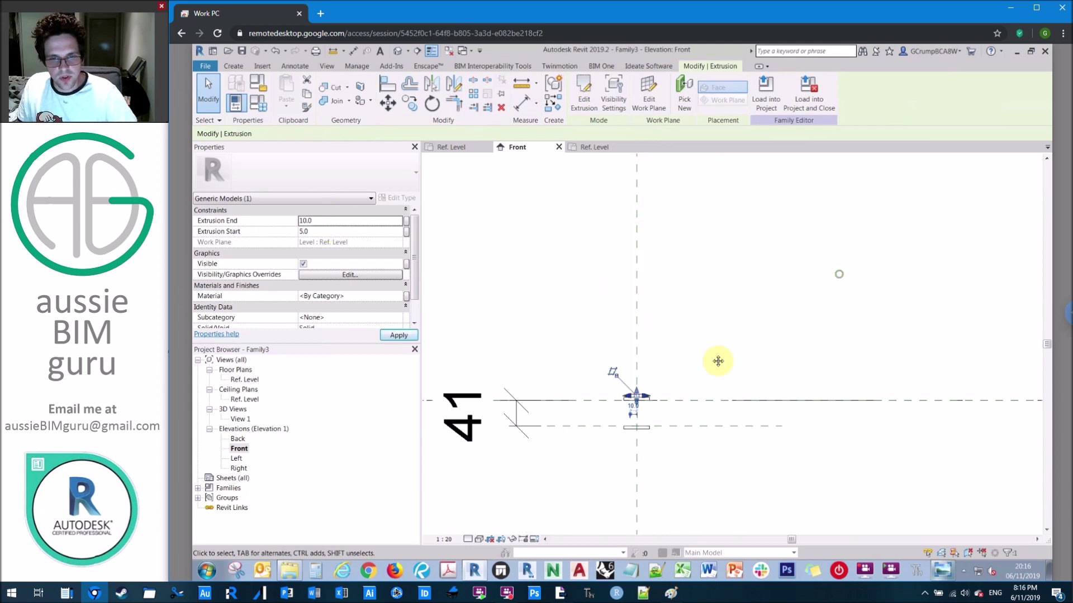
scroll(643, 393, "up", 5)
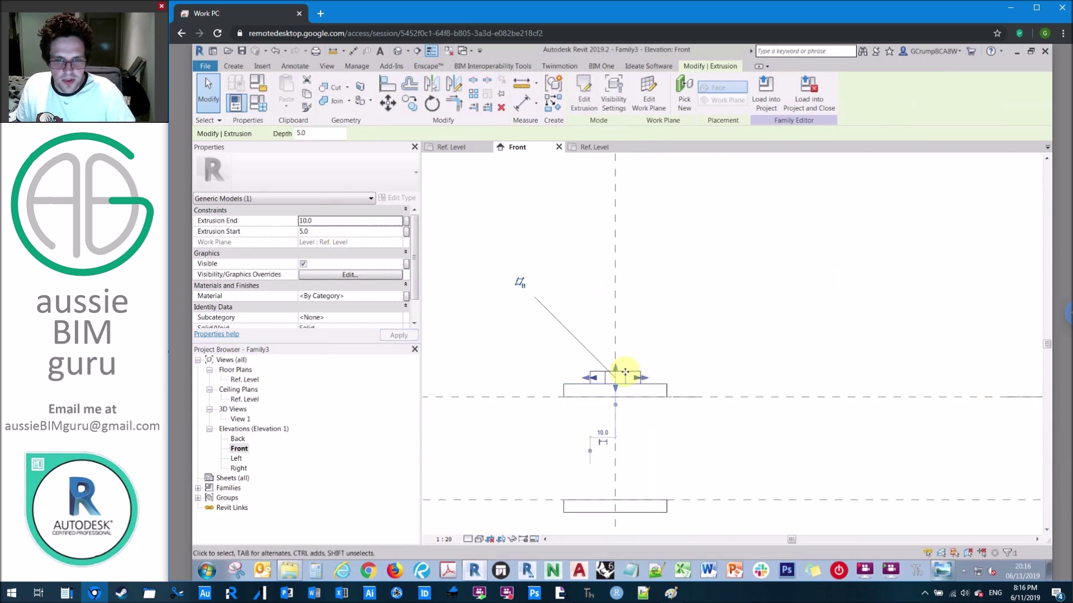
scroll(627, 362, "down", 3)
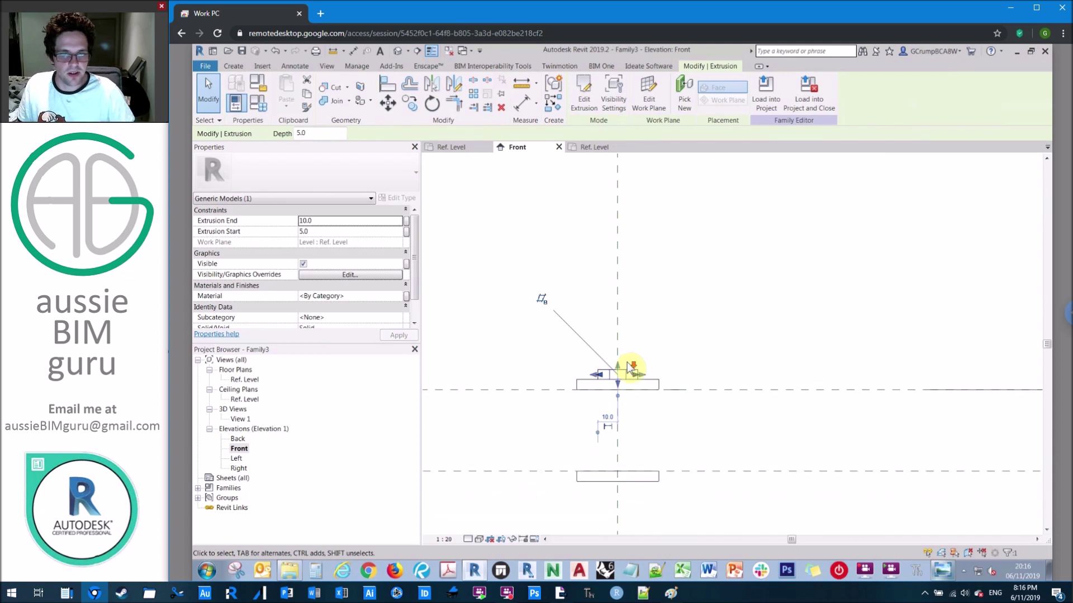
Duplicate the octagonal nut in place and change the duplicate's work plane to the lower reference plane
key("m")
key("v")
left_click(653, 341)
type("0")
key("Return")
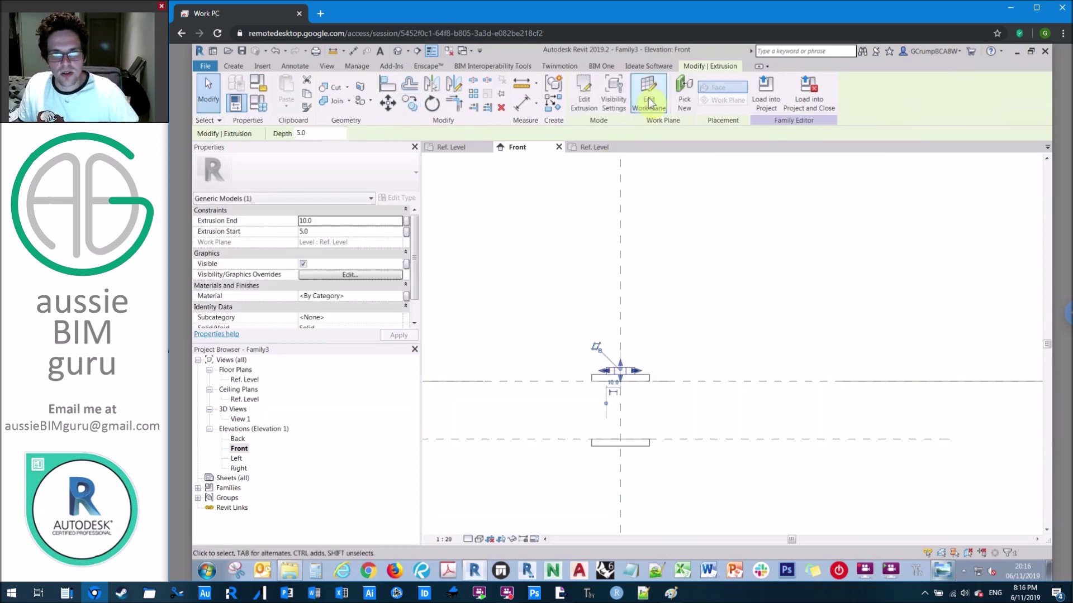
left_click(648, 102)
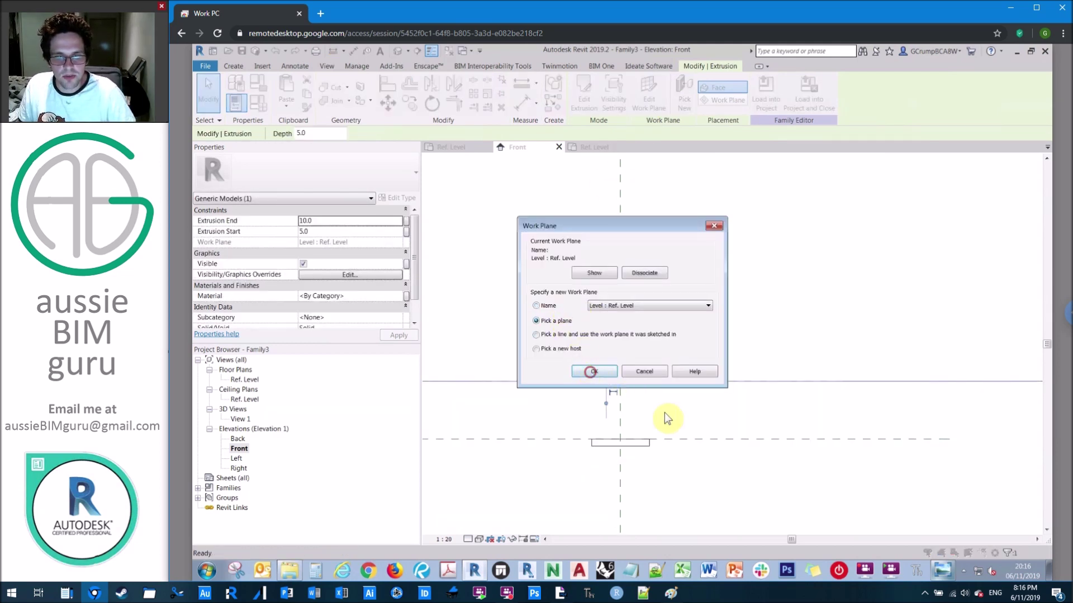
left_click(682, 439)
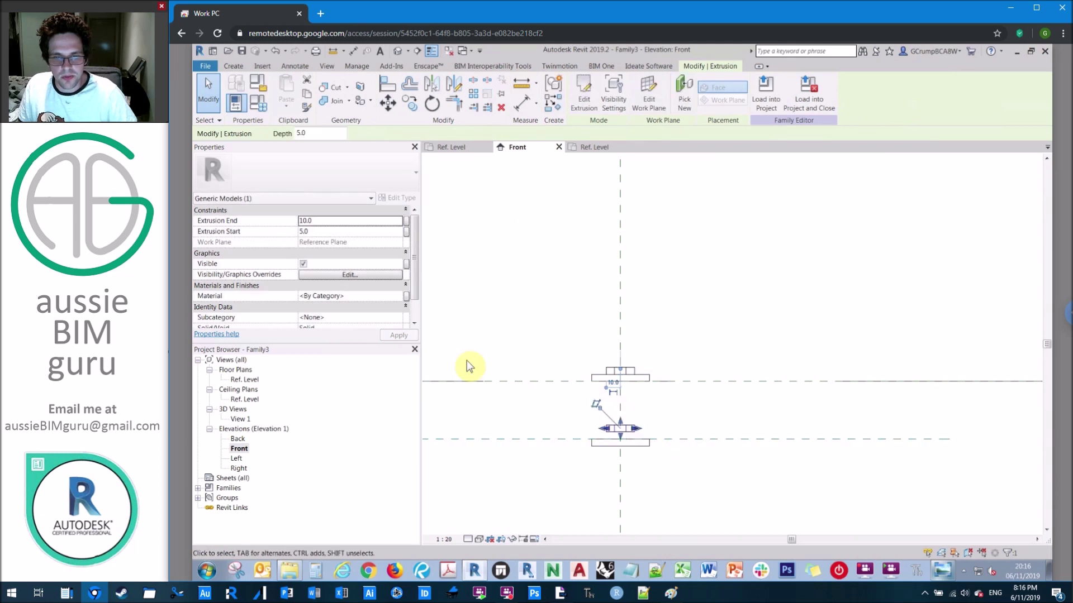
Set the extrusion start of the nut on the lower reference plane to -5 and its extrusion end to -10
left_click(349, 232)
left_click(353, 220)
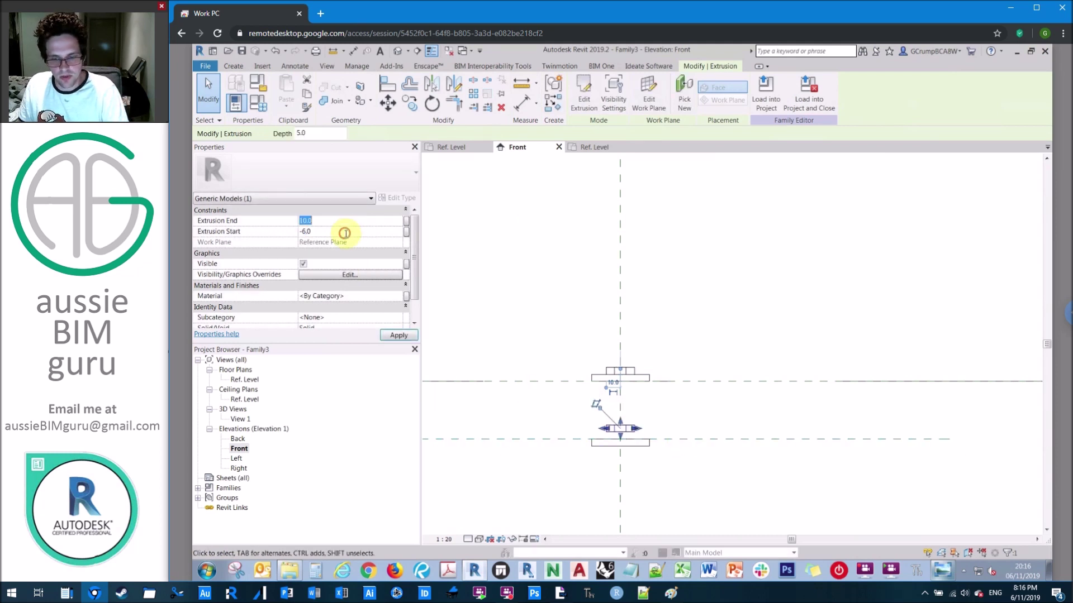
type("-5")
left_click(351, 221)
type("-")
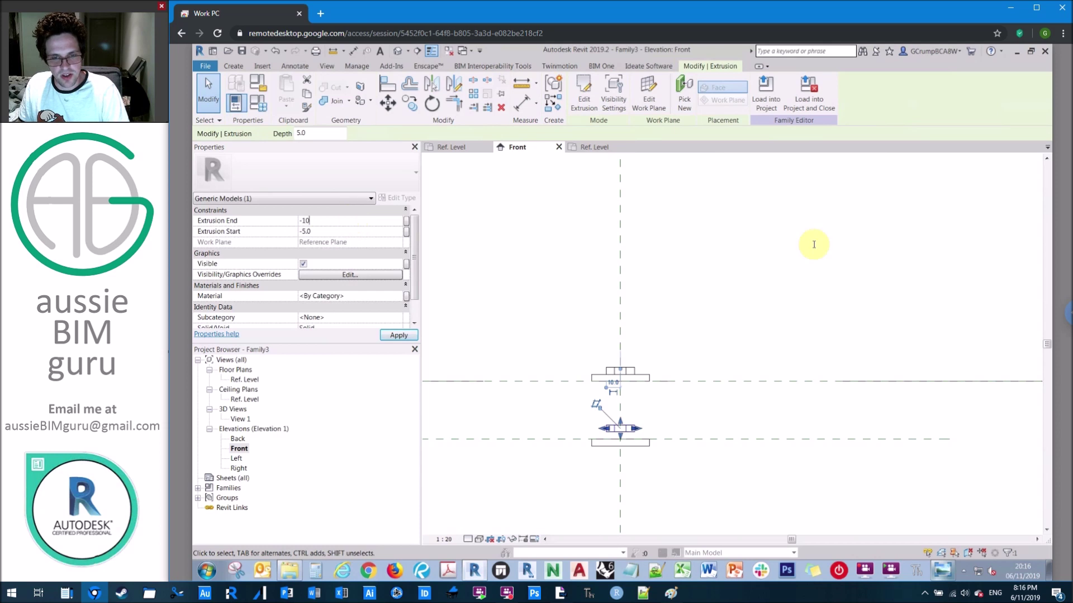
scroll(770, 302, "down", 3)
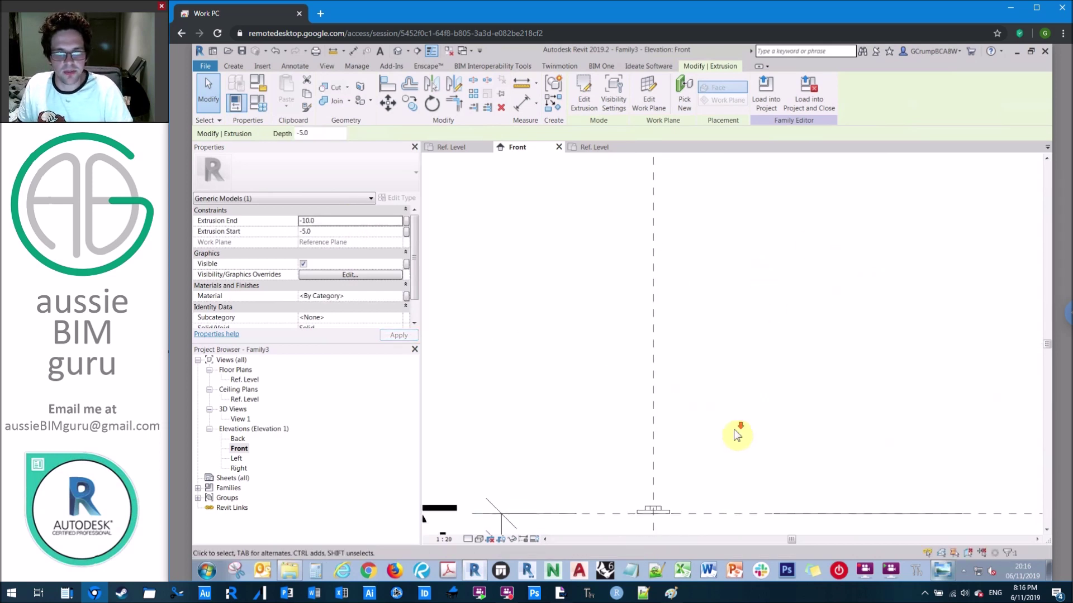
Duplicate the lower nut in place, rehost one instance on the upper reference plane, and check the nuts at all three planes
key("c")
key("o")
key("Escape")
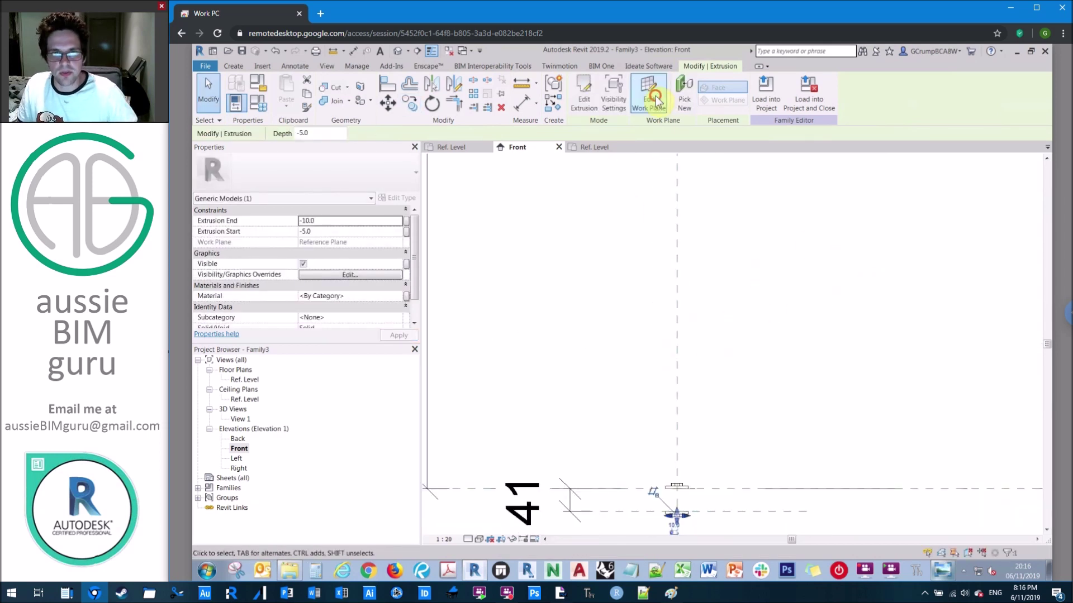
left_click(647, 92)
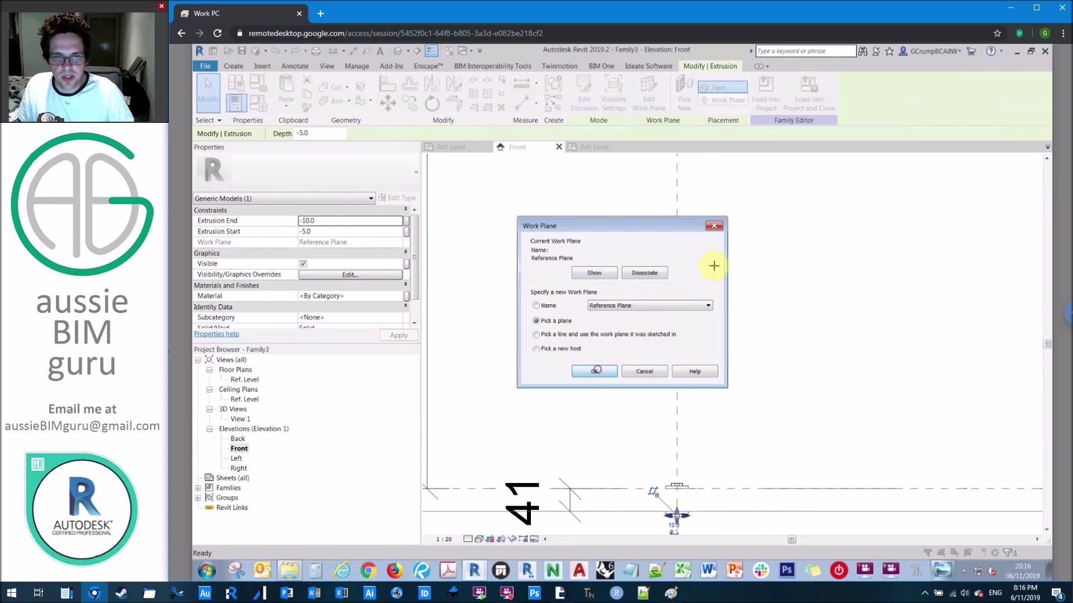
left_click(692, 223)
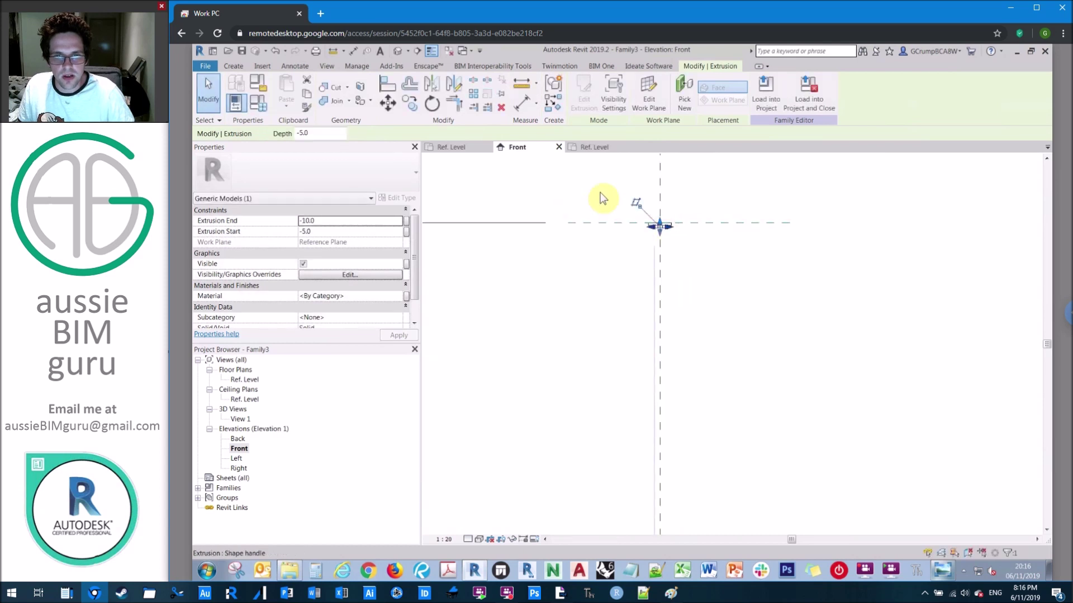
left_click(639, 250)
scroll(657, 267, "up", 2)
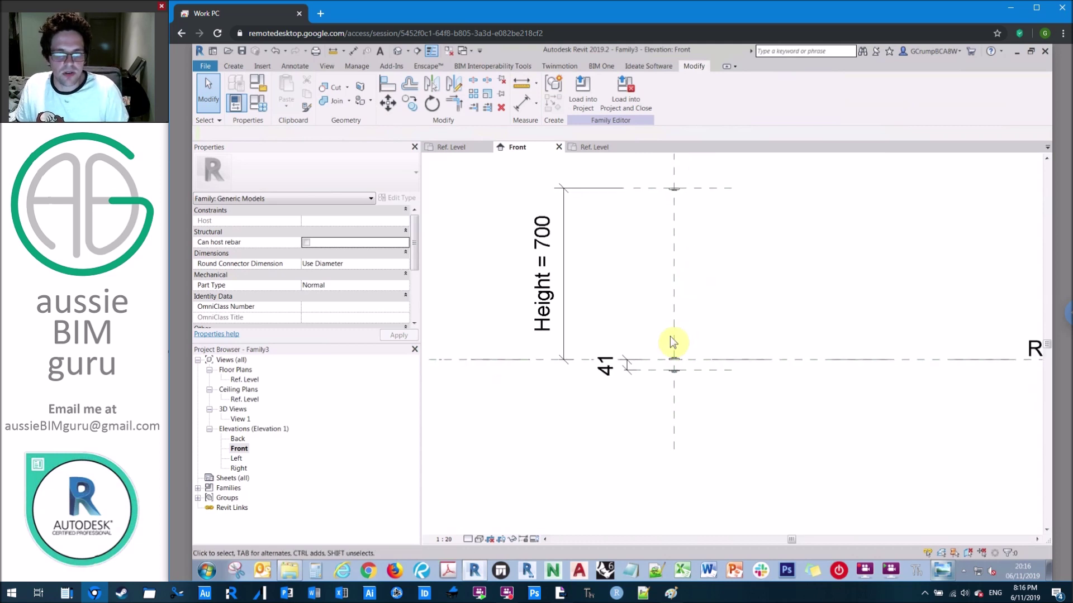
scroll(679, 363, "up", 5)
scroll(688, 373, "up", 2)
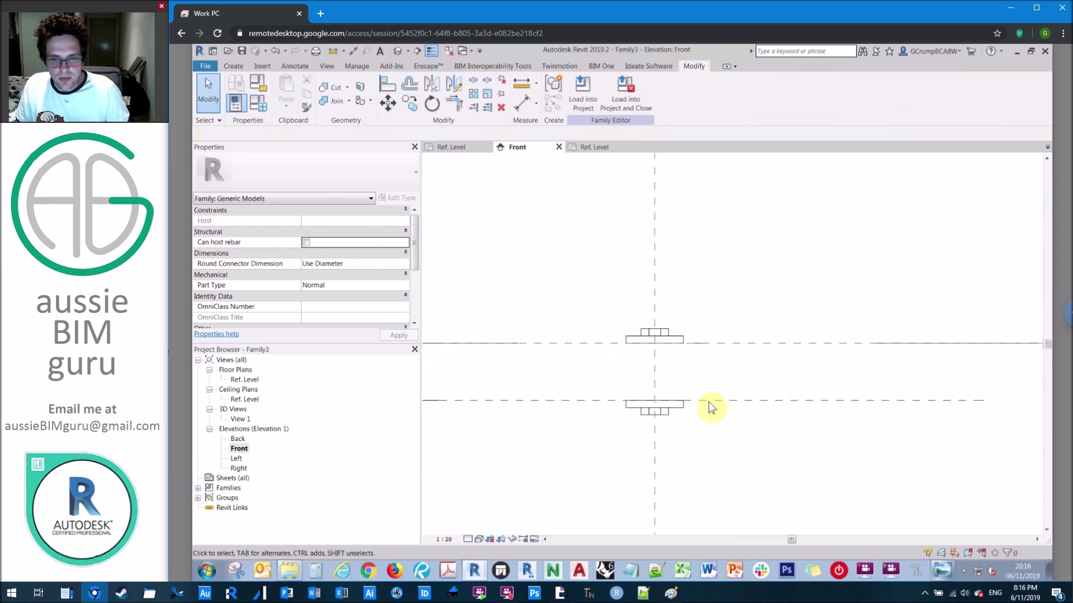
Copy the lower horizontal reference plane up onto Ref. Level
left_click(709, 401)
key("c")
key("o")
left_click(709, 402)
left_click(711, 343)
Move the copied reference plane 2.5 mm below Ref. Level and set its Is Reference property to Not a Reference
key("m")
key("v")
left_click(712, 344)
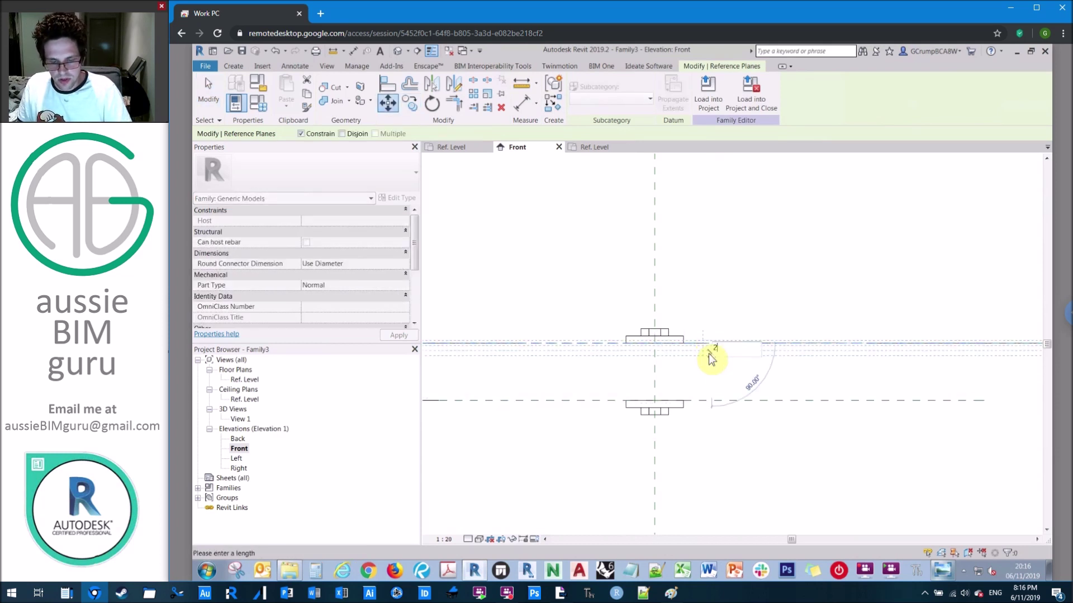
left_click(709, 353)
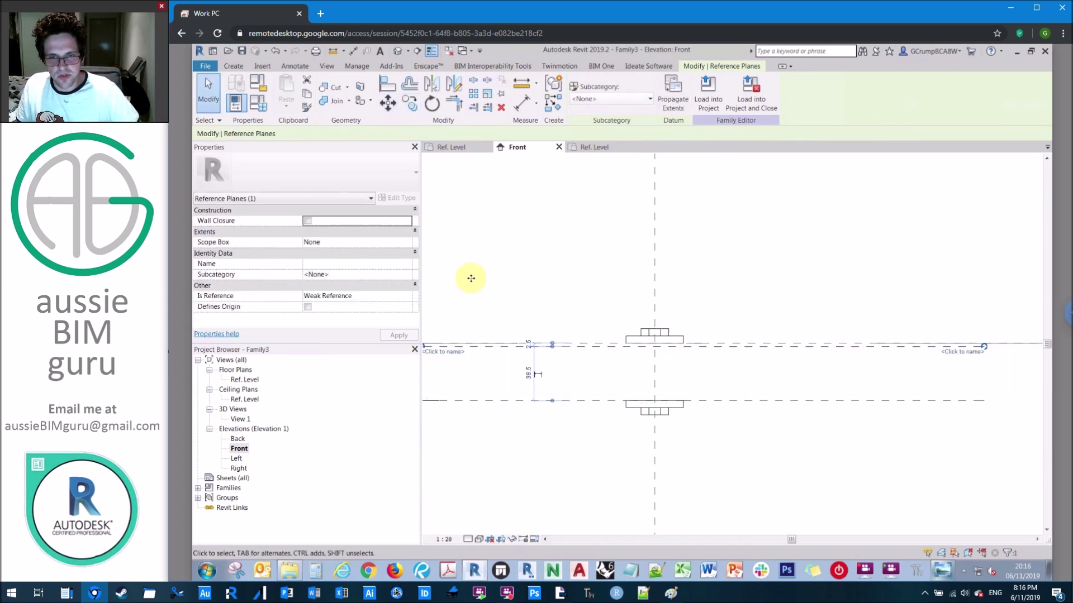
left_click(409, 297)
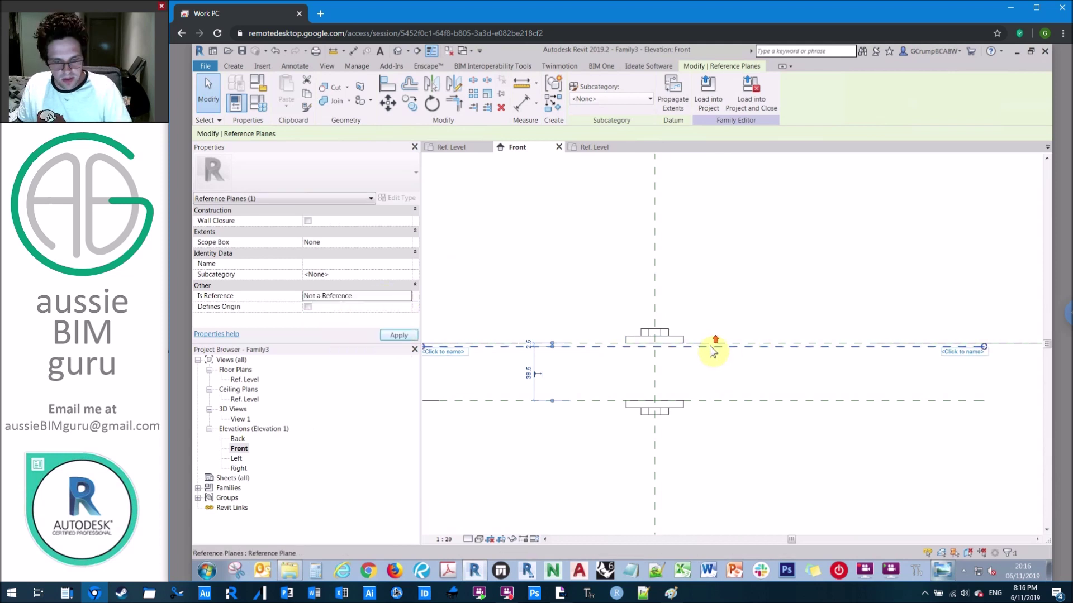
Add an aligned dimension between Ref. Level and the new reference plane just below it
key("d")
key("i")
scroll(711, 347, "up", 2)
scroll(727, 345, "down", 2)
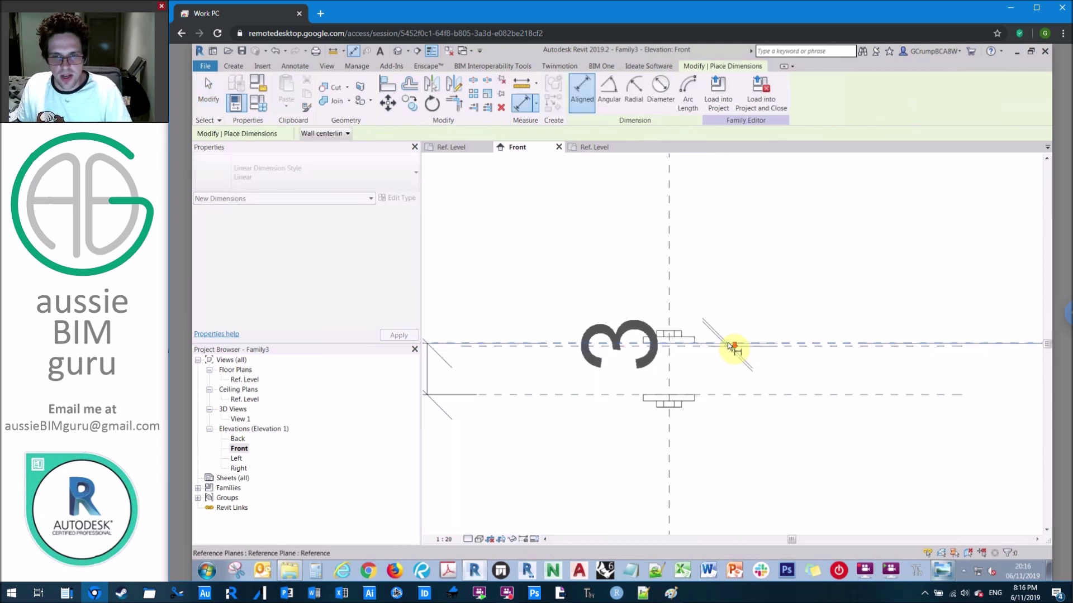
key("Escape")
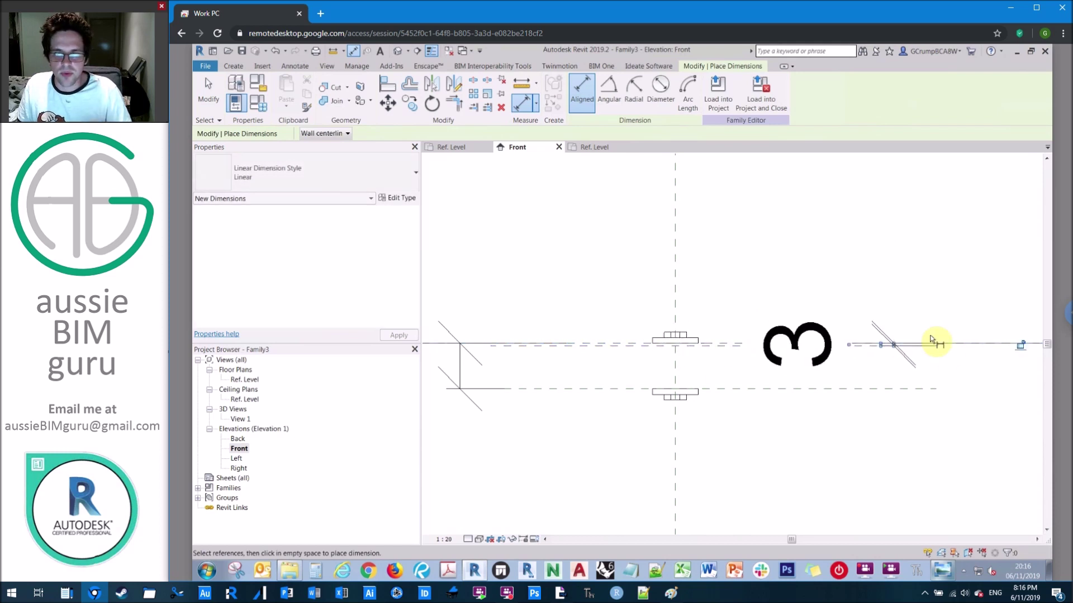
In the Ref. Level floor plan, start an extrusion and sketch a 3.75 mm radius circle centred on the reference plane intersection
double_click(242, 380)
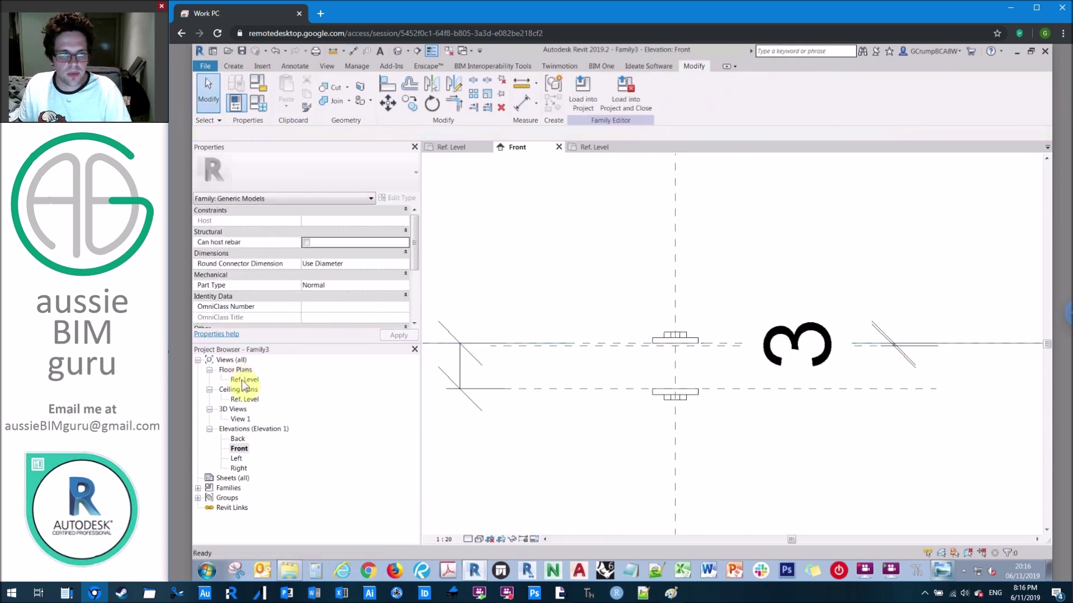
left_click(231, 68)
left_click(284, 85)
left_click(651, 84)
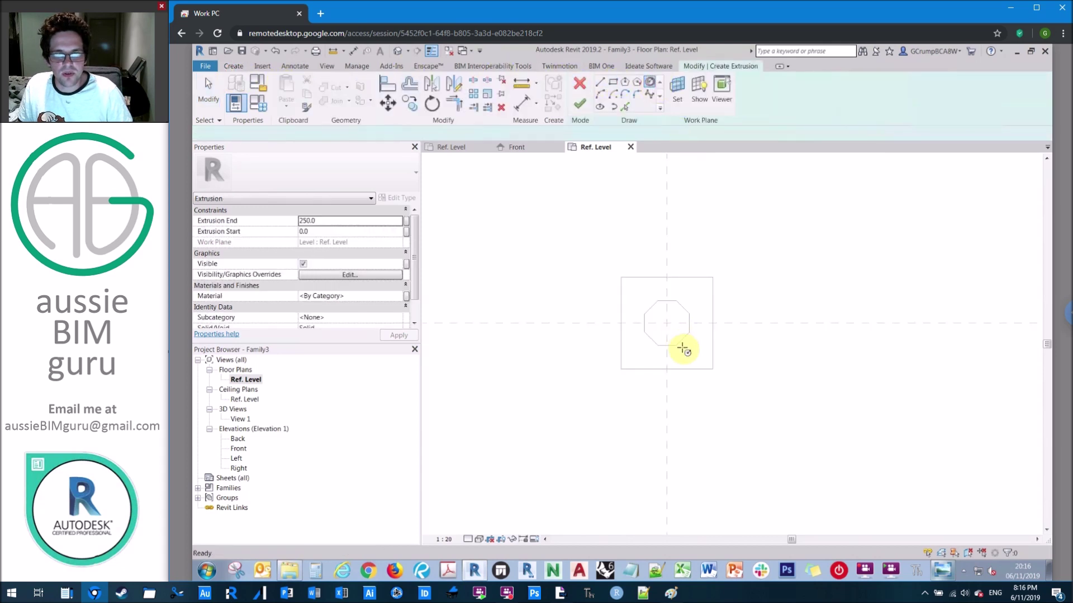
left_click(666, 323)
left_click(664, 302)
type("3.75")
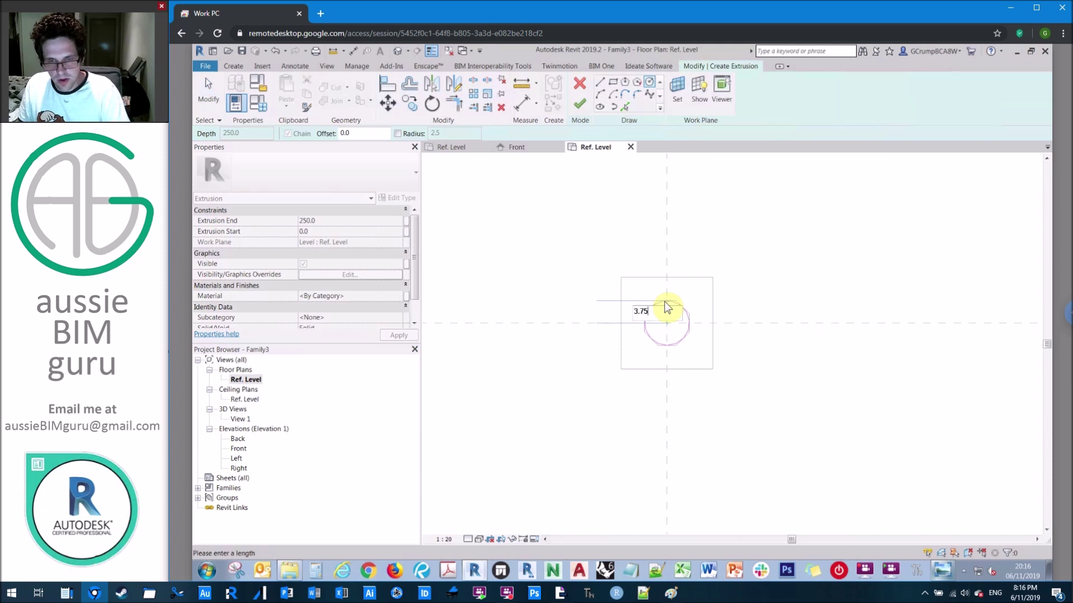
key("Return")
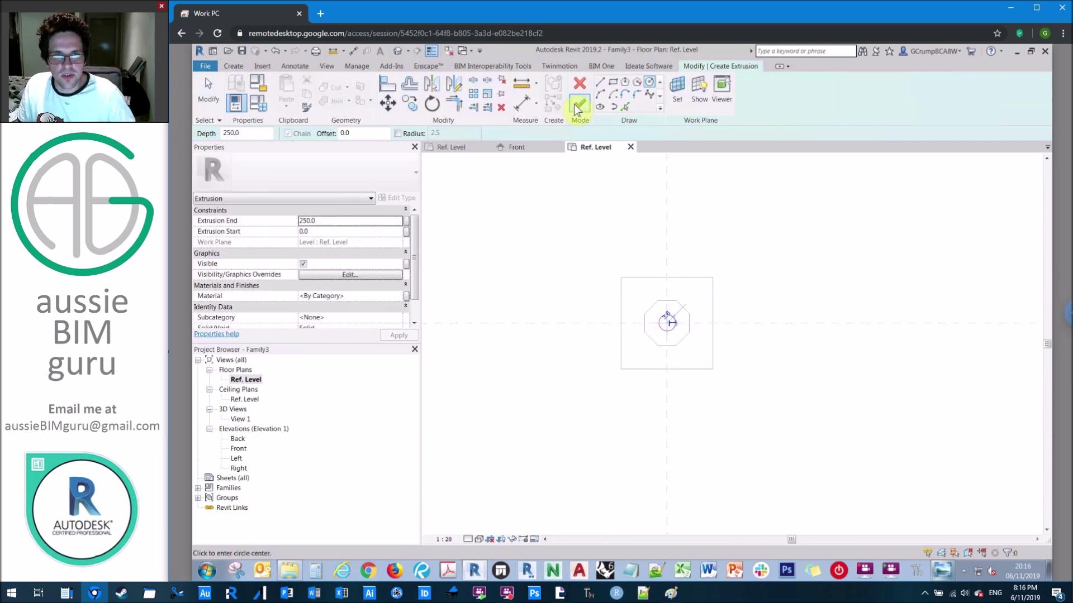
Set the sketched rod circle's radius to 5 mm
scroll(679, 313, "up", 4)
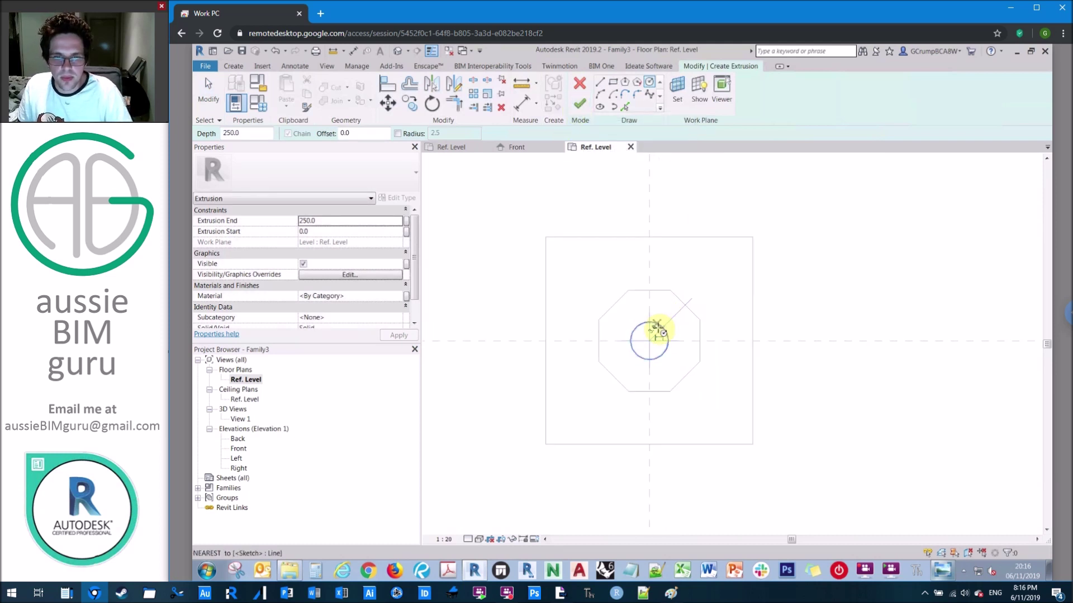
key("Escape")
key("Escape")
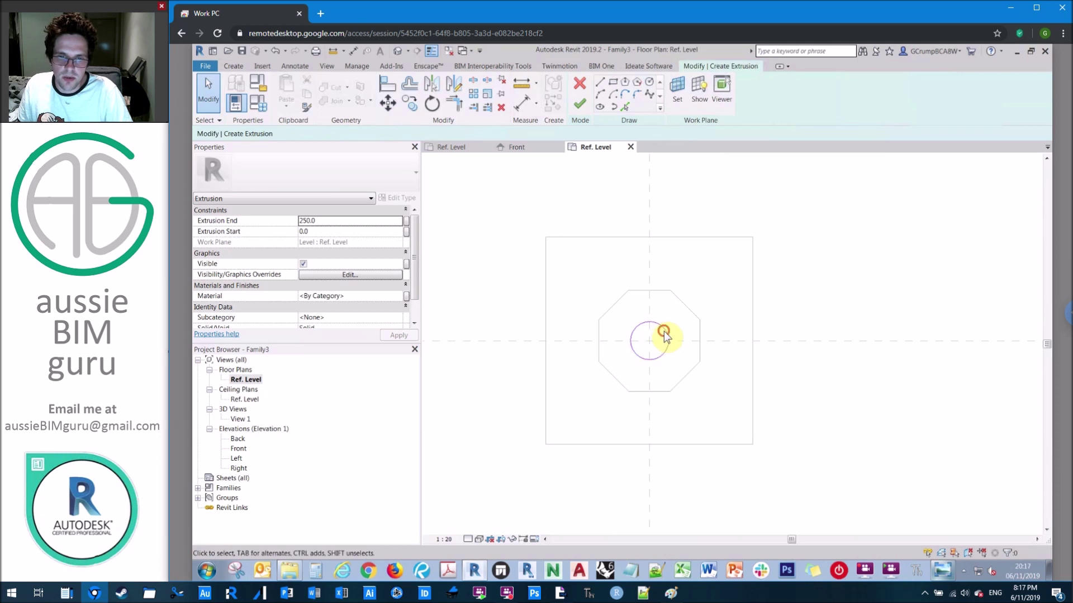
left_click(664, 335)
type("5")
key("Return")
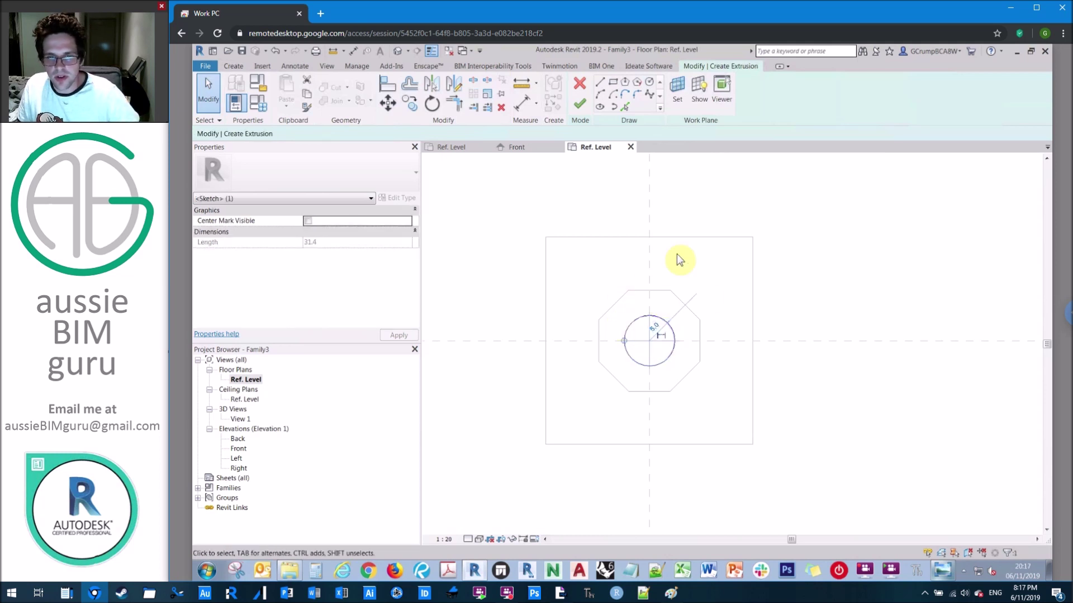
Finish the circular extrusion sketch for the rod and open the Front elevation
left_click(579, 104)
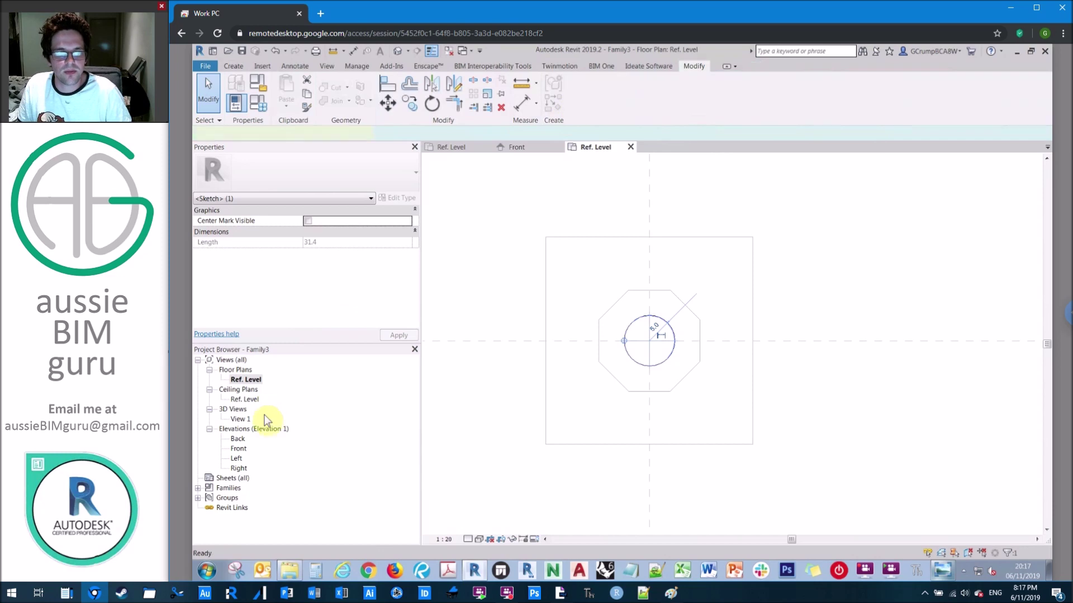
double_click(238, 438)
double_click(239, 448)
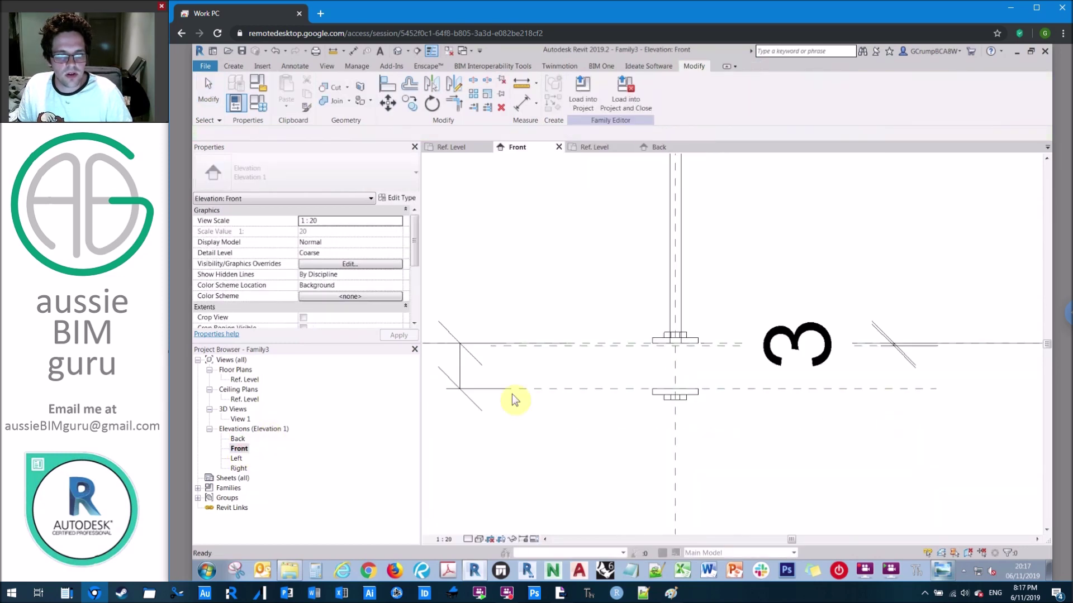
Align the rod extrusion's ends to the 3 mm and 41 mm reference planes between the two lower plates
scroll(675, 346, "down", 3)
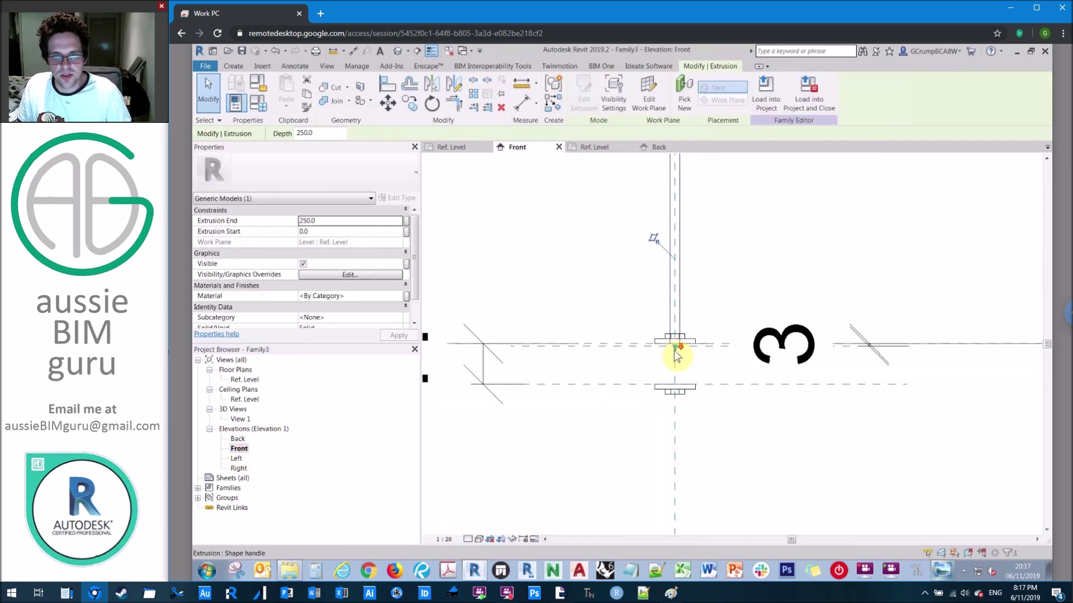
key("a")
key("l")
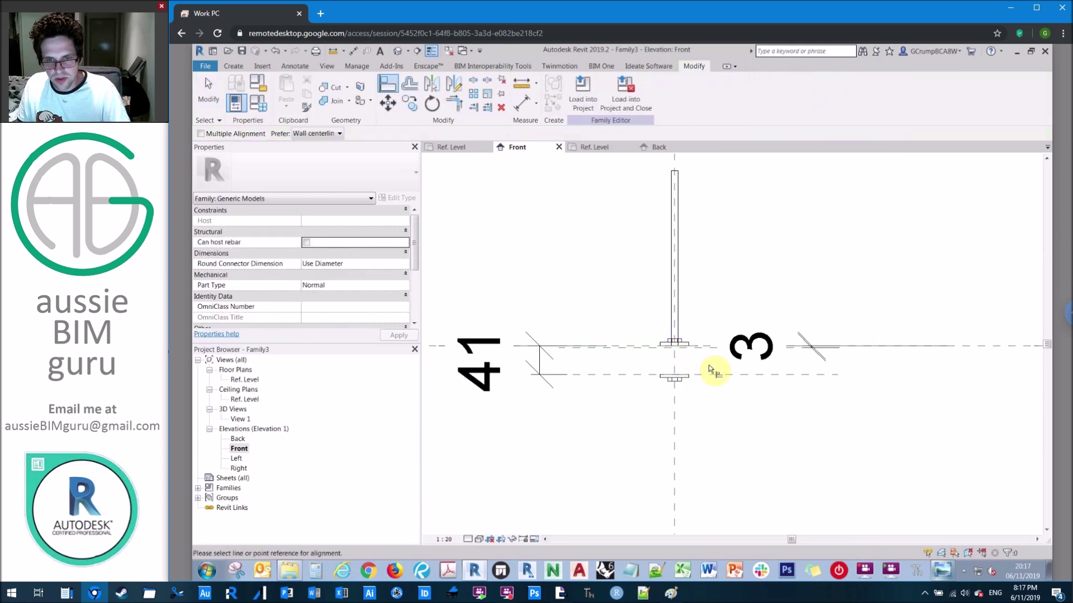
scroll(677, 349, "up", 3)
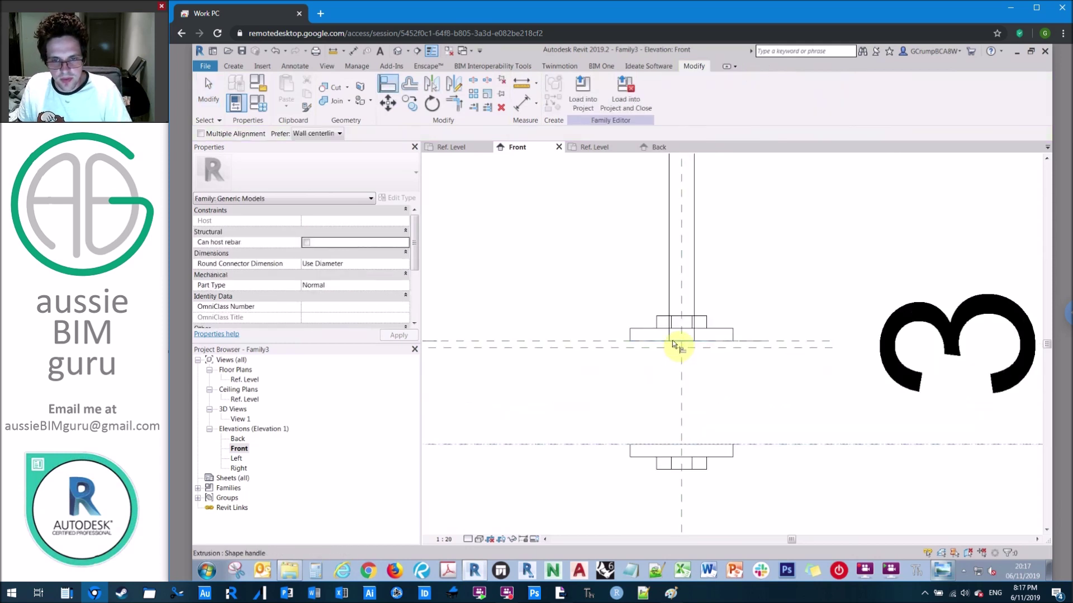
left_click(672, 341)
left_click(764, 347)
scroll(773, 408, "down", 3)
left_click(738, 262)
key("Escape")
key("Escape")
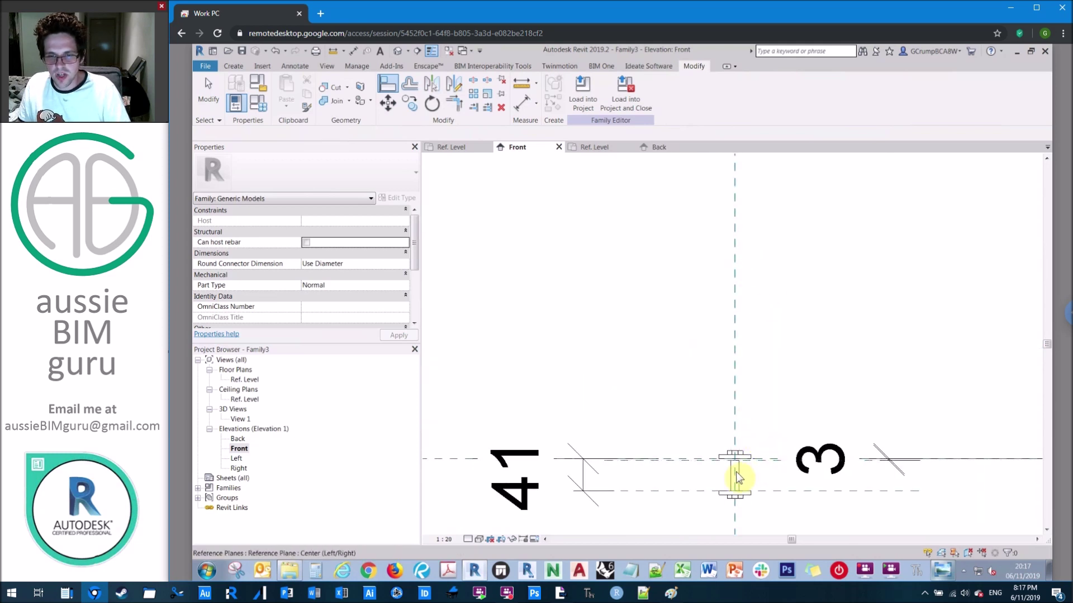
Copy the short rod extrusion in place with a 0 offset and stretch the copy above the plates, from about 43.5 to 169.4
left_click(734, 452)
key("c")
key("o")
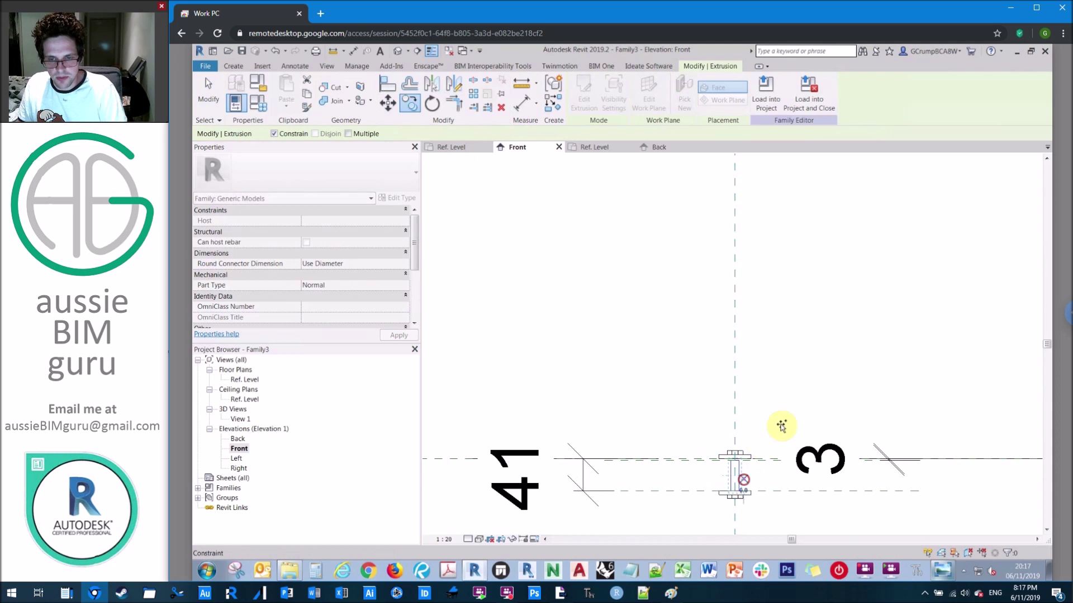
type("0")
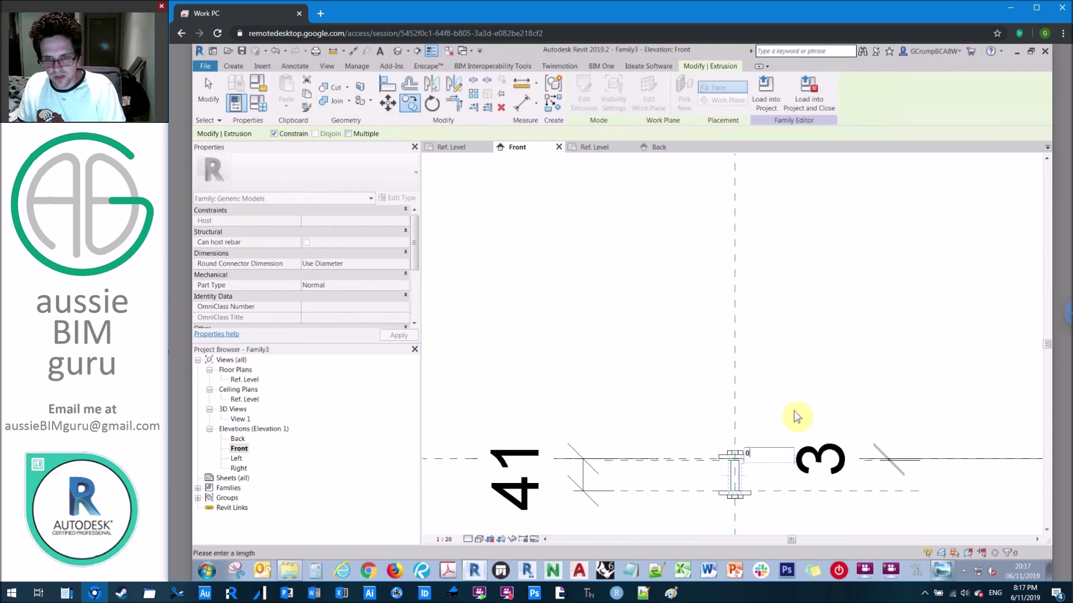
key("Escape")
left_click_drag(736, 453, 748, 324)
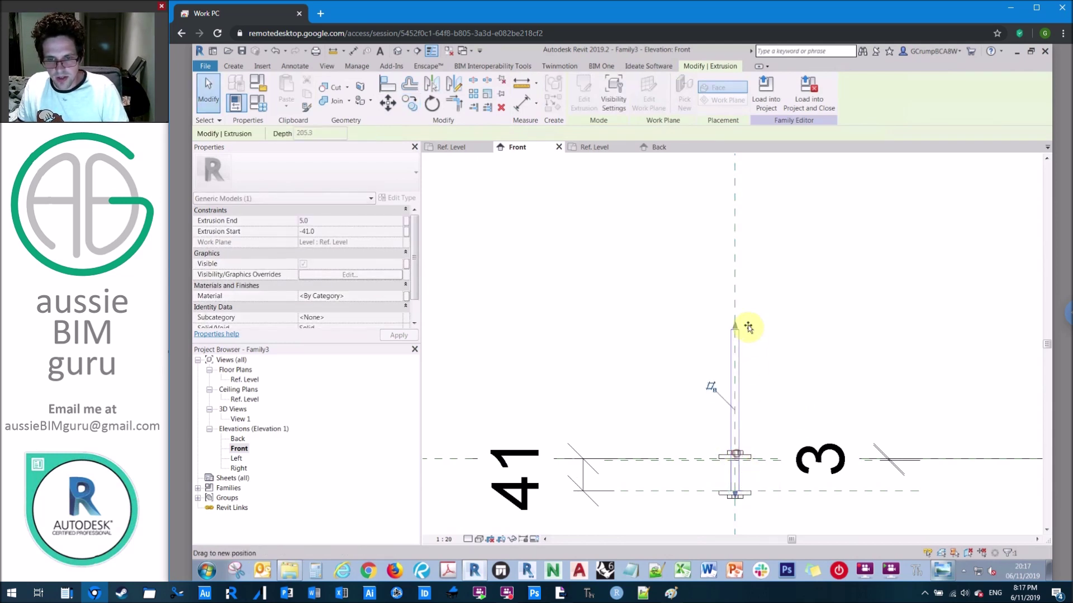
key("a")
key("l")
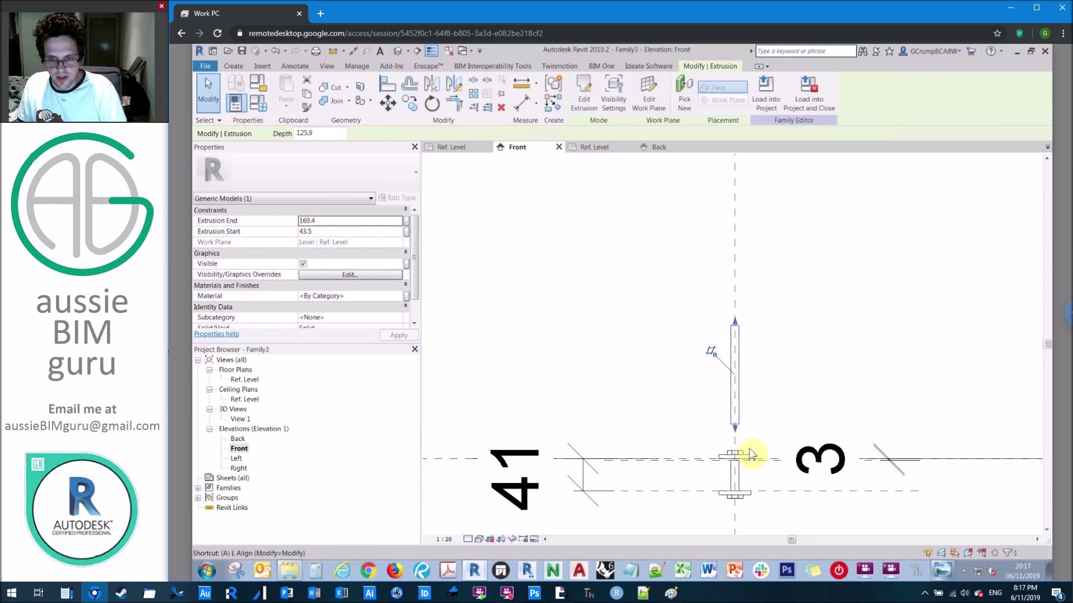
scroll(744, 451, "up", 2)
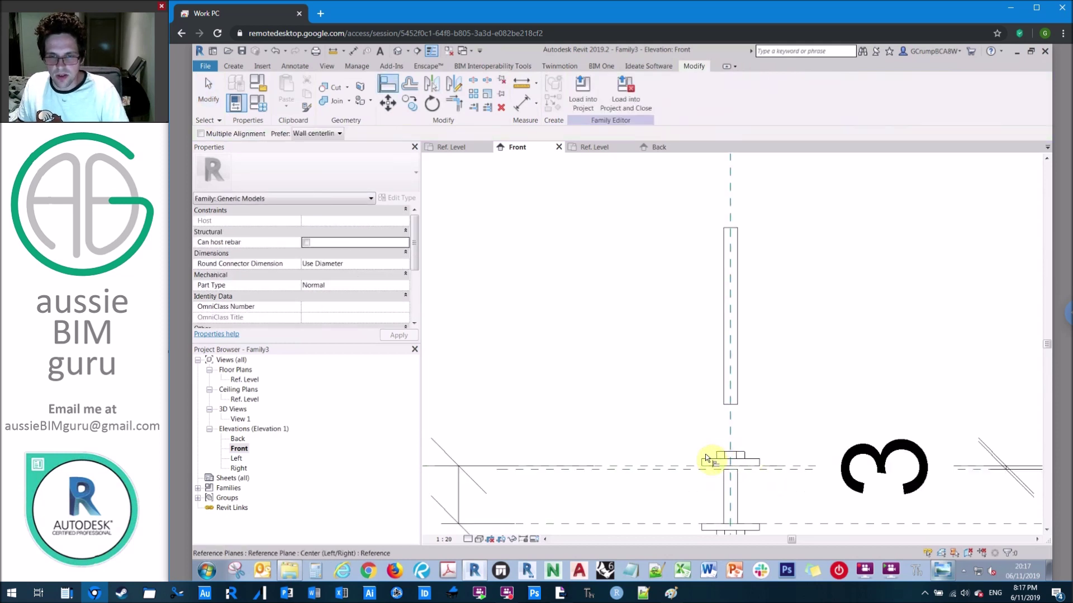
key("Escape")
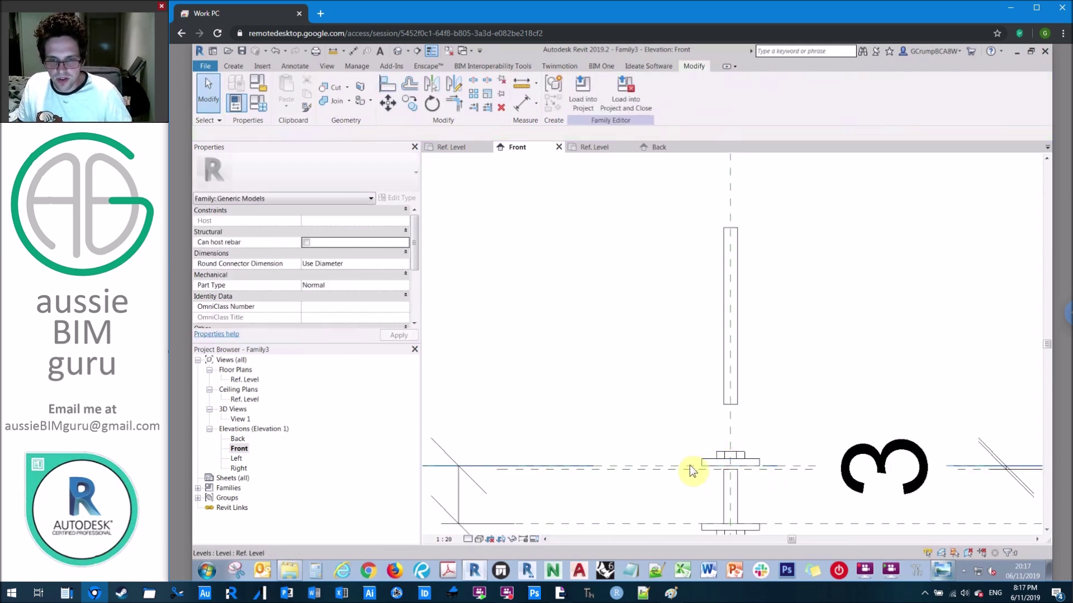
Set the Extrusion Start of the upper rod copy to 10
left_click(725, 405)
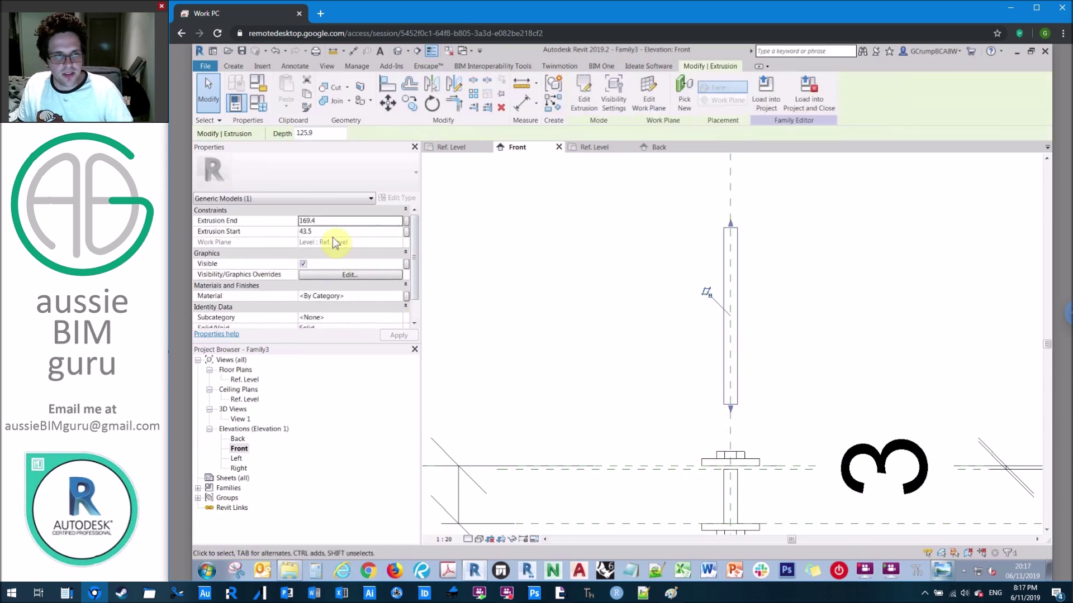
left_click(334, 232)
type("10")
Copy the reference plane at the top plate 10 mm downward and set the copy to Not a Reference
middle_click_drag(586, 320, 694, 343)
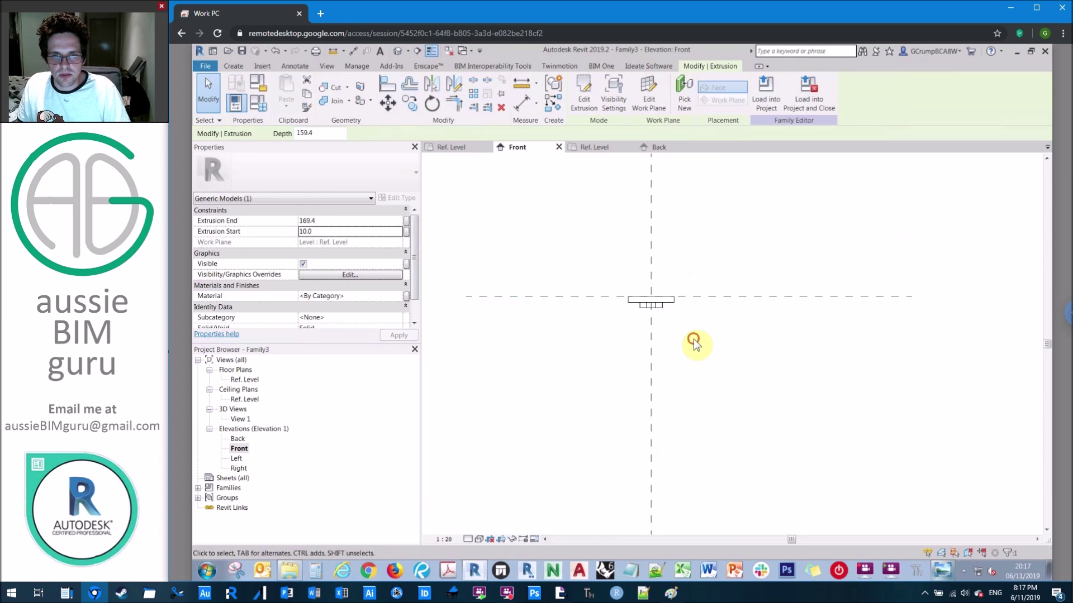
left_click(694, 343)
scroll(681, 302, "up", 2)
left_click(688, 296)
left_click_drag(662, 297, 665, 313, "ctrl")
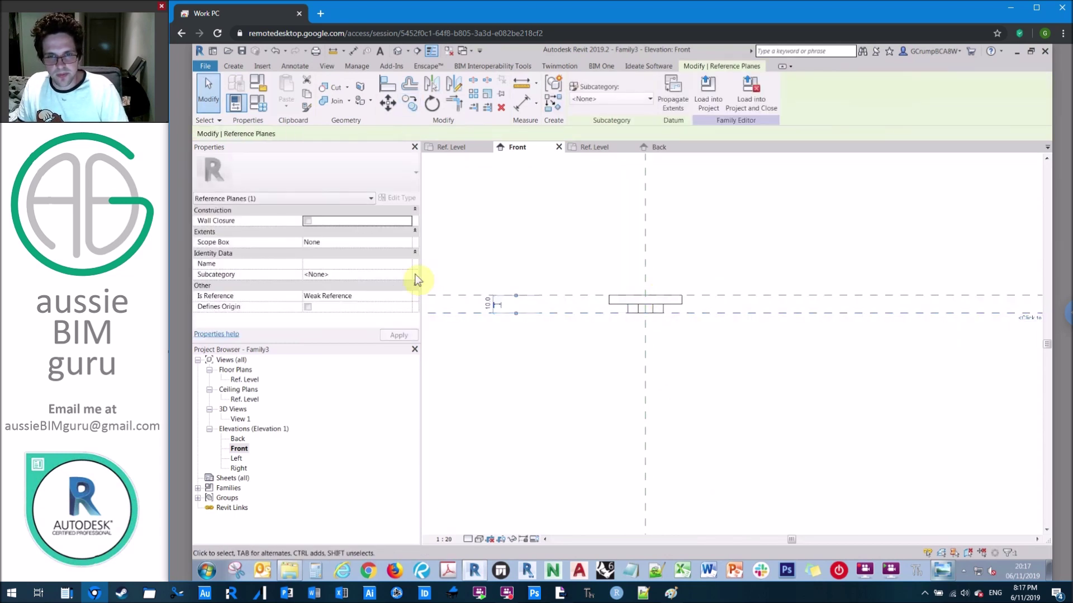
left_click(411, 297)
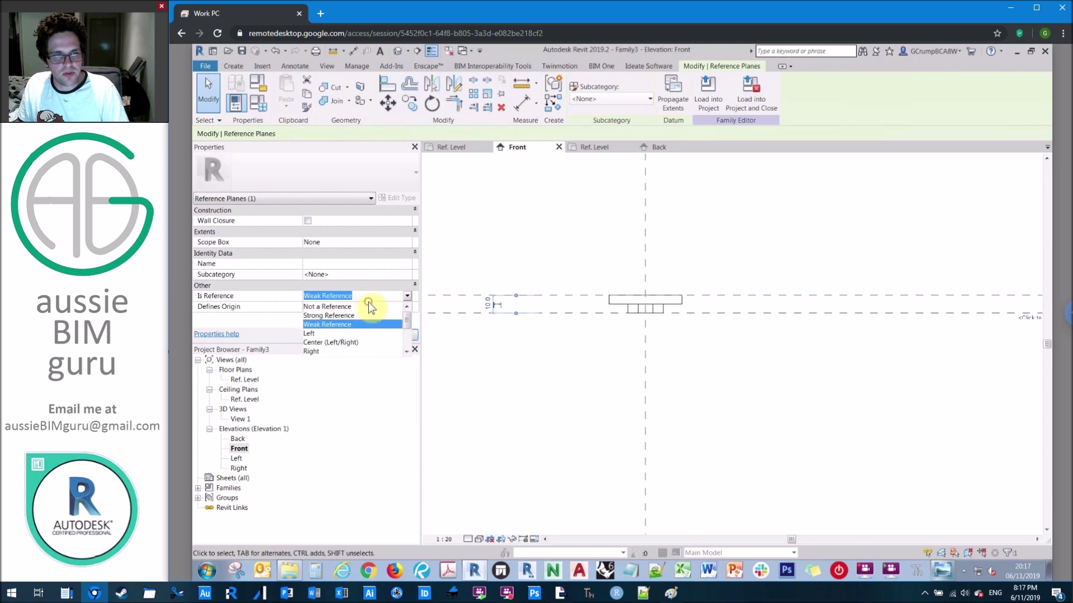
left_click(371, 306)
Place an aligned dimension between the two reference planes at the top plate
key("d")
key("i")
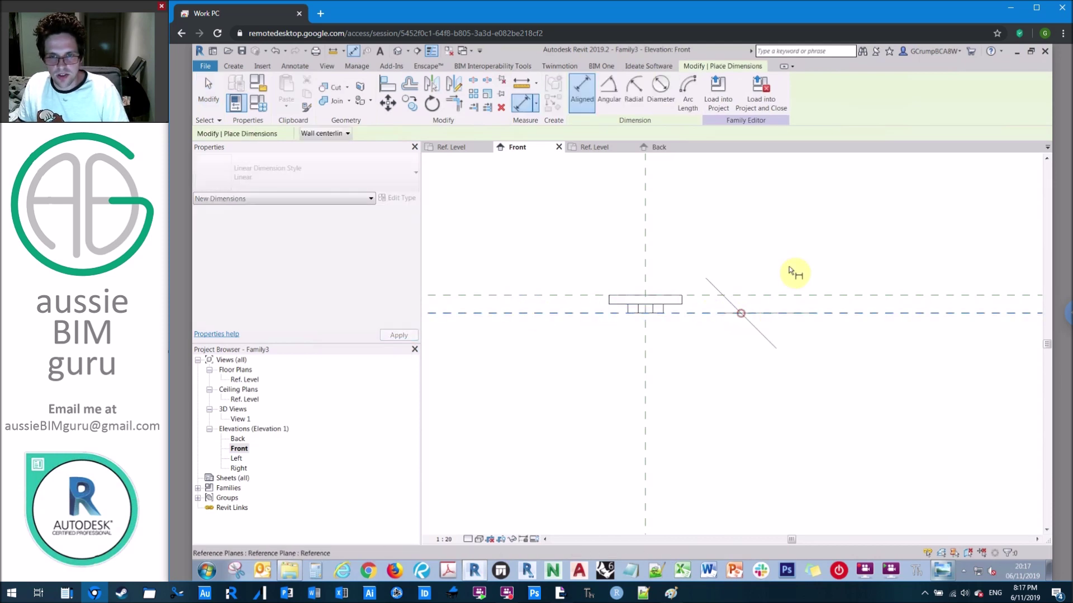
left_click(799, 296)
scroll(944, 290, "down", 2)
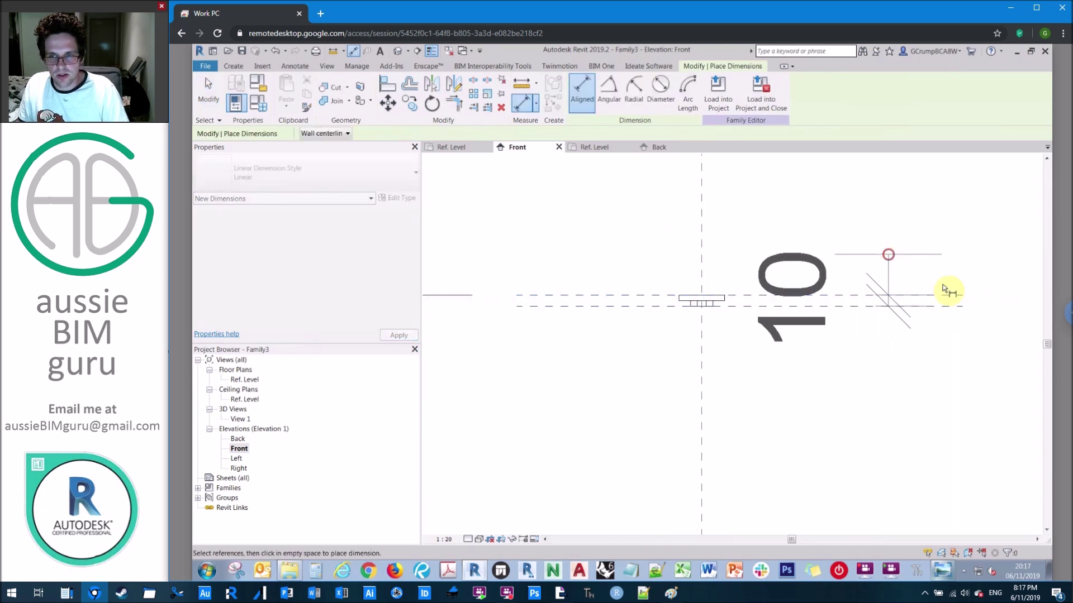
key("Escape")
Align the top end of the upper rod to the lower of the two top reference planes
key("a")
key("l")
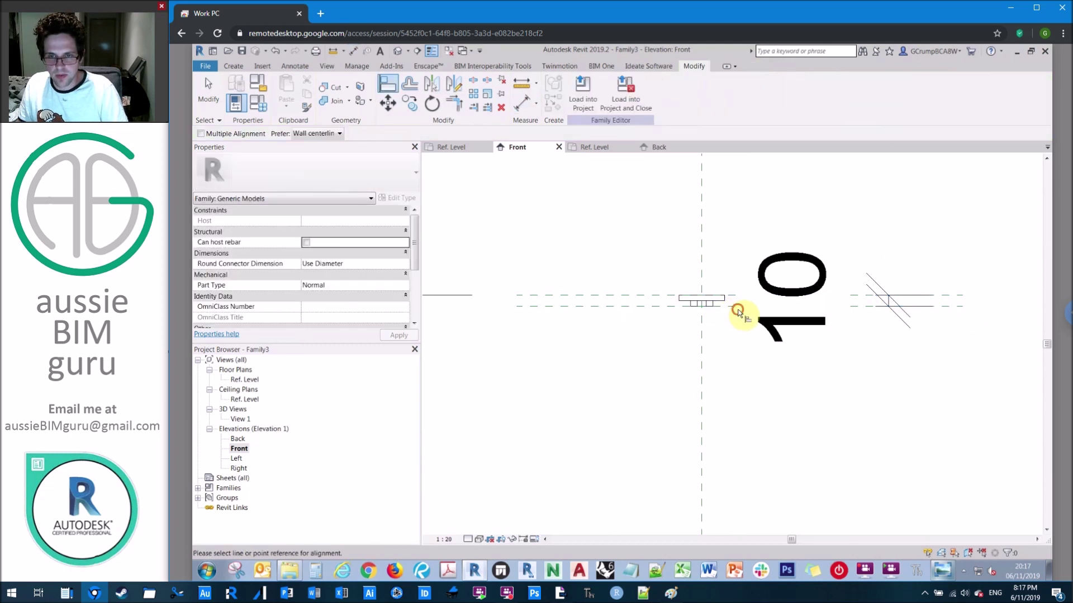
left_click(731, 305)
scroll(732, 311, "down", 2)
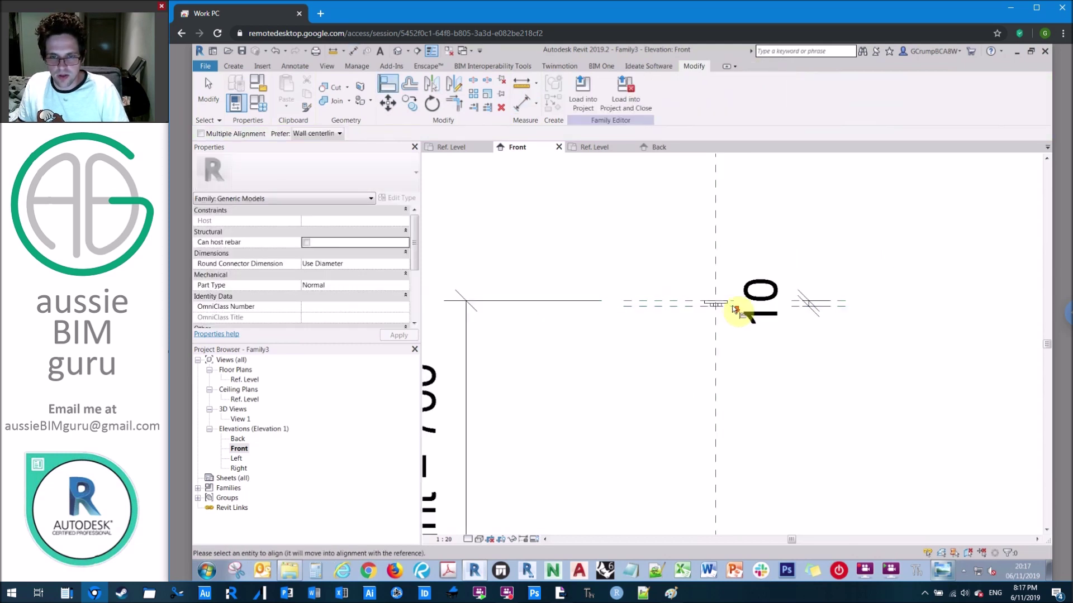
scroll(736, 396, "up", 3)
left_click(725, 407)
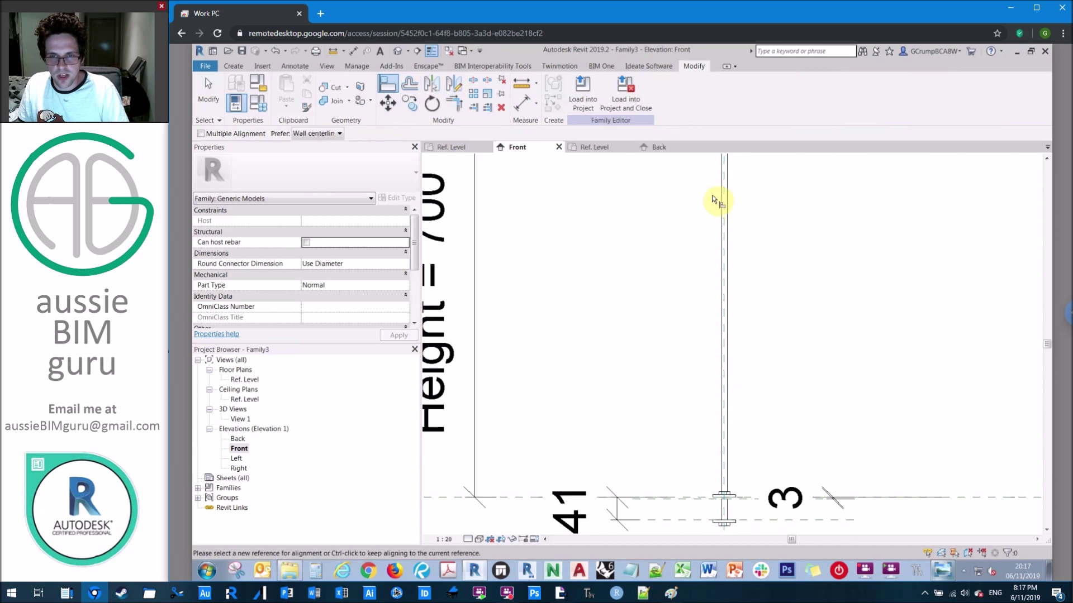
middle_click_drag(709, 216, 735, 378)
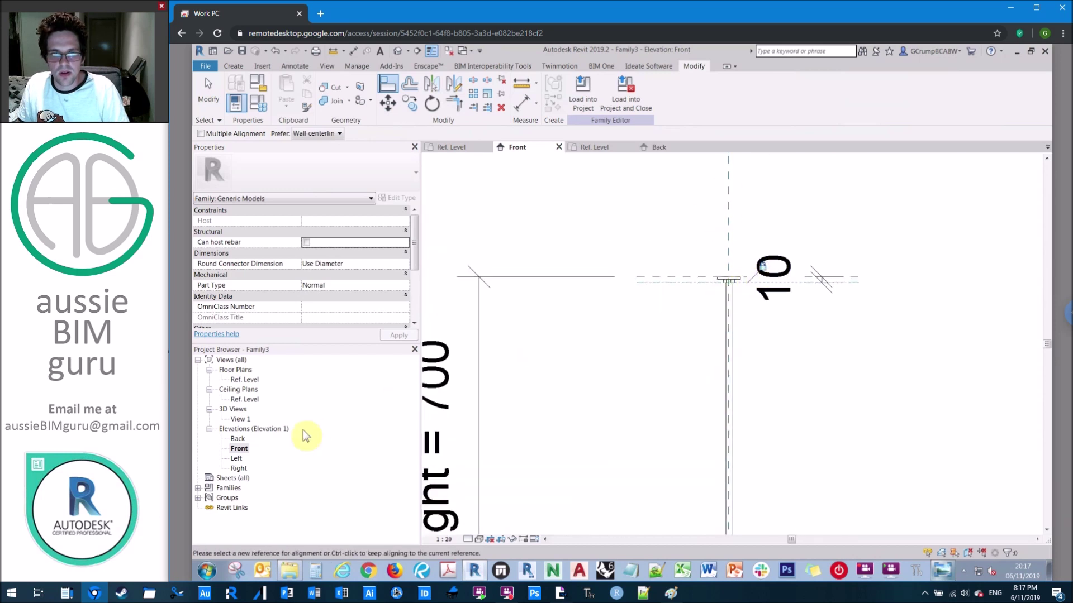
Open the 3D view of the family and purge its unused content
double_click(240, 420)
middle_click_drag(667, 326, 629, 344, "shift")
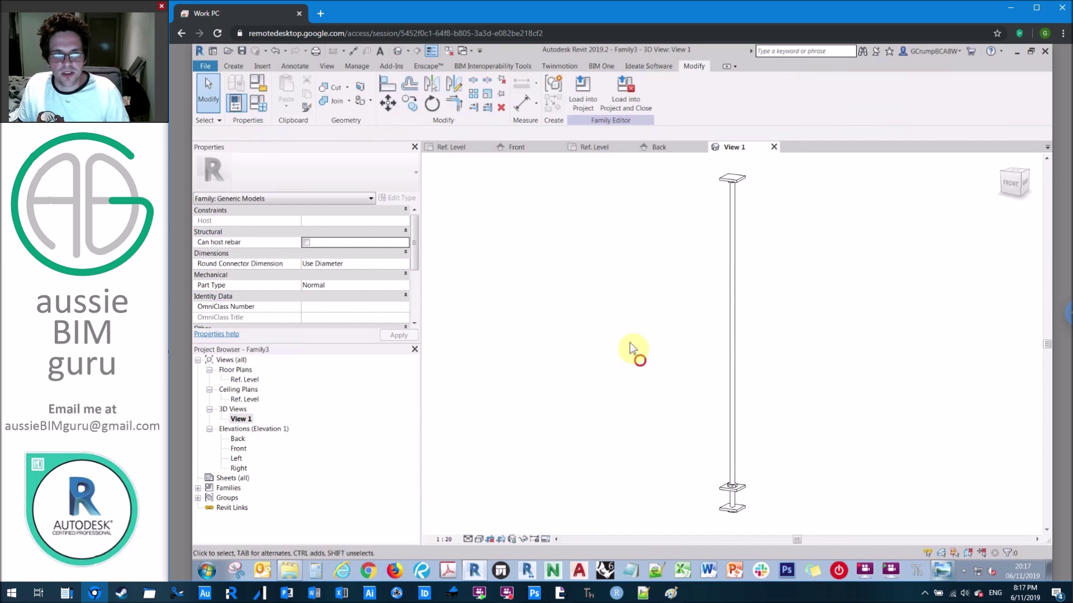
left_click(370, 65)
left_click(406, 92)
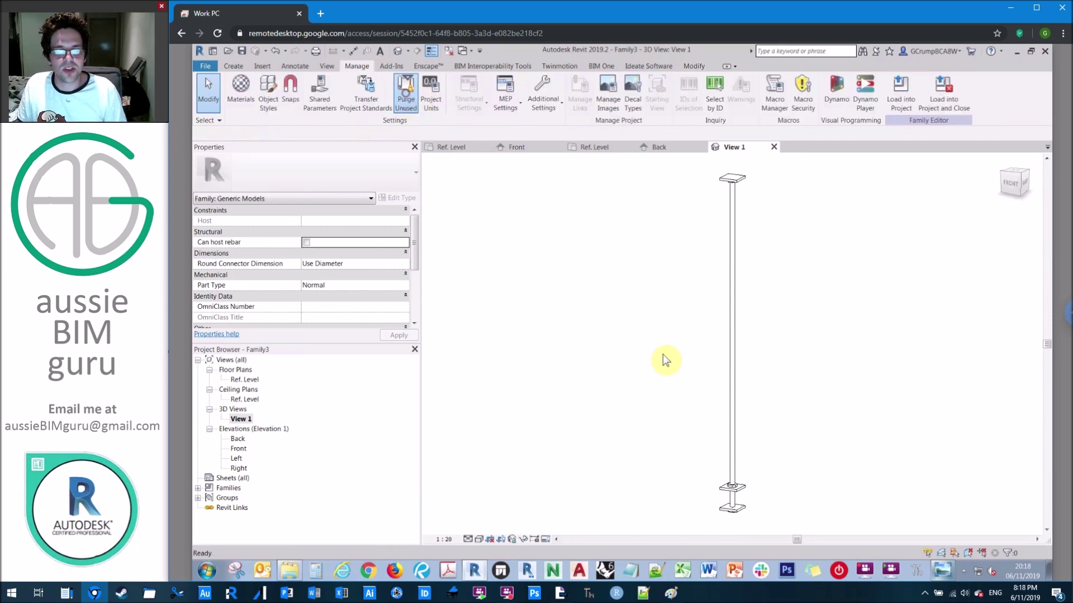
left_click(783, 447)
scroll(679, 326, "down", 2)
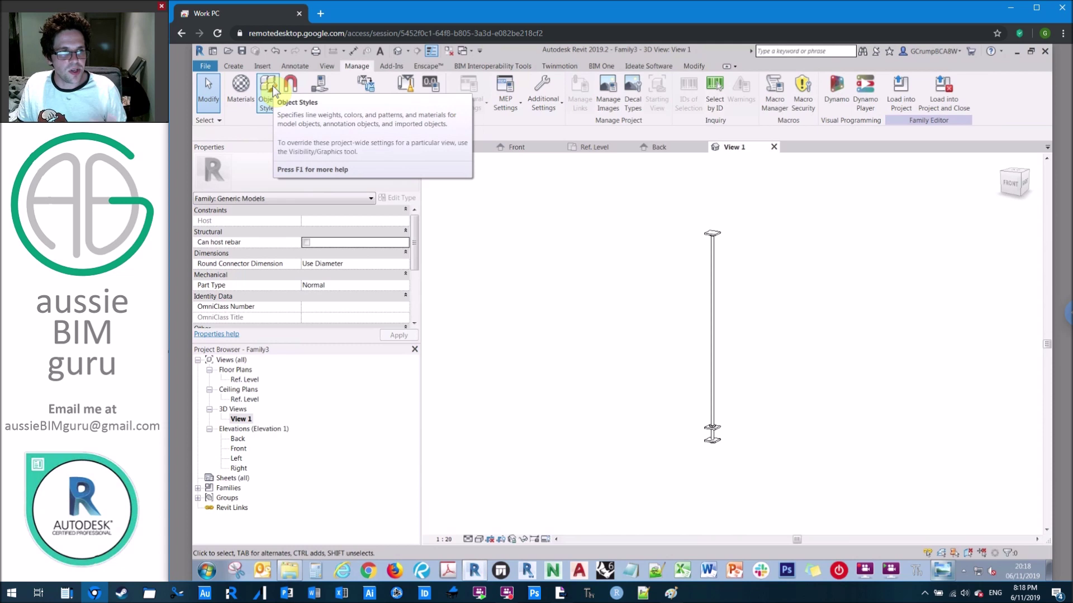
Create a Generic Models subcategory named Thread in the object styles
left_click(269, 90)
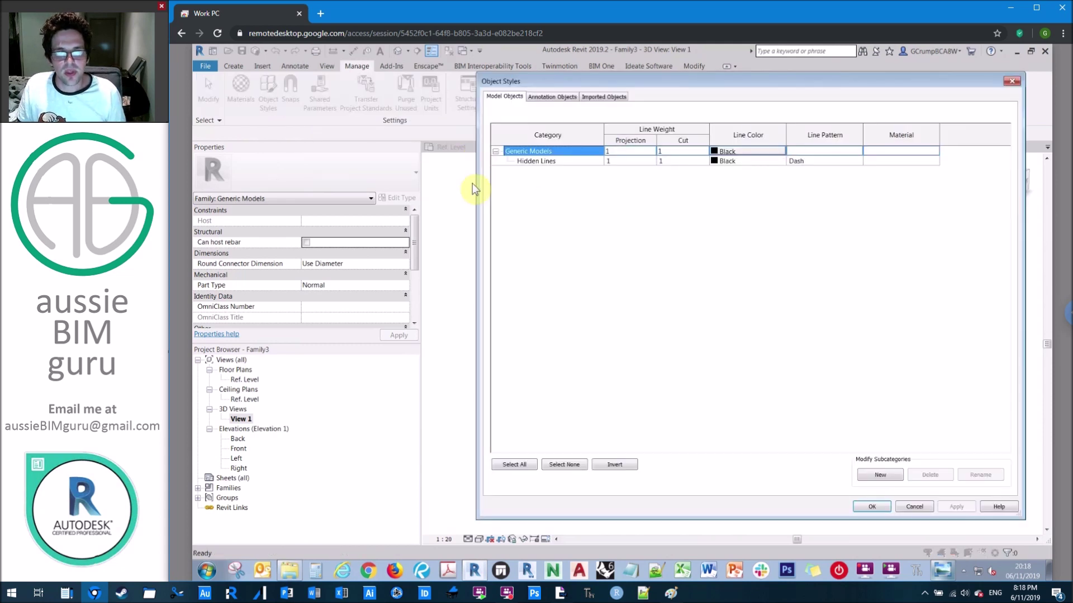
left_click(534, 161)
left_click(859, 471)
type("Thread")
key("Return")
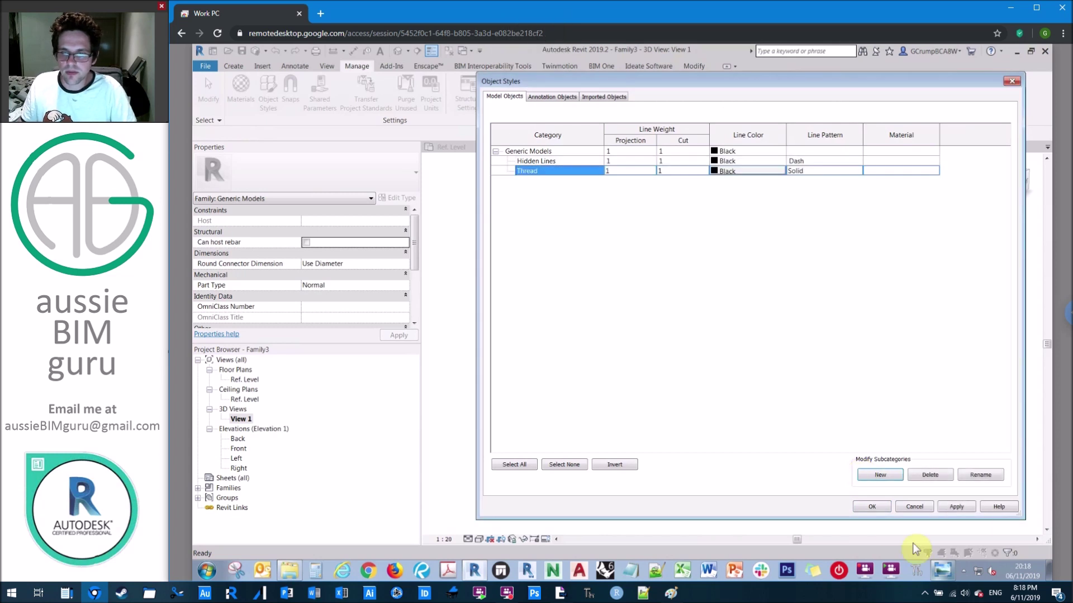
left_click(871, 507)
Assign the Thread subcategory to all of the family's extrusions
left_click(712, 335)
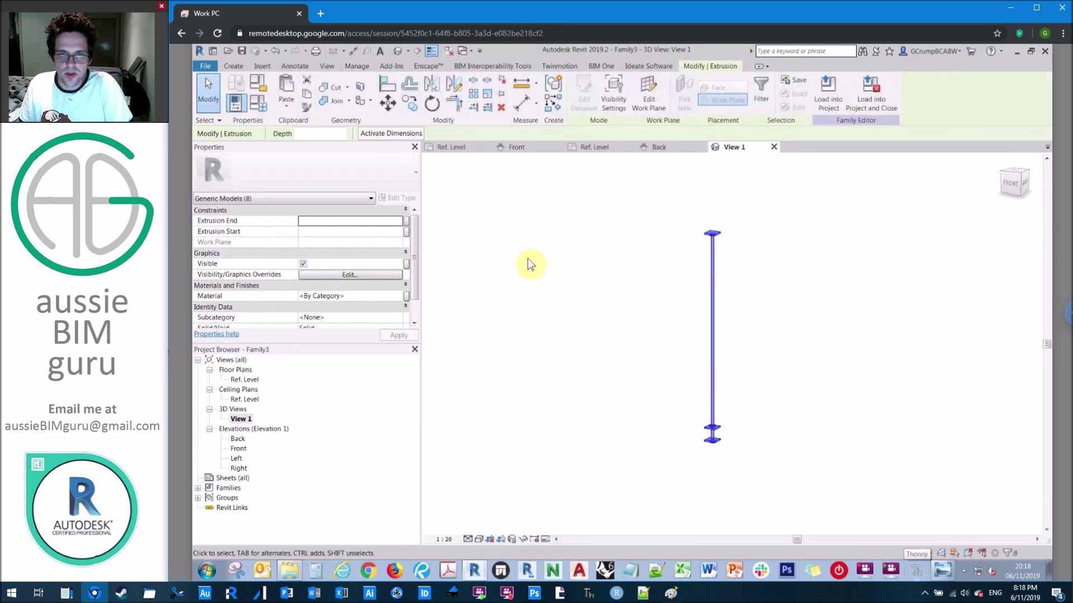
left_click(395, 321)
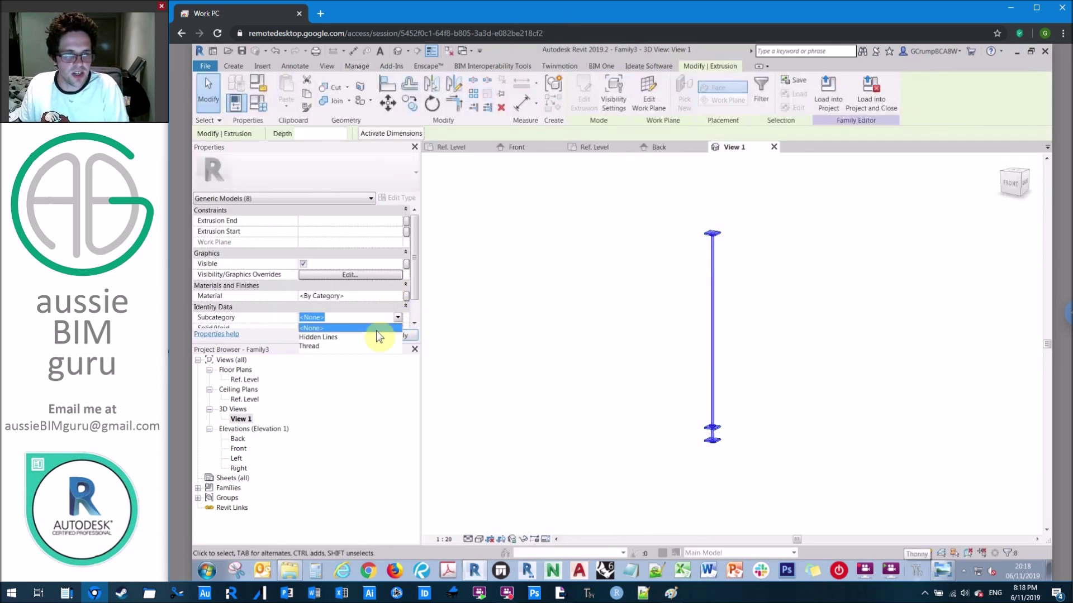
left_click(343, 346)
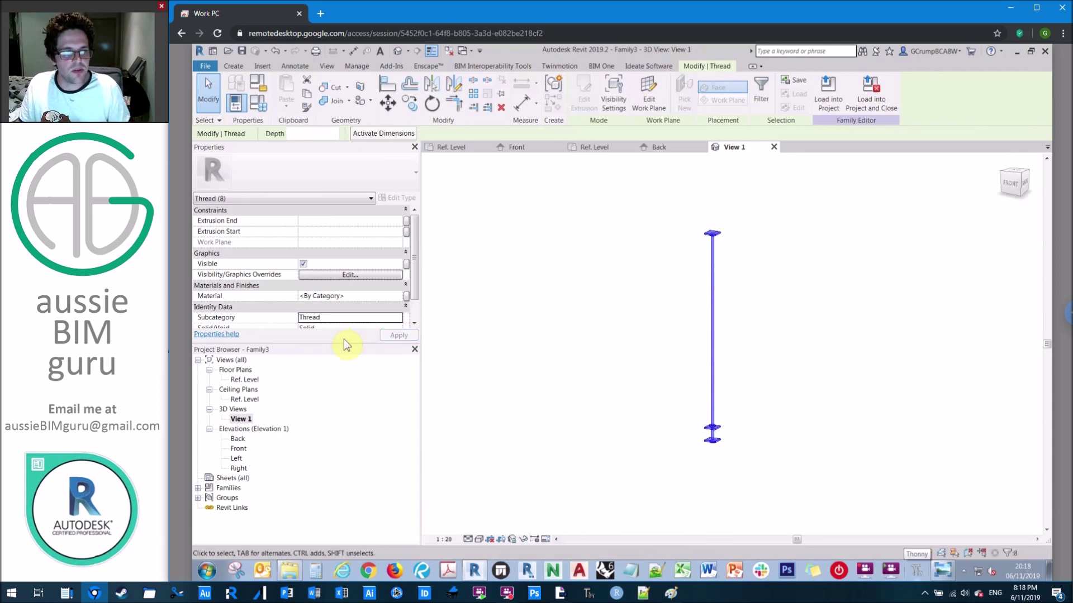
Associate the material of all extrusions with a new family parameter named Material under Materials and Finishes
left_click(406, 296)
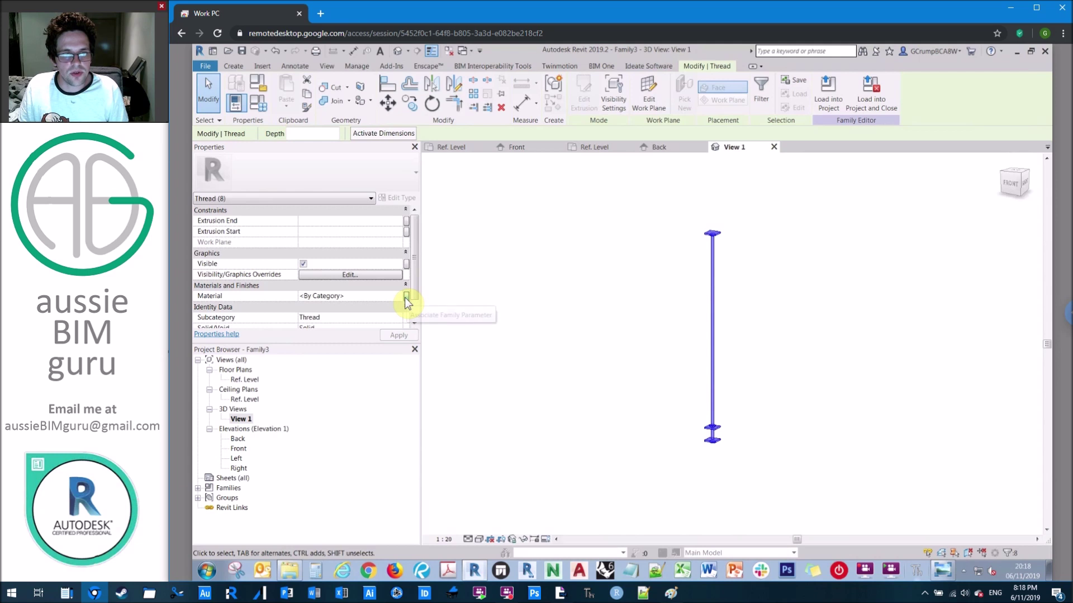
left_click(405, 299)
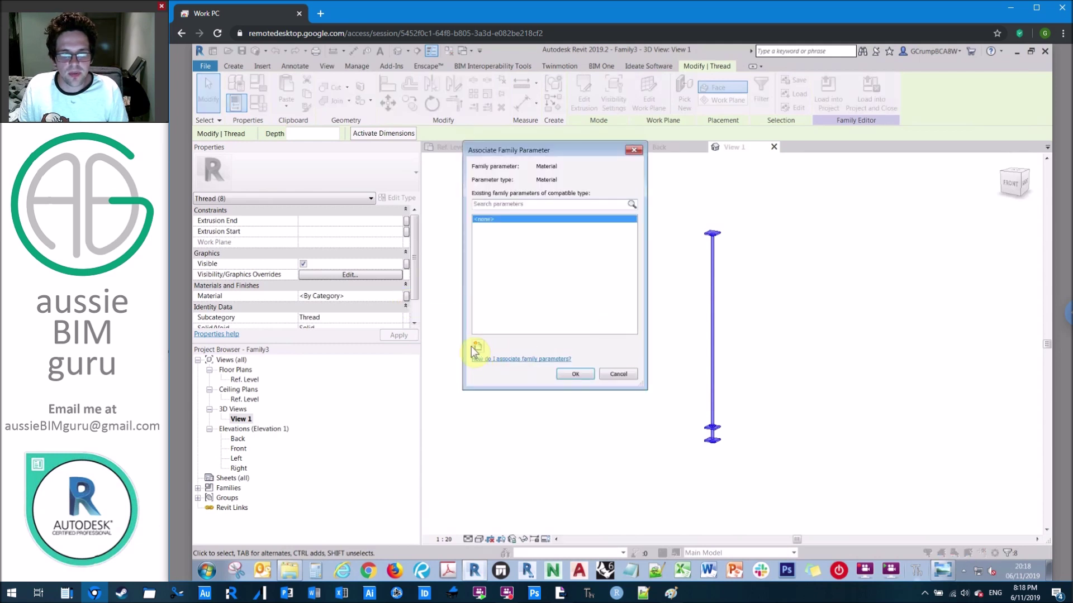
left_click(477, 343)
type("Material")
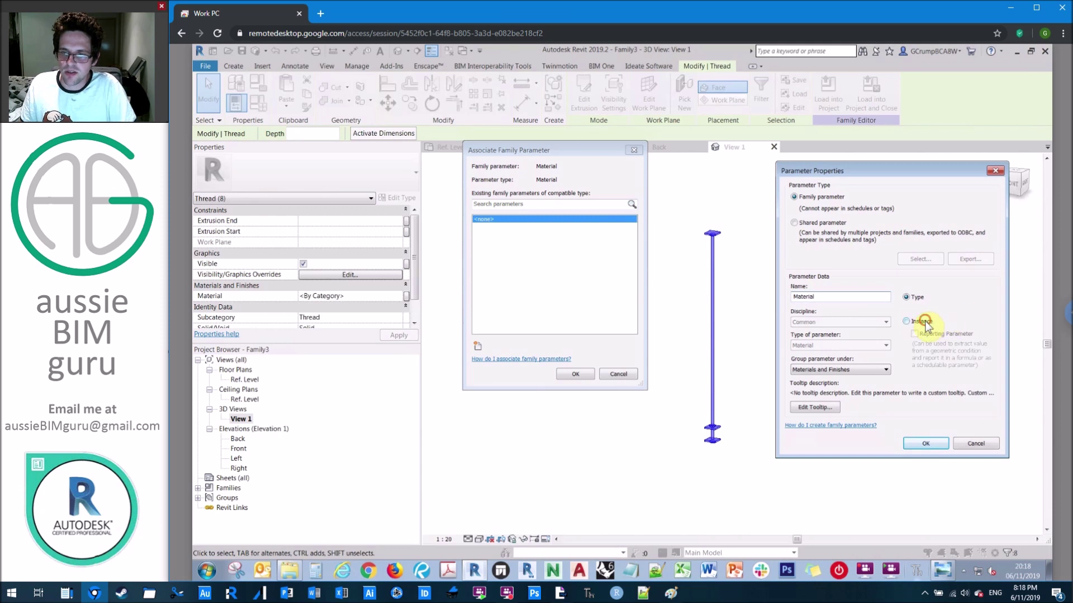
left_click(923, 444)
left_click(565, 375)
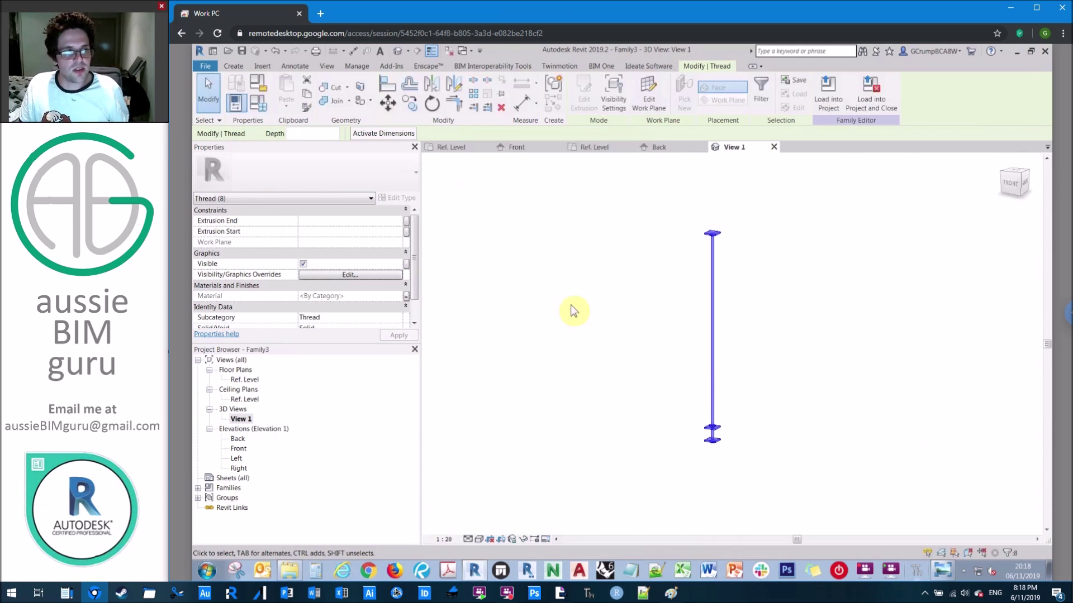
Create a new family type named Typical
left_click(218, 92)
left_click(235, 103)
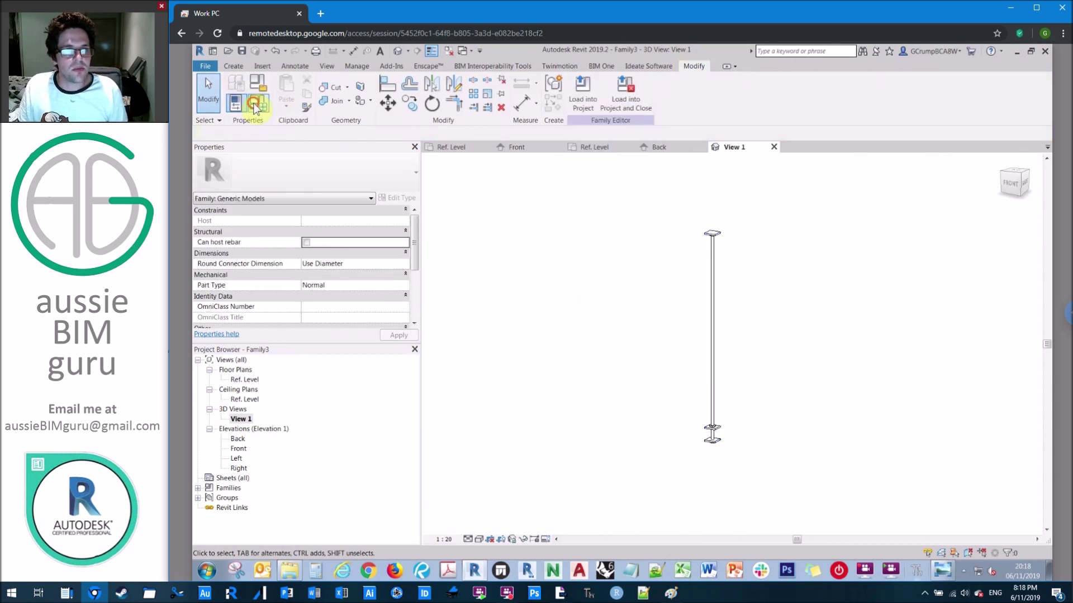
left_click(759, 126)
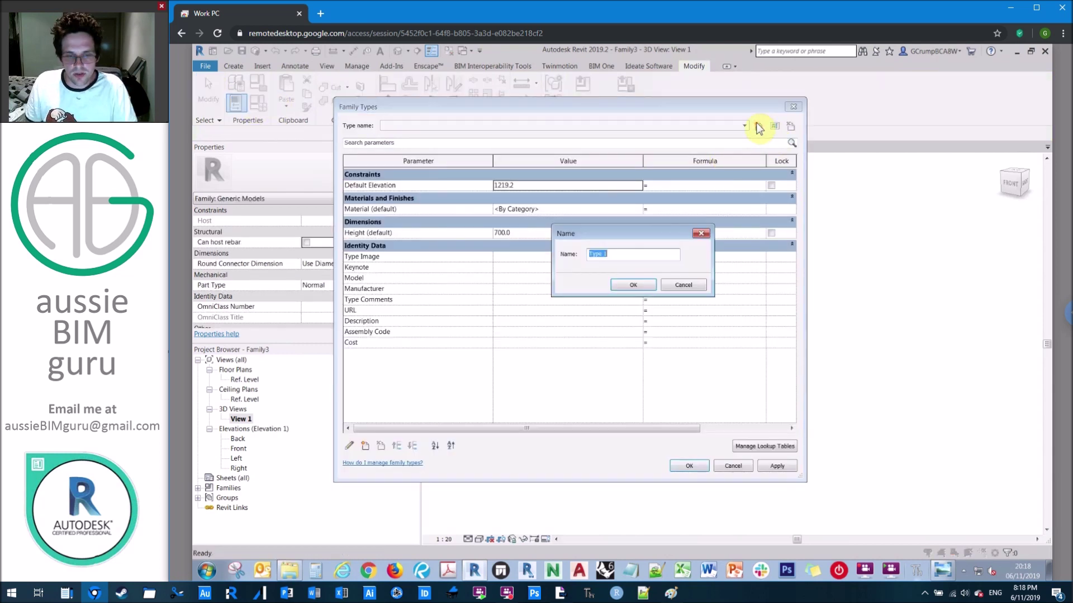
key("Caps_Lock")
key("Return")
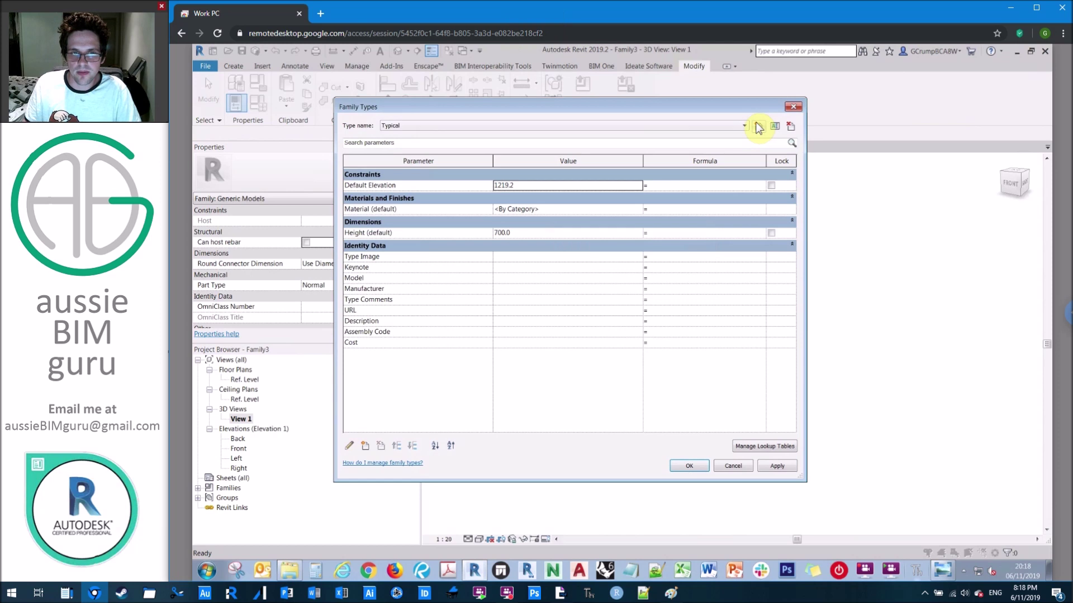
left_click(693, 468)
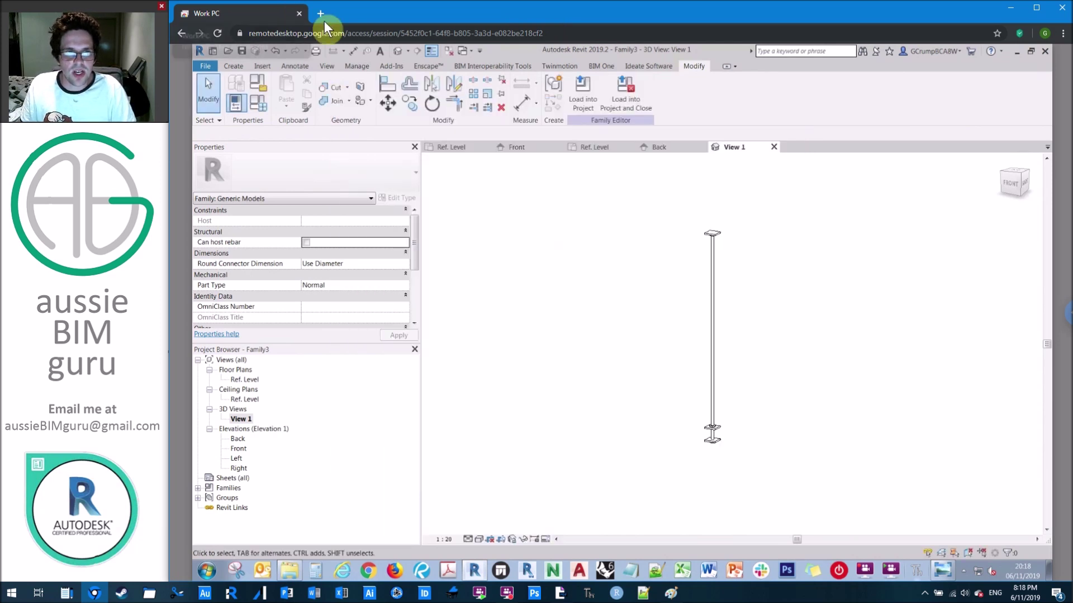
Purge the family's unused content again
left_click(356, 66)
left_click(406, 90)
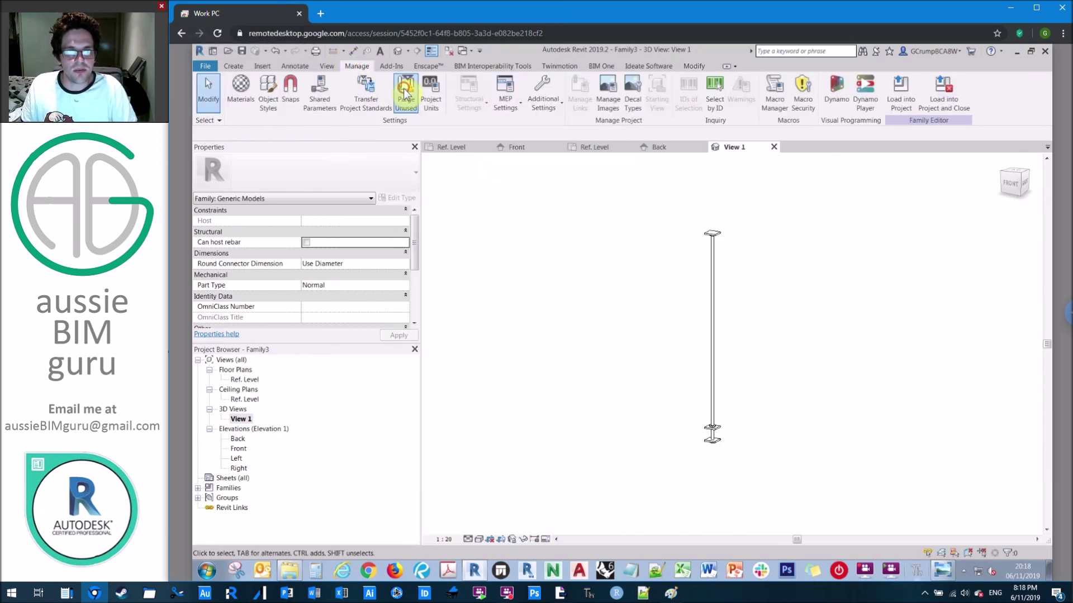
left_click(788, 447)
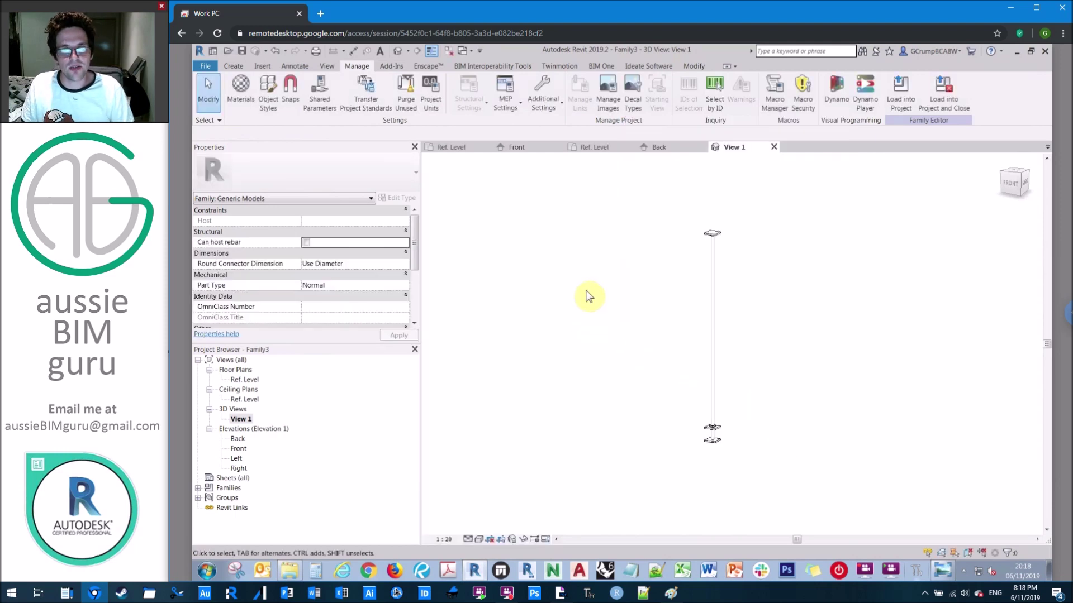
Save the family in the Components folder as ABG_GEN-c_Unistrut-Thread-Type1
left_click(206, 67)
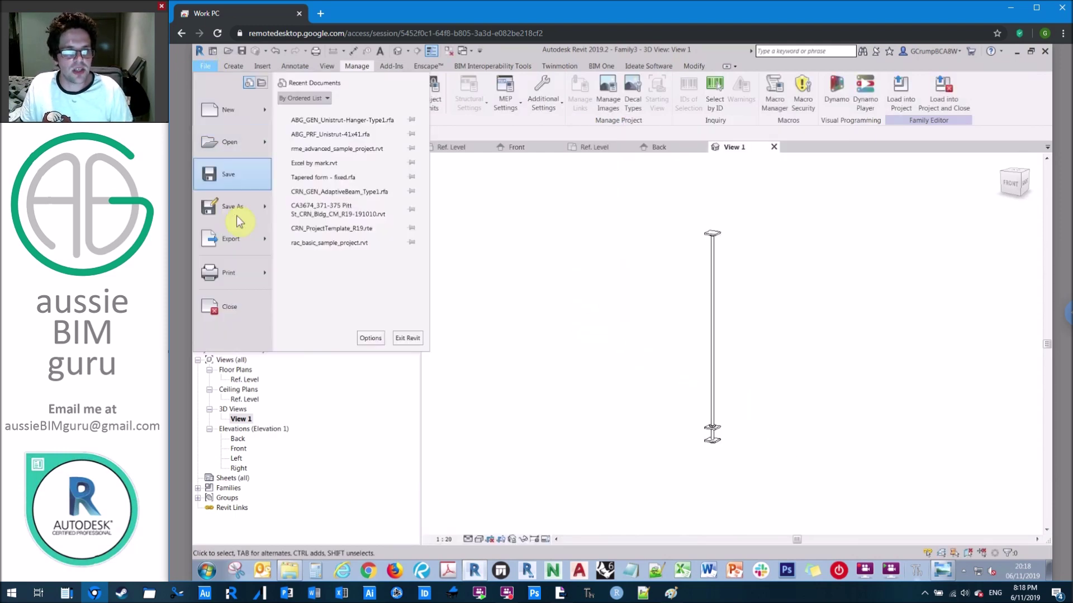
mouse_move(239, 218)
left_click(311, 193)
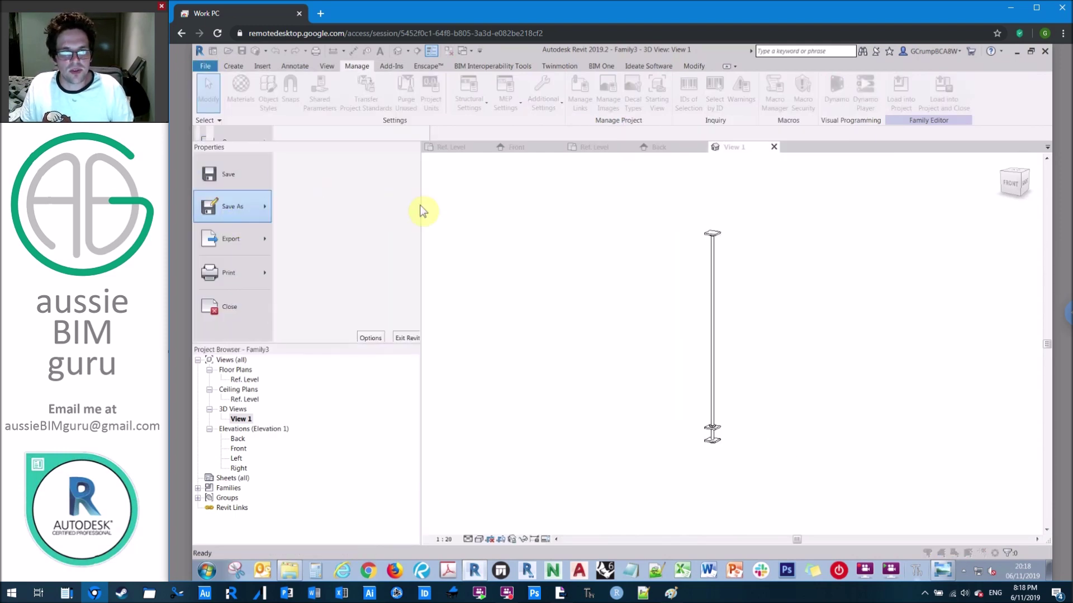
left_click(709, 211)
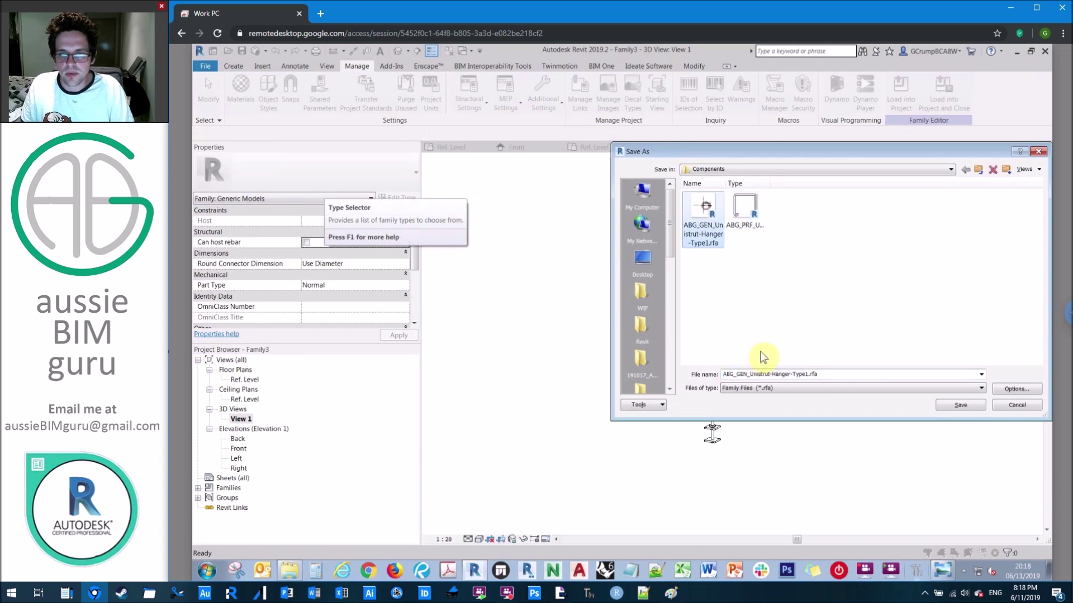
left_click(751, 371)
left_click(747, 374)
type("-d")
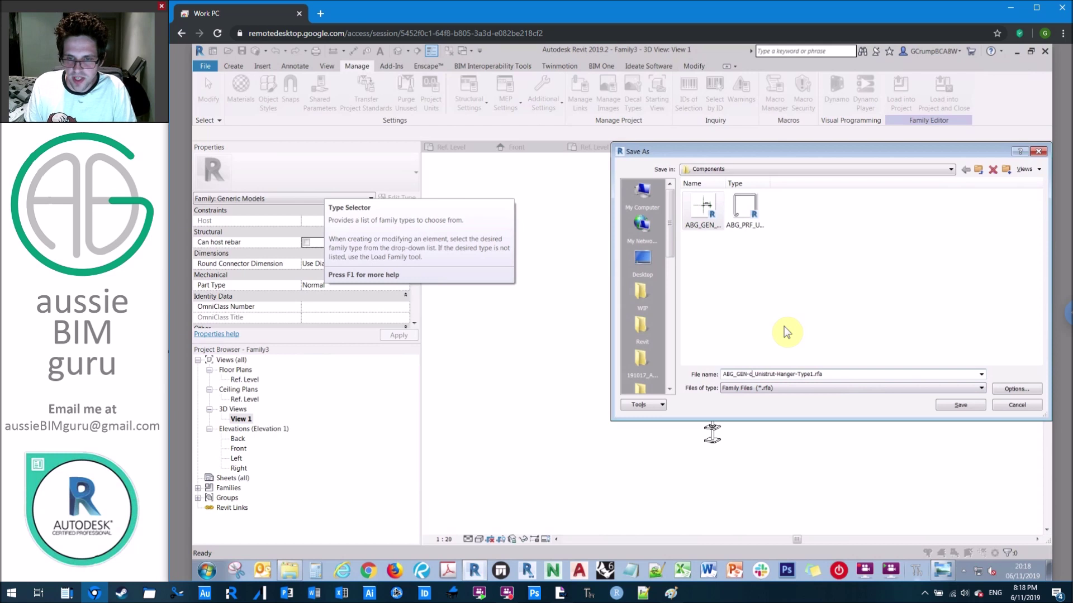
key("Right")
key("Right")
key("Right")
key("Right")
key("Right")
key("Right")
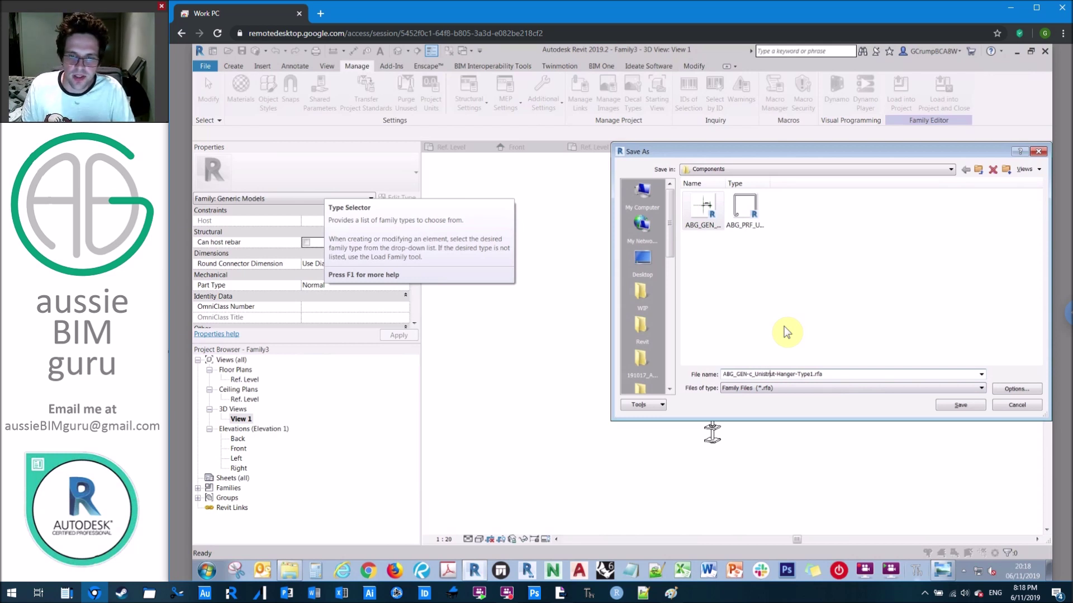
key("BackSpace")
key("BackSpace")
key("BackSpace")
key("BackSpace")
key("BackSpace")
key("BackSpace")
key("BackSpace")
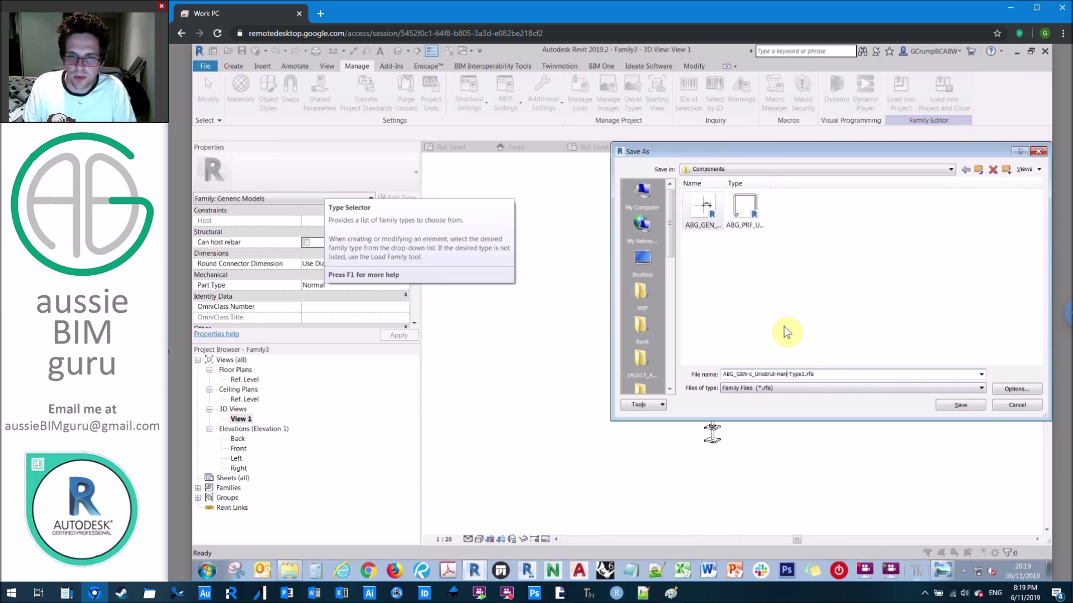
type("-")
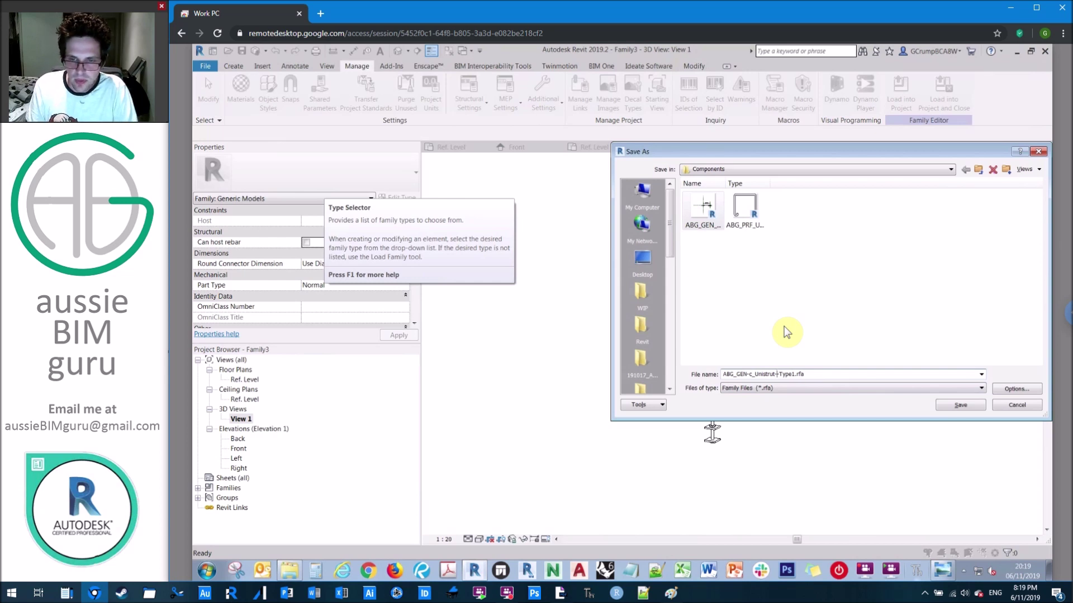
key("Caps_Lock")
key("Caps_Lock")
type("Post-")
key("Return")
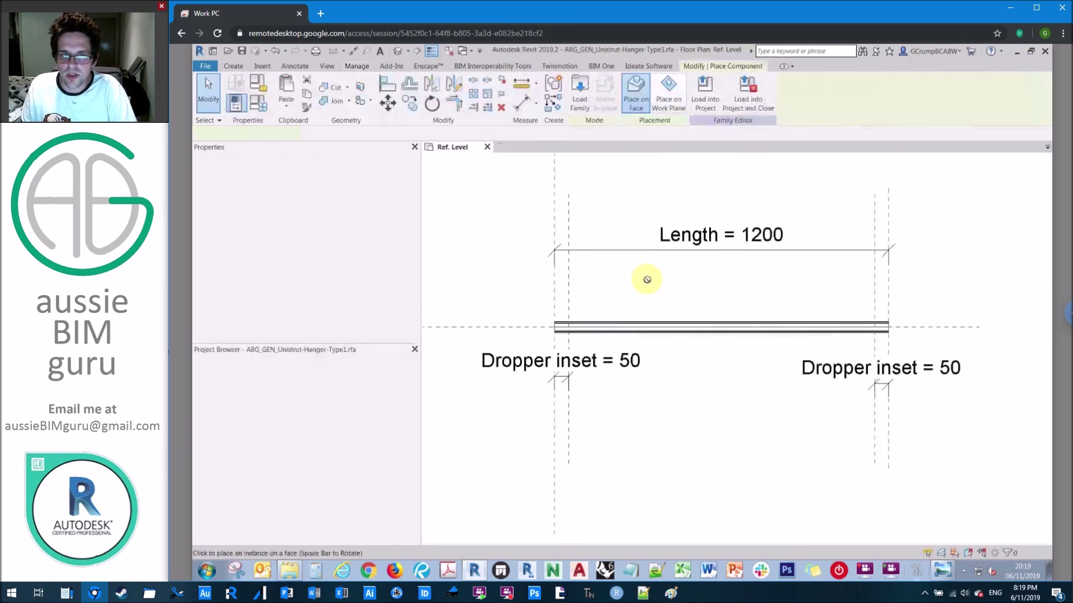
Place two Unistrut-Thread instances on the Ref. Level work plane in the hanger family, one near each end of the channel
left_click(670, 95)
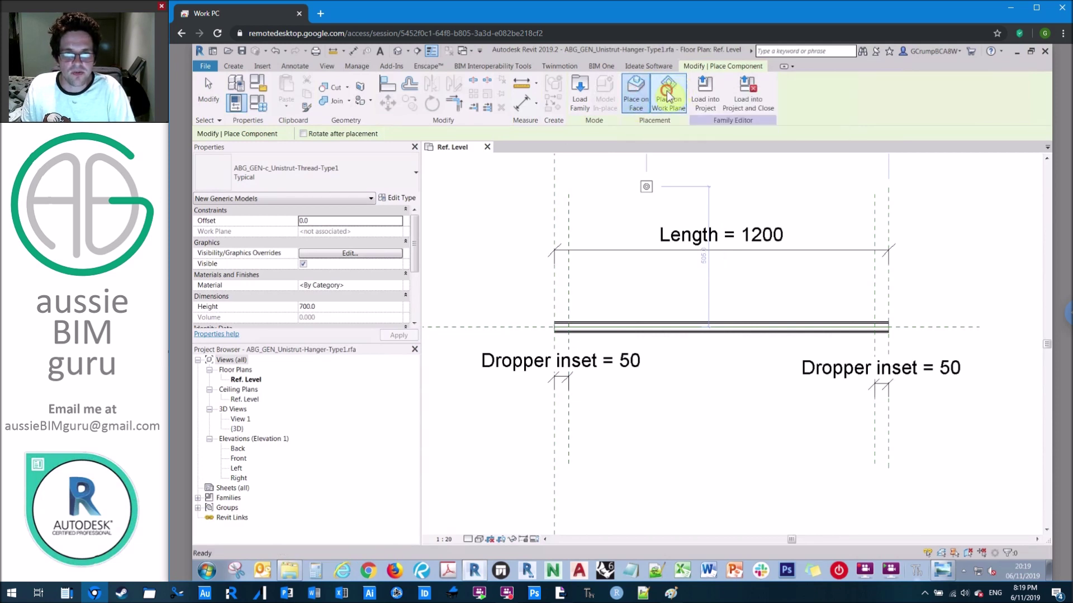
middle_click_drag(633, 275, 669, 242)
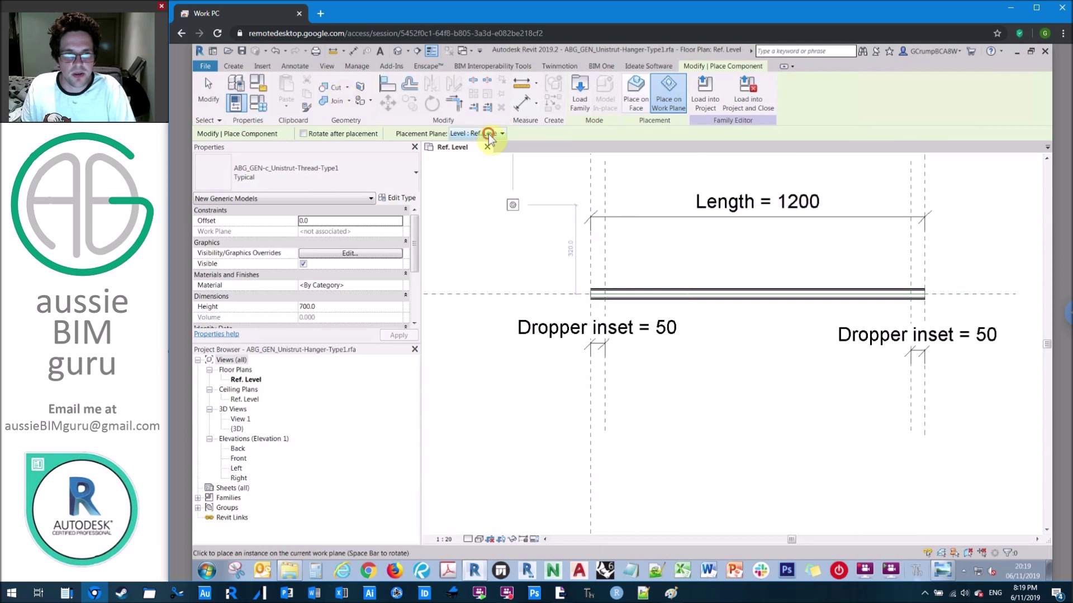
left_click(488, 134)
left_click(486, 144)
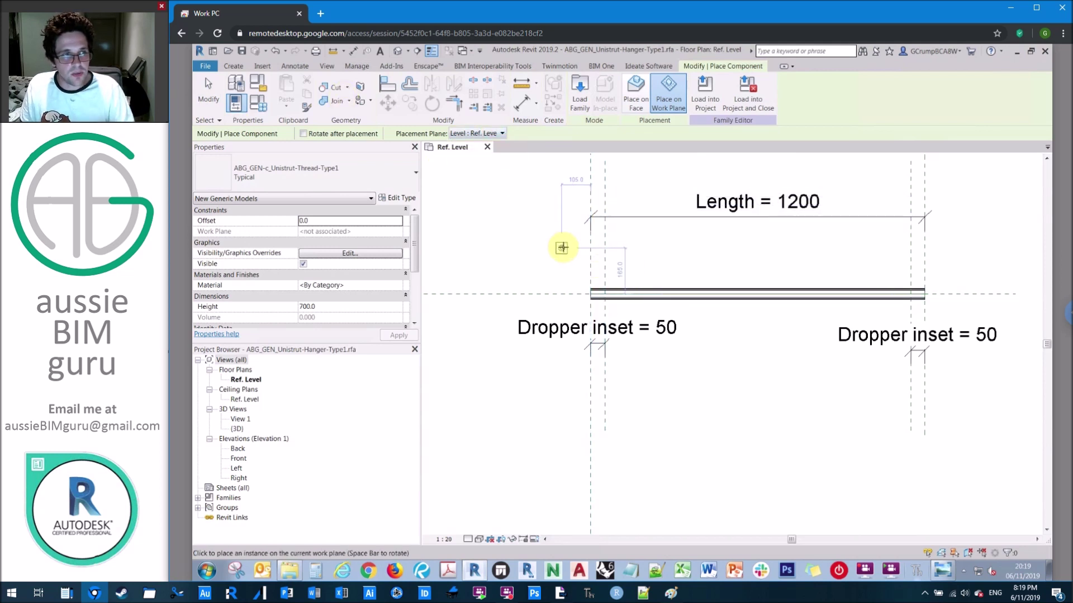
left_click(552, 275)
left_click(891, 271)
key("Escape")
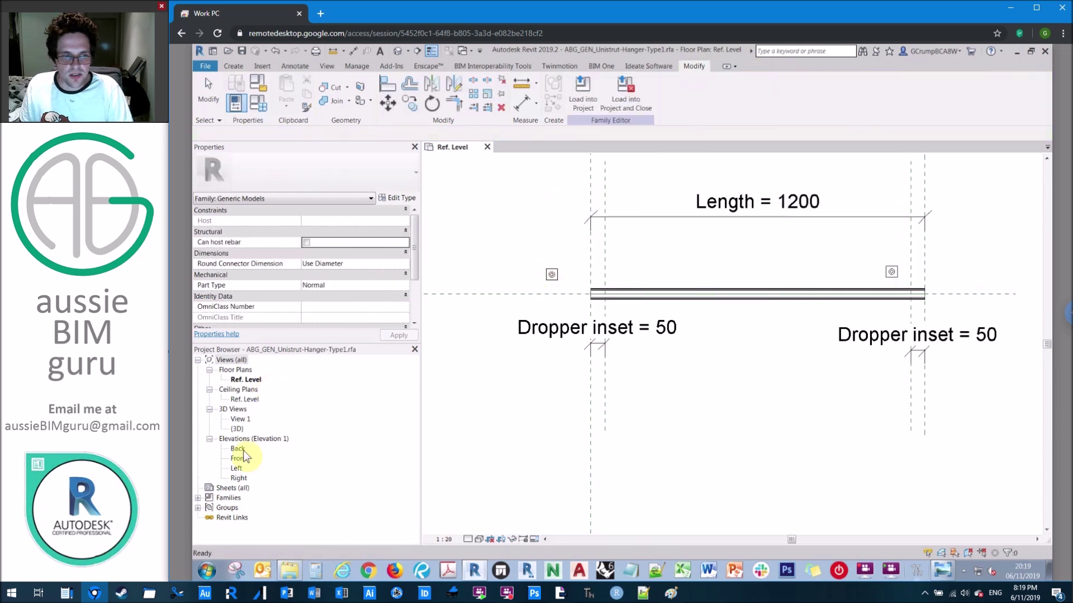
In the Front elevation, name the reference plane at the support height Support level
double_click(239, 458)
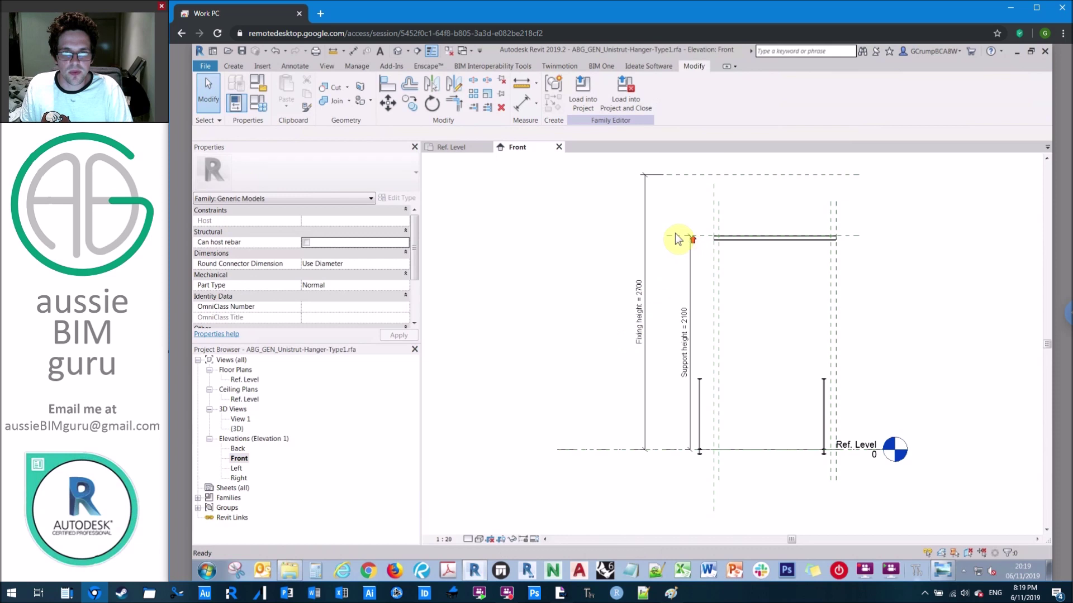
scroll(678, 239, "up", 2)
left_click(677, 236)
left_click(338, 264)
key("Caps_Lock")
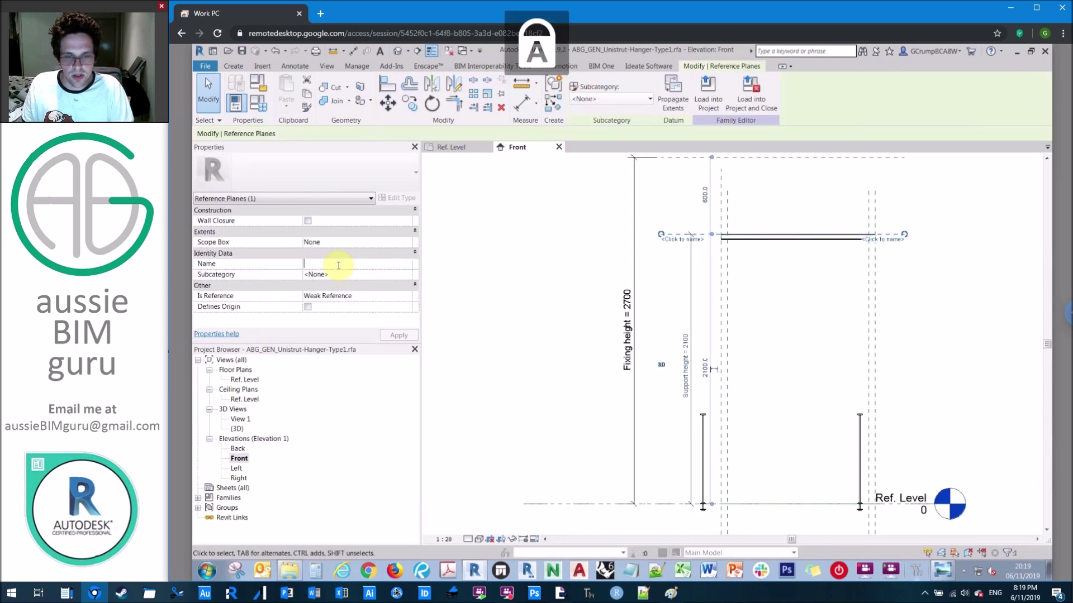
type("Supo")
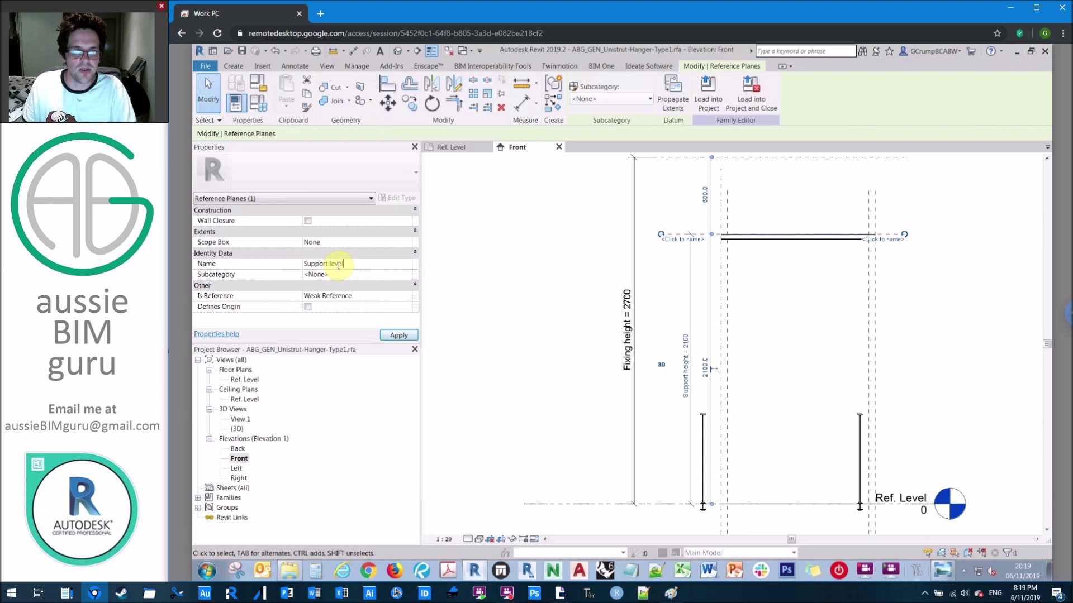
left_click(545, 280)
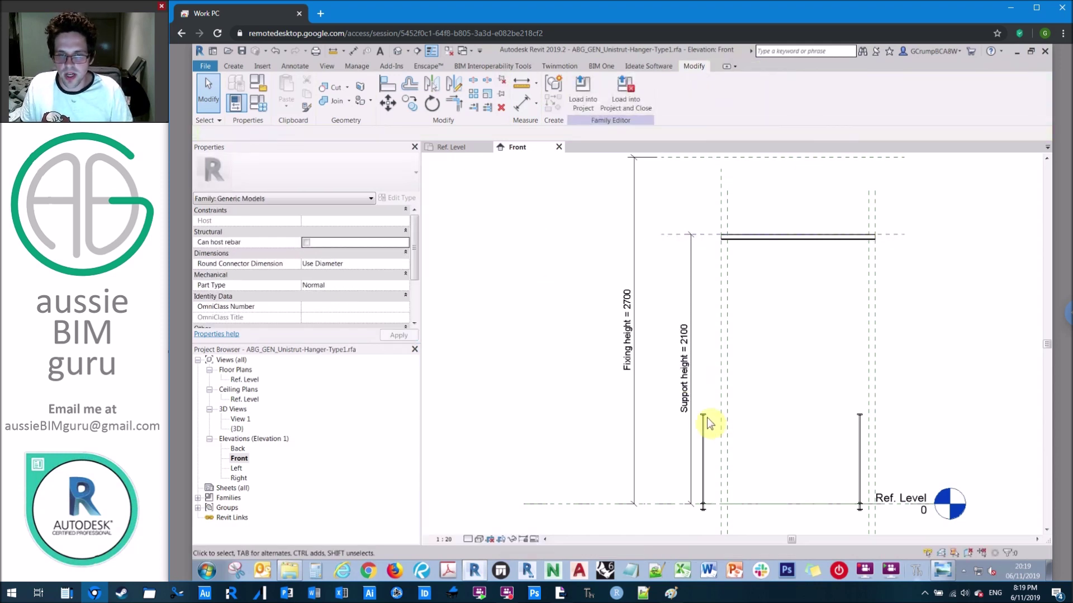
Change the work plane of both thread instances to the Support level reference plane
left_click(859, 426)
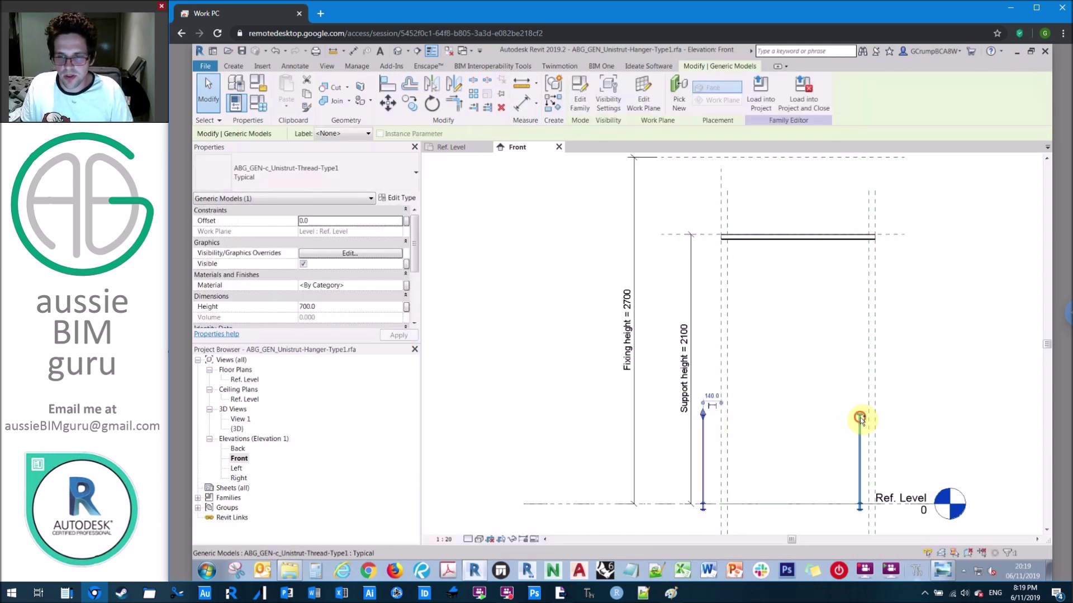
left_click(647, 88)
left_click(646, 314)
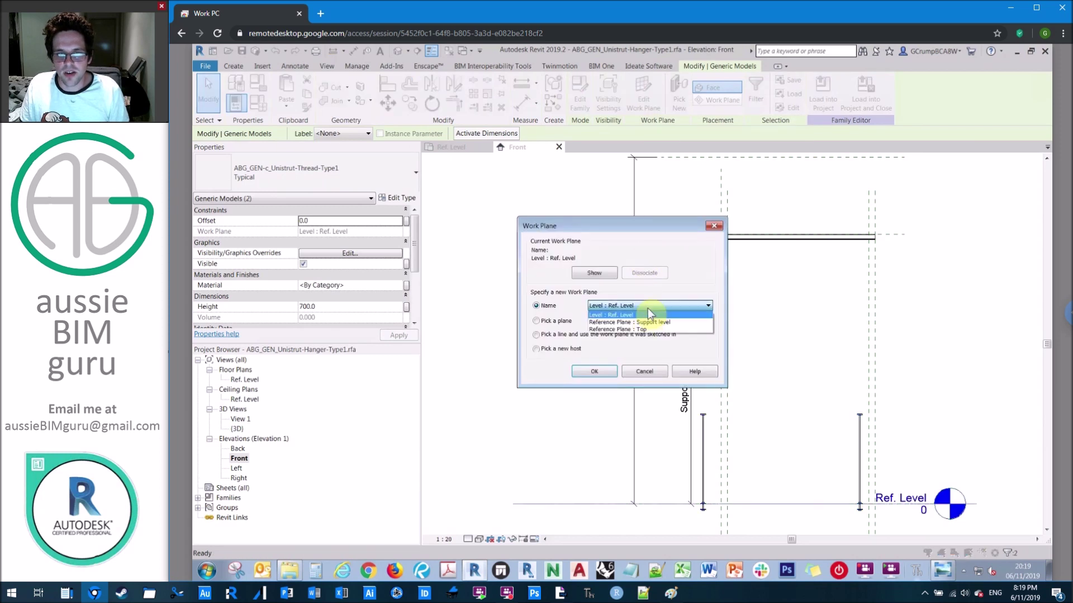
left_click(654, 323)
left_click(601, 369)
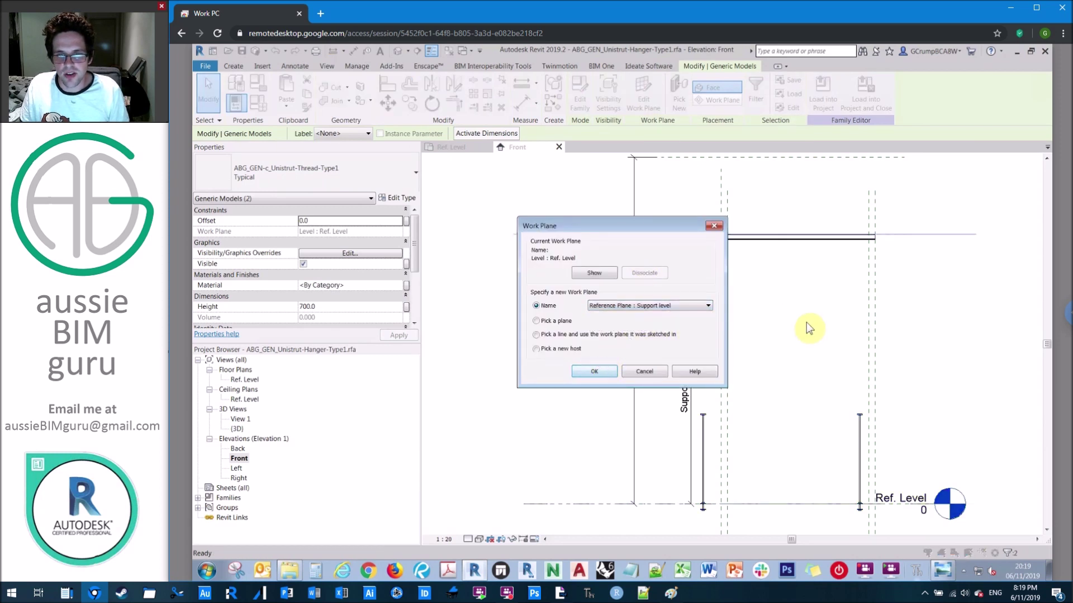
left_click(807, 263)
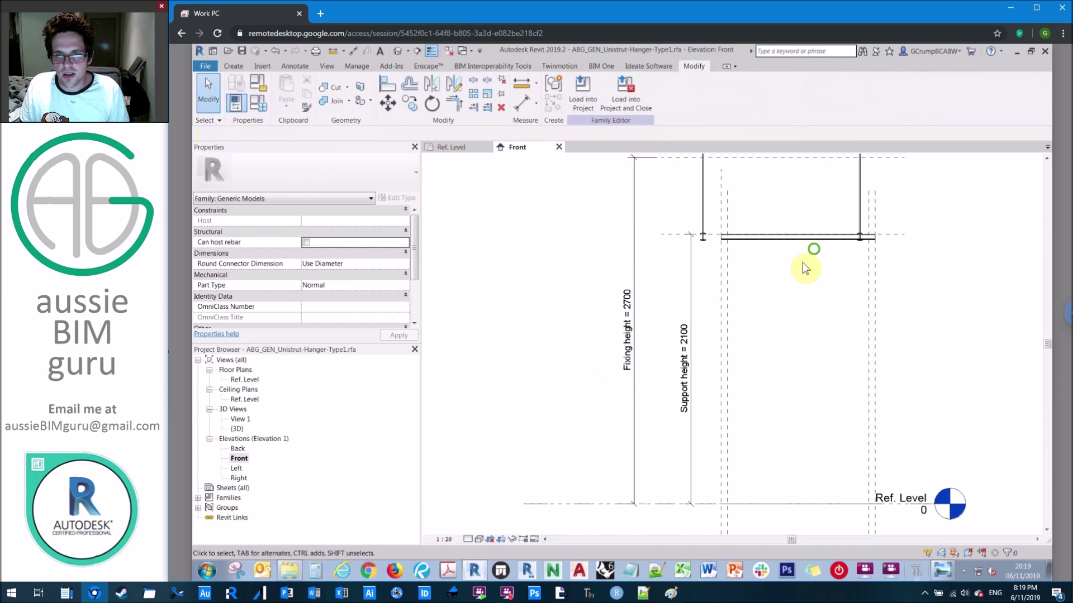
In the Ref. Level plan, align and lock the left thread to the left dropper inset plane and the channel's centre plane
scroll(576, 316, "up", 6)
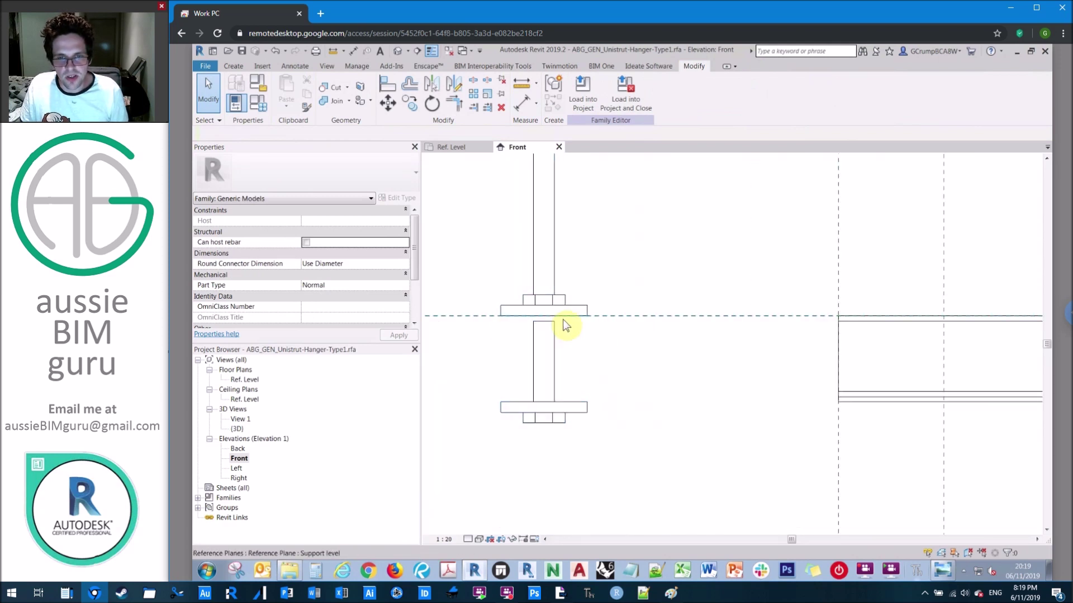
scroll(583, 335, "down", 4)
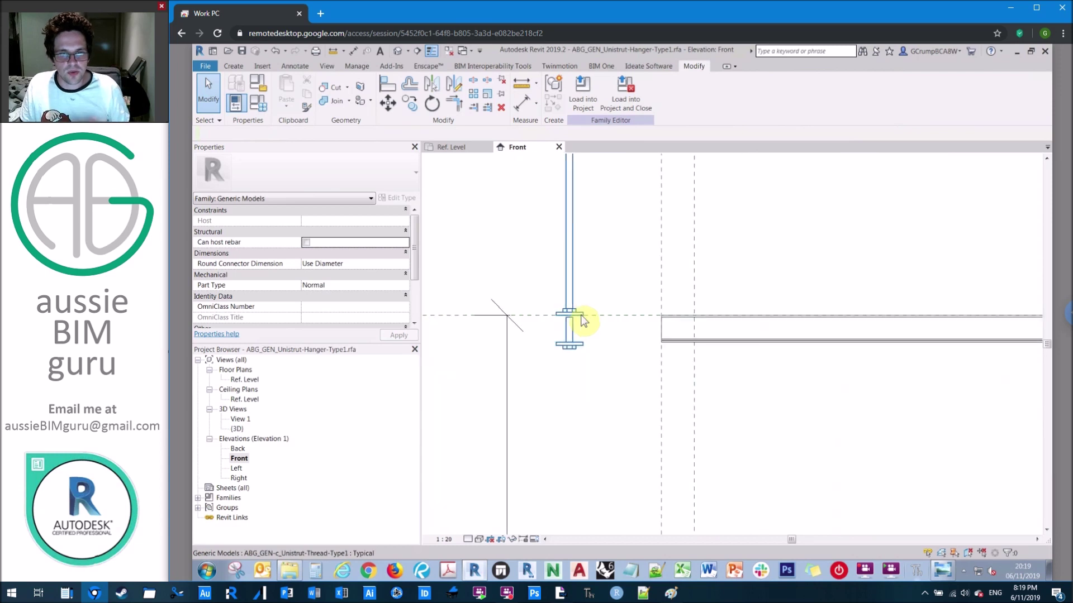
scroll(593, 314, "down", 3)
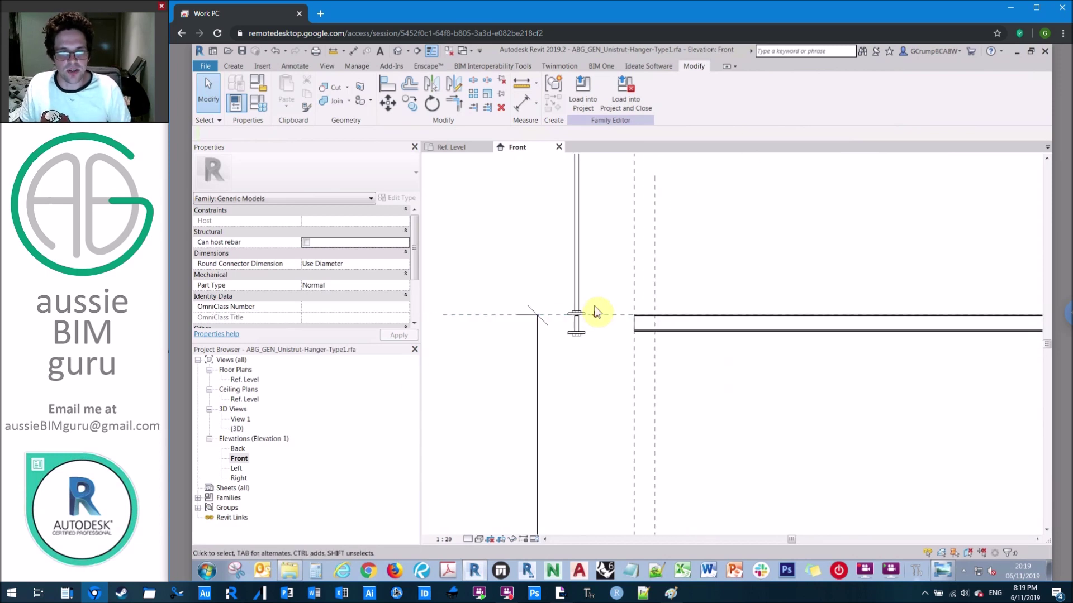
double_click(251, 380)
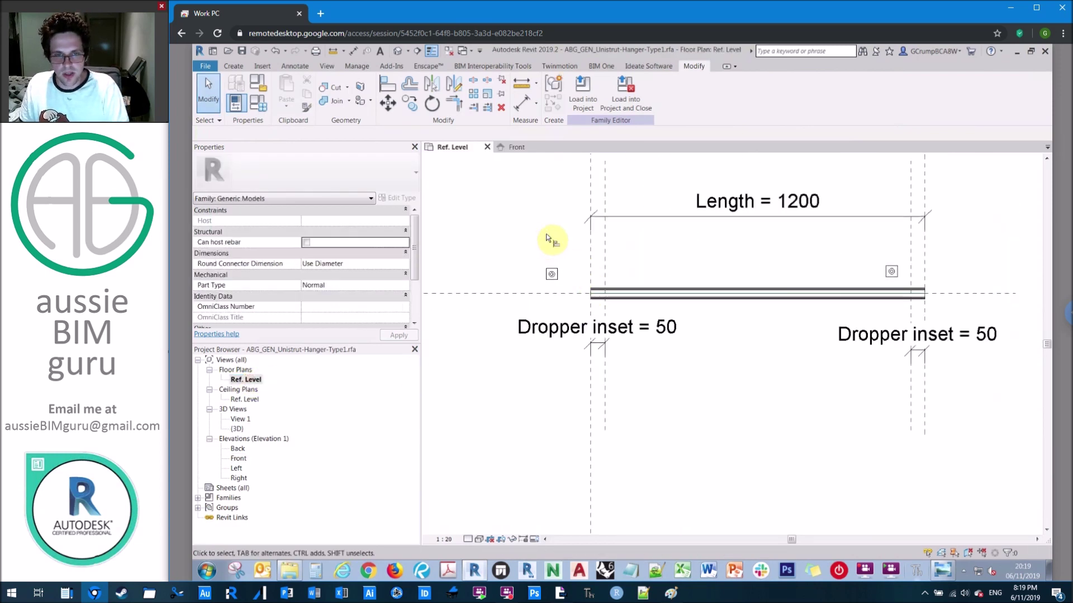
key("a")
key("l")
scroll(609, 258, "up", 1)
left_click(604, 257)
left_click(545, 278)
left_click(605, 282)
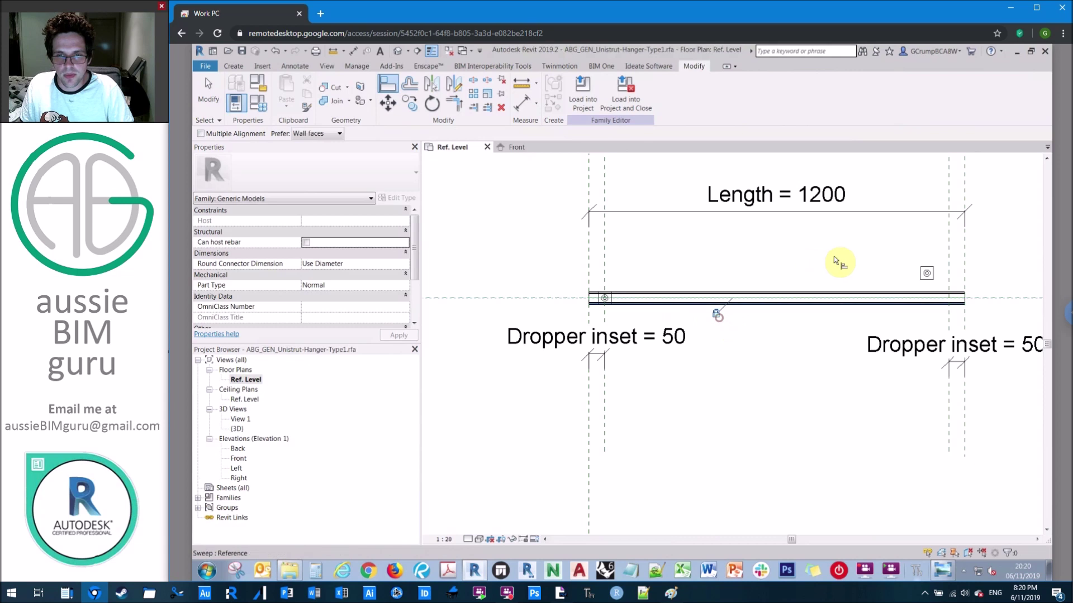
Align and lock the right thread to the right dropper inset plane and the channel's centre plane
left_click(949, 266)
left_click(927, 274)
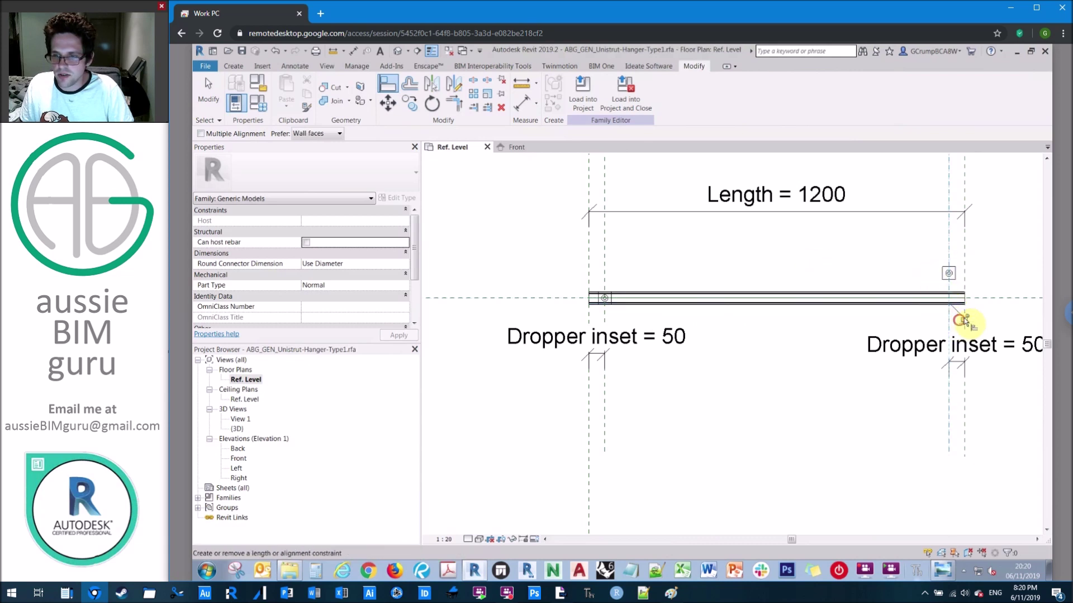
left_click(981, 297)
left_click(950, 274)
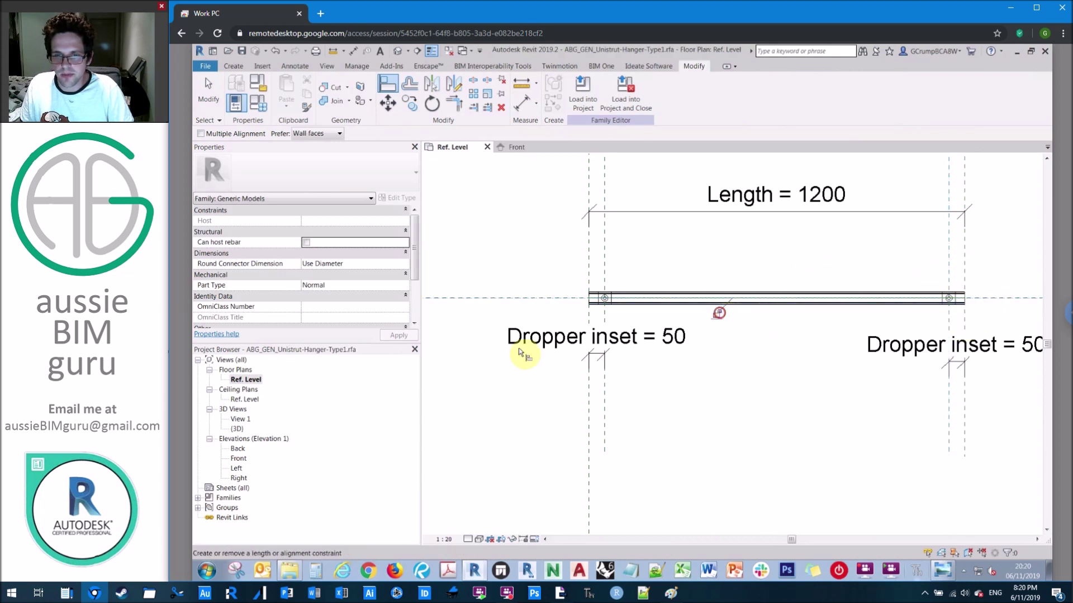
Open the 3D view View 1 and examine how the threads meet the channel
double_click(240, 419)
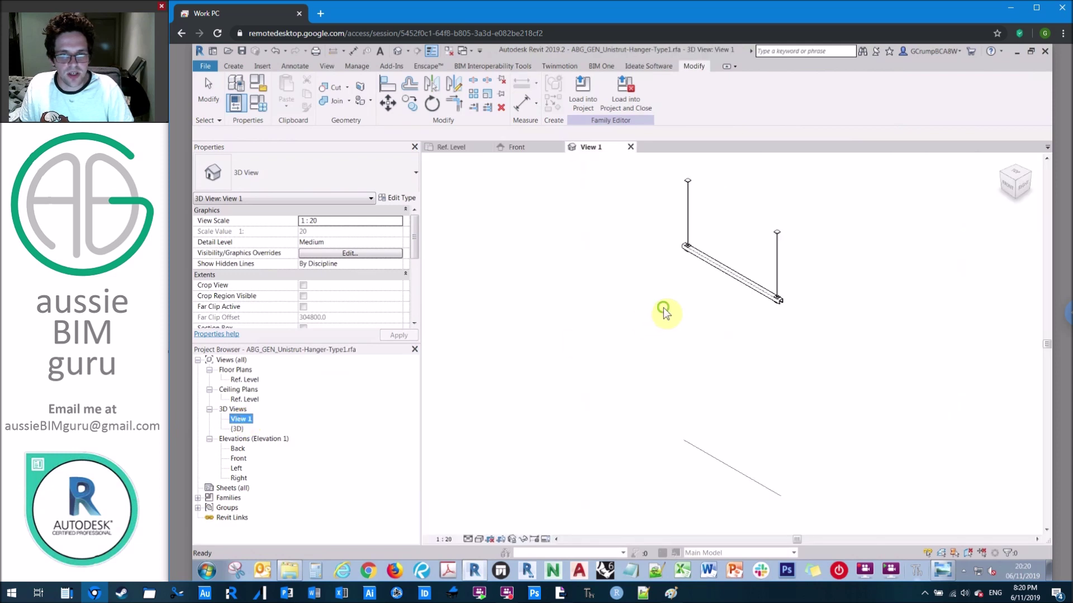
left_click(663, 312)
scroll(793, 307, "up", 5)
middle_click_drag(783, 360, 622, 257)
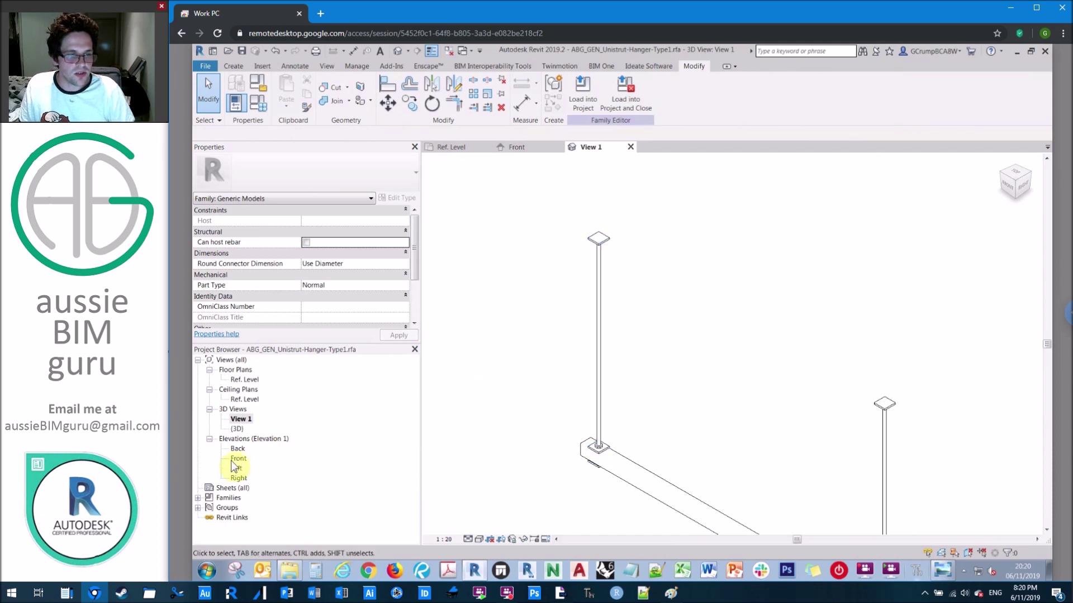
In the Front elevation, shorten the left thread so its top sits below the fixing level, at a height of about 505 mm
double_click(238, 458)
left_click(535, 372)
scroll(805, 368, "down", 2)
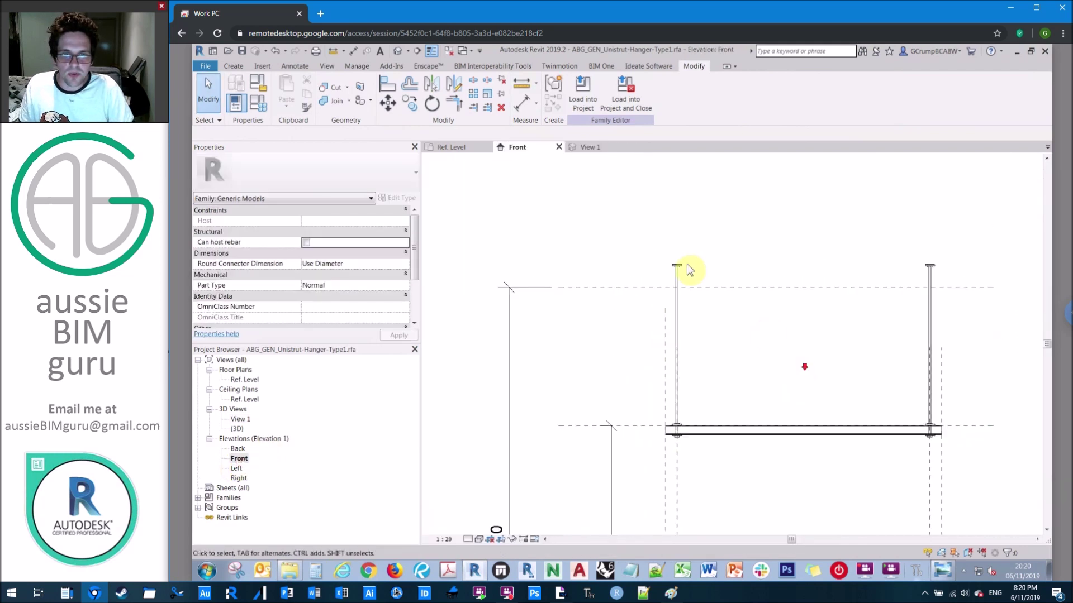
left_click(678, 272)
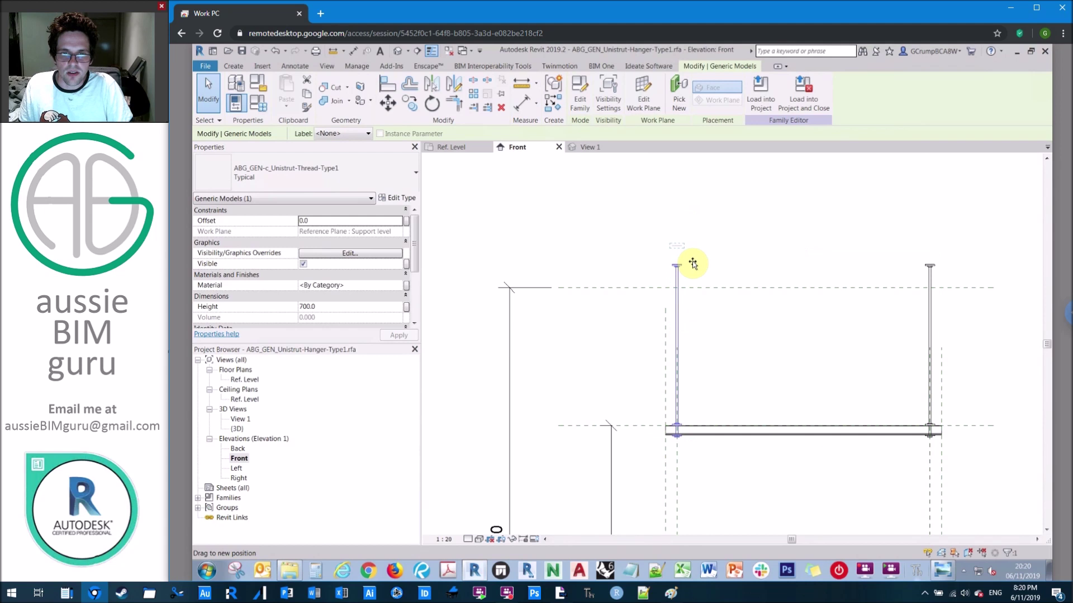
left_click_drag(696, 230, 702, 309)
left_click(716, 193)
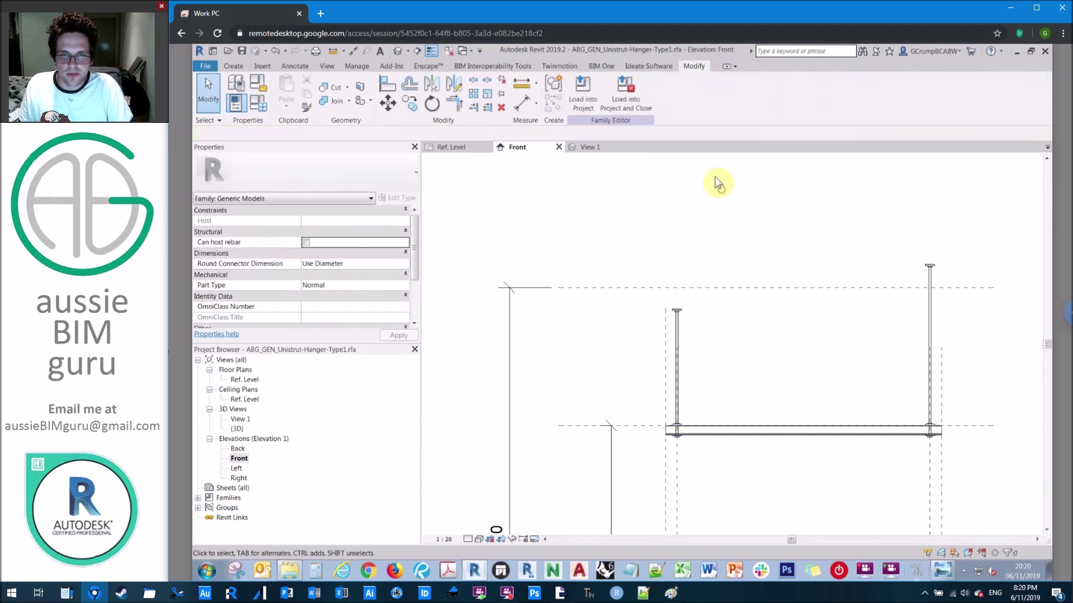
Review the Drop height parameter and its formula in the family types
left_click(261, 104)
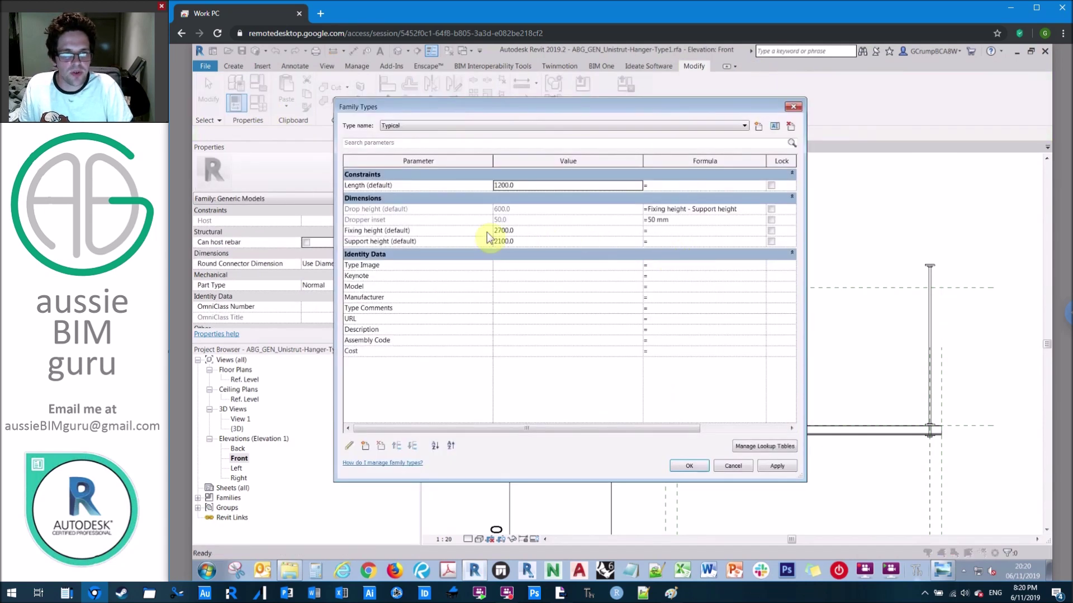
left_click(615, 209)
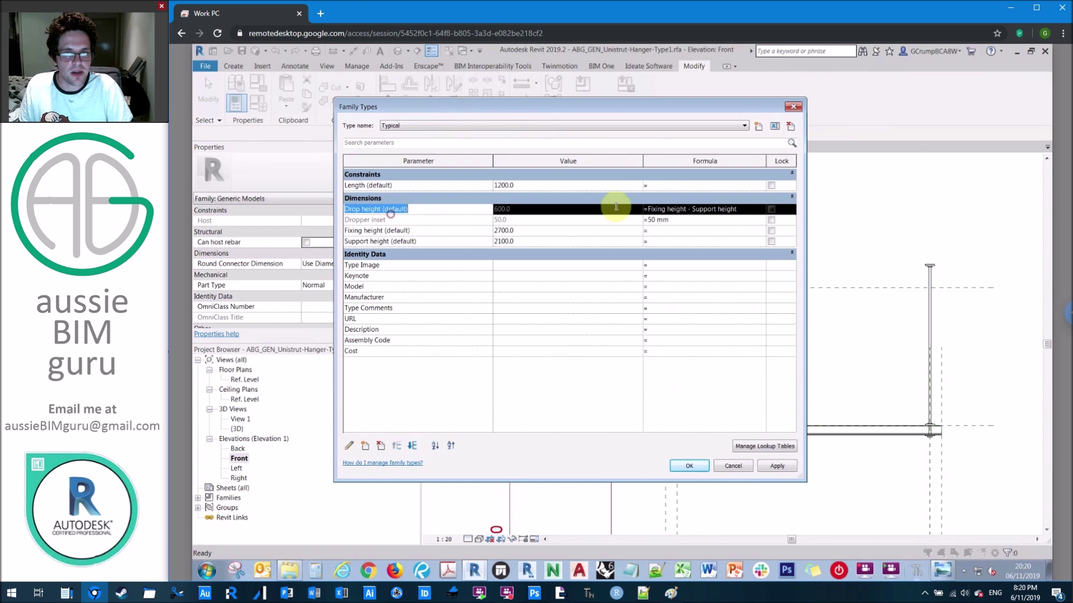
left_click(720, 210)
left_click(690, 466)
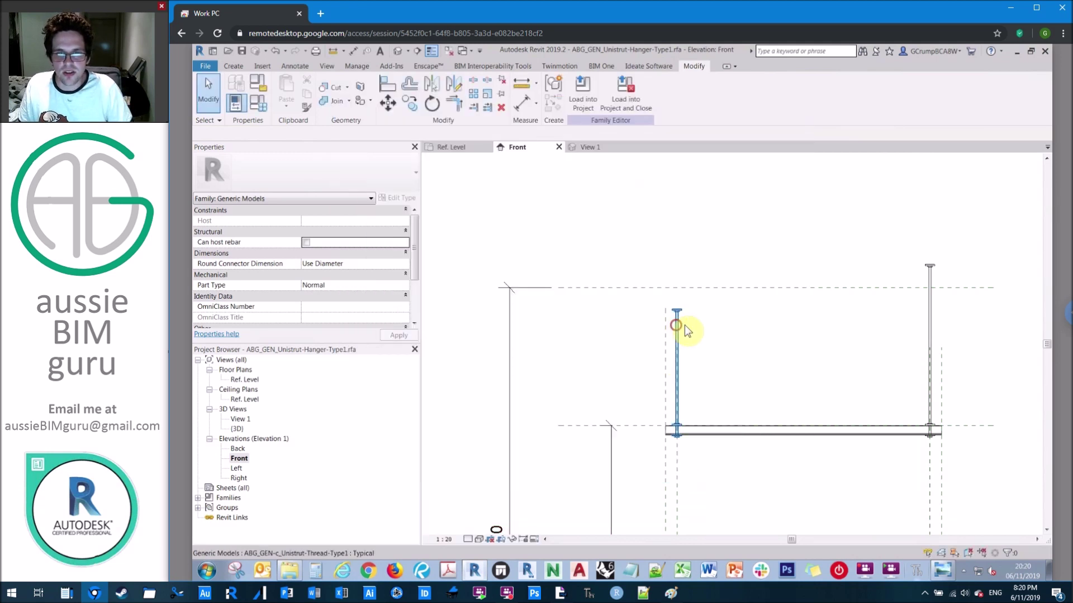
Associate the Height of both thread instances with the Drop height family parameter
left_click(681, 329)
left_click(931, 306, "ctrl")
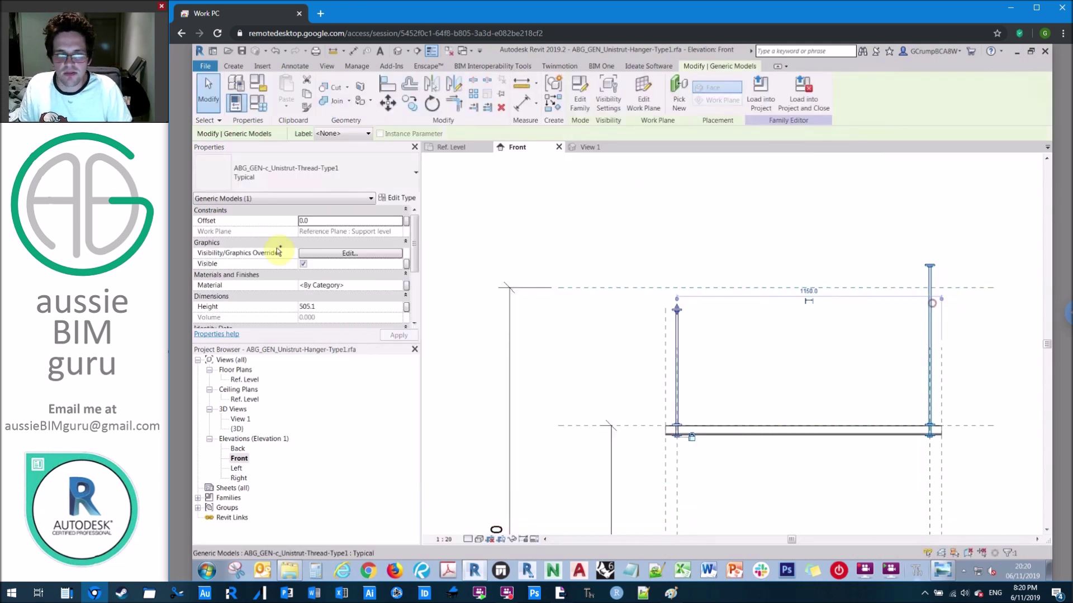
left_click(406, 307)
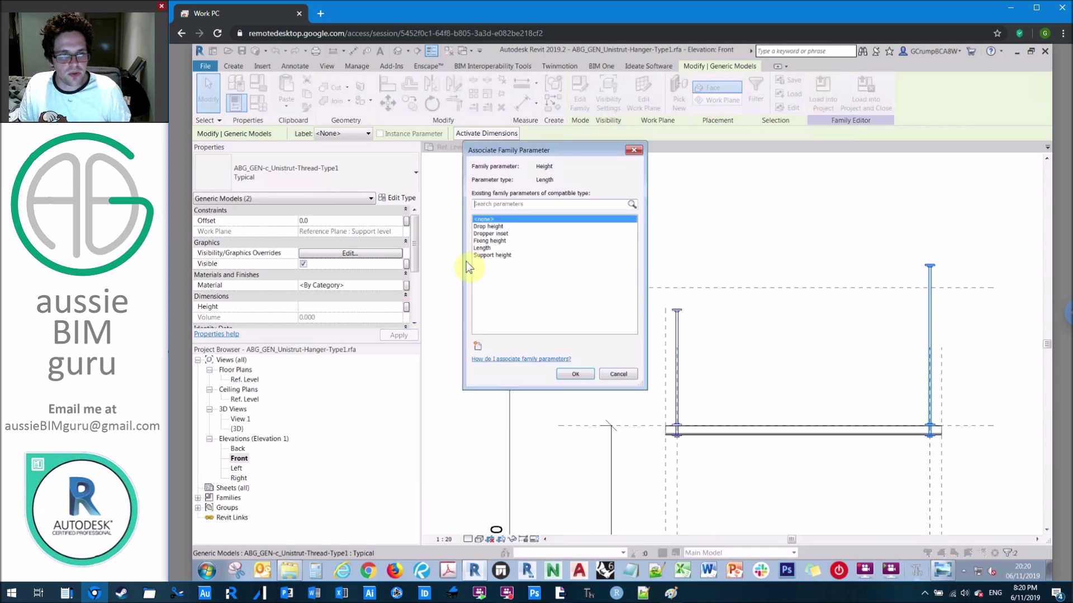
left_click(499, 226)
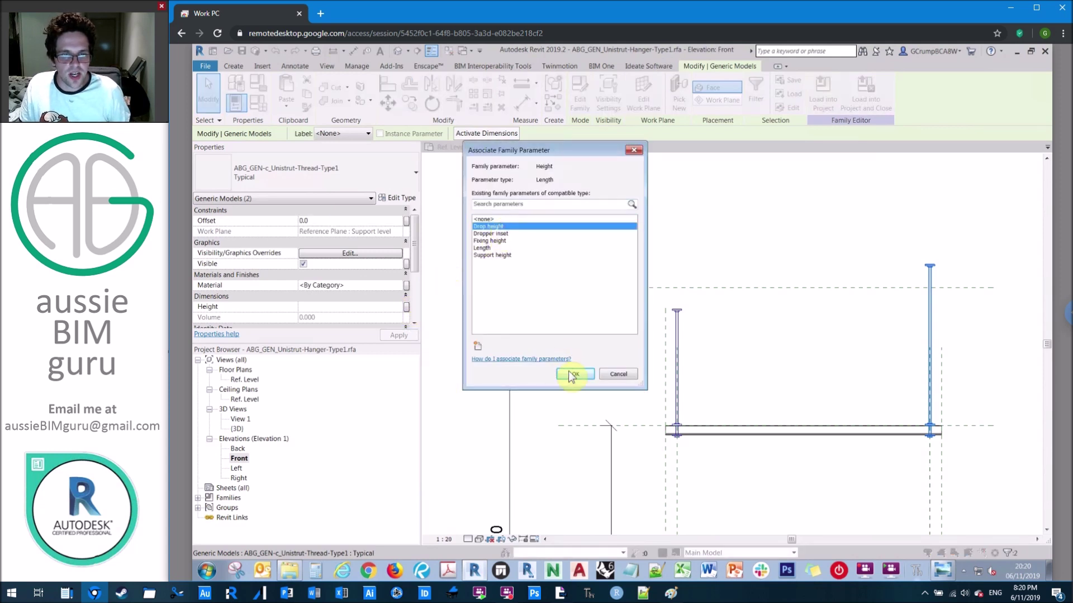
key("Return")
left_click(749, 347)
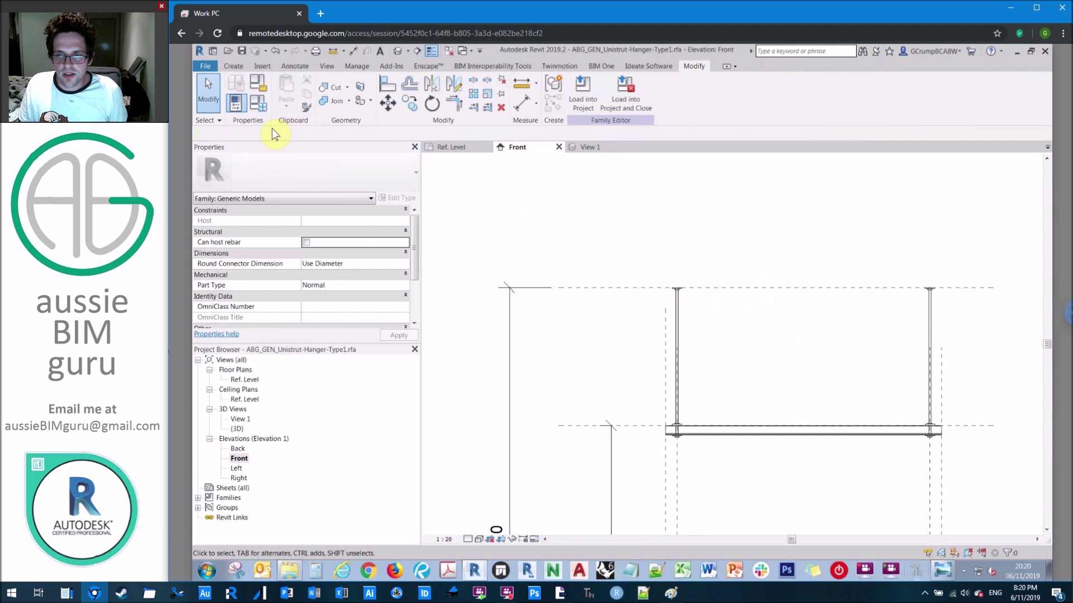
Flex the hanger by setting the Support height to 2200 mm in the family types
left_click(258, 104)
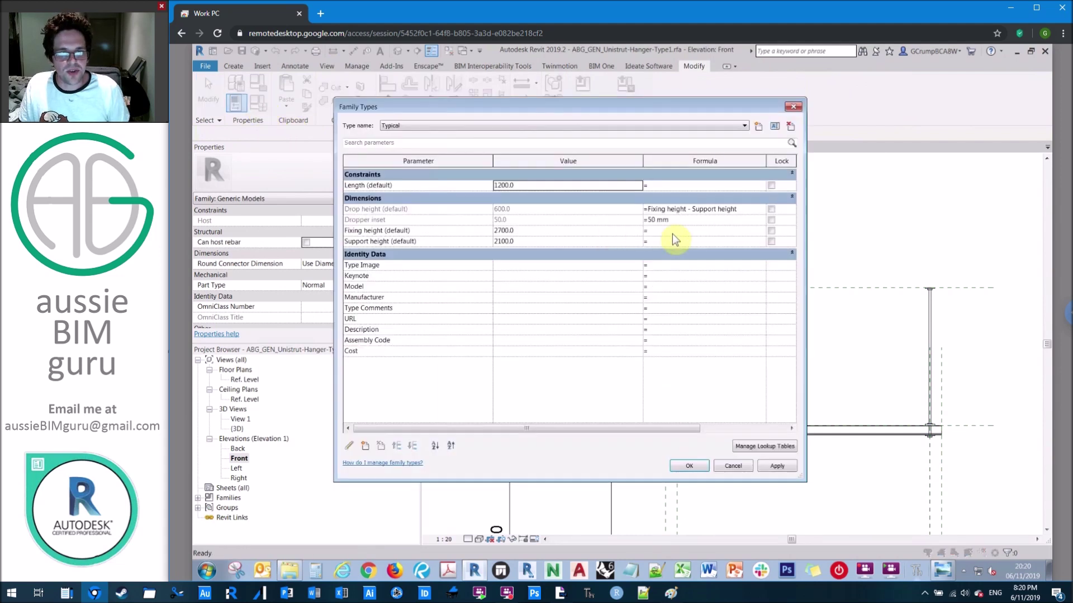
left_click(528, 241)
type("22")
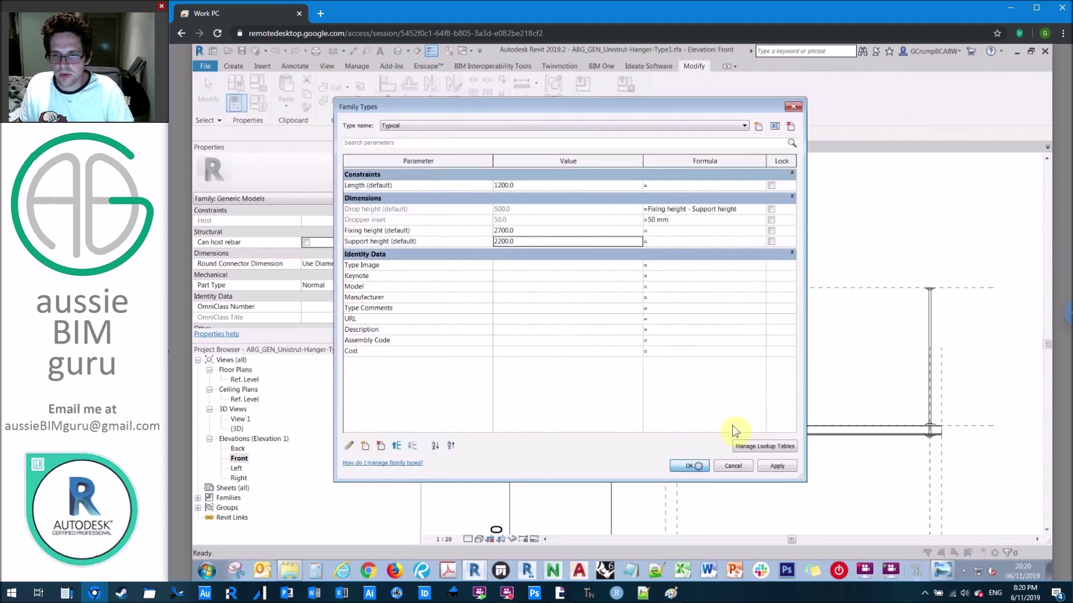
left_click(698, 466)
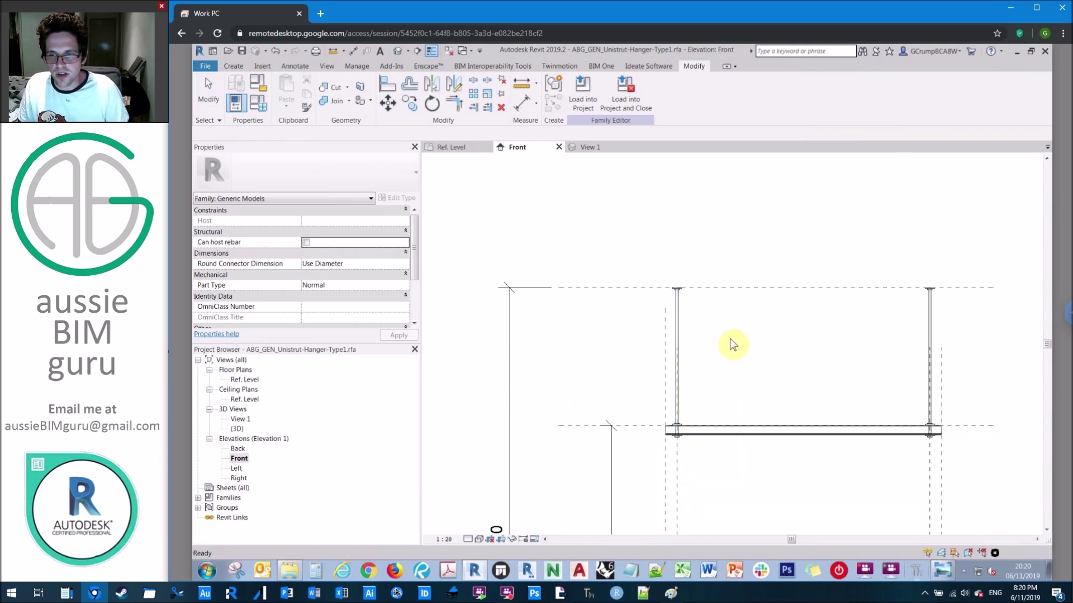
In the 3D view View 1, associate both threads' Material with a new type parameter named Material, grouped under Materials and Finishes
double_click(240, 419)
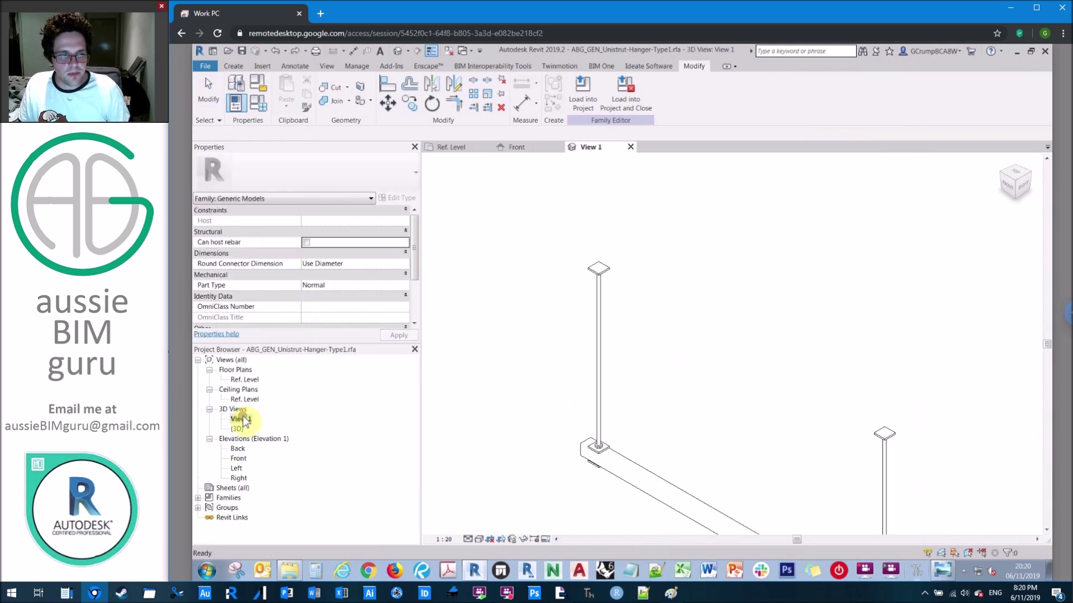
key("z")
key("f")
left_click(593, 226)
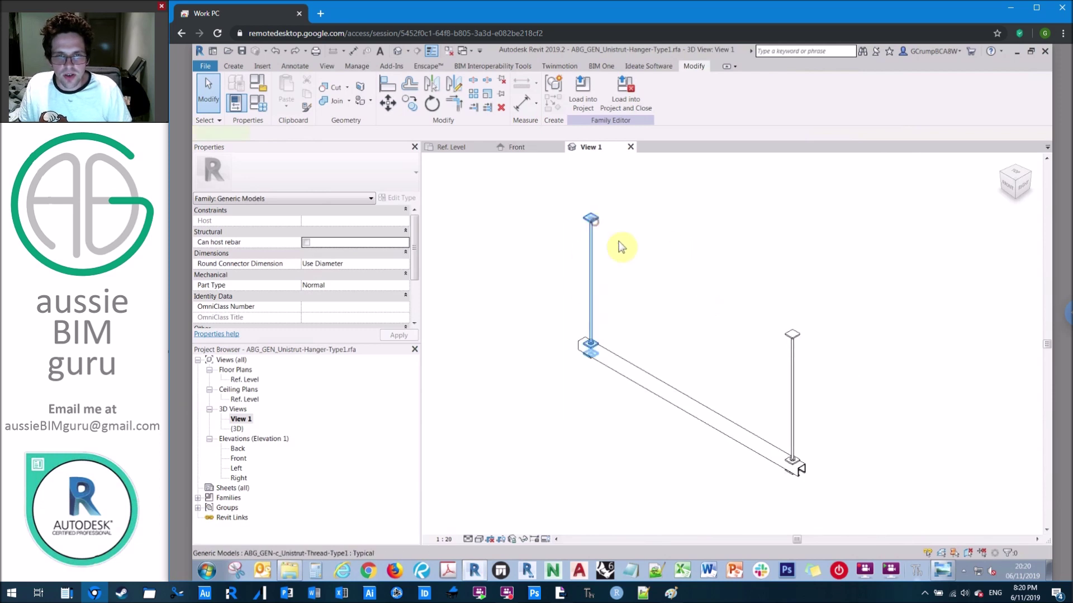
left_click(792, 337, "ctrl")
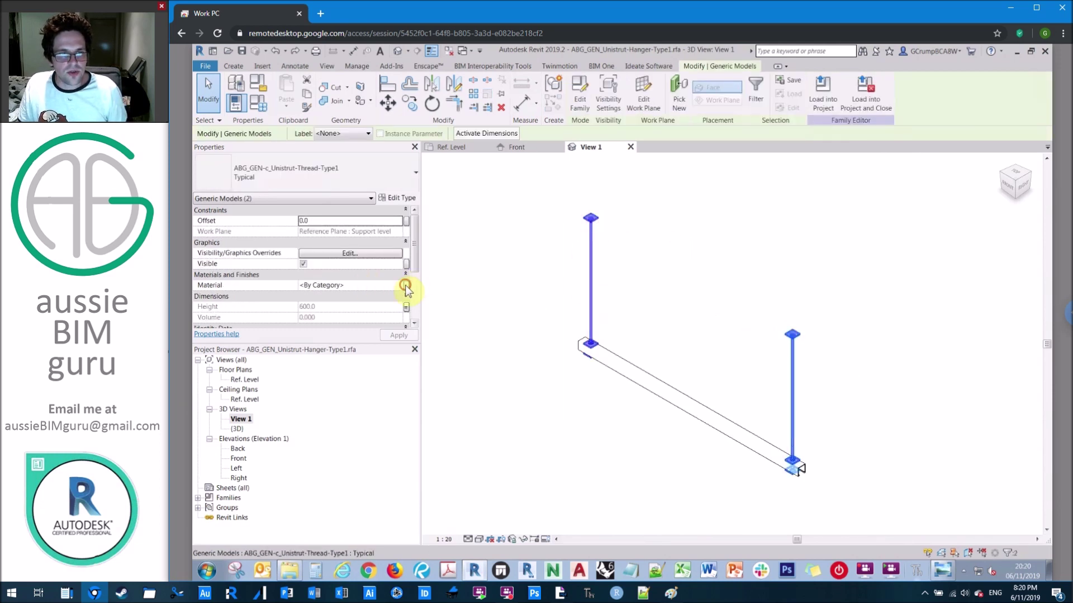
left_click(405, 286)
left_click(475, 347)
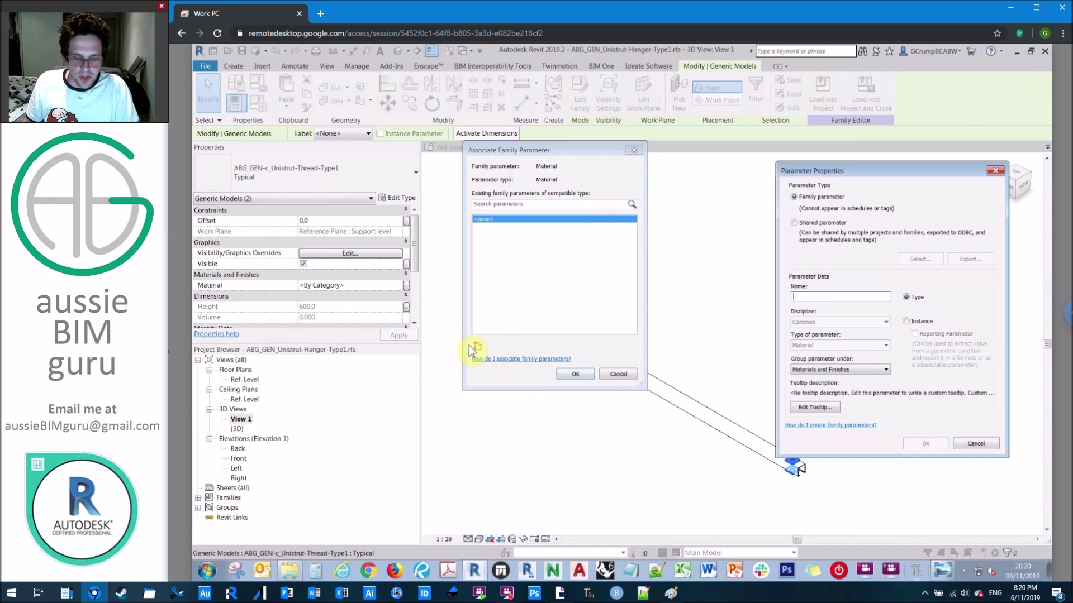
type("Matwe")
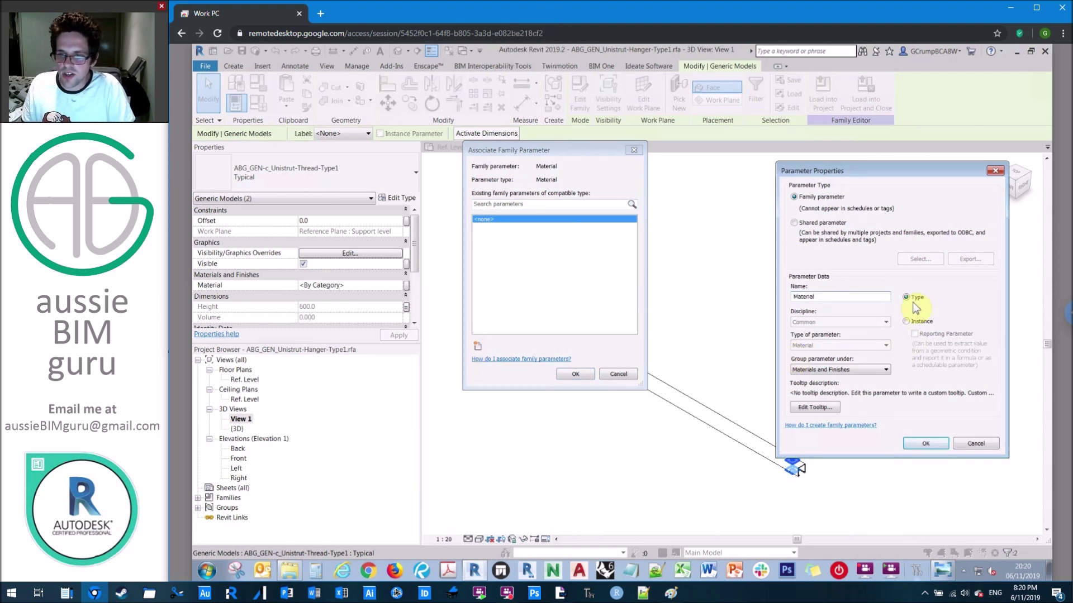
left_click(923, 444)
left_click(578, 374)
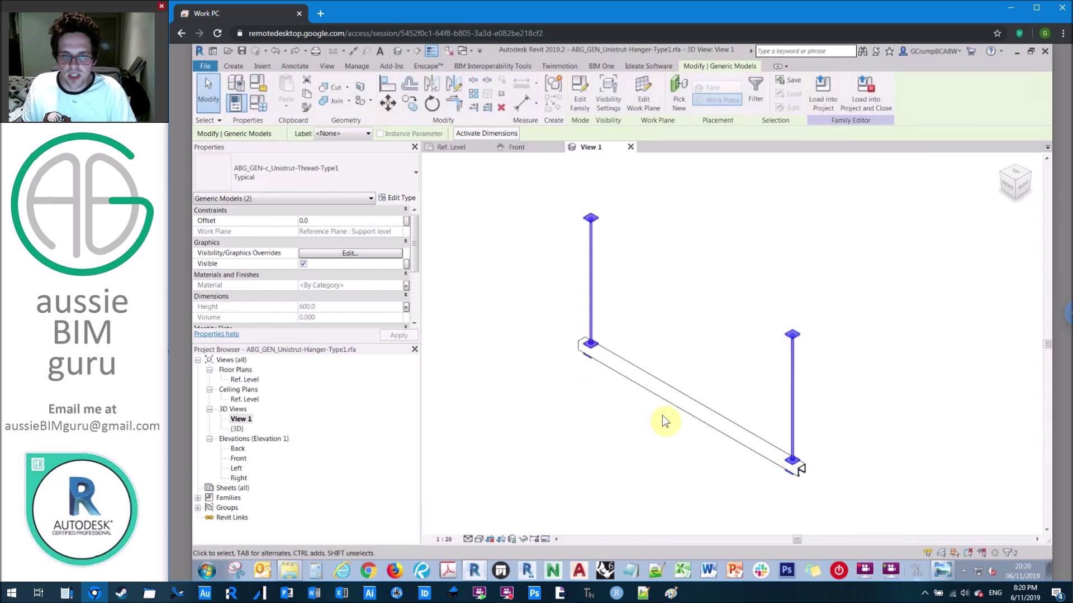
Associate the channel sweep's material with the existing Material family parameter
left_click(662, 405)
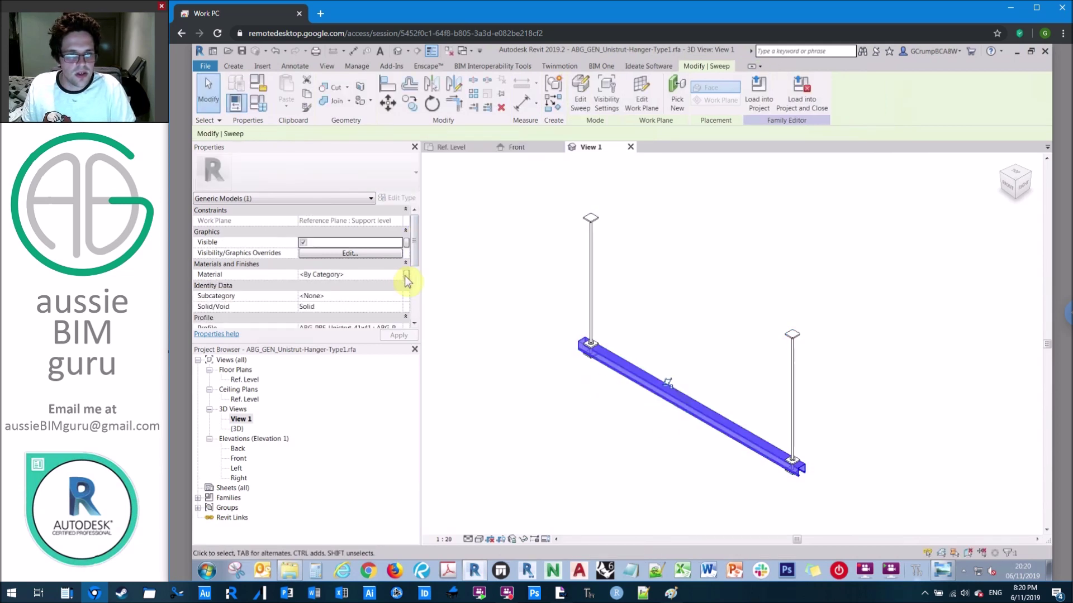
left_click(406, 275)
left_click(531, 226)
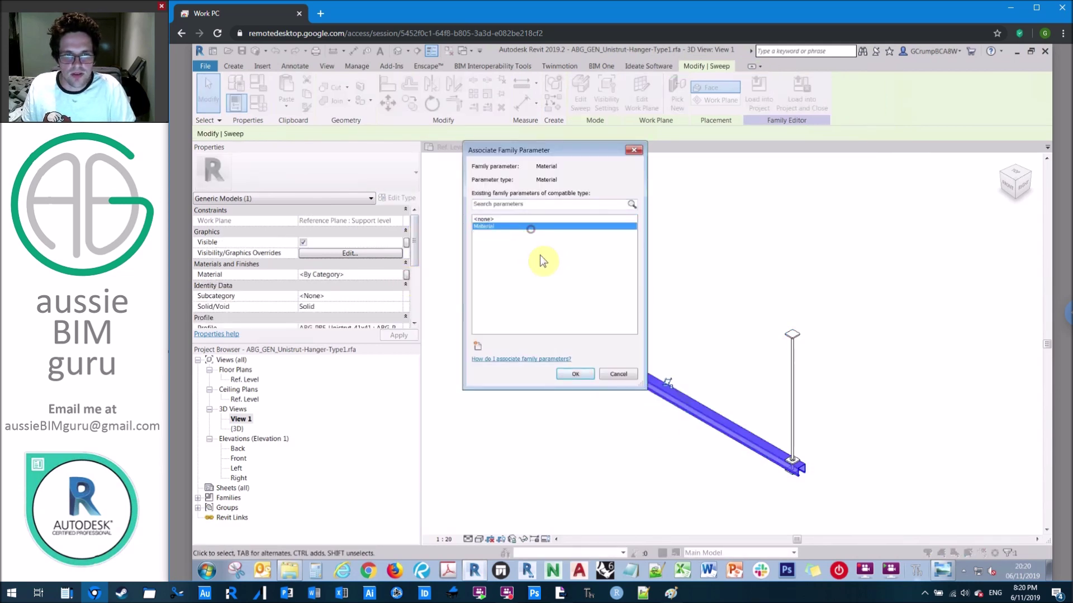
left_click(579, 375)
Add a subcategory named Channel under Generic Models in the Object Styles
left_click(356, 66)
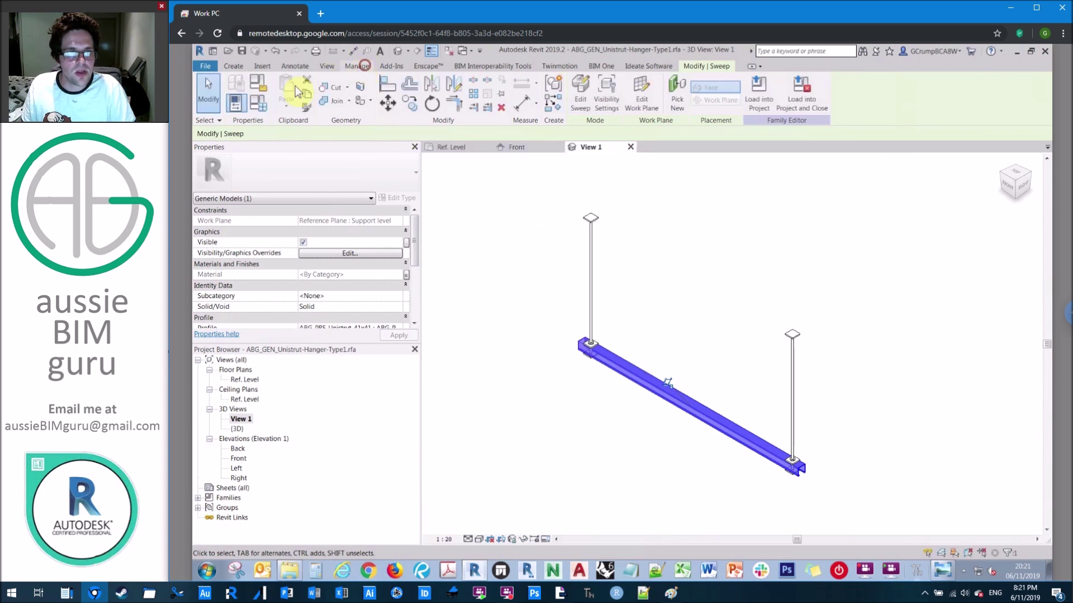
left_click(281, 85)
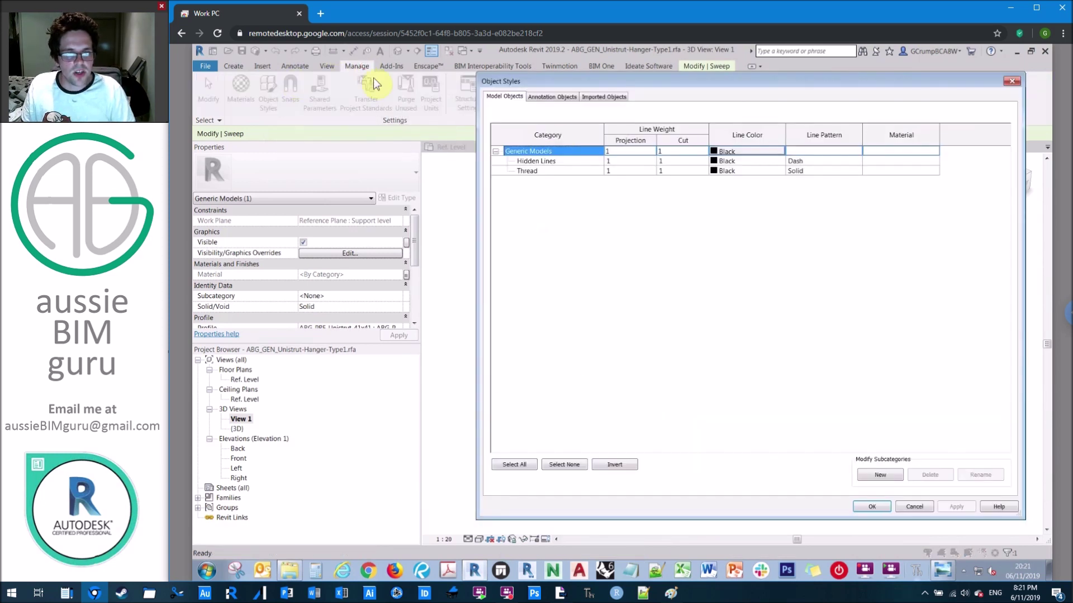
left_click(558, 173)
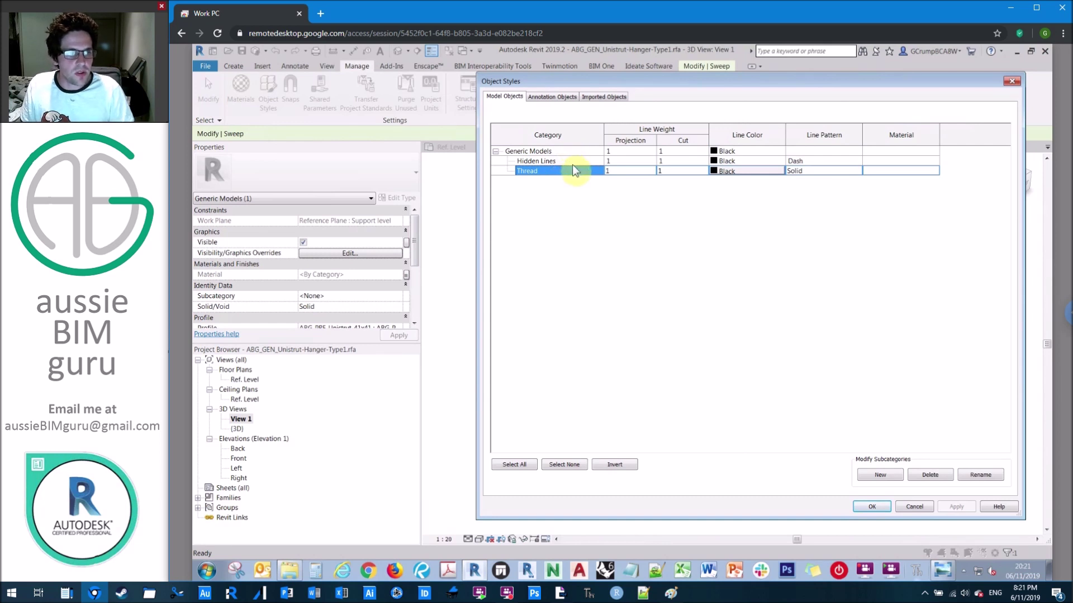
left_click(875, 478)
key("Caps_Lock")
type("channel")
key("Return")
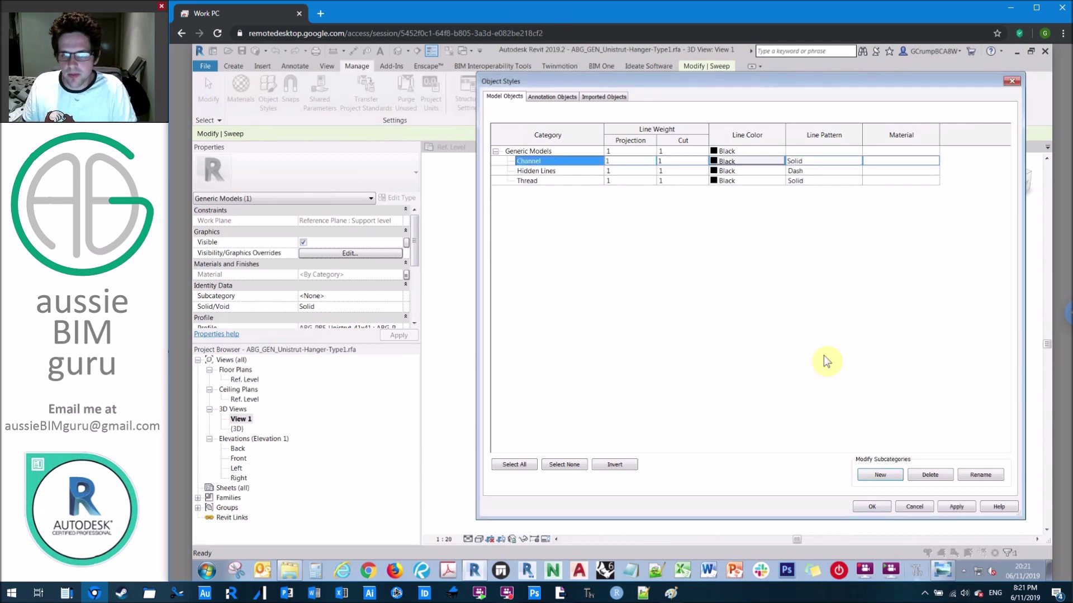
left_click(872, 506)
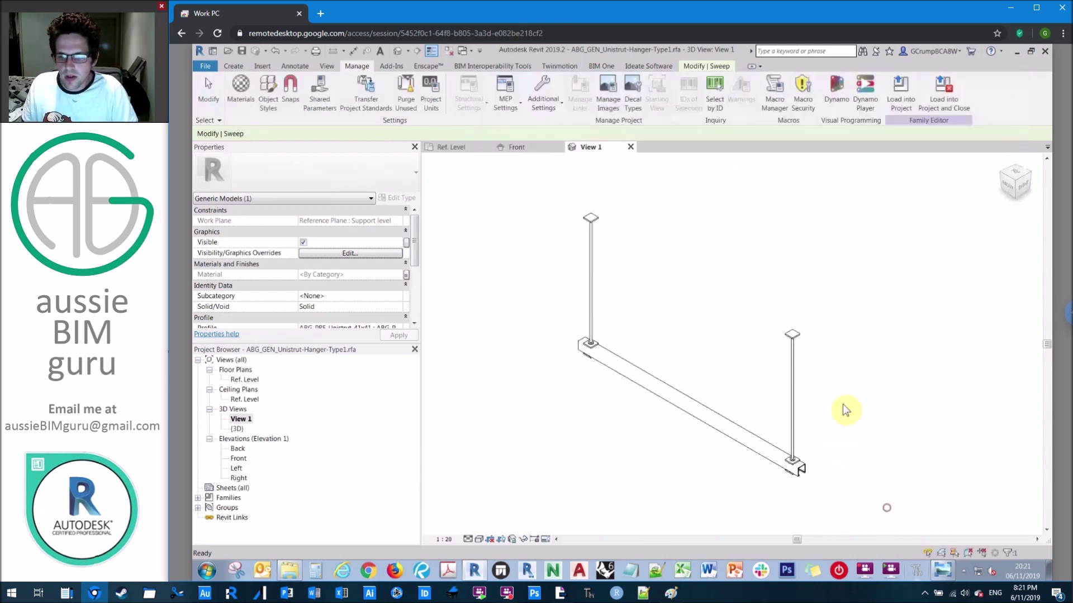
Assign the channel sweep to the Channel subcategory
left_click(807, 472)
left_click(396, 296)
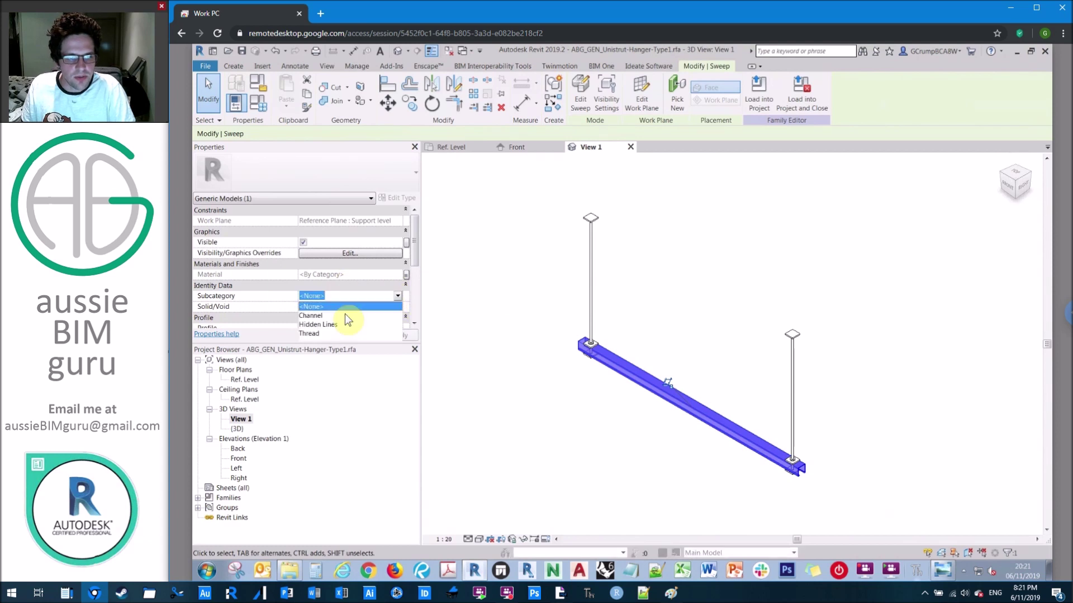
left_click(326, 316)
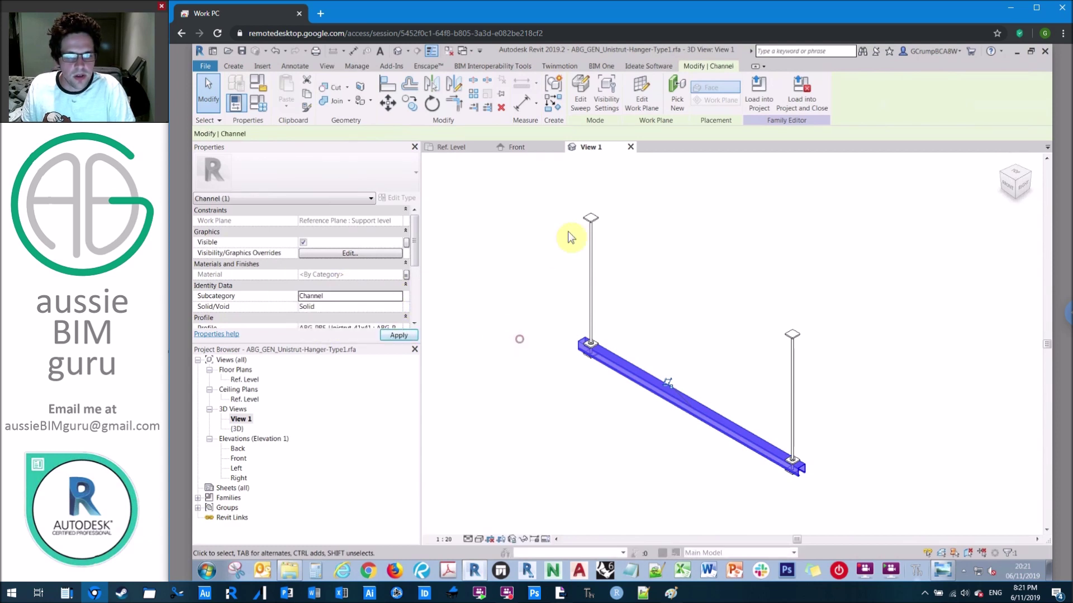
Turn off Plan/RCP display in the visibility settings of both threads and the channel together
left_click(589, 221)
left_click(796, 339, "ctrl")
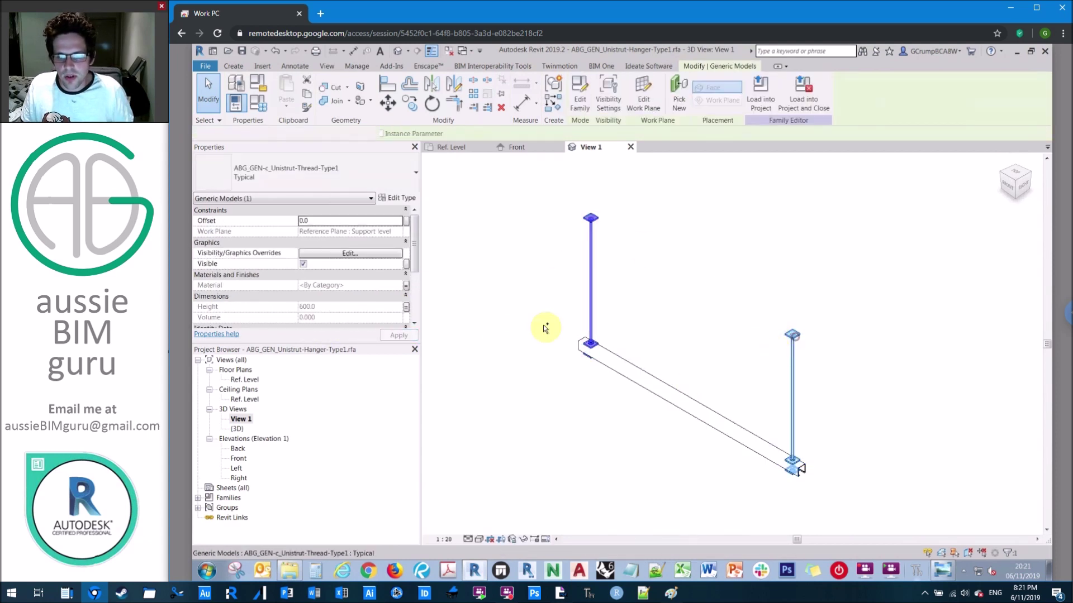
left_click(804, 470, "ctrl")
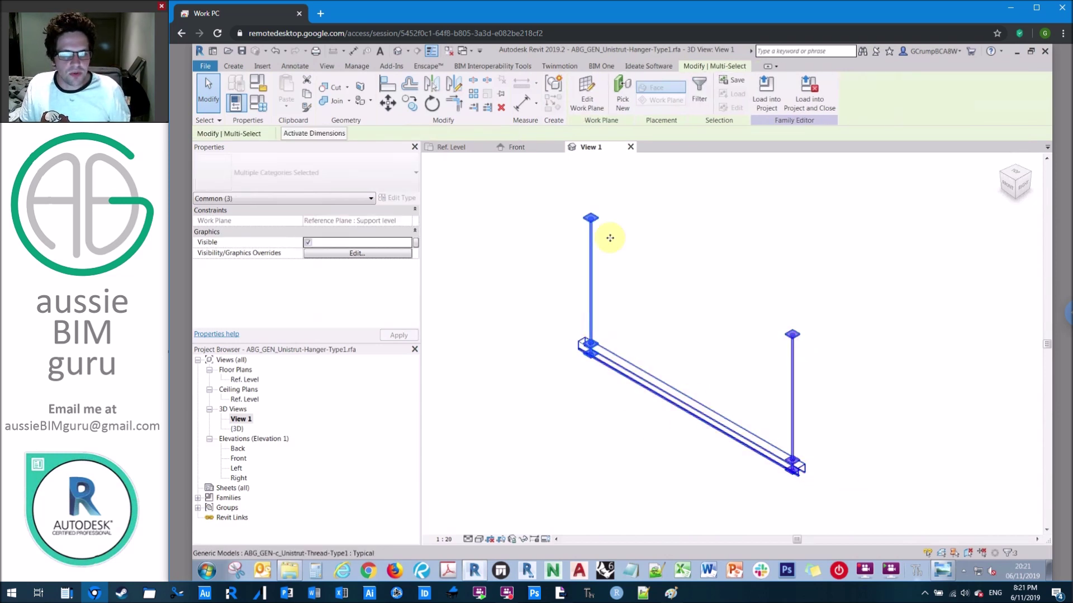
left_click(344, 253)
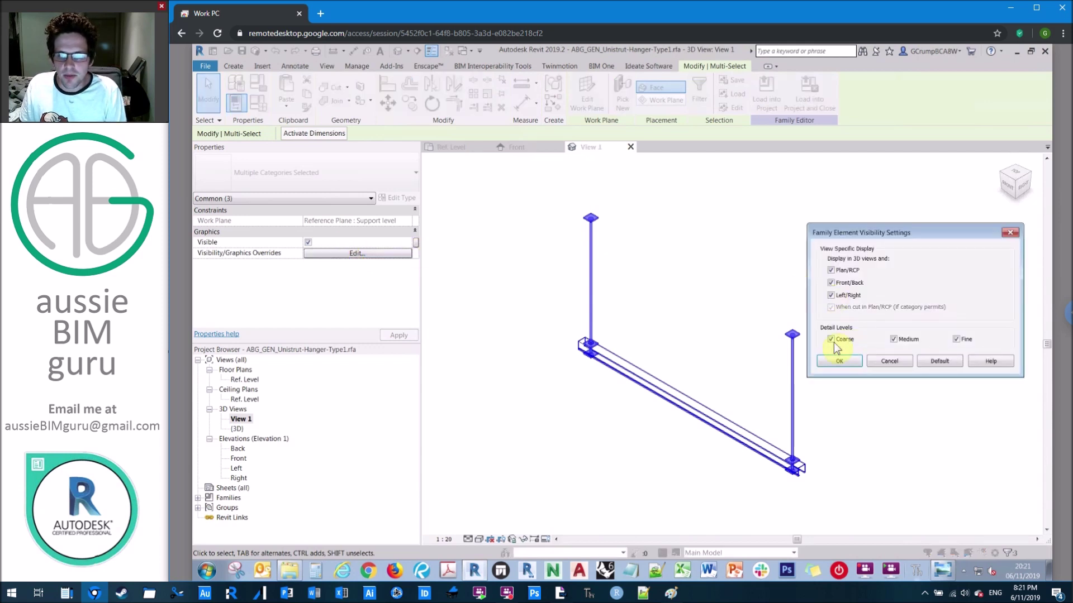
left_click(847, 270)
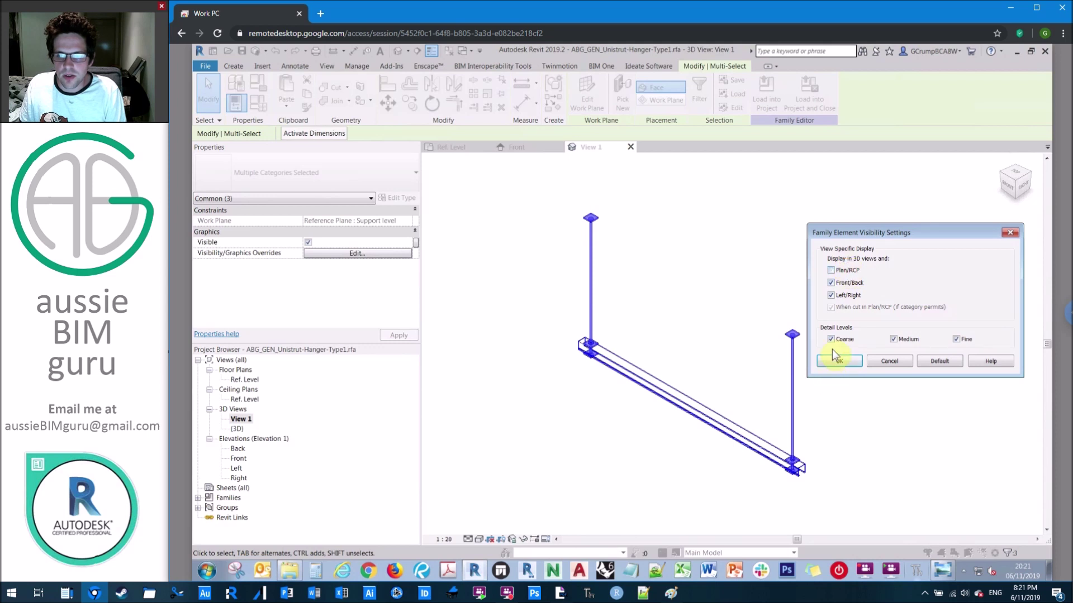
left_click(841, 361)
left_click(729, 199)
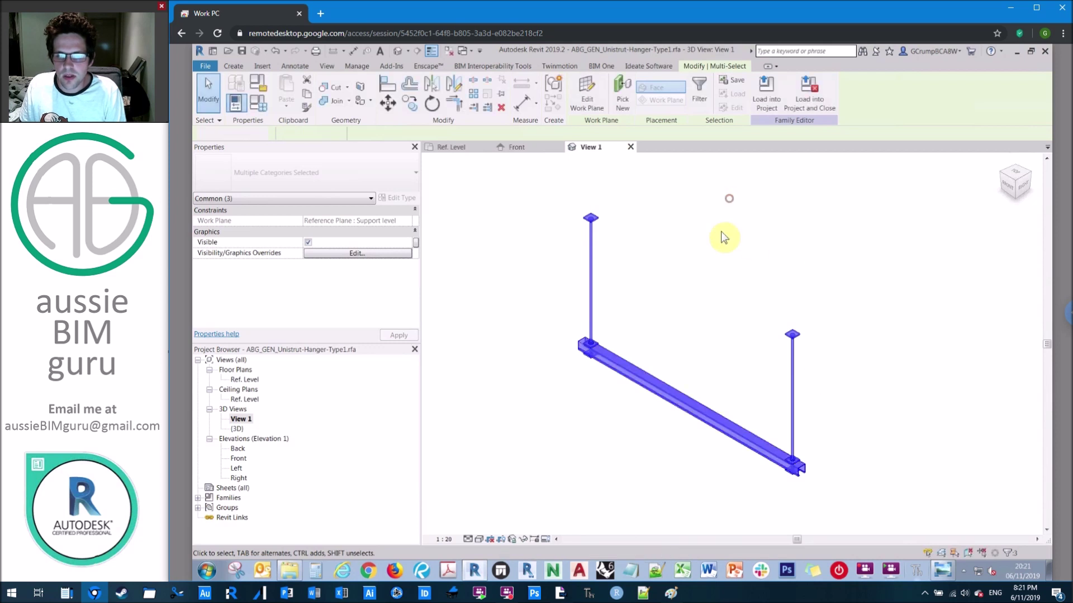
Turn off the Coarse detail level in the visibility settings of both threads
left_click(590, 237)
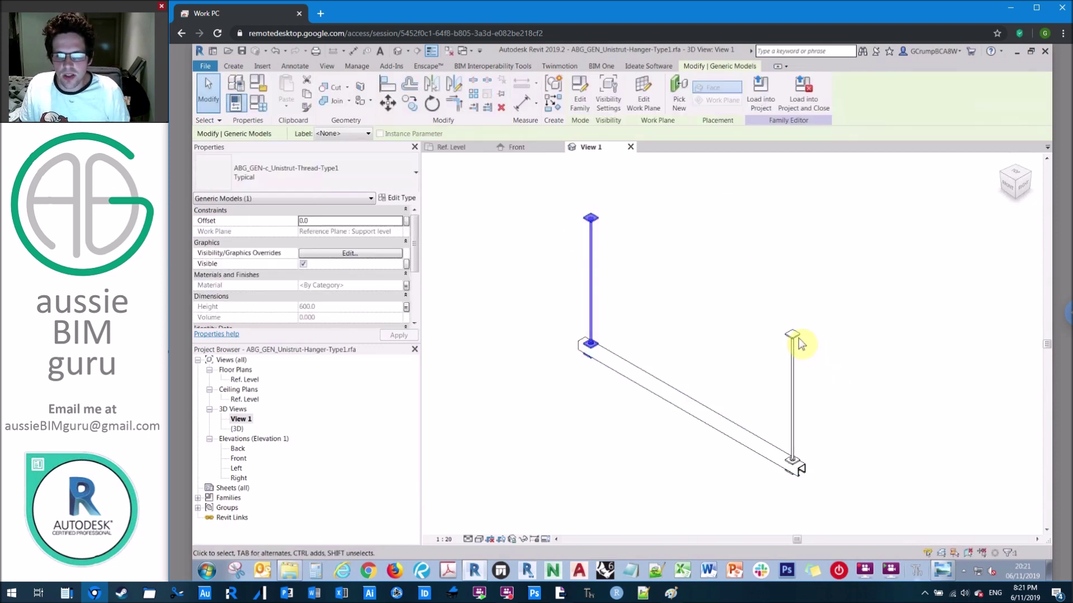
left_click(794, 335, "ctrl")
left_click(353, 255)
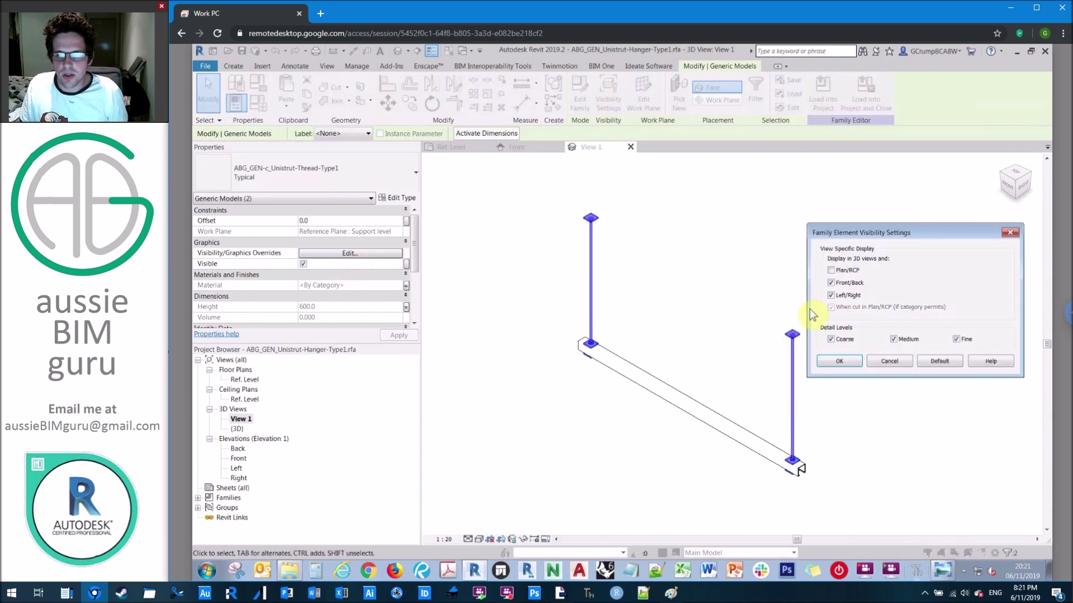
left_click(844, 342)
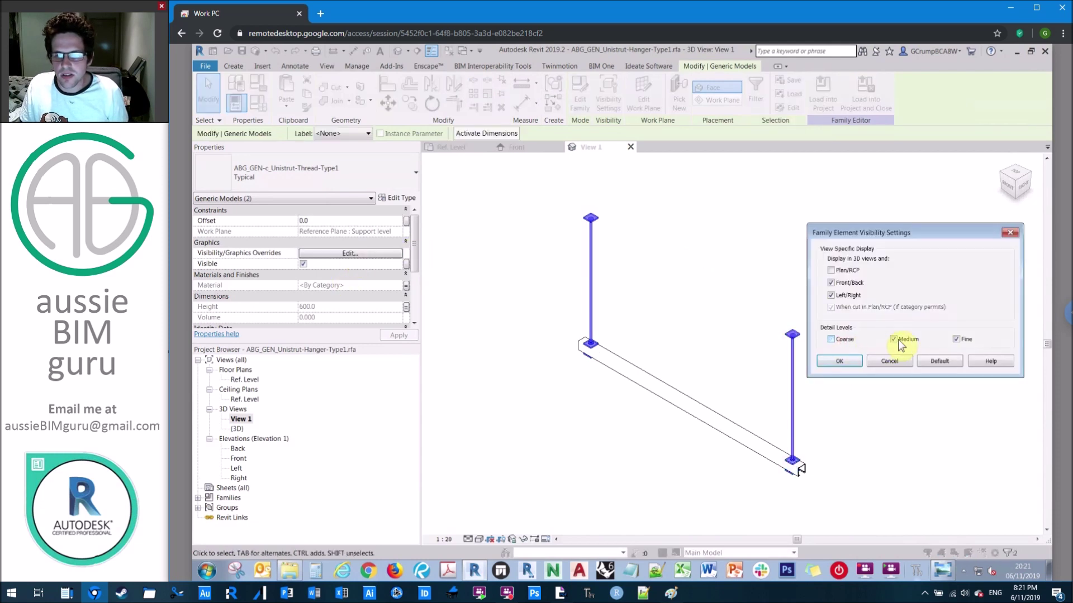
left_click(840, 363)
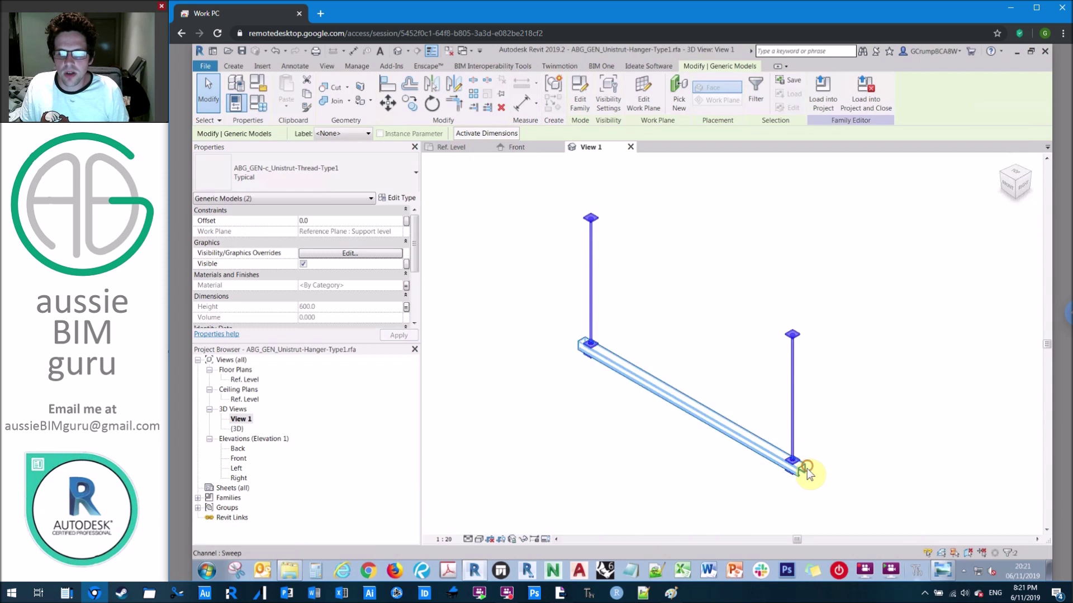
Turn off the Coarse detail level in the channel sweep's visibility settings
left_click(804, 470)
scroll(804, 468, "up", 5)
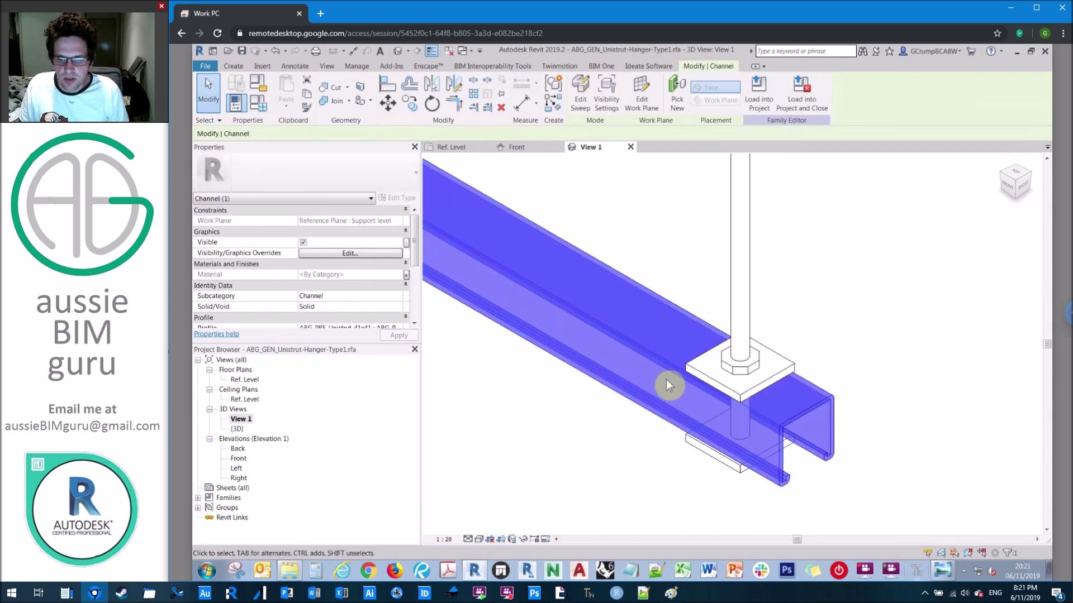
left_click(336, 254)
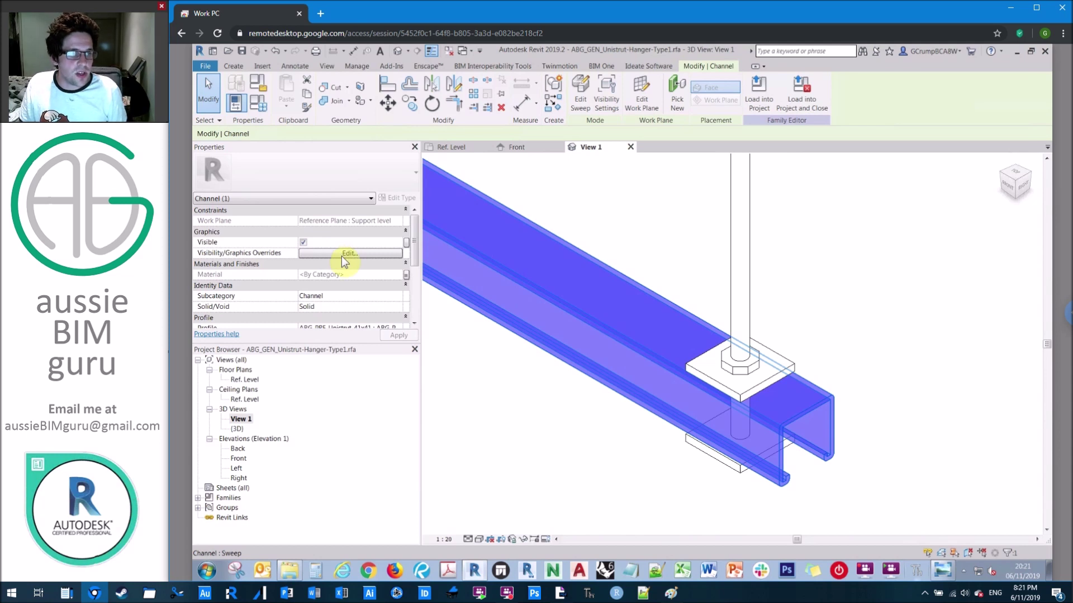
left_click(341, 254)
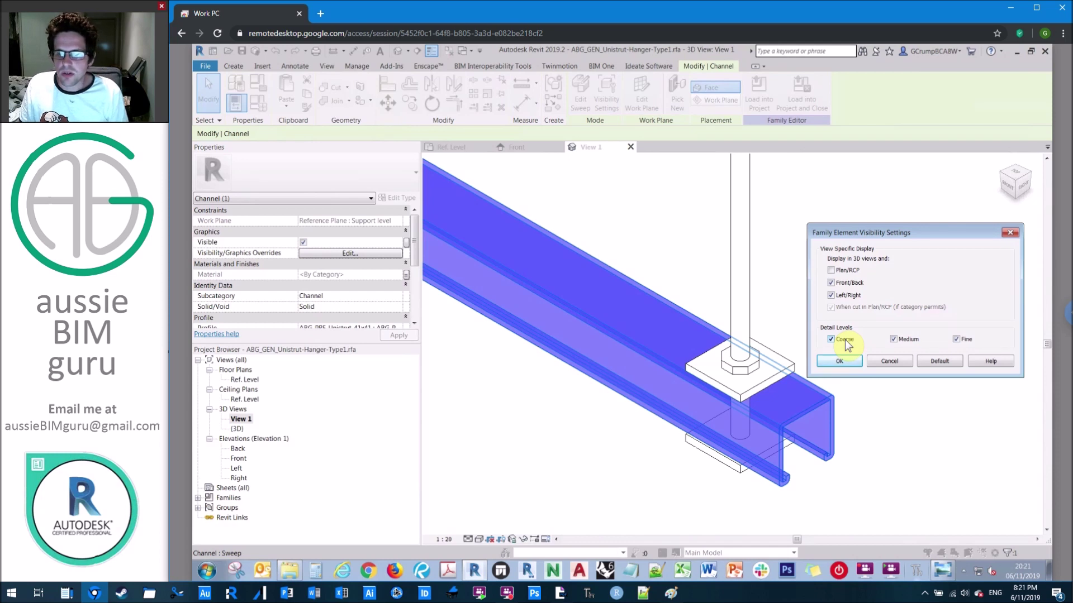
left_click(900, 340)
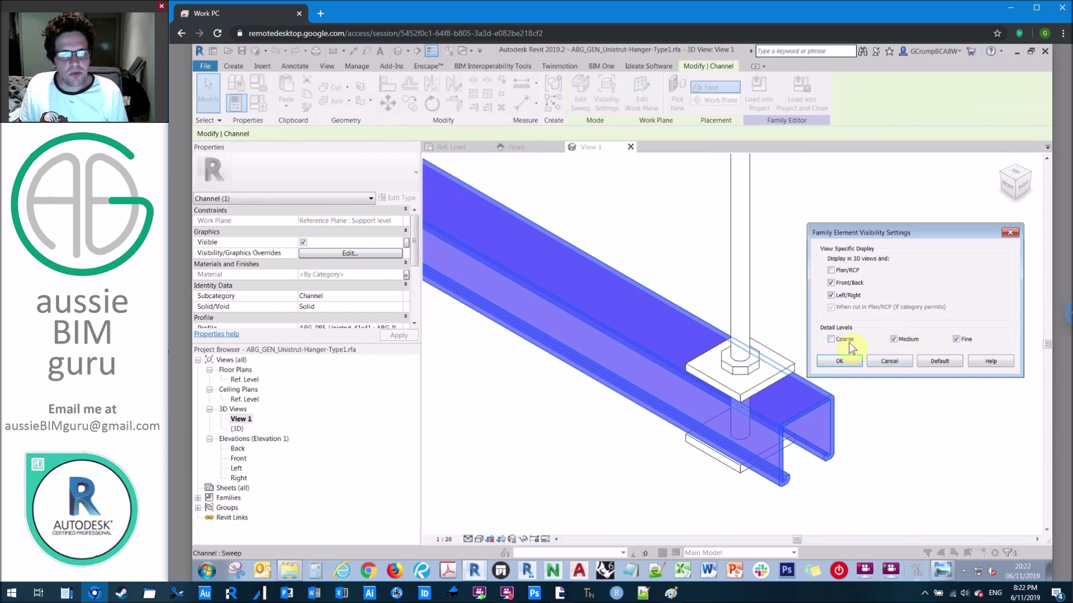
left_click(839, 361)
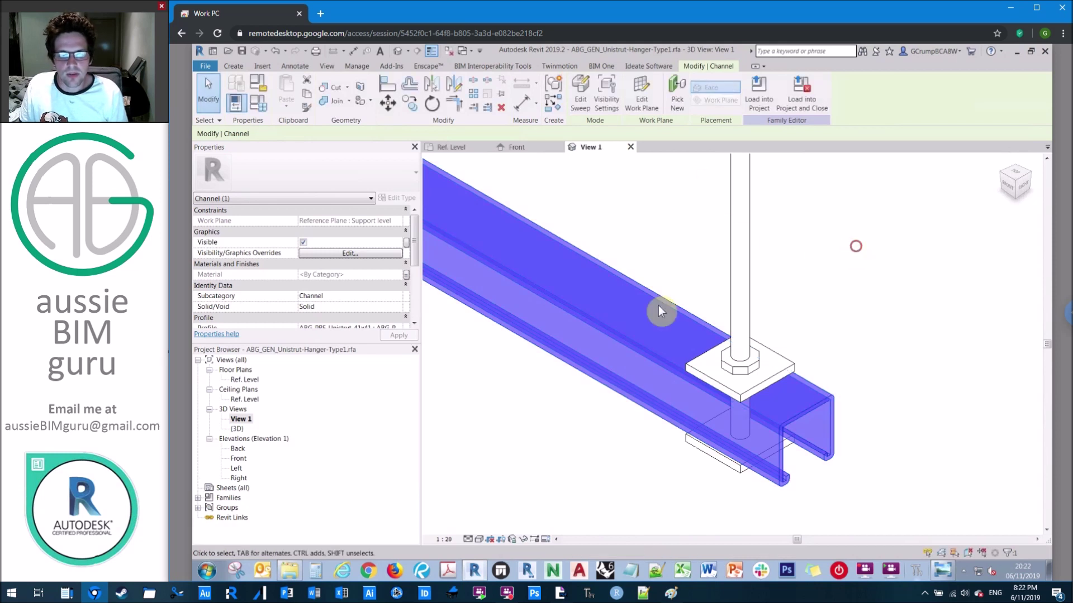
key("Escape")
Start an extrusion in the Ref. Level floor plan with Reference Plane : Support level as its work plane
double_click(246, 379)
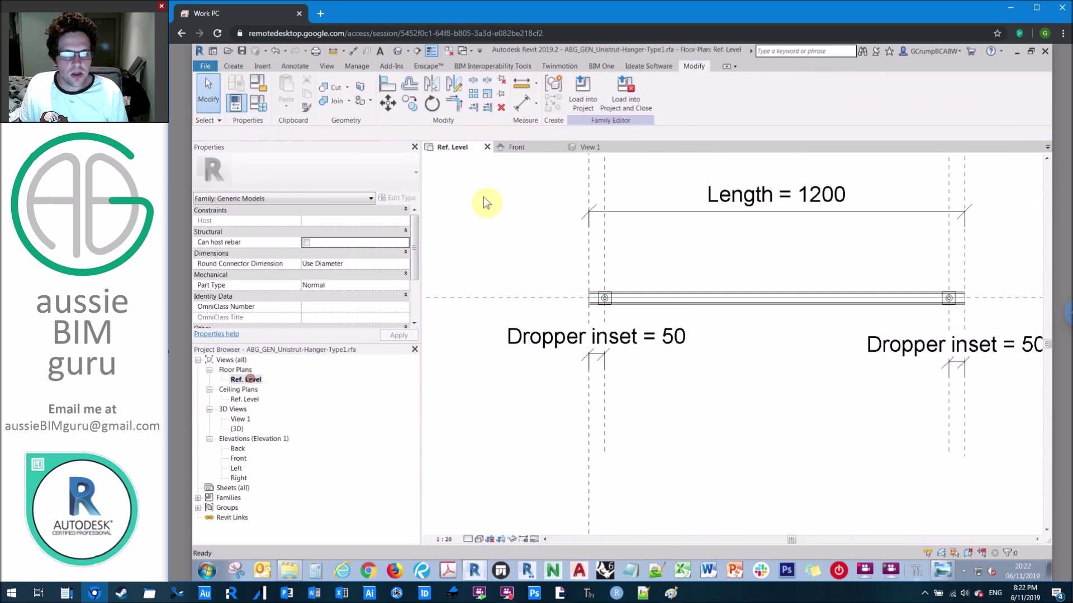
left_click(231, 66)
left_click(284, 91)
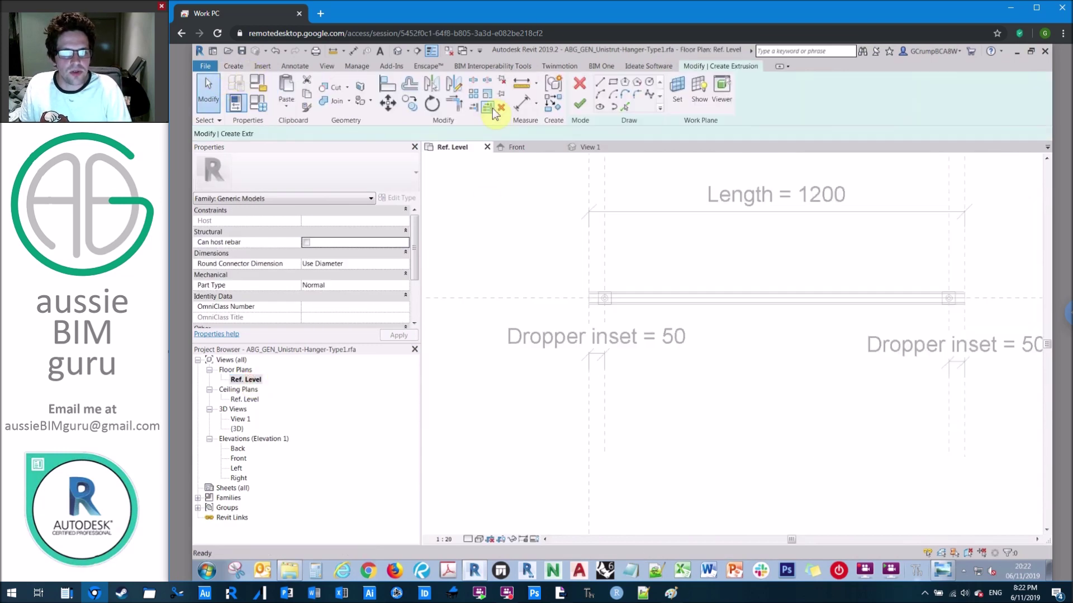
left_click(678, 86)
left_click(676, 306)
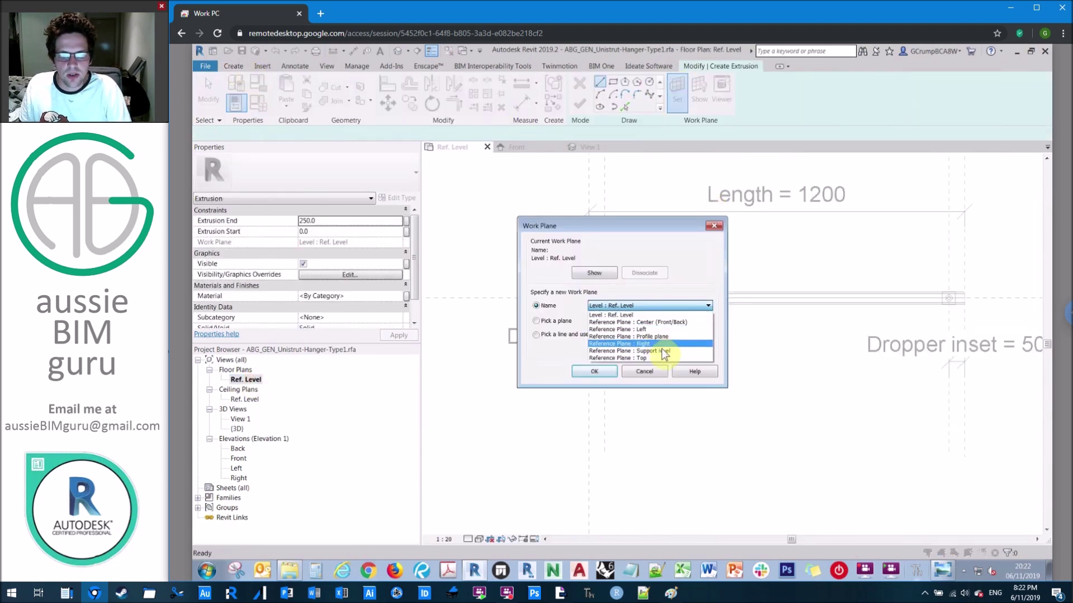
left_click(654, 351)
left_click(594, 372)
Create sketch lines from the reference planes at both ends of the channel and lock them to those planes
left_click(626, 107)
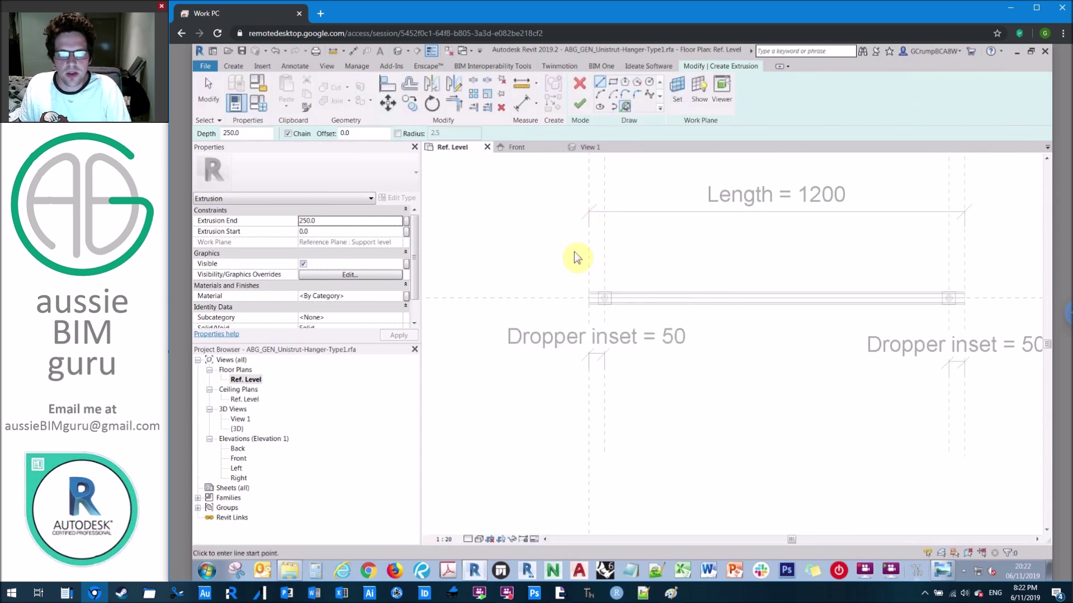
left_click(572, 328)
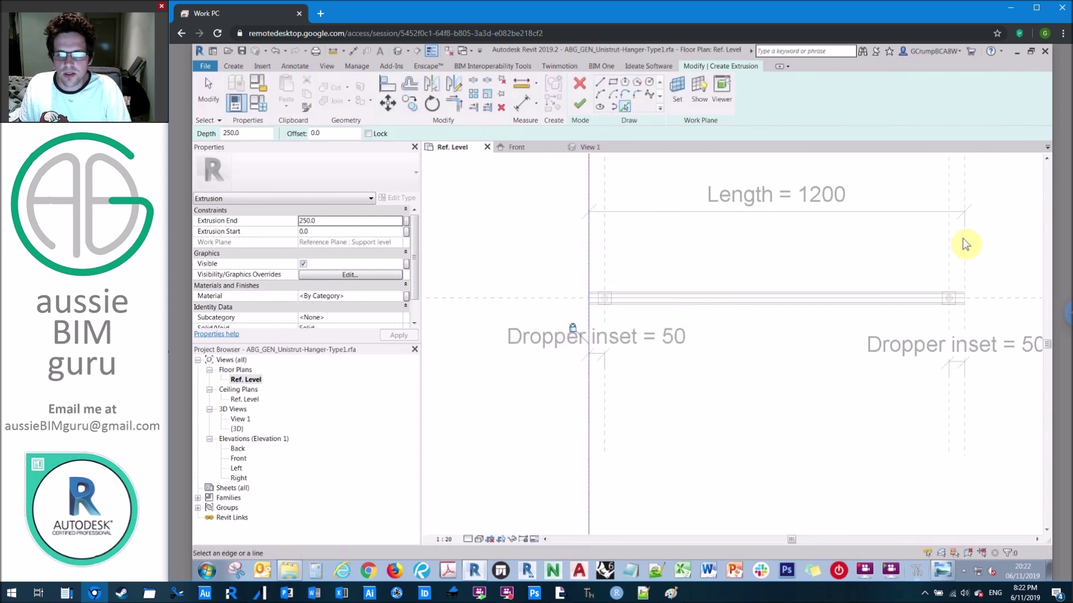
left_click(966, 246)
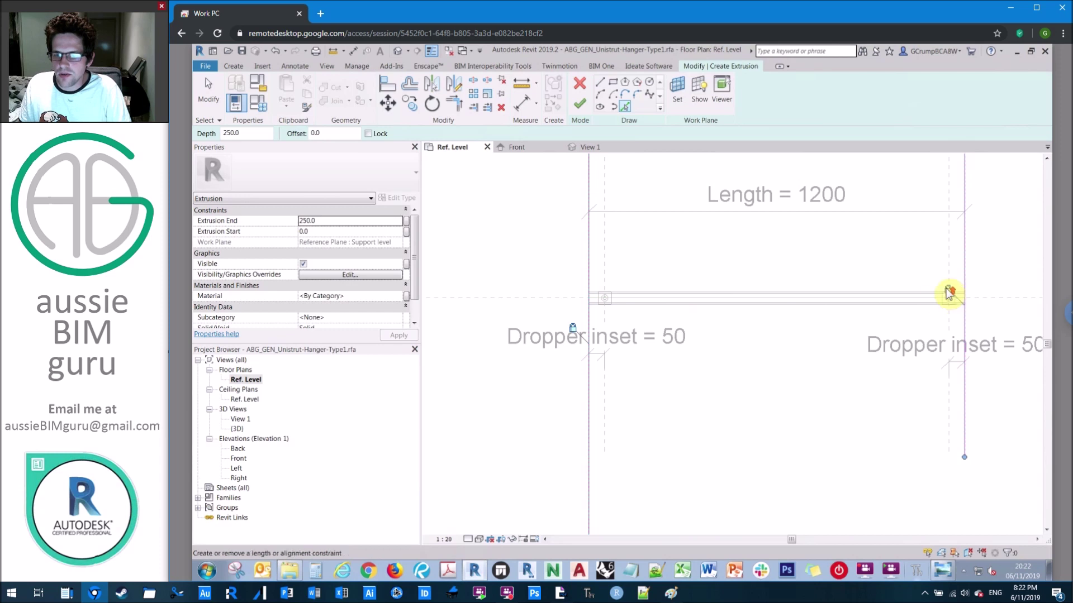
scroll(941, 296, "up", 4)
scroll(930, 302, "up", 1)
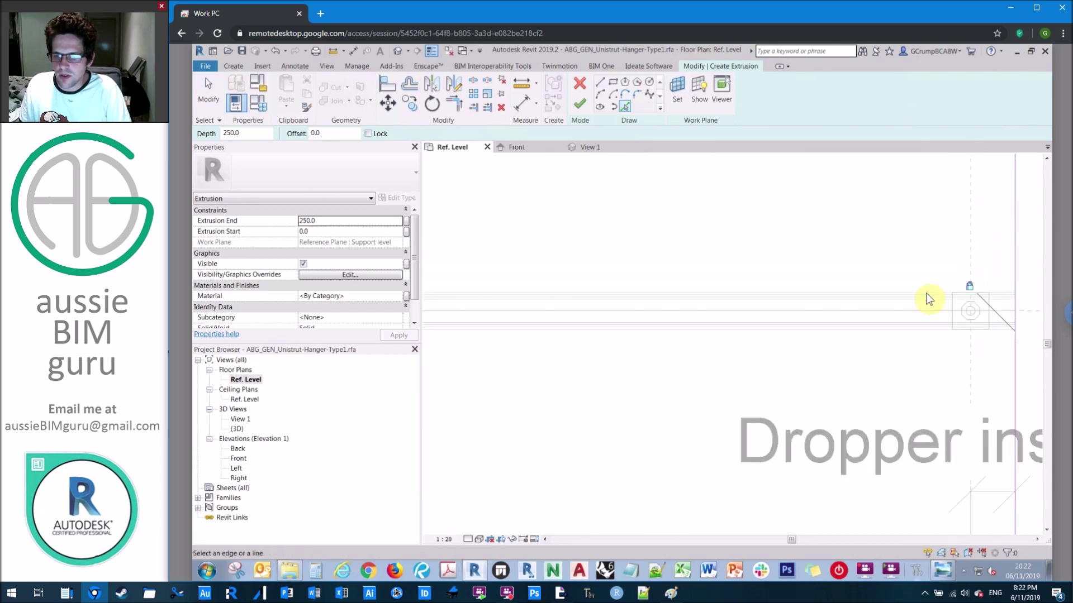
Draw a sketch line along the channel's upper edge in plan, running between the two locked end lines
left_click(600, 83)
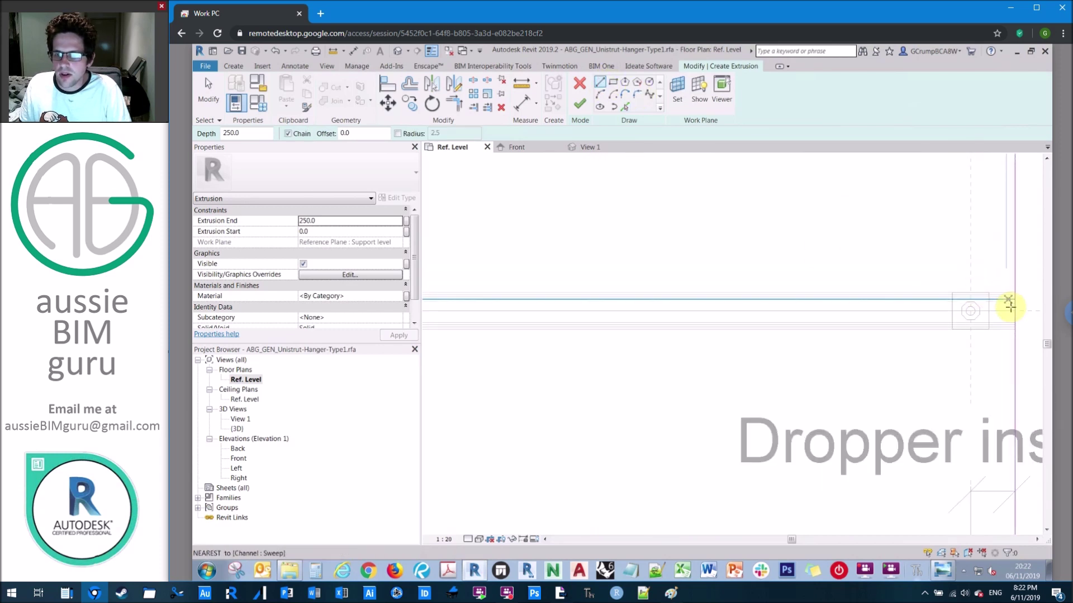
middle_click_drag(1016, 292, 612, 290)
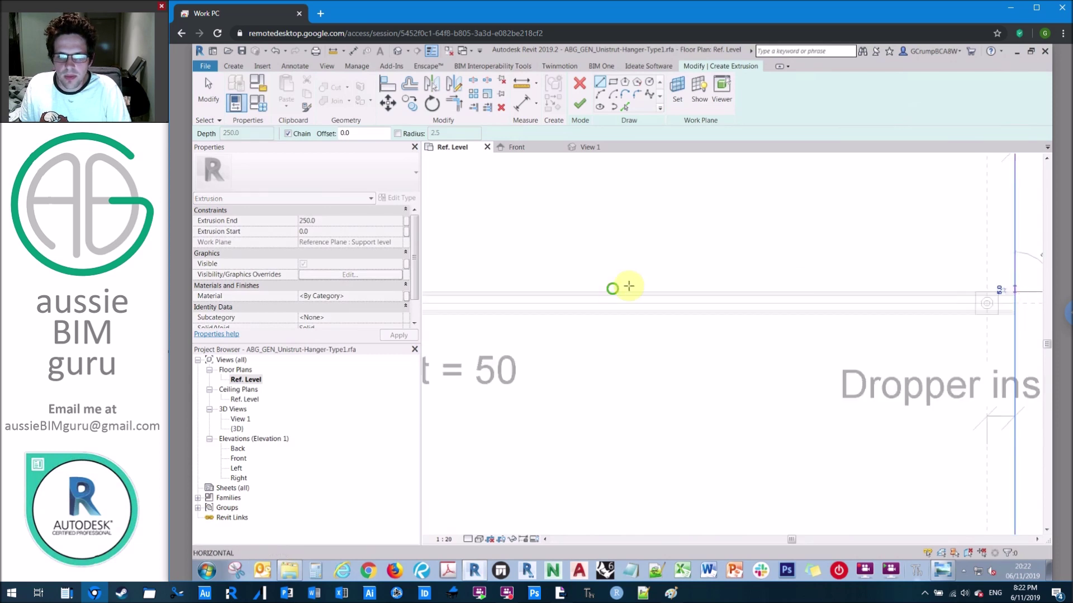
scroll(937, 264, "down", 2)
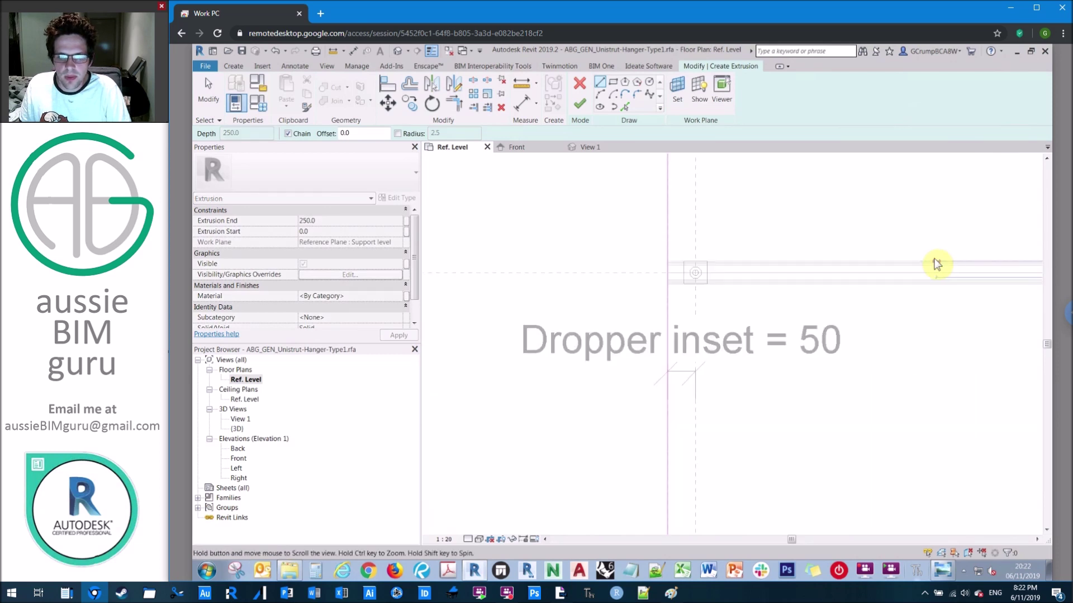
left_click(682, 262)
key("Escape")
key("Escape")
Mirror the upper sketch line about the channel's centreline onto its opposite edge
left_click(680, 261)
key("d")
key("m")
left_click(627, 274)
left_click(680, 278)
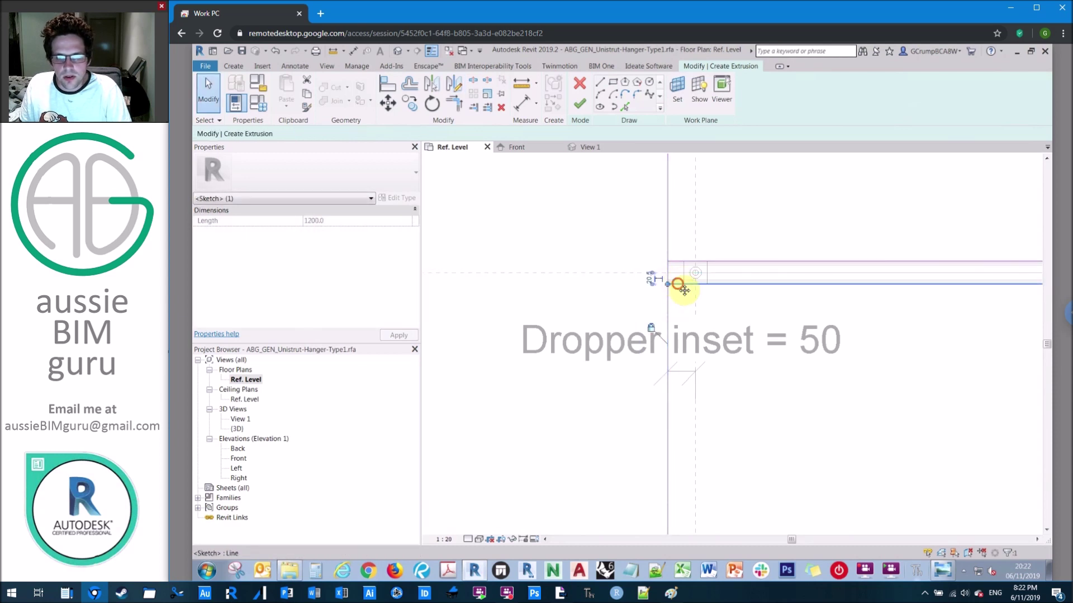
Trim the sketch lines into a closed rectangle around the channel and finish the extrusion
key("Escape")
middle_click(930, 262)
middle_click(929, 262)
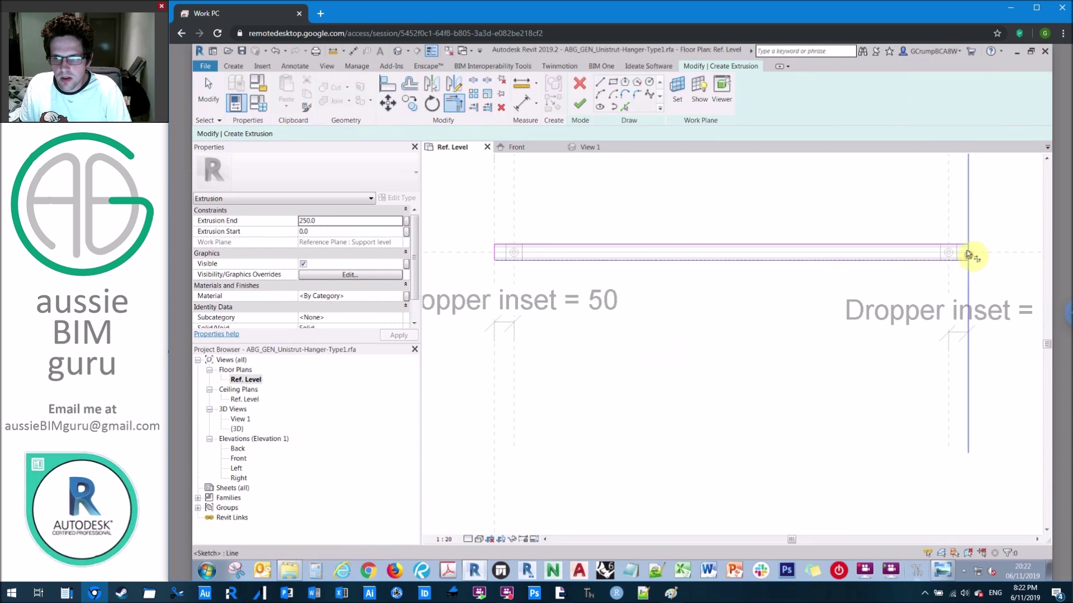
left_click(580, 102)
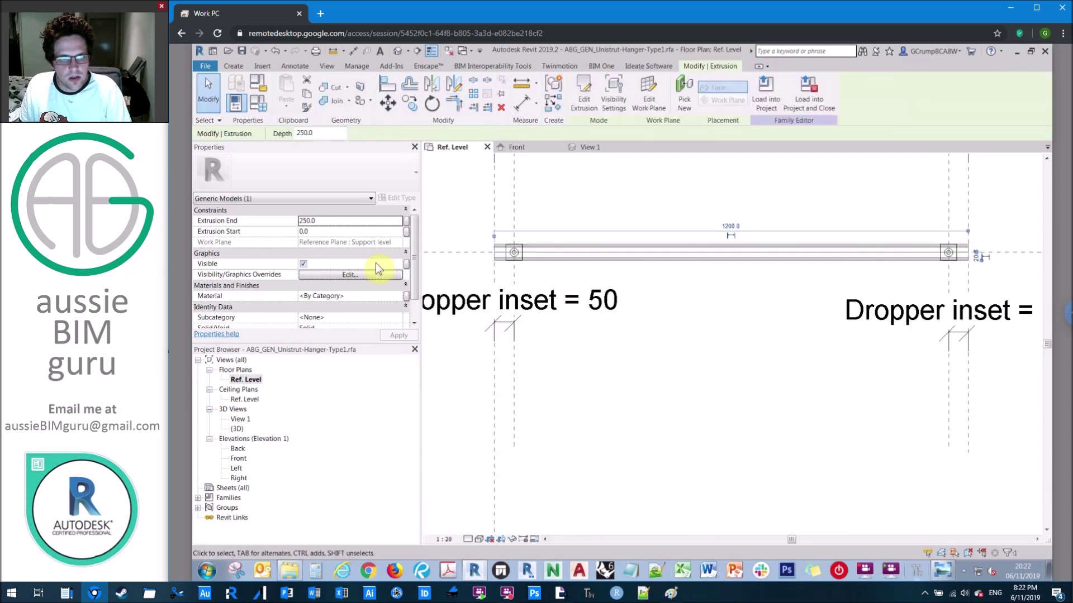
Set the extrusion's end to 0 and its start to -41
double_click(361, 223)
type("0")
left_click(353, 231)
type("-")
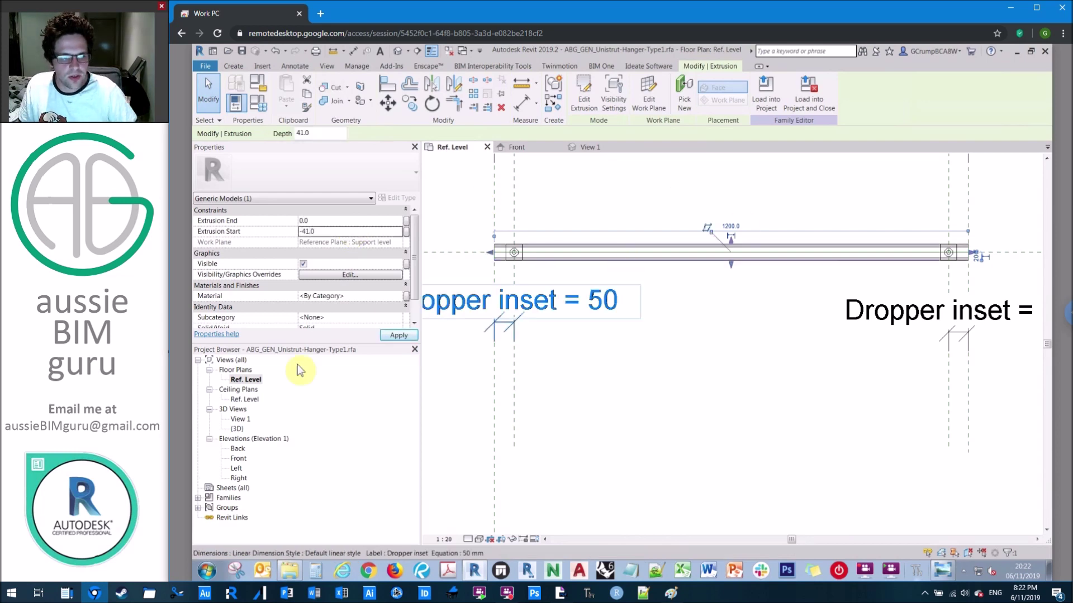
In 3D View 1, turn off Plan/RCP, Medium and Fine display in the new extrusion's visibility settings
left_click(240, 419)
double_click(240, 419)
left_click(762, 355)
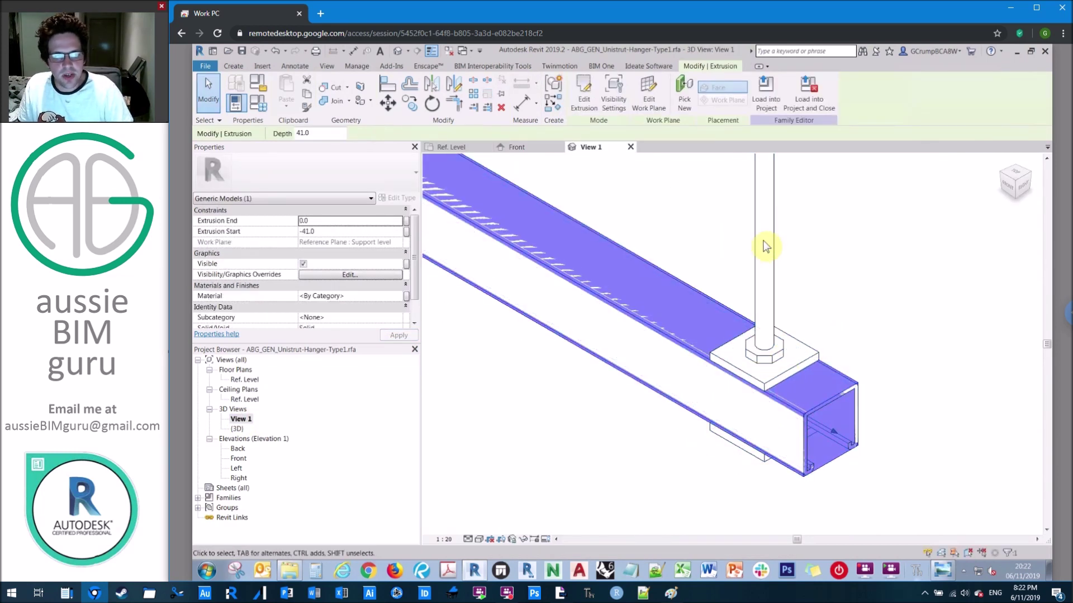
left_click(360, 274)
left_click(845, 271)
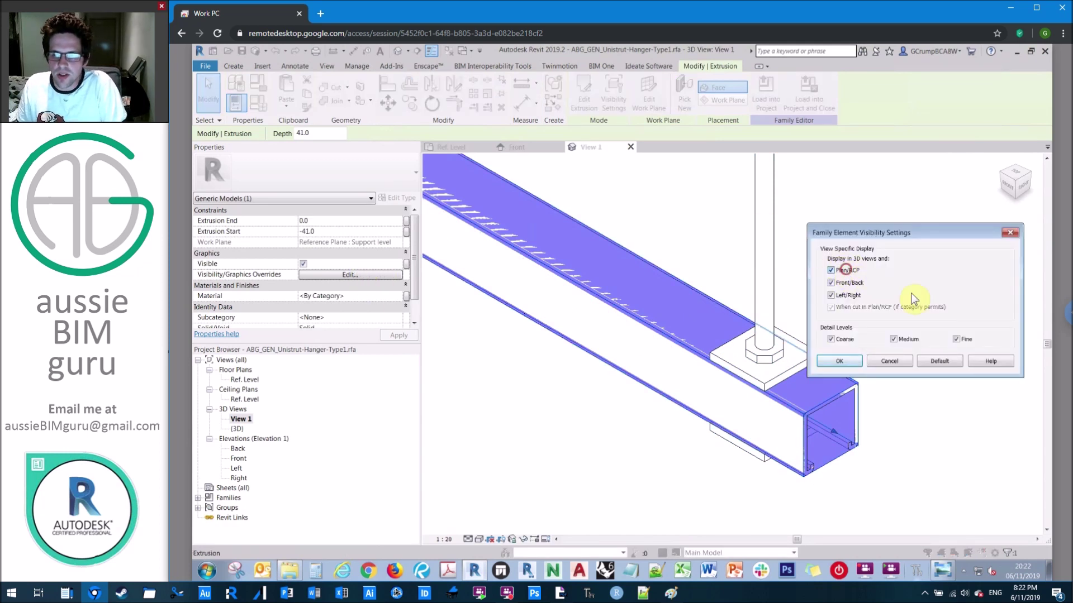
left_click(894, 338)
left_click(965, 338)
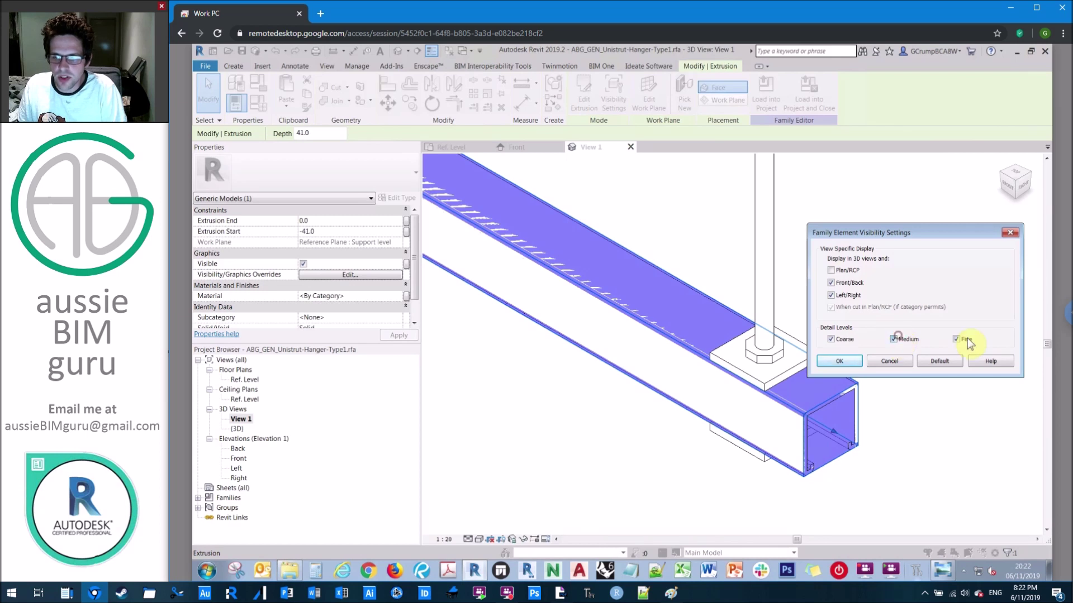
left_click(840, 362)
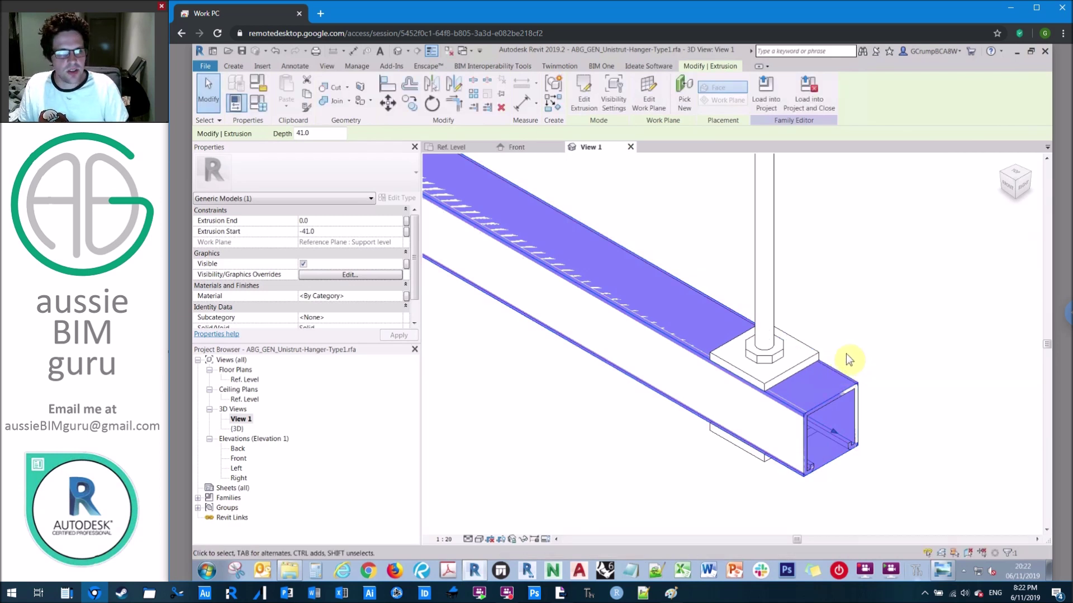
Associate the extrusion's material with the Material family parameter and assign the extrusion to the Channel subcategory
left_click(406, 297)
left_click(485, 227)
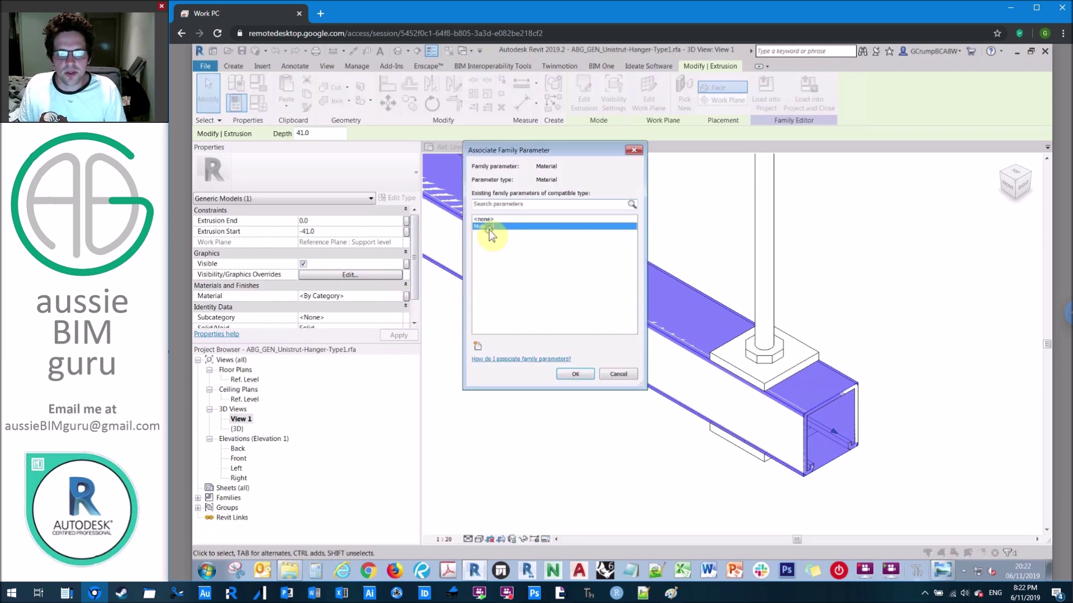
left_click(575, 372)
left_click(390, 316)
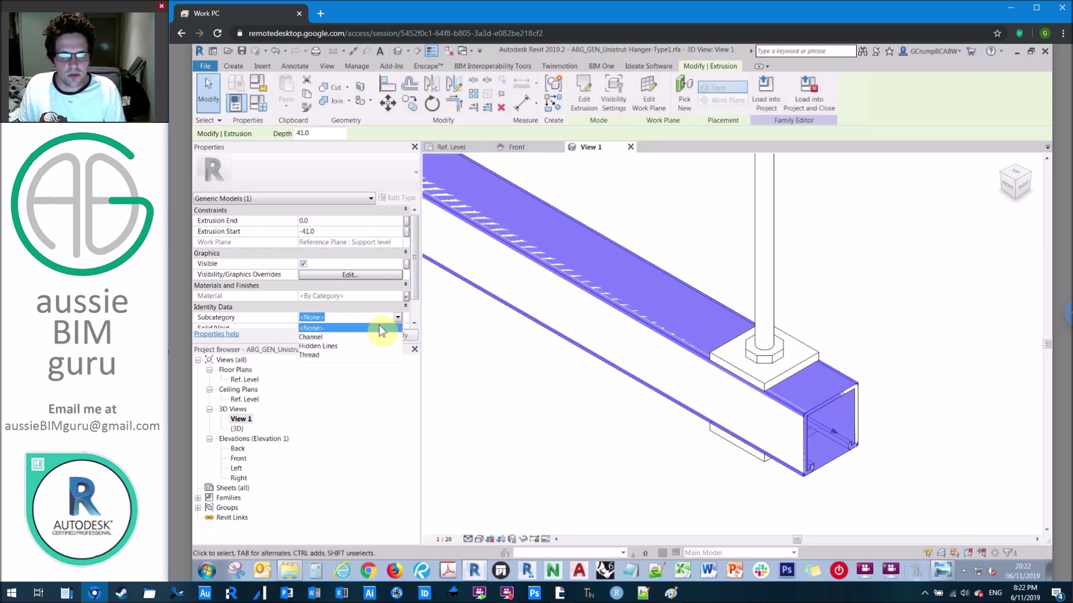
left_click(311, 337)
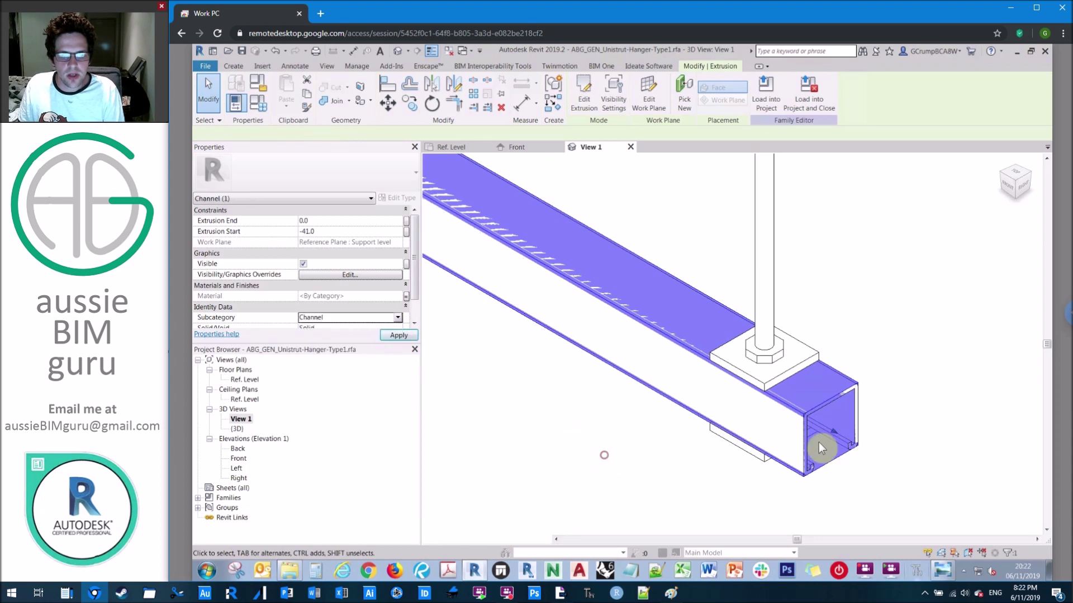
left_click(831, 334)
Turn on Preview Visibility for the 3D view with the whole hanger in sight
scroll(831, 334, "down", 10)
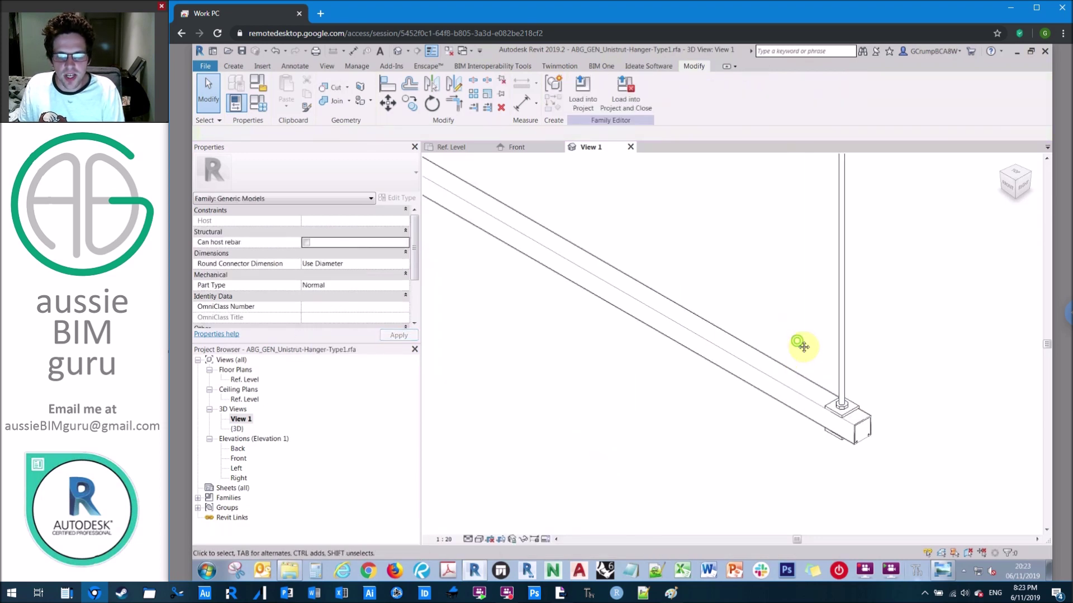
scroll(702, 208, "up", 4)
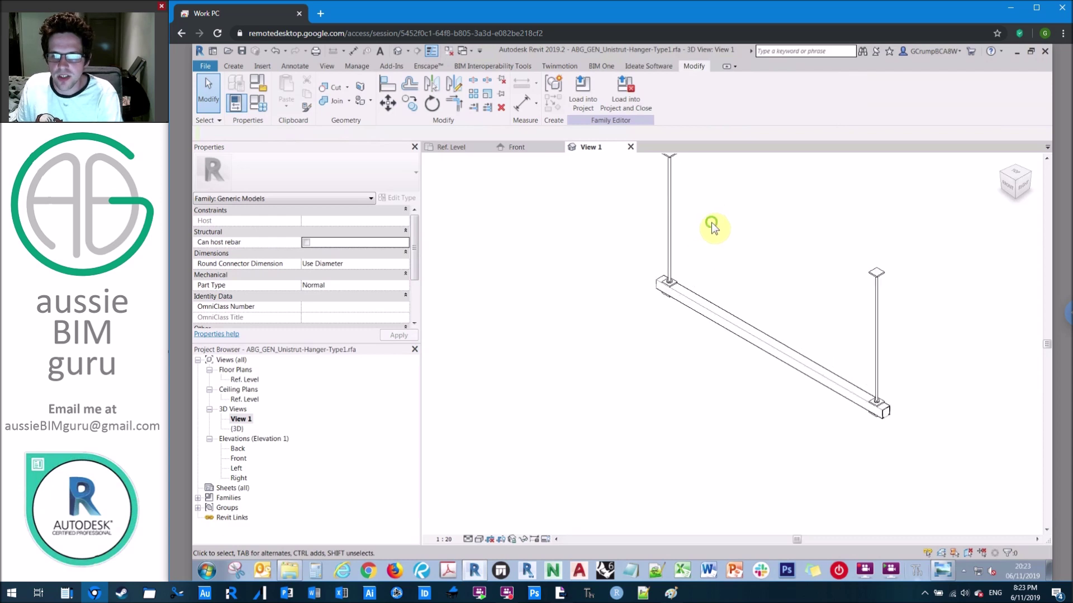
middle_click_drag(714, 223, 656, 299)
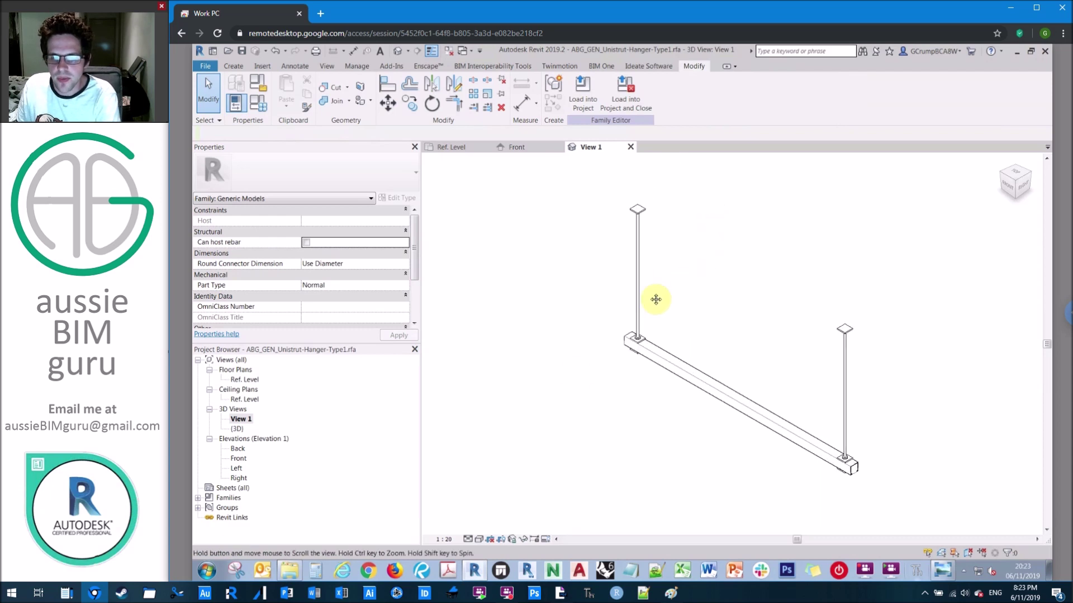
left_click(545, 538)
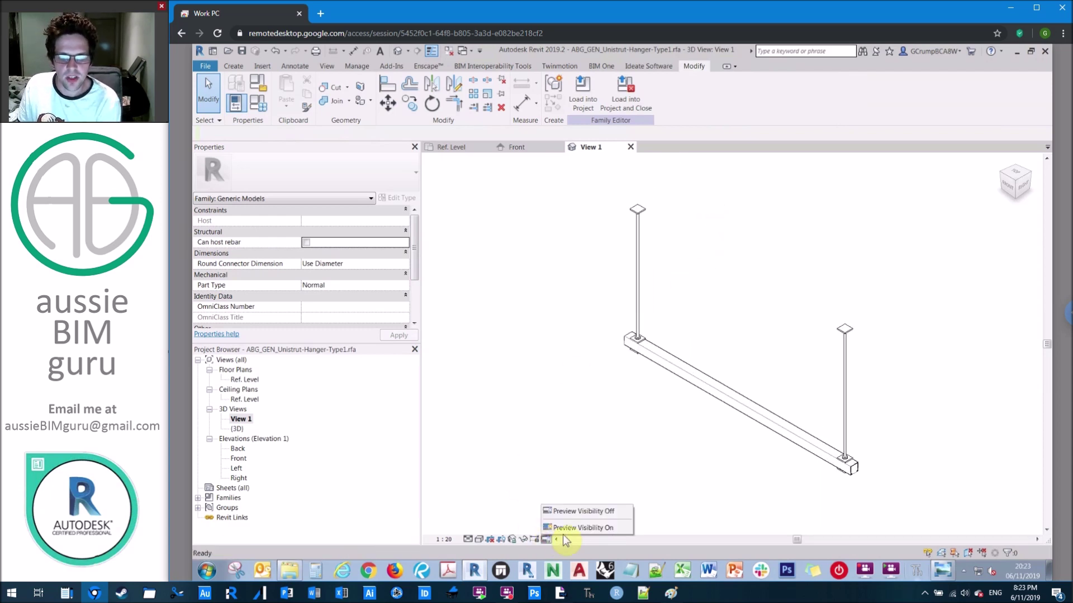
left_click(571, 529)
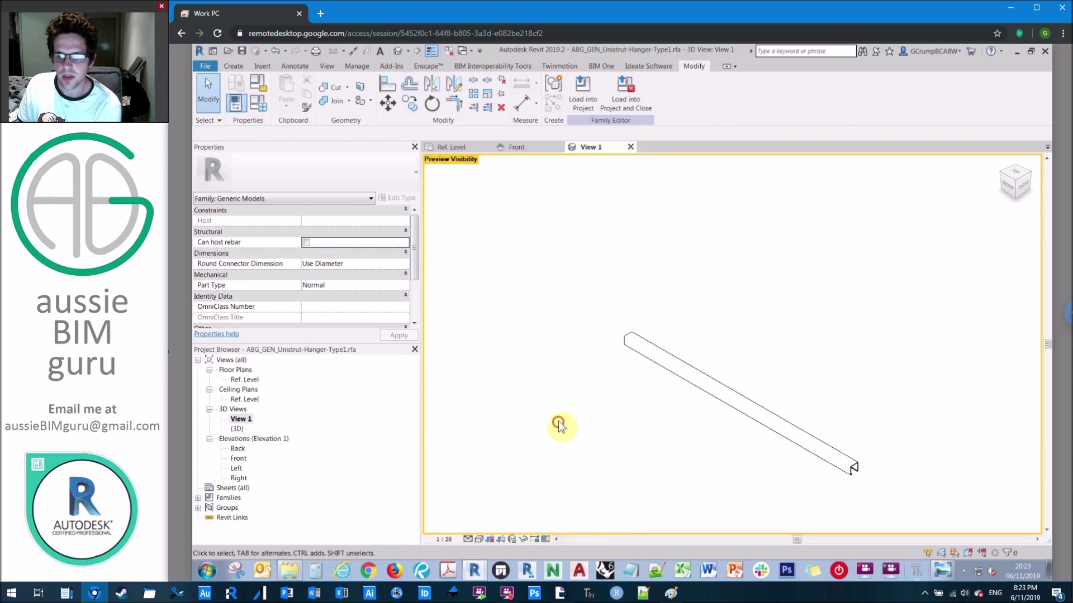
Check how the hanger displays in the 3D view at the Medium, Coarse and Fine detail levels
left_click(855, 468)
left_click(468, 540)
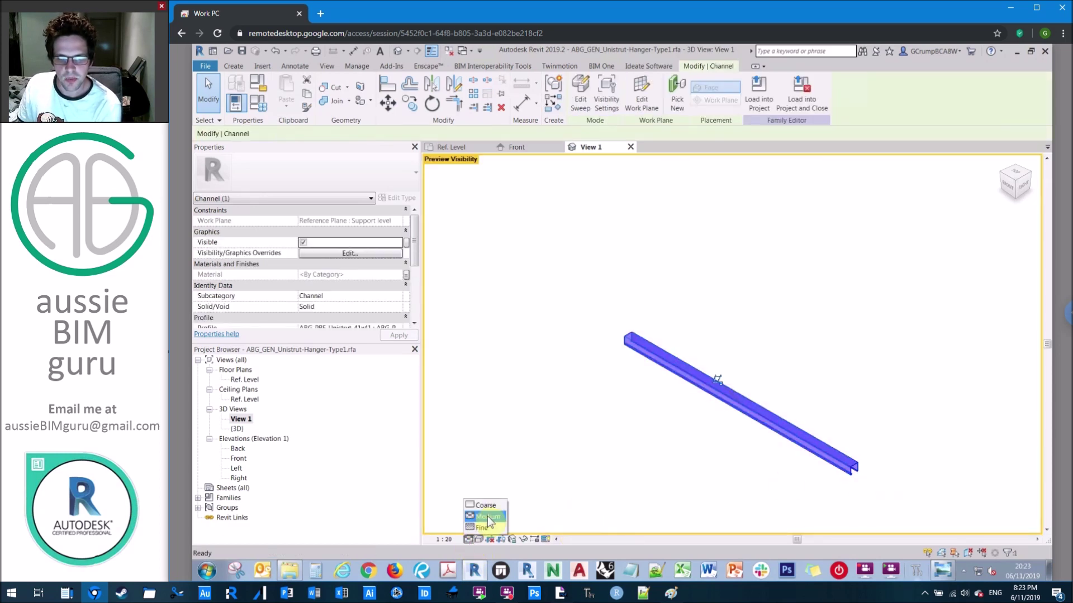
left_click(646, 440)
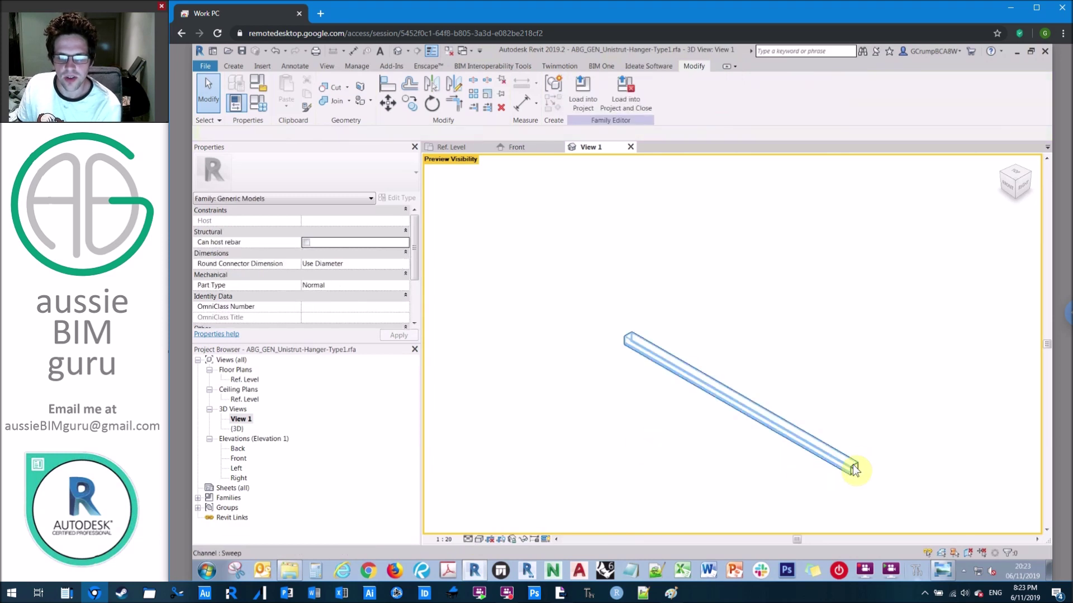
left_click(468, 540)
left_click(487, 506)
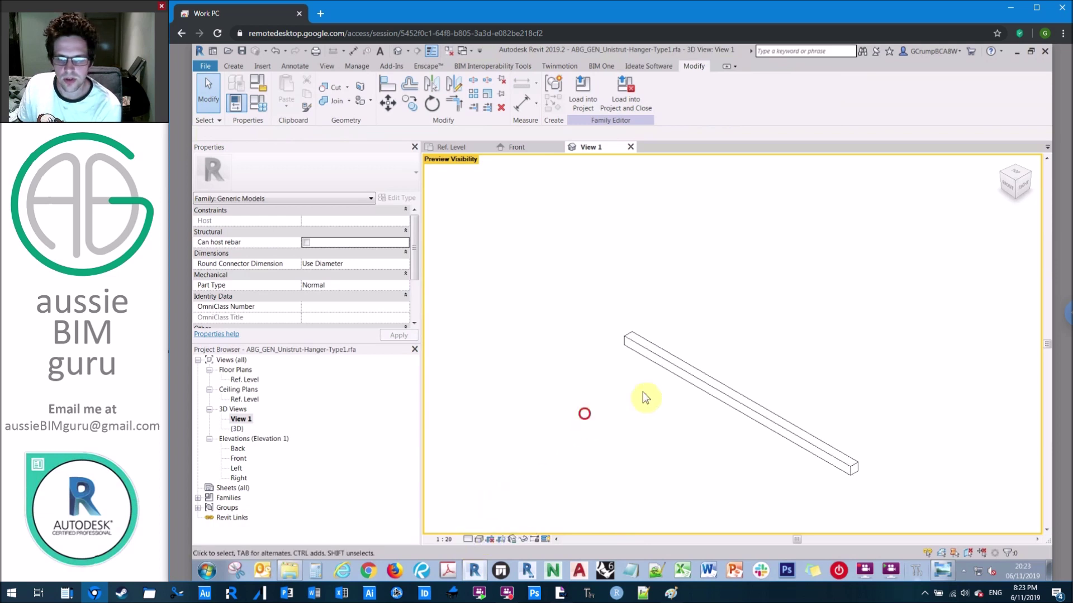
scroll(813, 472, "up", 3)
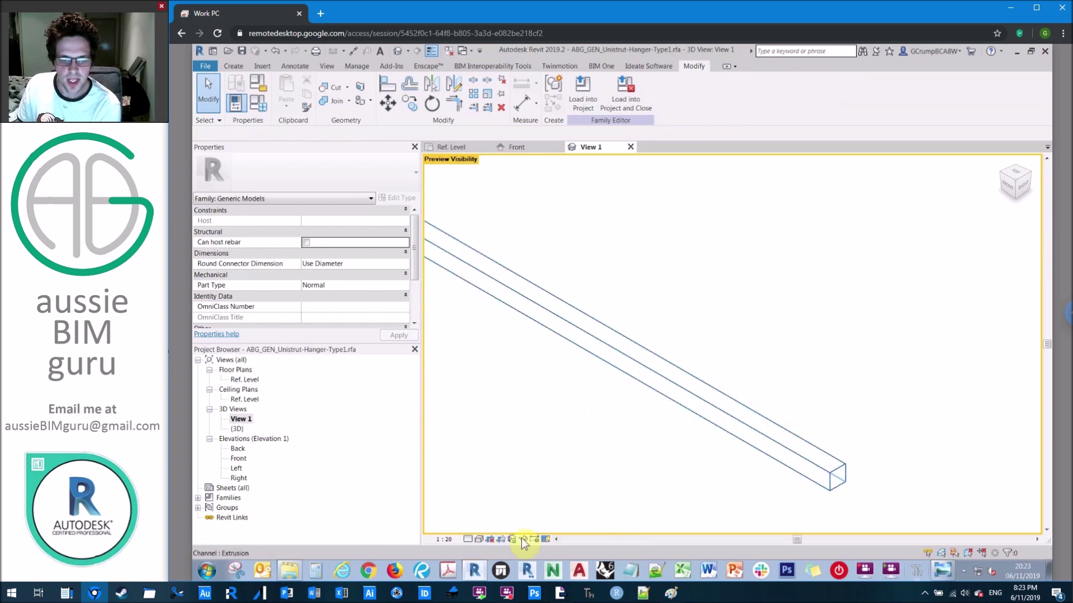
left_click(467, 540)
left_click(480, 528)
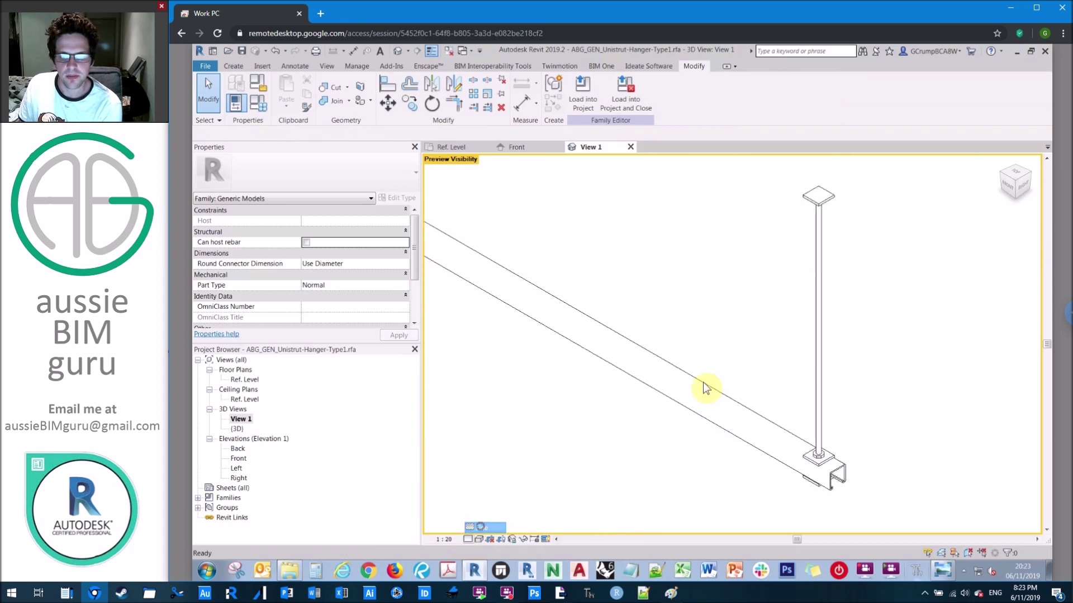
scroll(890, 363, "down", 3)
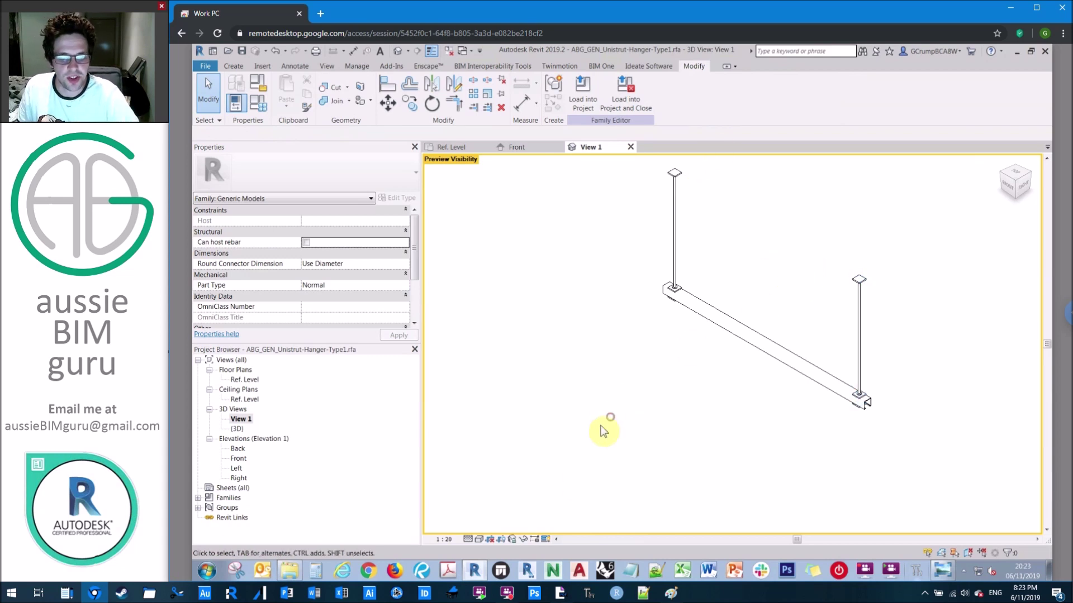
Turn off Preview Visibility for the 3D view with the whole hanger in sight
left_click(546, 539)
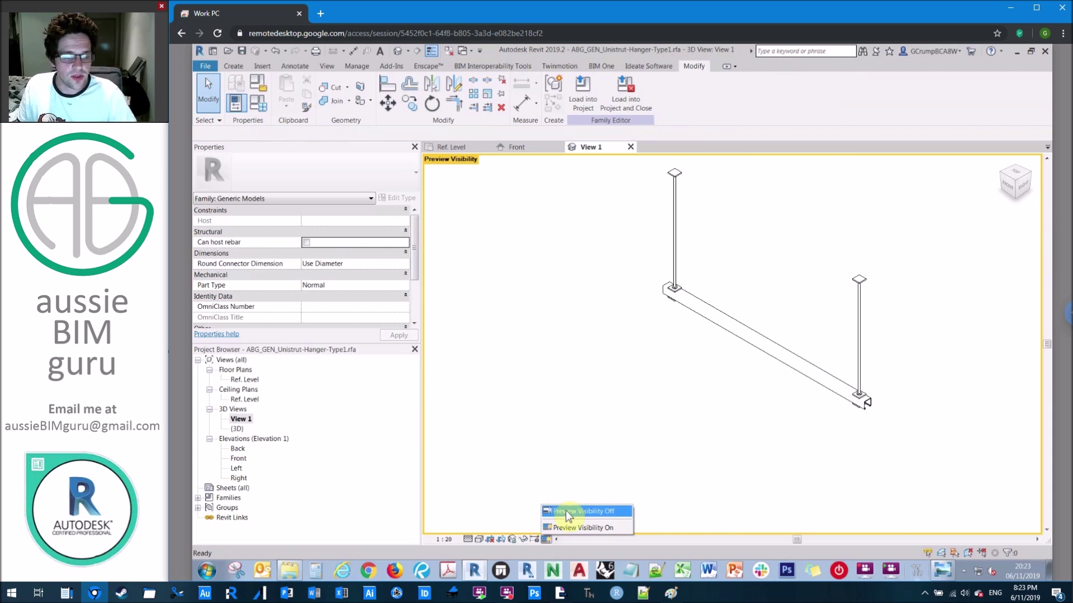
left_click(567, 512)
scroll(585, 462, "down", 3)
middle_click_drag(630, 376, 651, 335)
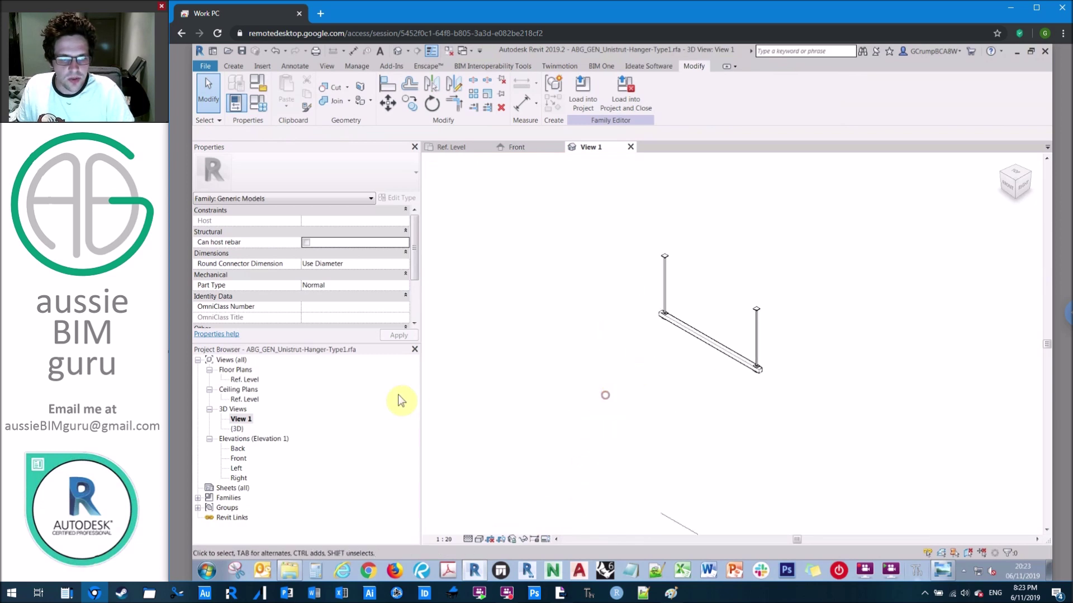
Open the Ref. Level floor plan, close the other views and start symbolic lines placed on the Support level reference plane
double_click(244, 379)
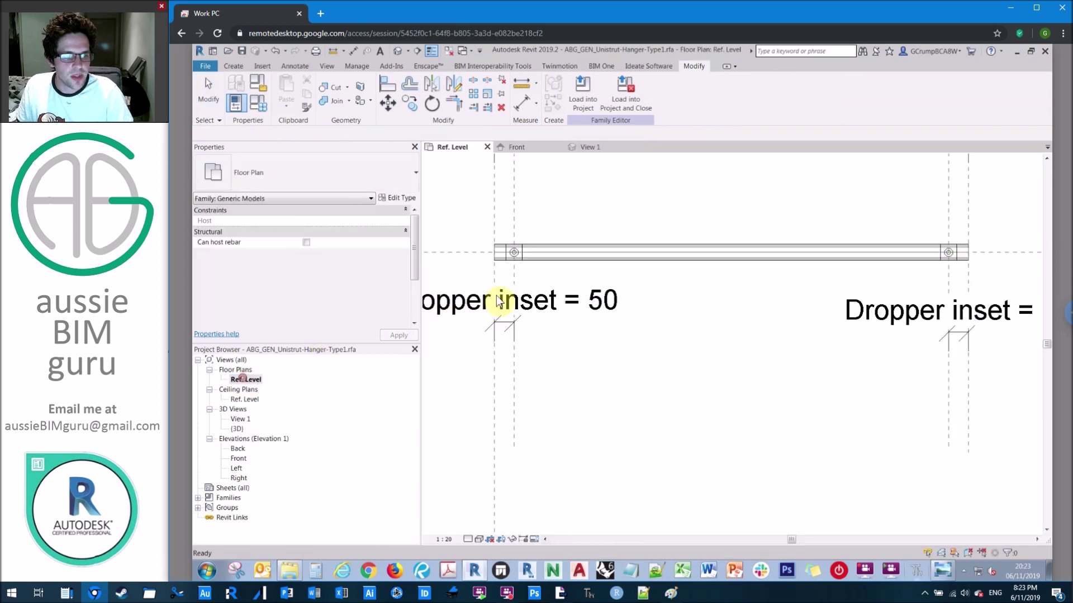
left_click(450, 49)
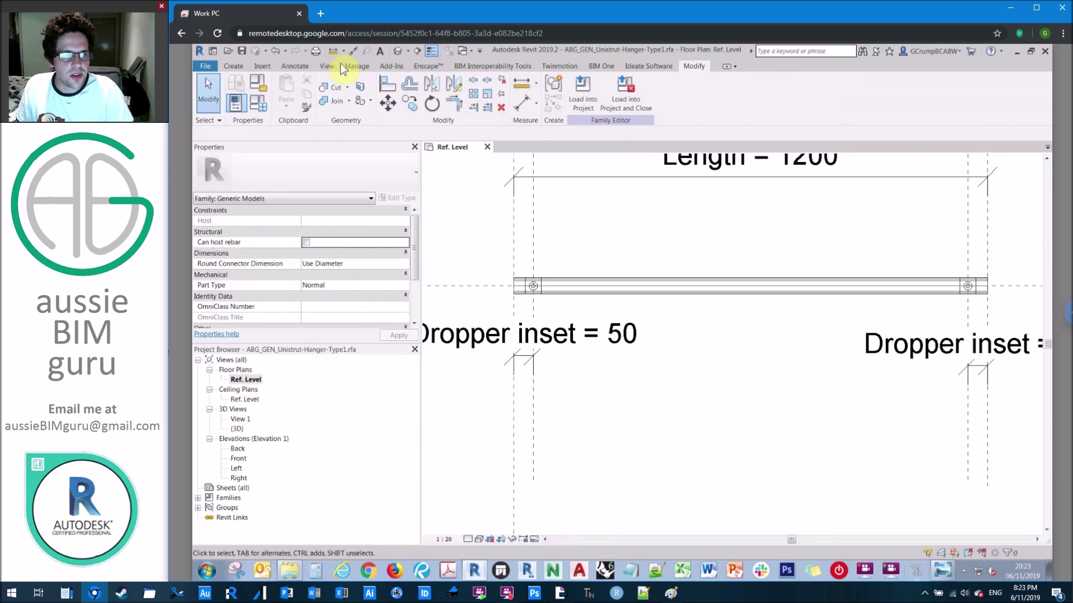
left_click(299, 67)
left_click(374, 92)
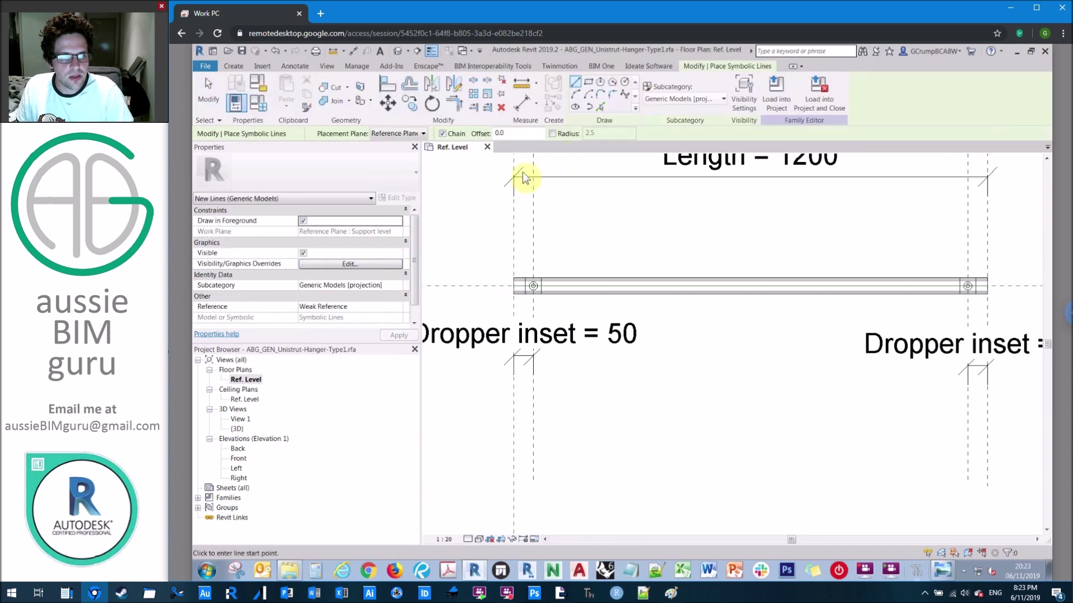
left_click(408, 134)
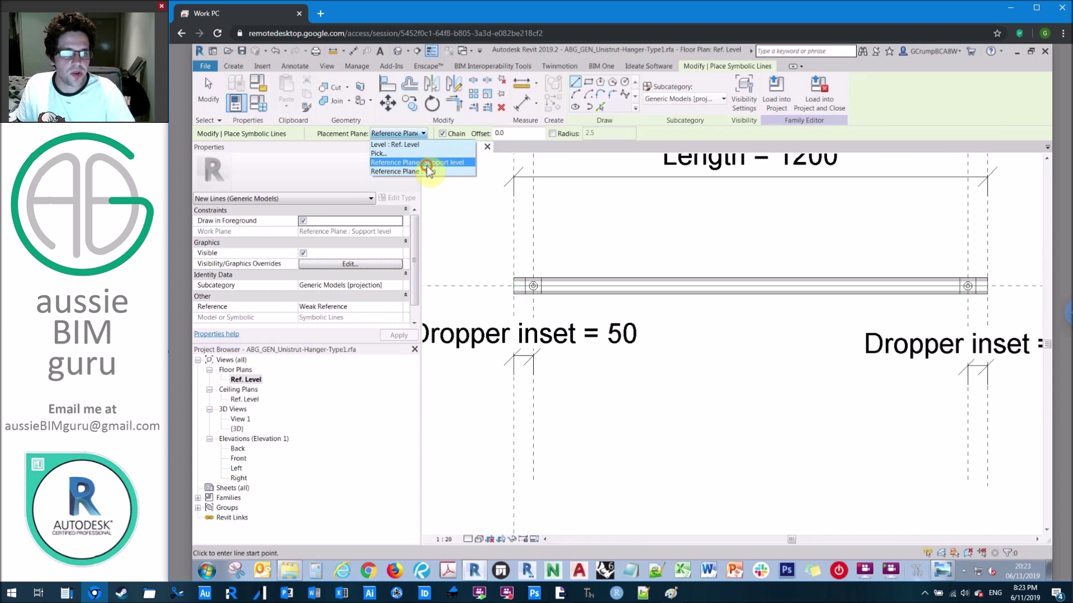
left_click(427, 163)
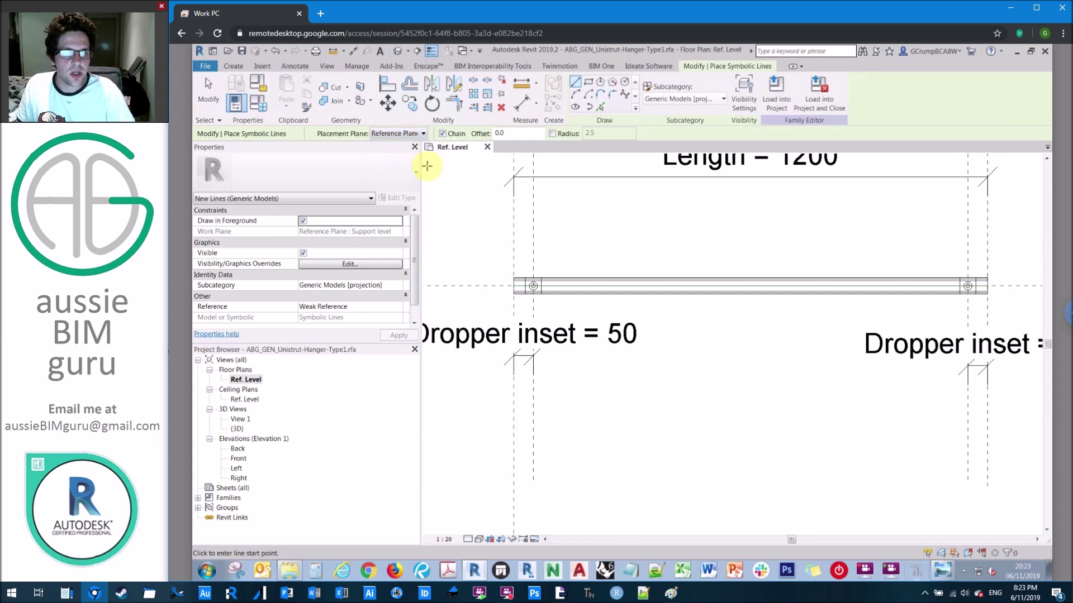
Draw a symbolic rectangle around the channel in plan with subcategory Channel [projection] and Reference set to Not a Reference
left_click(589, 83)
left_click(398, 285)
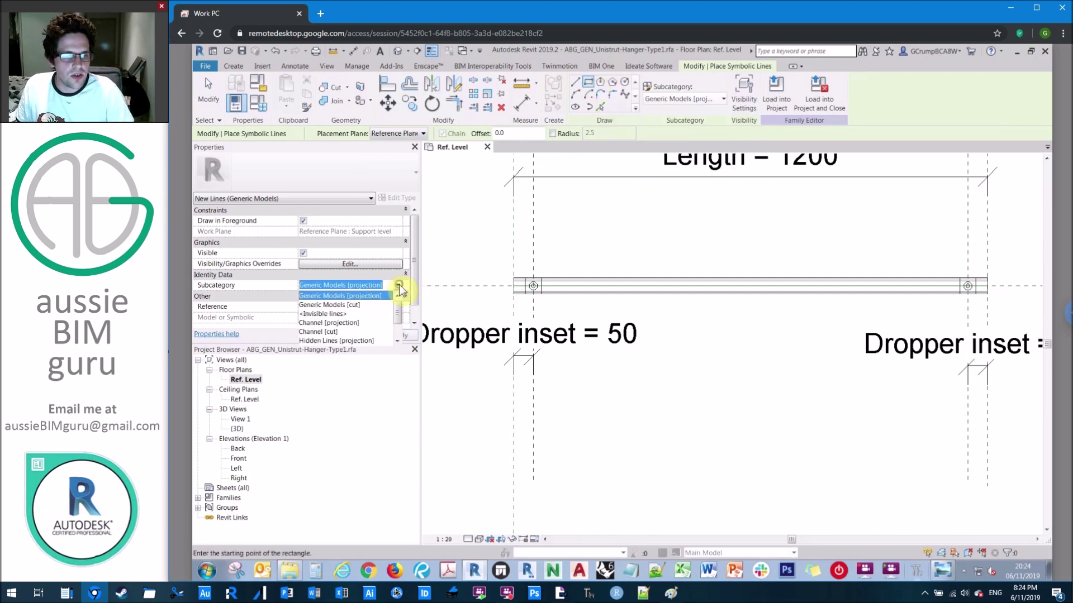
scroll(343, 321, "down", 2)
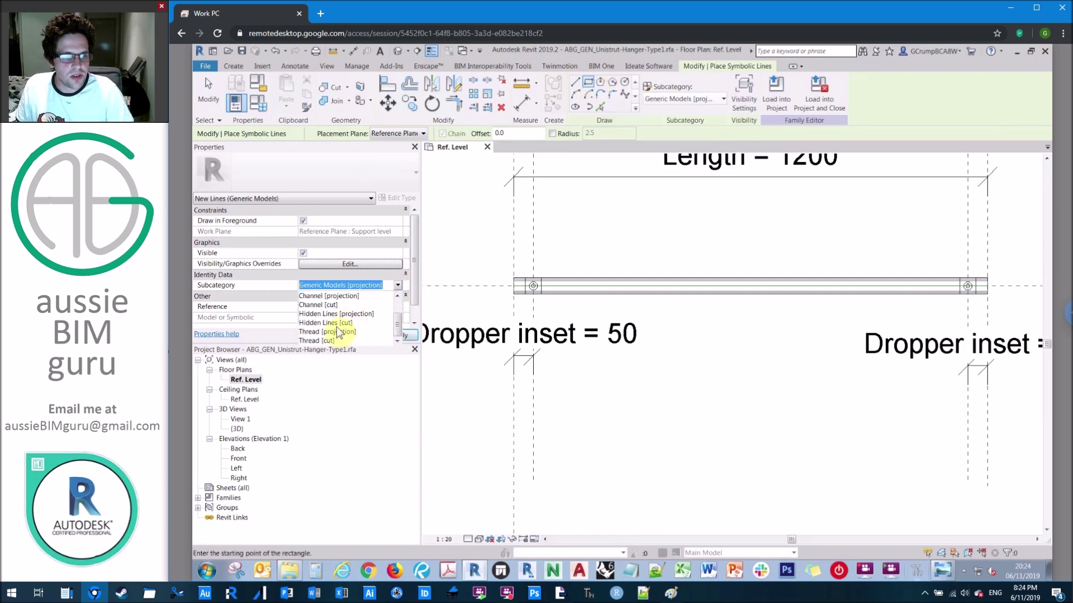
left_click(328, 296)
left_click(394, 309)
left_click(396, 308)
left_click(371, 318)
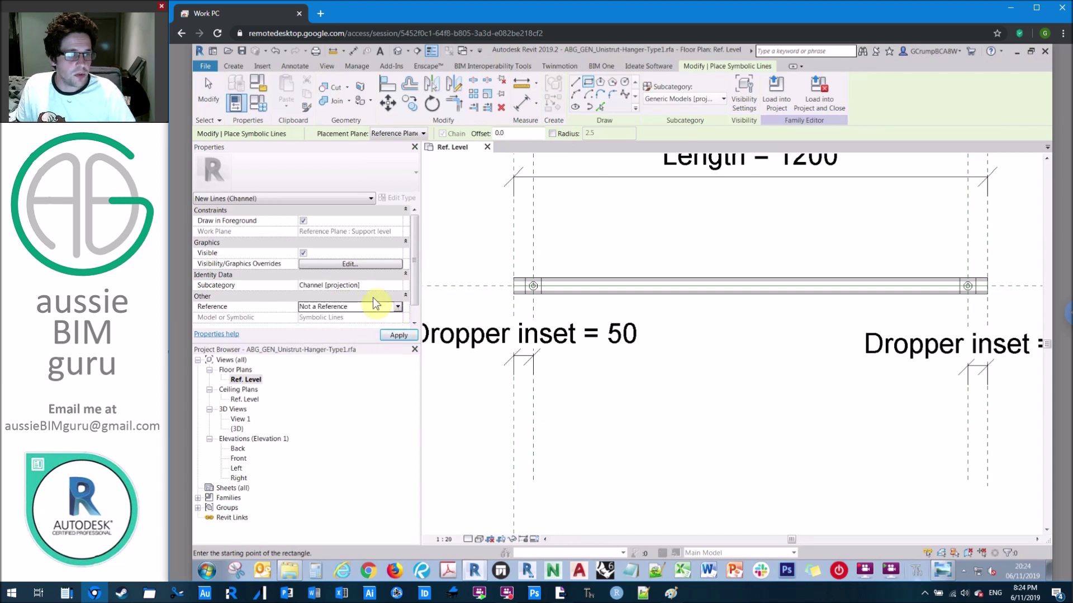
left_click(489, 260)
left_click(1003, 307)
Align and lock the short sides of the symbolic rectangle to the reference planes at the channel's ends
key("Escape")
key("a")
key("l")
left_click(1000, 270)
left_click(1001, 282)
left_click(513, 281)
left_click(490, 282)
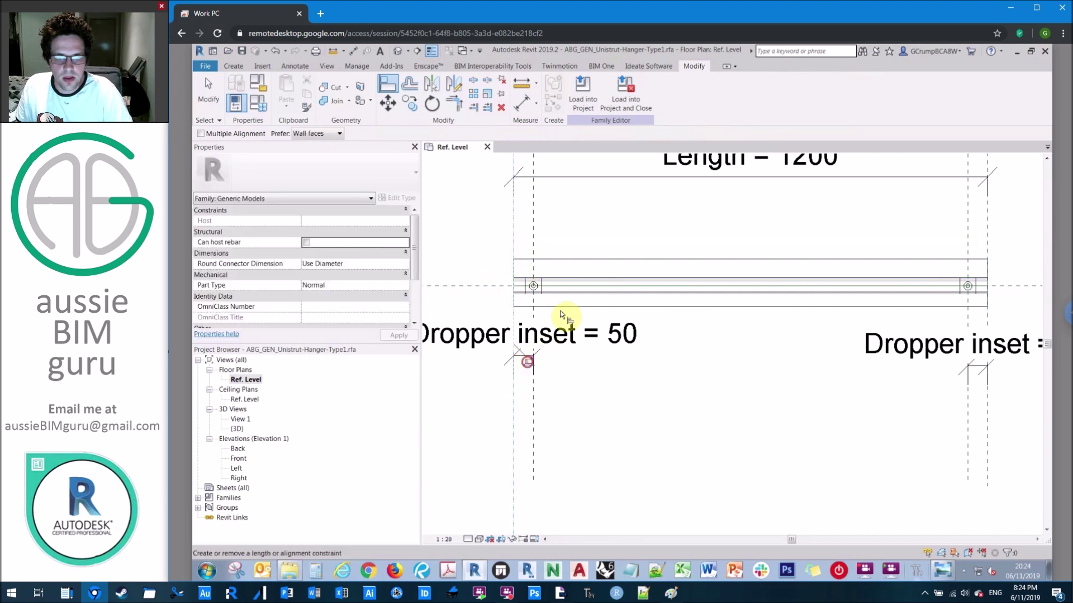
Align and lock the long sides of the symbolic rectangle to the channel's outer edges
left_click(569, 278)
left_click(566, 259)
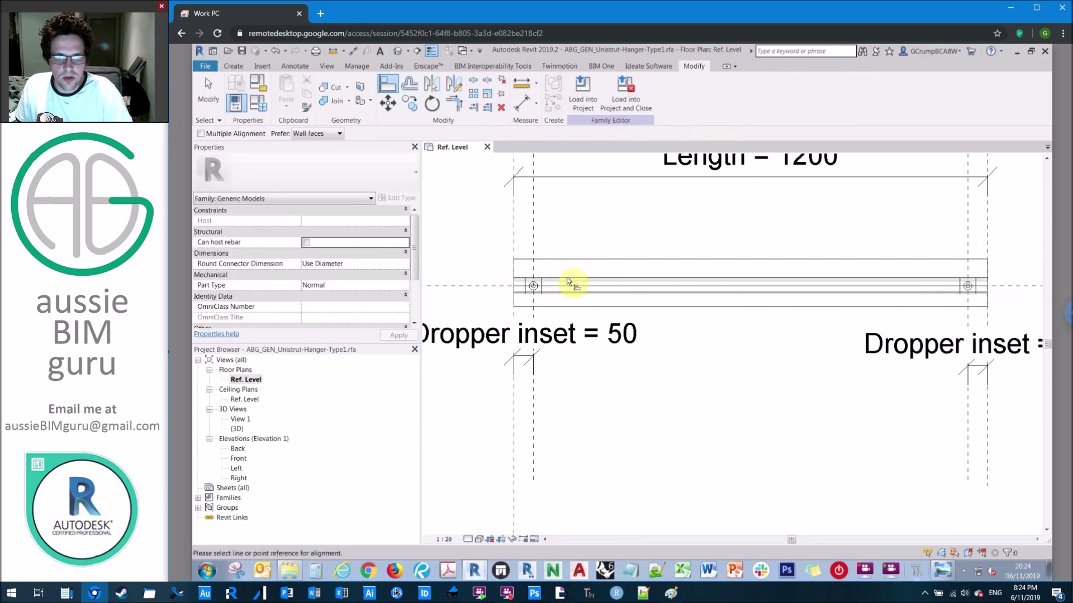
left_click(568, 279)
left_click(575, 259)
left_click(559, 296)
left_click(560, 307)
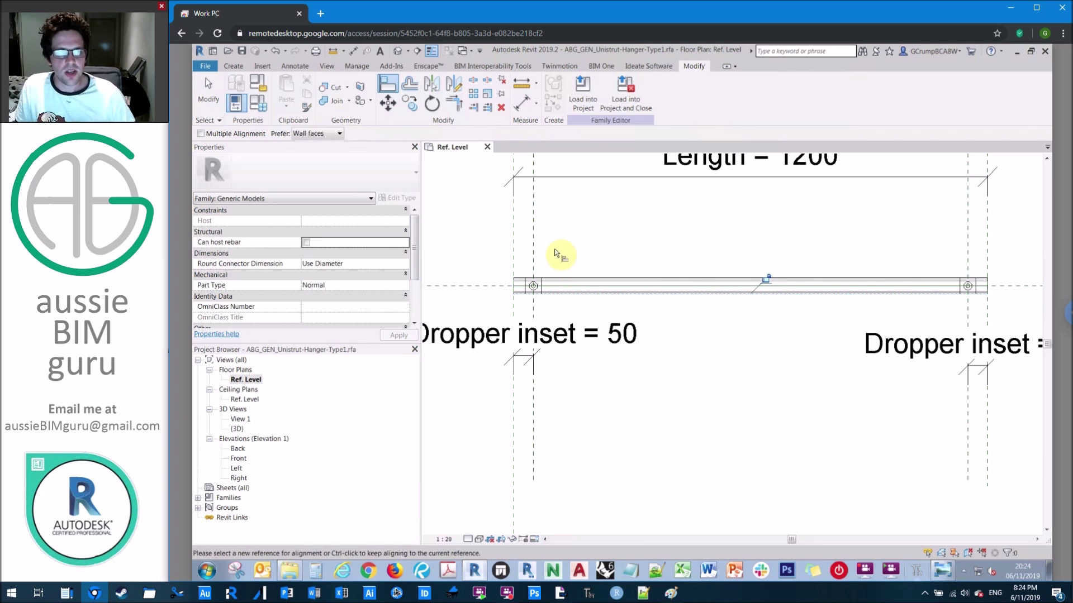
scroll(555, 252, "down", 3)
key("Escape")
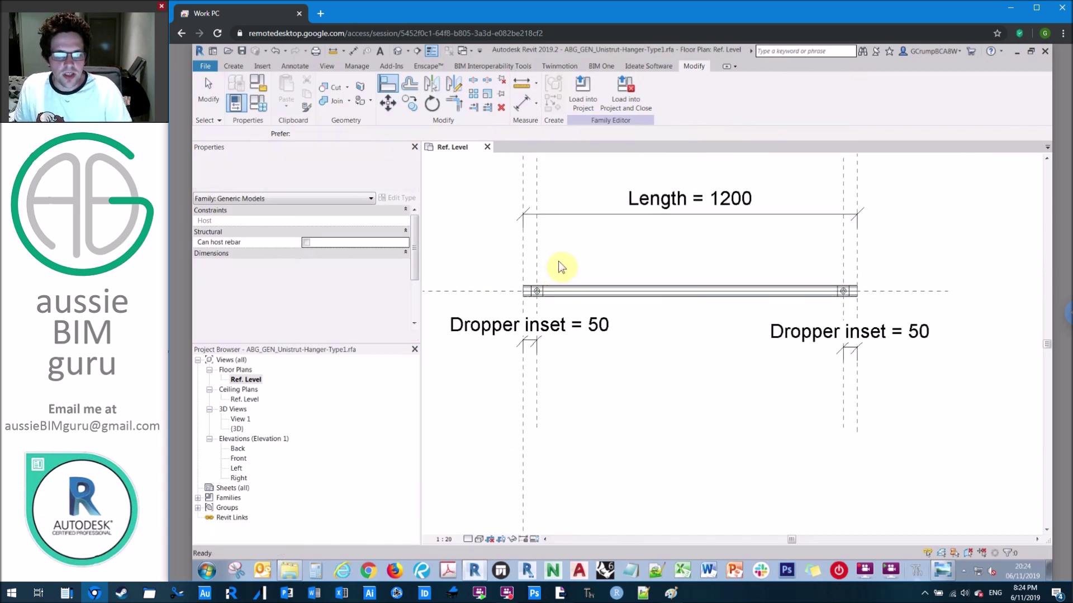
In the Front elevation, start a model line with the <Invisible lines> subcategory and Not a Reference, keeping its default visibility settings
left_click(239, 459)
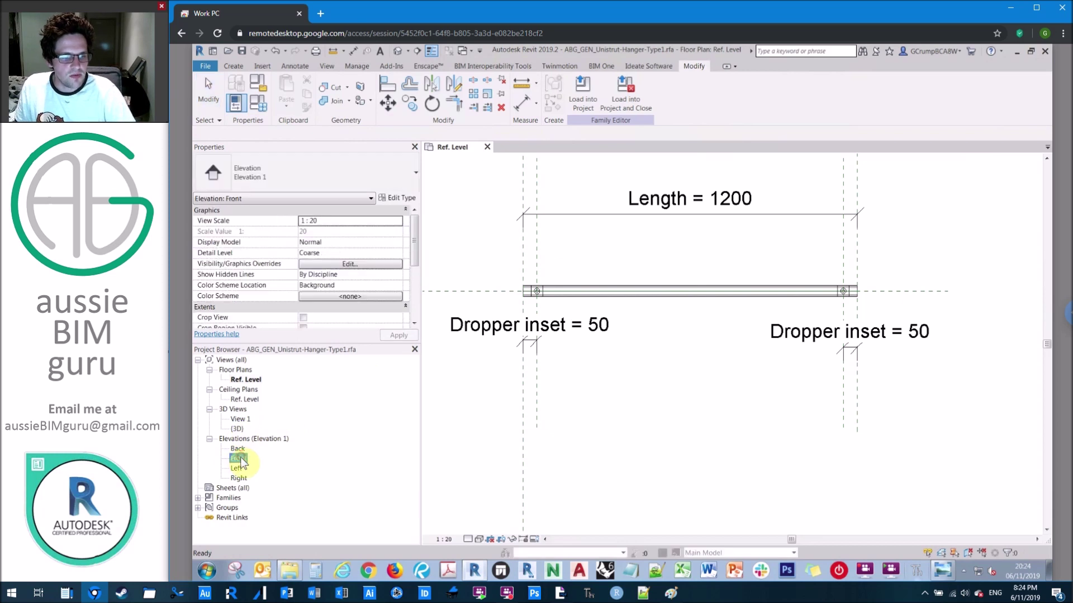
double_click(240, 459)
middle_click_drag(722, 339, 762, 321)
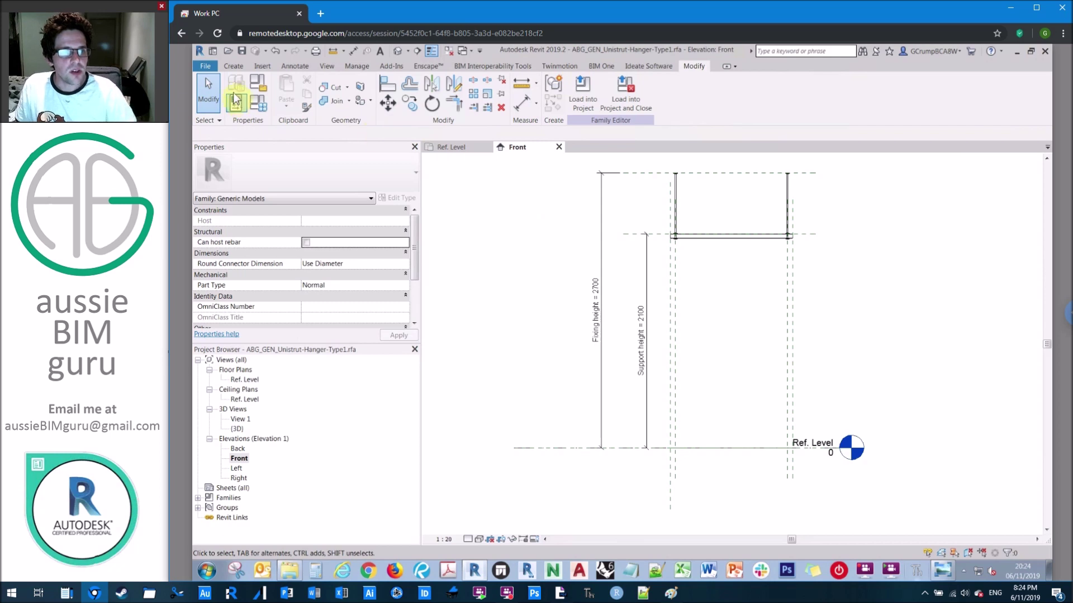
left_click(231, 68)
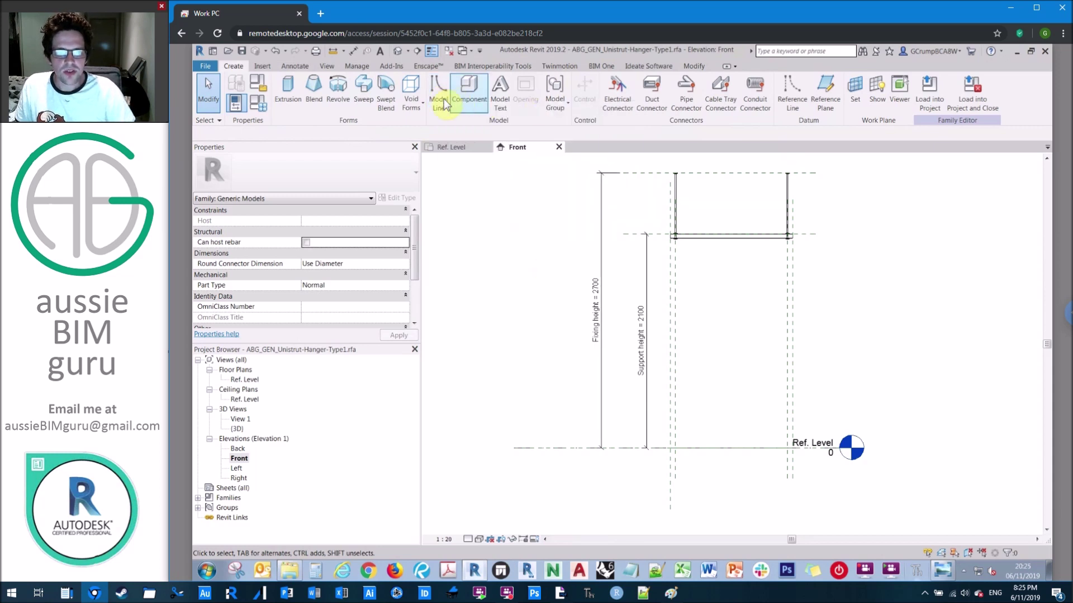
left_click(439, 96)
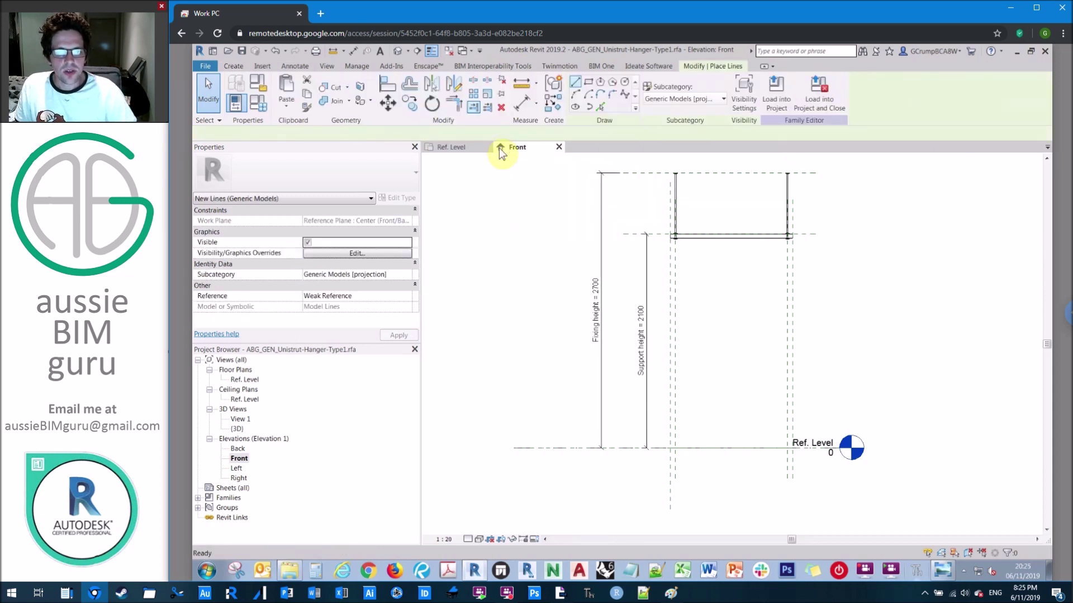
left_click(686, 102)
left_click(687, 140)
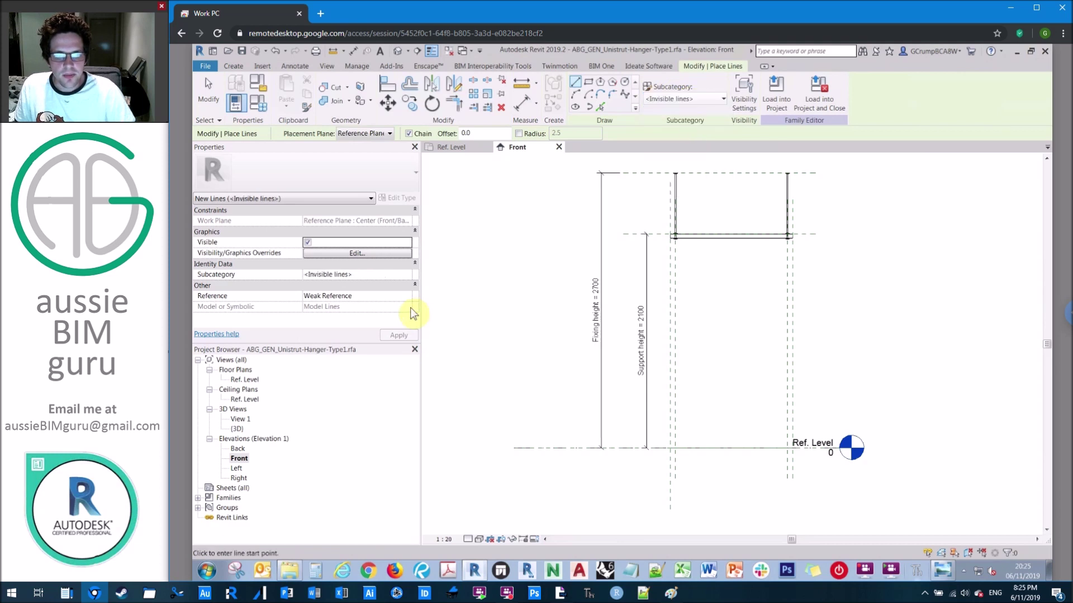
left_click(407, 295)
left_click(386, 306)
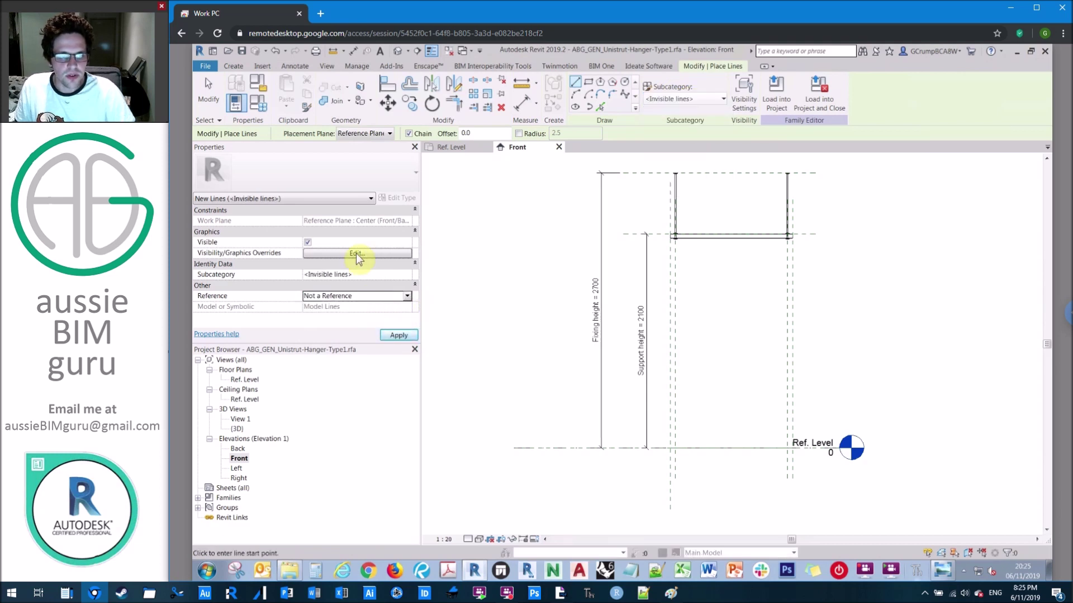
left_click(358, 254)
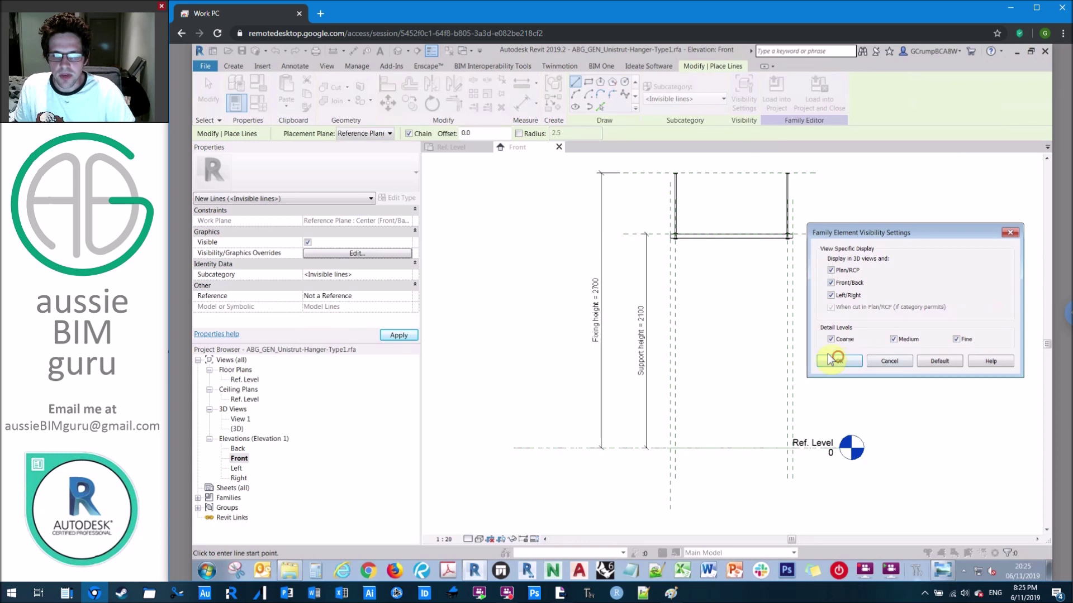
left_click(835, 360)
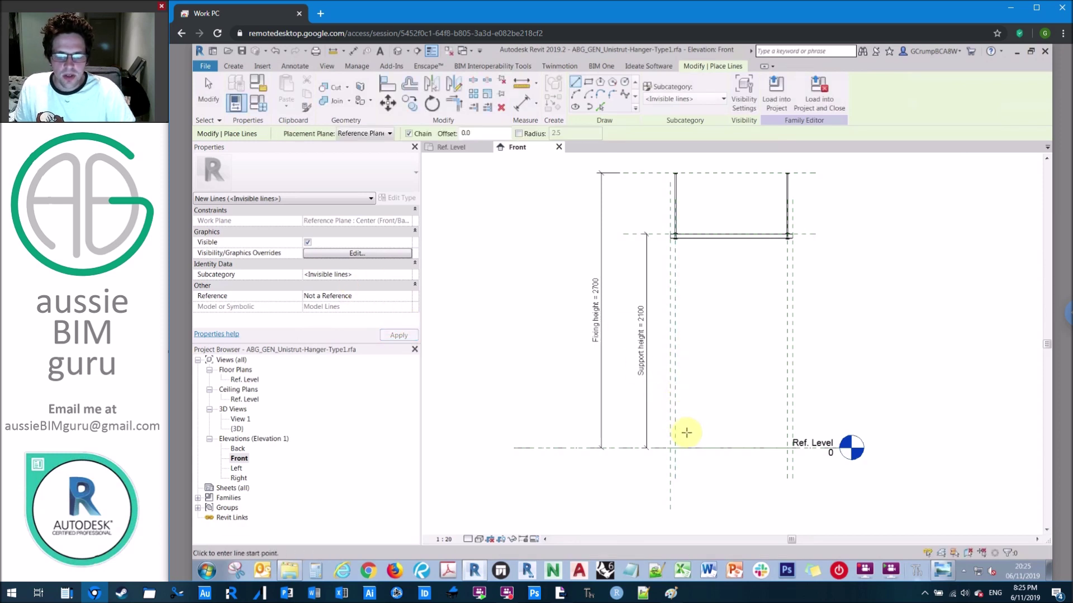
Draw a vertical invisible line below the hanger and align its upper end to the fixing height reference plane
left_click(686, 432)
left_click(683, 276)
key("a")
key("l")
left_click(688, 279)
left_click(735, 174)
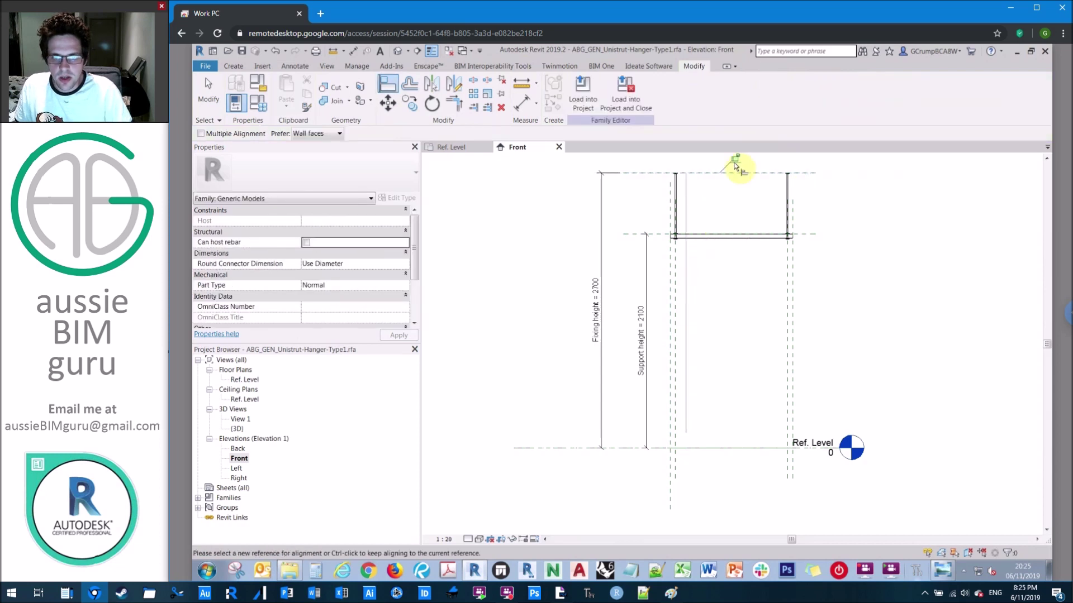
Align the invisible line's lower end to Ref. Level and lock the line to the channel's left end reference plane
left_click(709, 451)
left_click(676, 376)
left_click(686, 364)
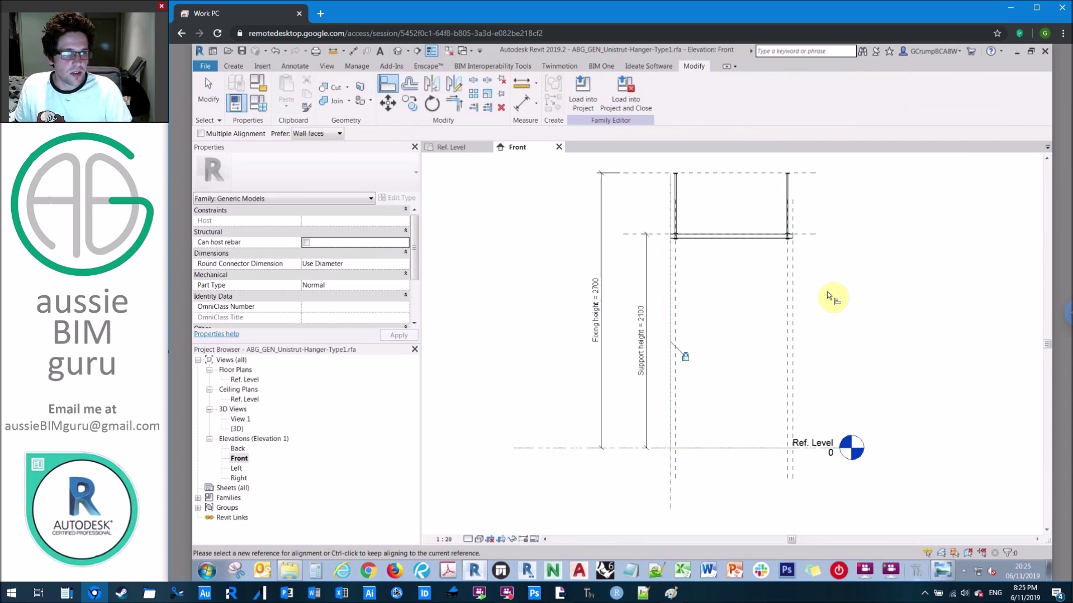
key("Escape")
key("Escape")
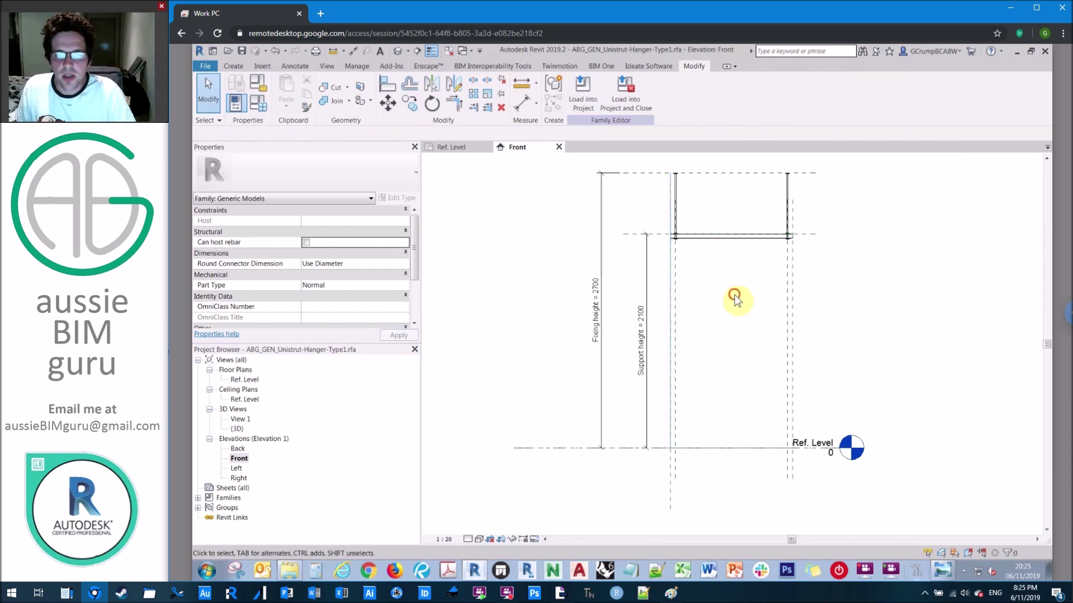
left_click(672, 276)
Open the 3D view View 1 and set the Typical type's Material to Steel, Galvanized in the family types
left_click(238, 419)
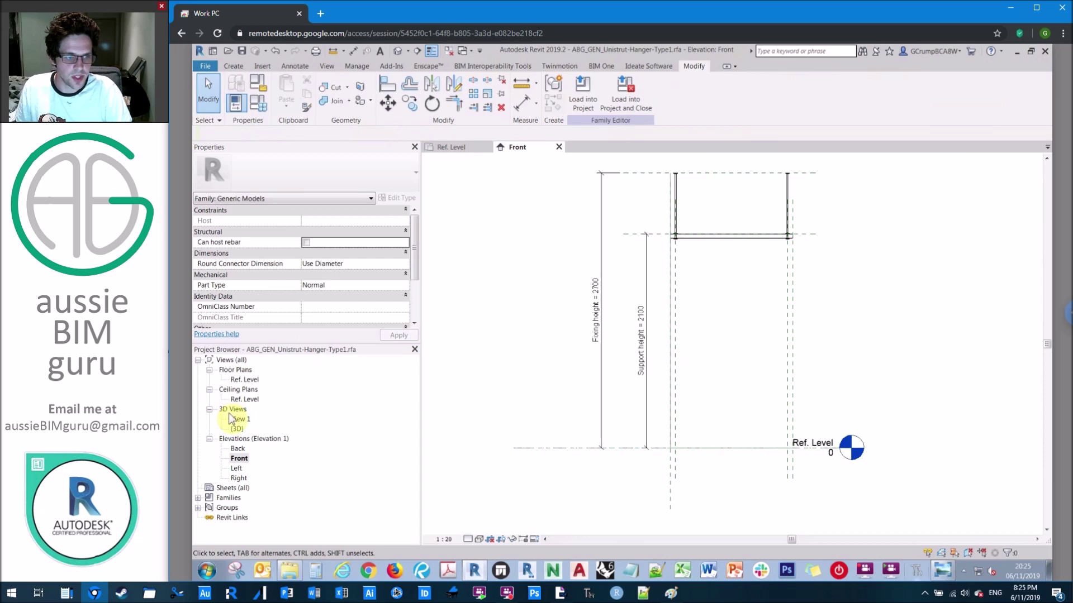
double_click(237, 420)
left_click(539, 247)
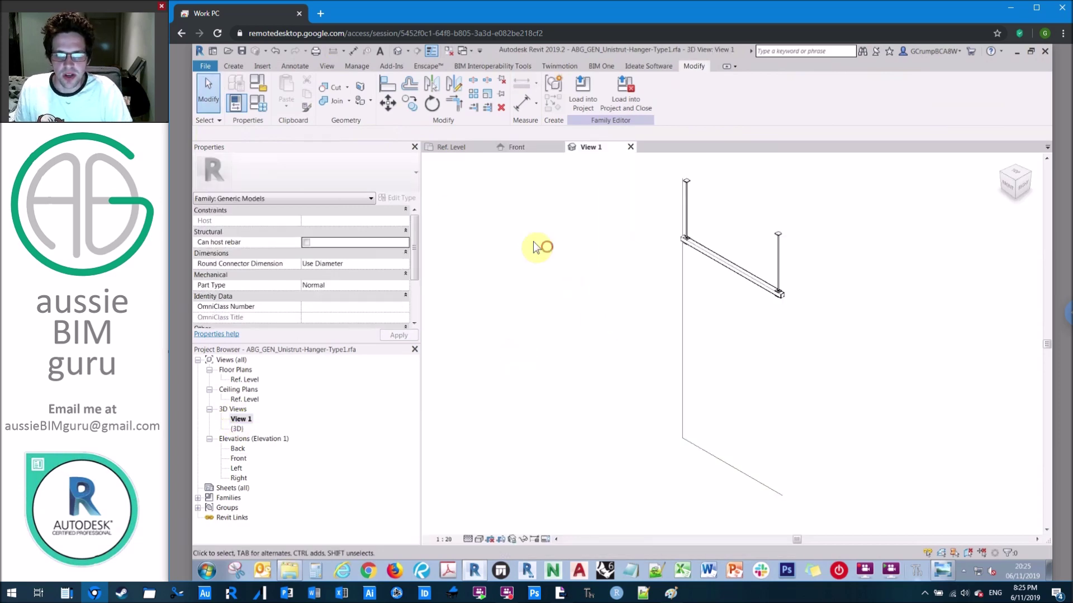
left_click(258, 104)
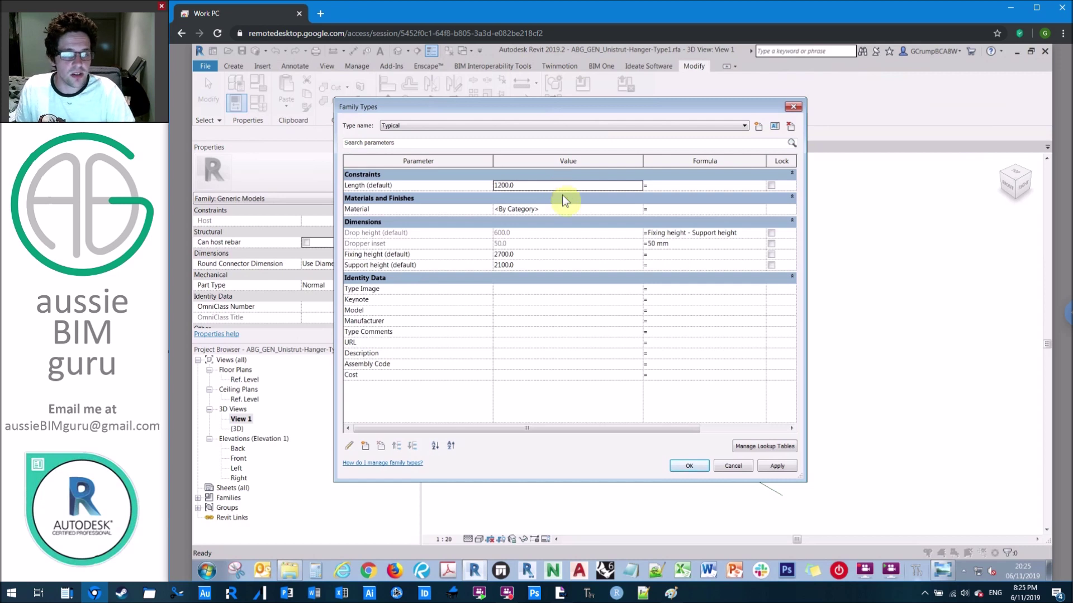
left_click(569, 211)
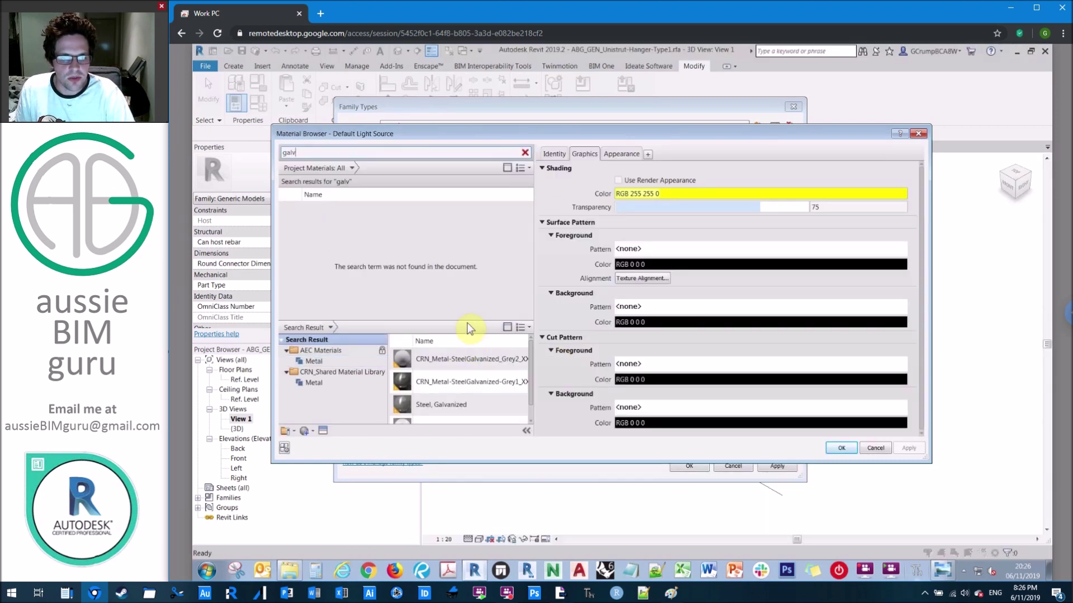
left_click(491, 421)
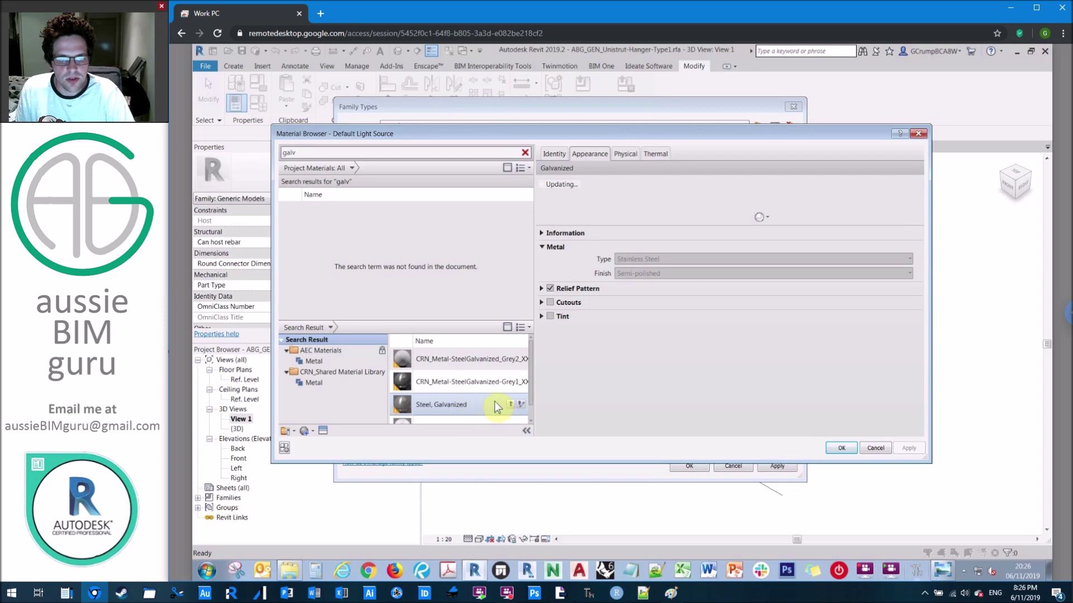
left_click(510, 411)
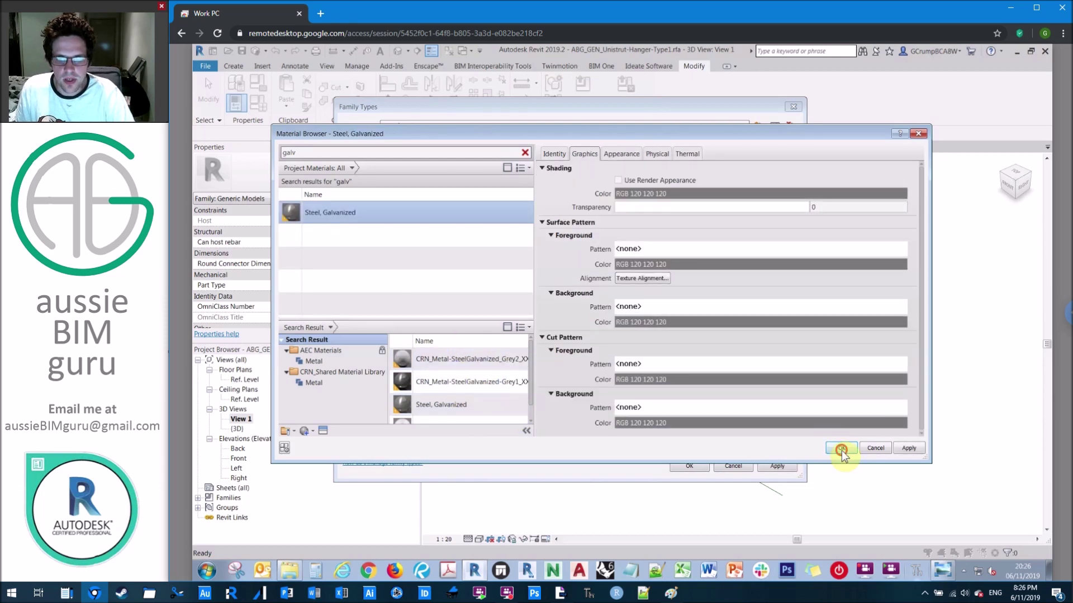
left_click(841, 448)
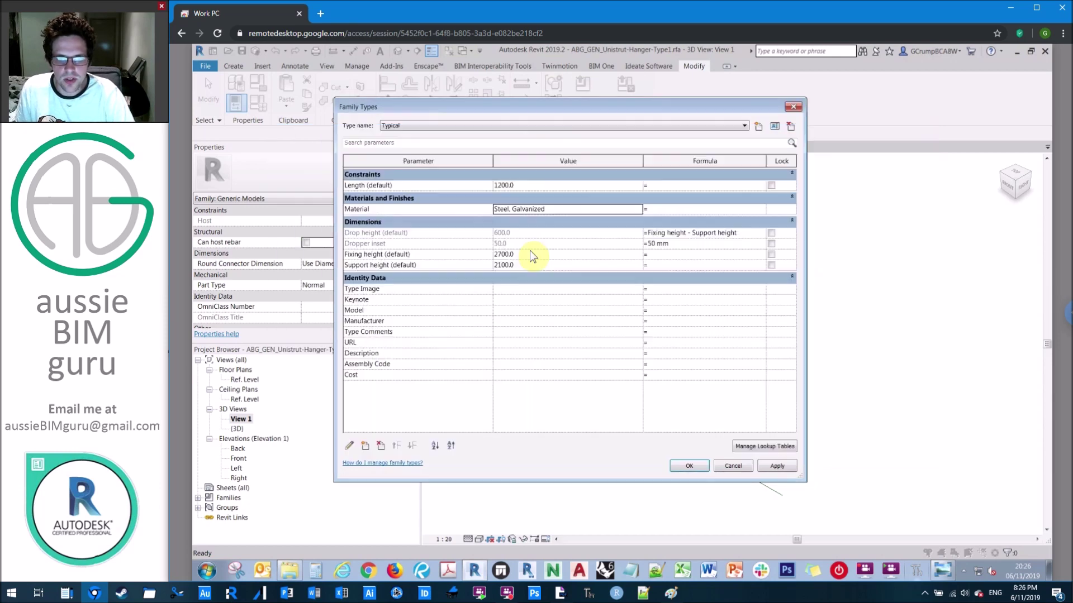
left_click(691, 467)
Preview the hanger in the Shaded visual style and return the view to Hidden Line
left_click(480, 539)
left_click(503, 495)
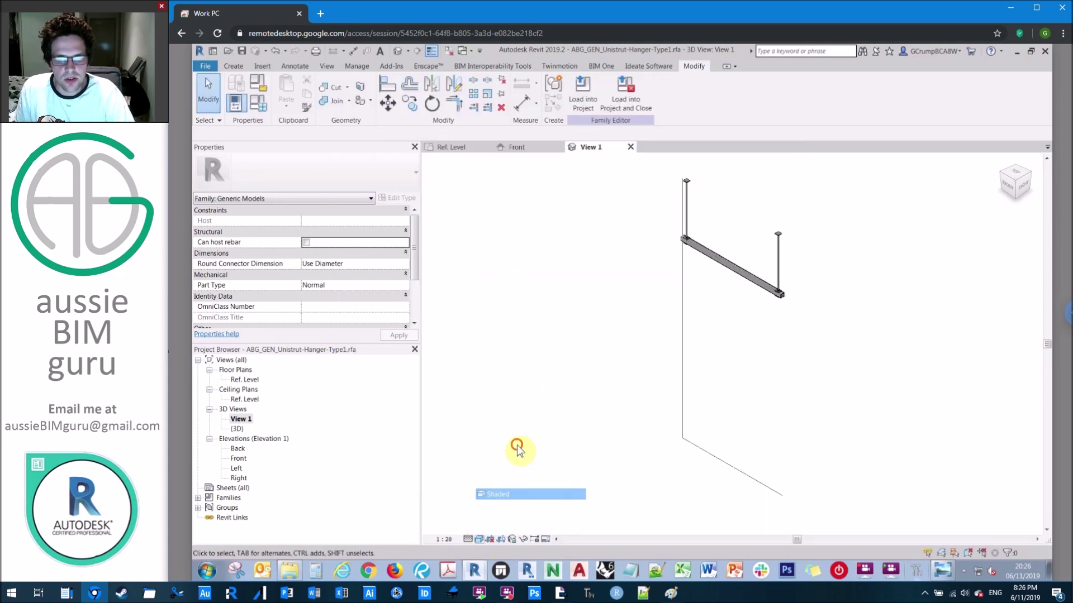
left_click(479, 540)
left_click(506, 484)
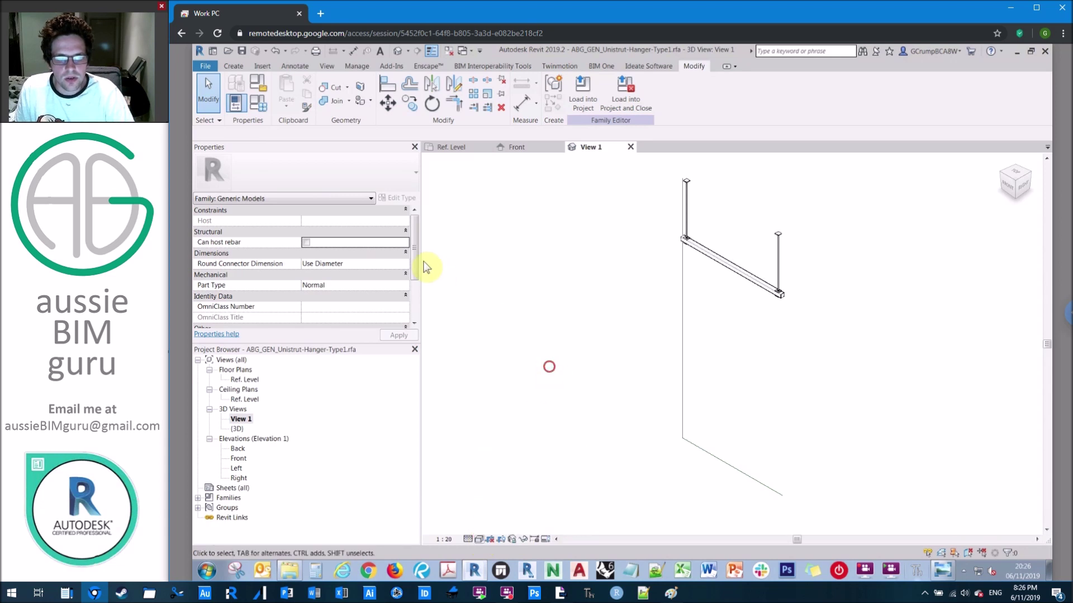
Make the family Shared and close all inactive views
left_click_drag(414, 254, 413, 304)
left_click(305, 295)
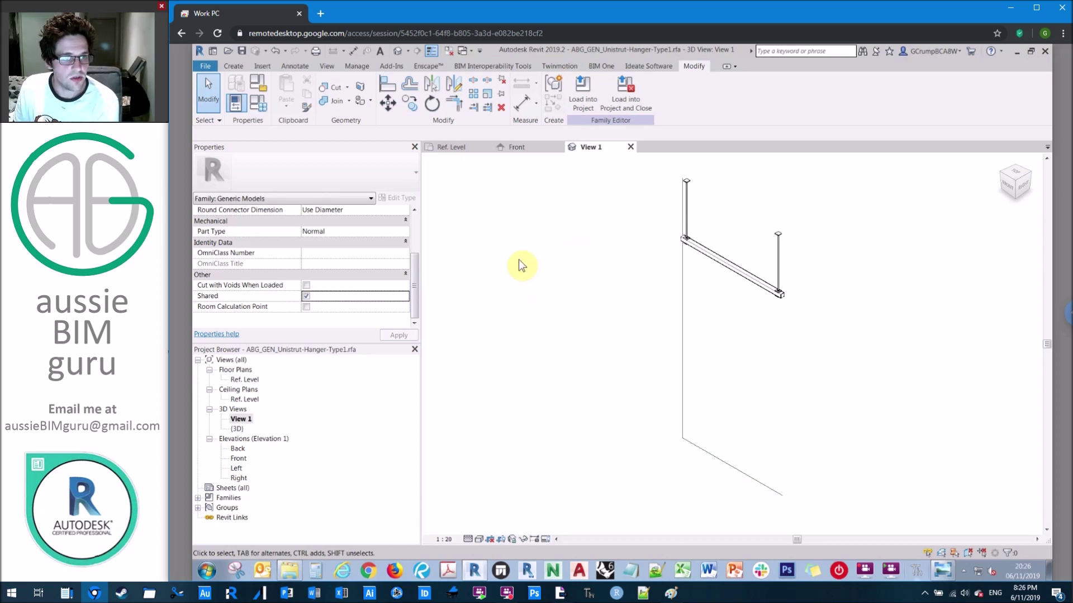
left_click(448, 51)
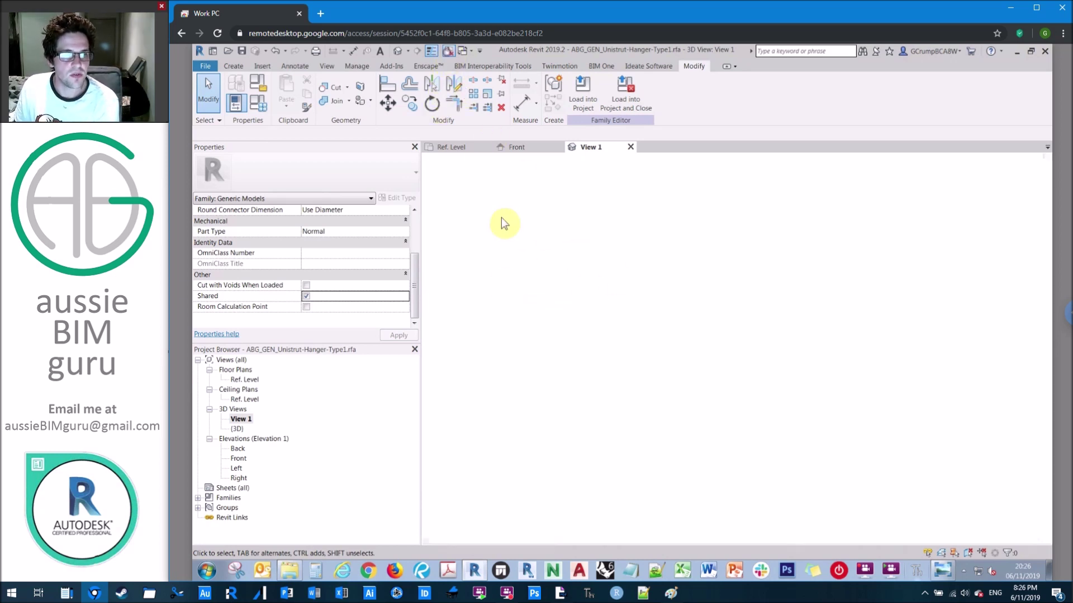
Purge the unused items from the family
left_click(357, 66)
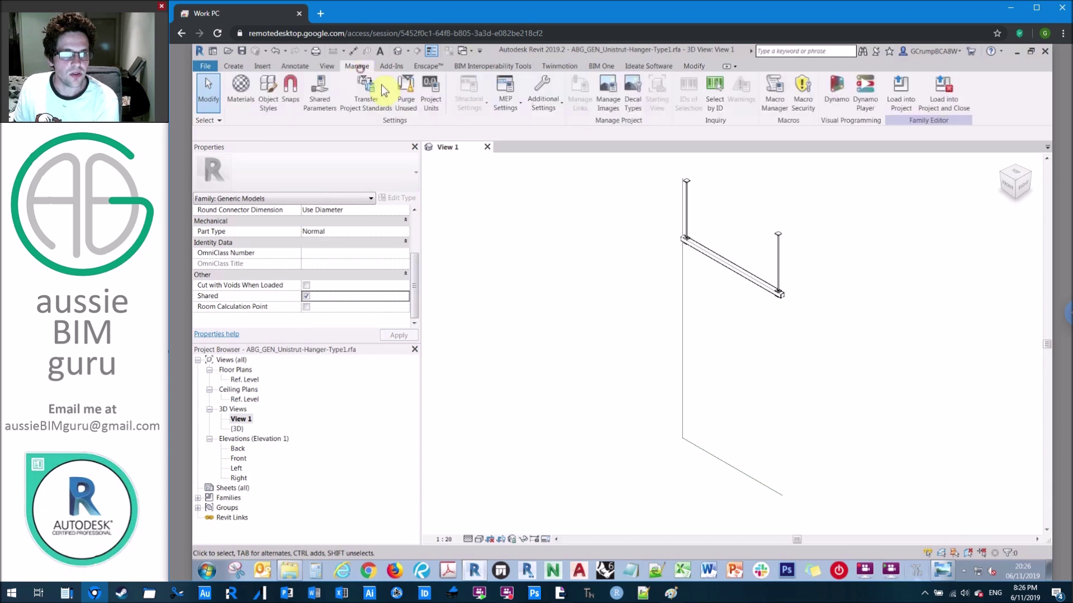
left_click(406, 102)
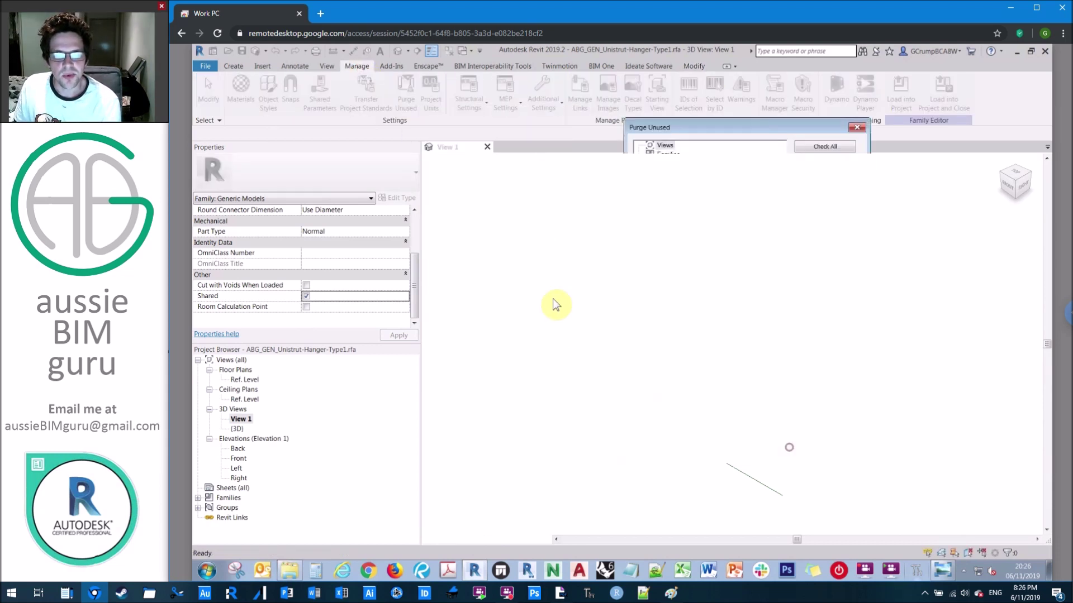
key("Escape")
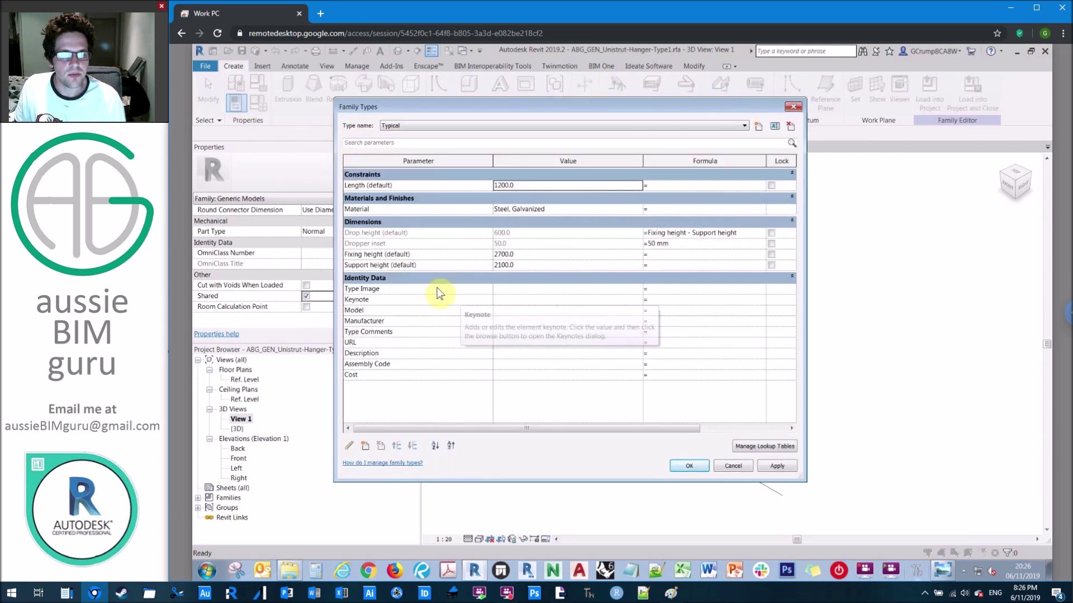
Add images.jpg from the family masterclass Reference folder and assign it as the Typical type's Type Image
left_click(605, 288)
left_click(637, 289)
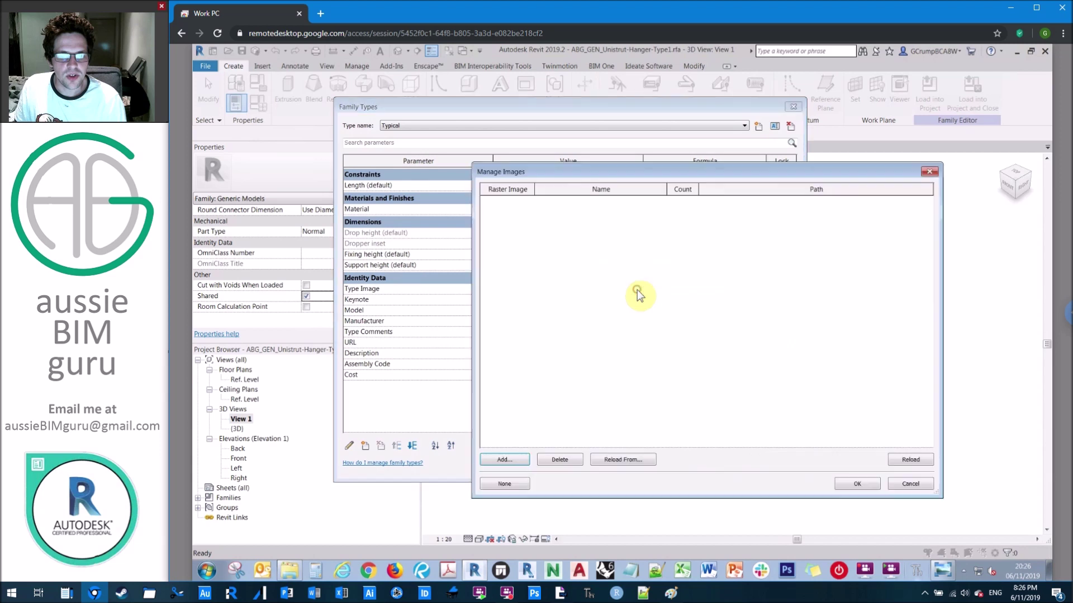
left_click(510, 461)
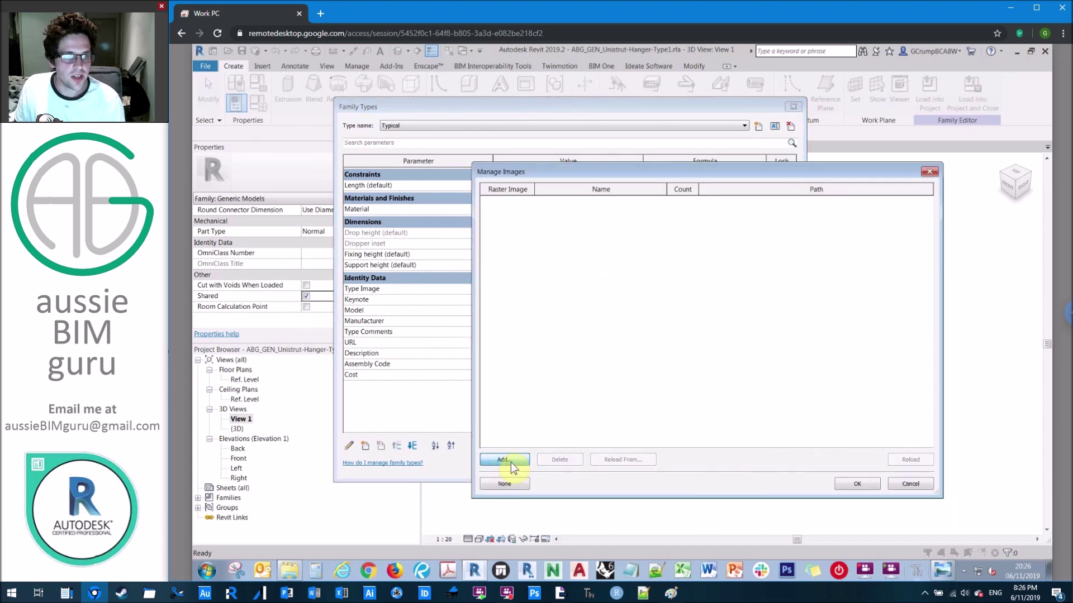
left_click(640, 311)
left_click(704, 258)
double_click(706, 258)
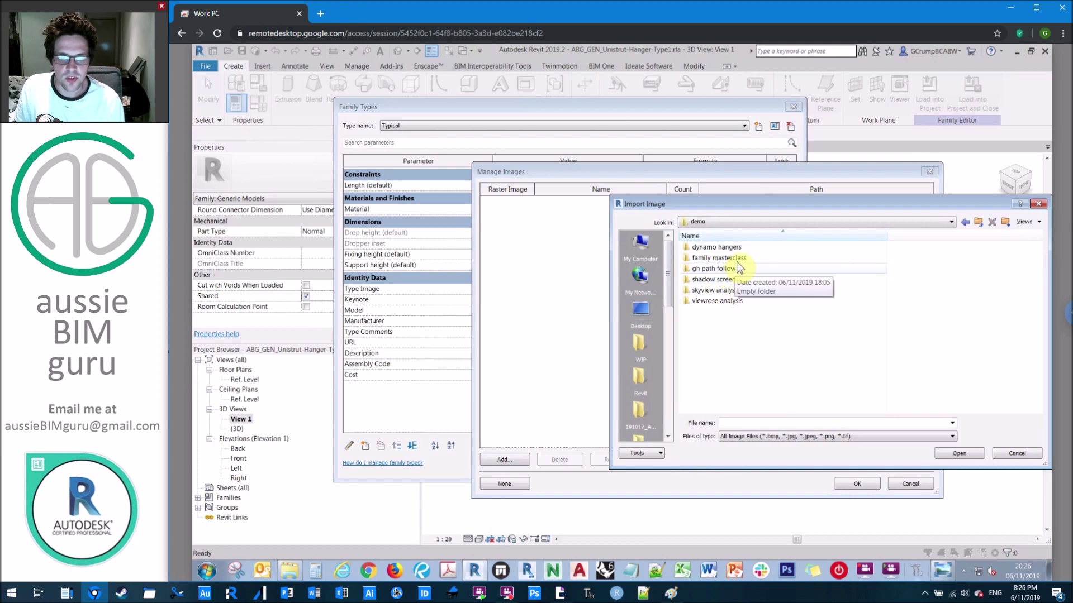
double_click(738, 260)
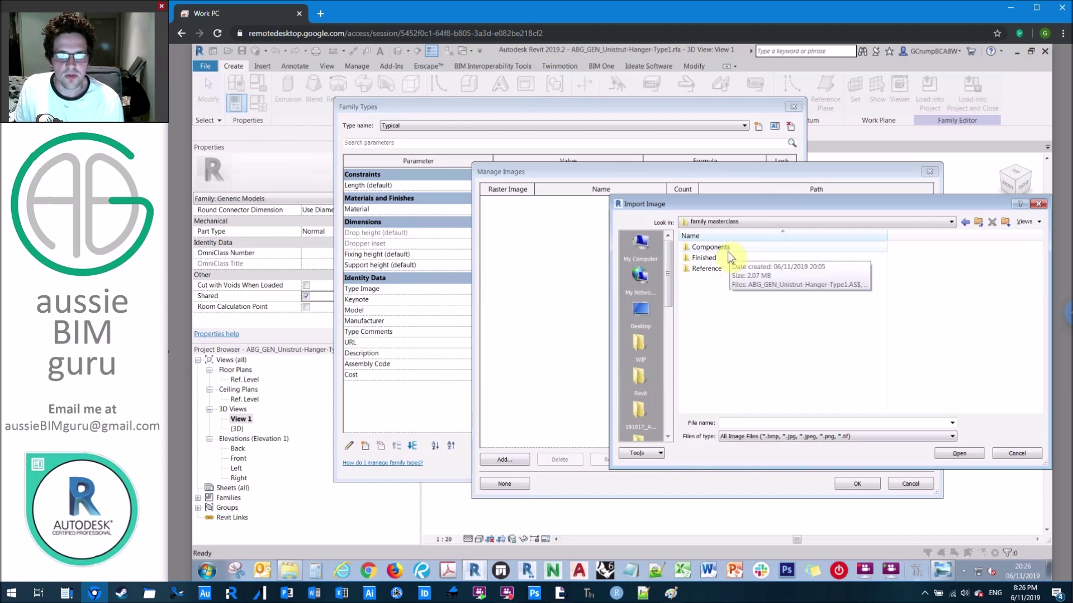
double_click(715, 268)
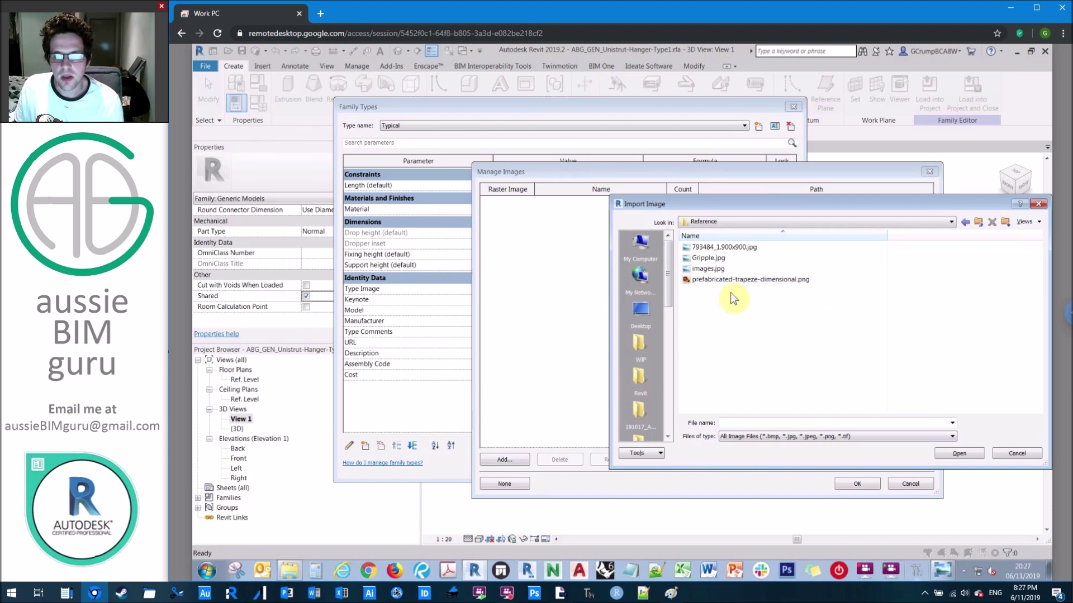
right_click(757, 329)
mouse_move(850, 335)
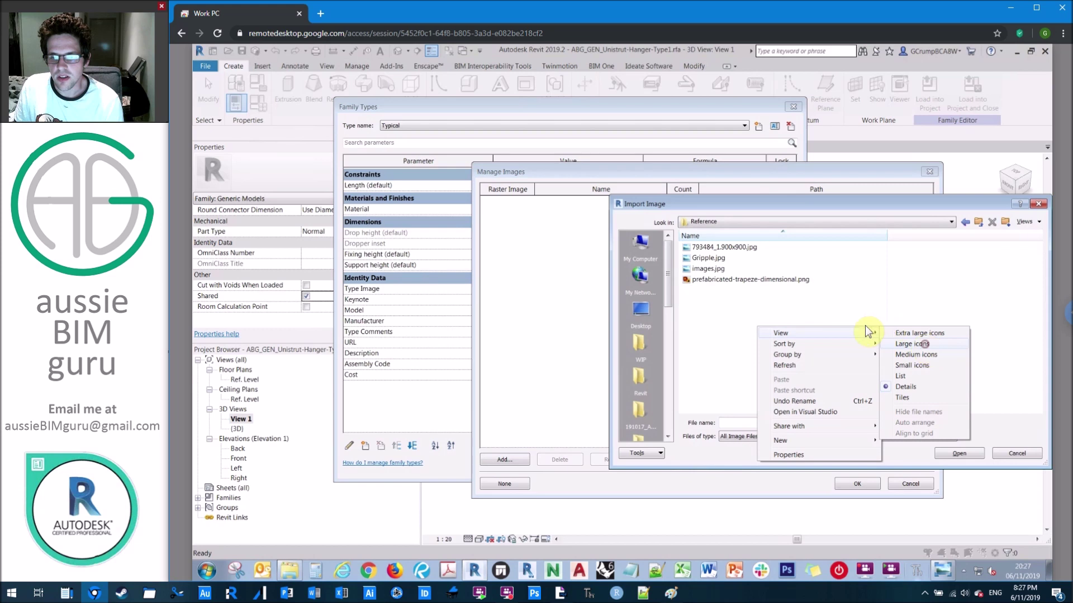
left_click(922, 347)
double_click(833, 262)
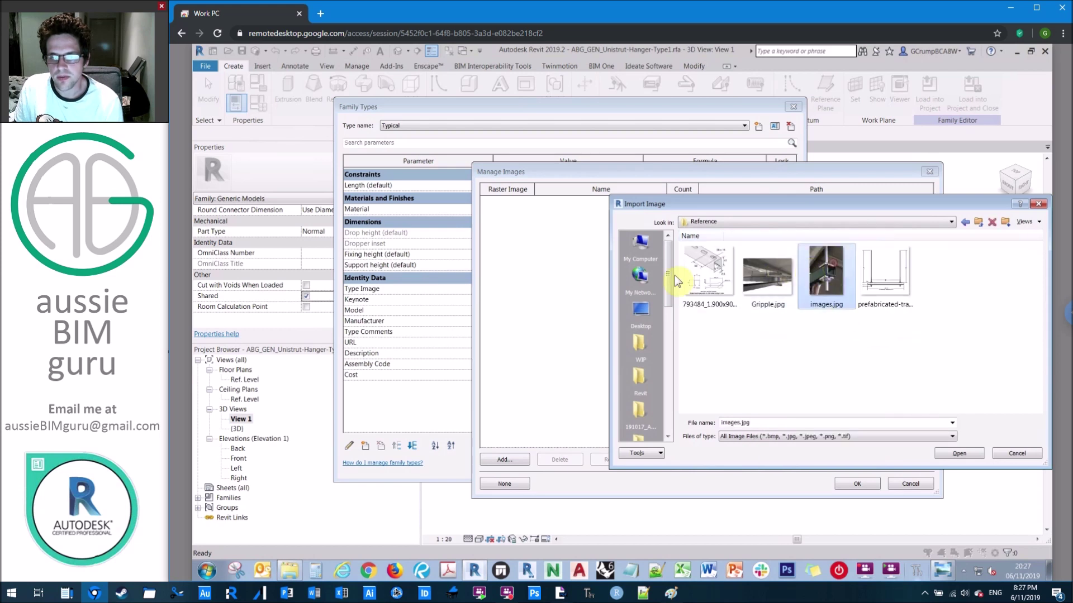
left_click(857, 484)
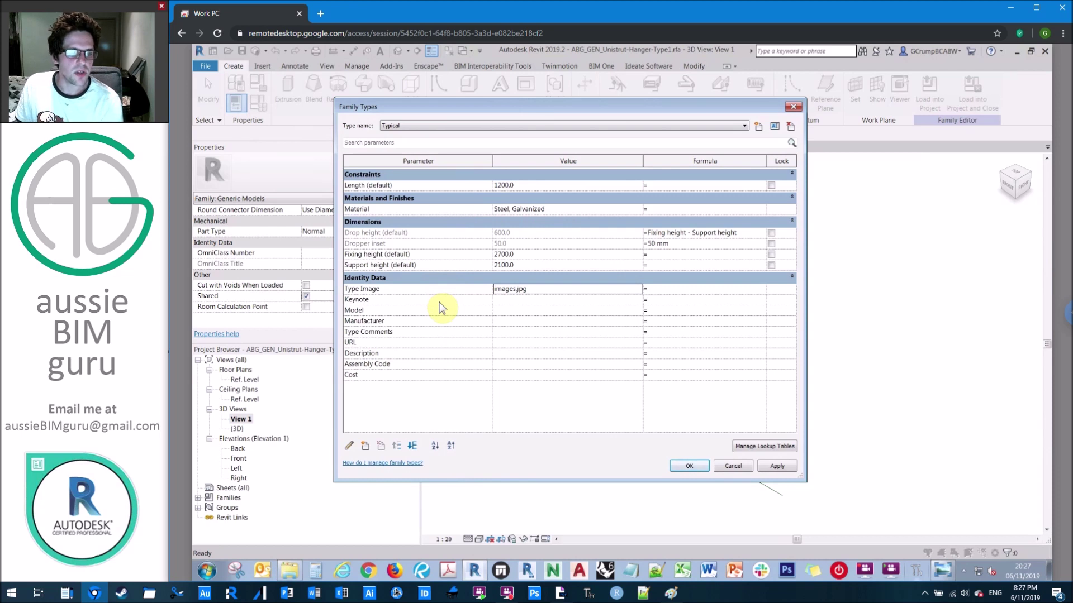
Set the Typical type's Keynote to US
left_click(510, 299)
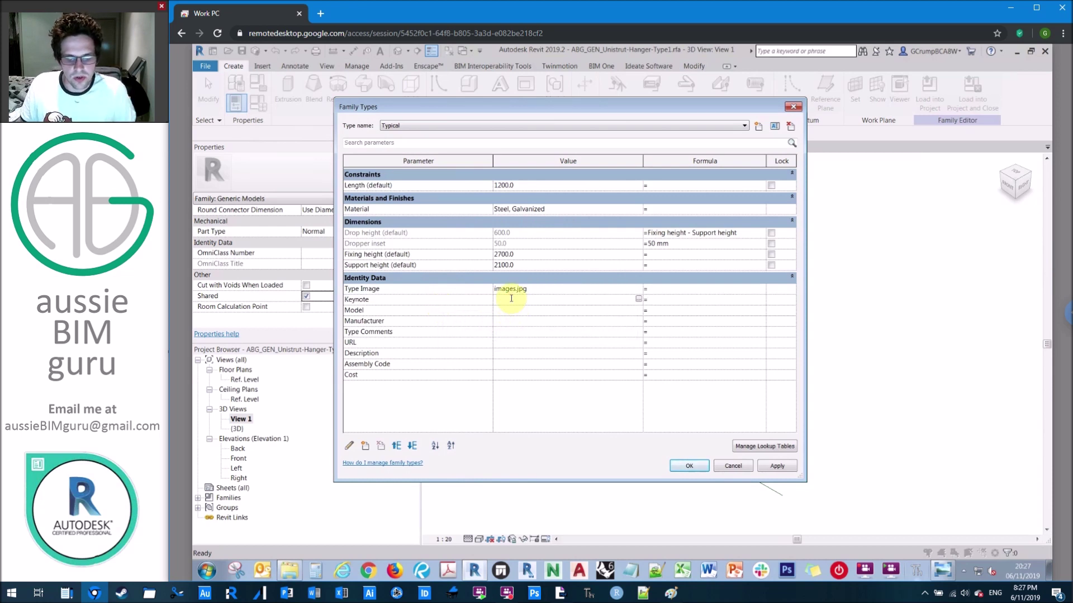
key("Caps_Lock")
type("US")
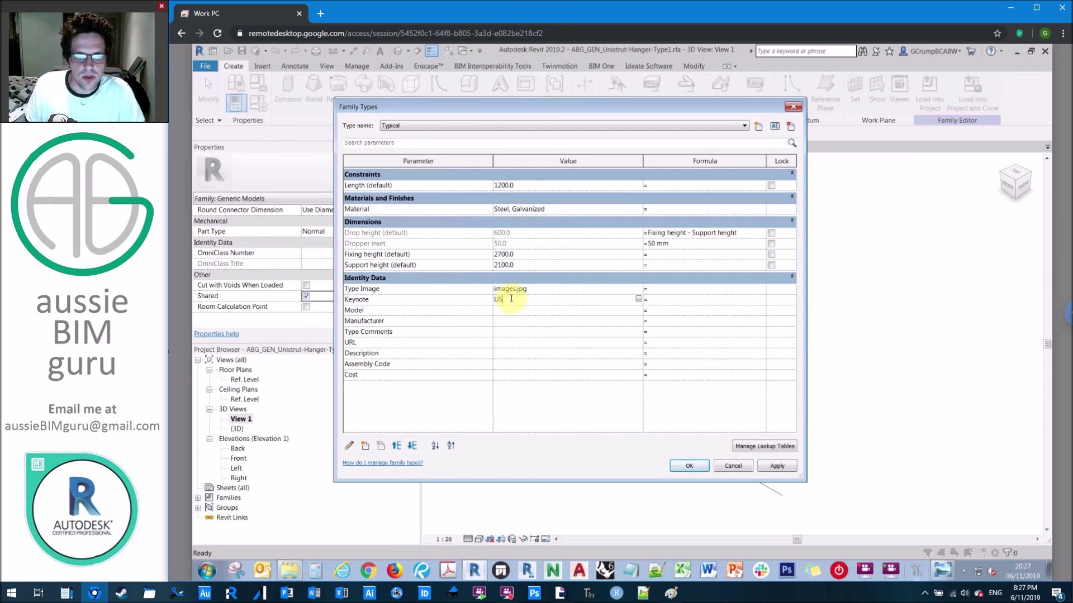
Give both the Model and Manufacturer parameters the text formula "Generic"
left_click(475, 311)
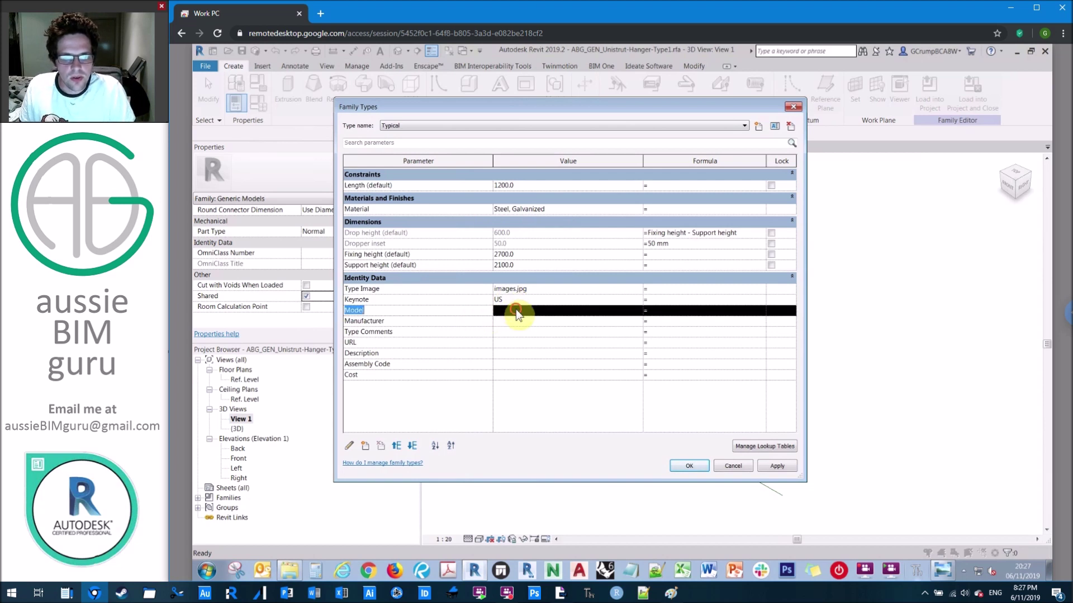
left_click(515, 311)
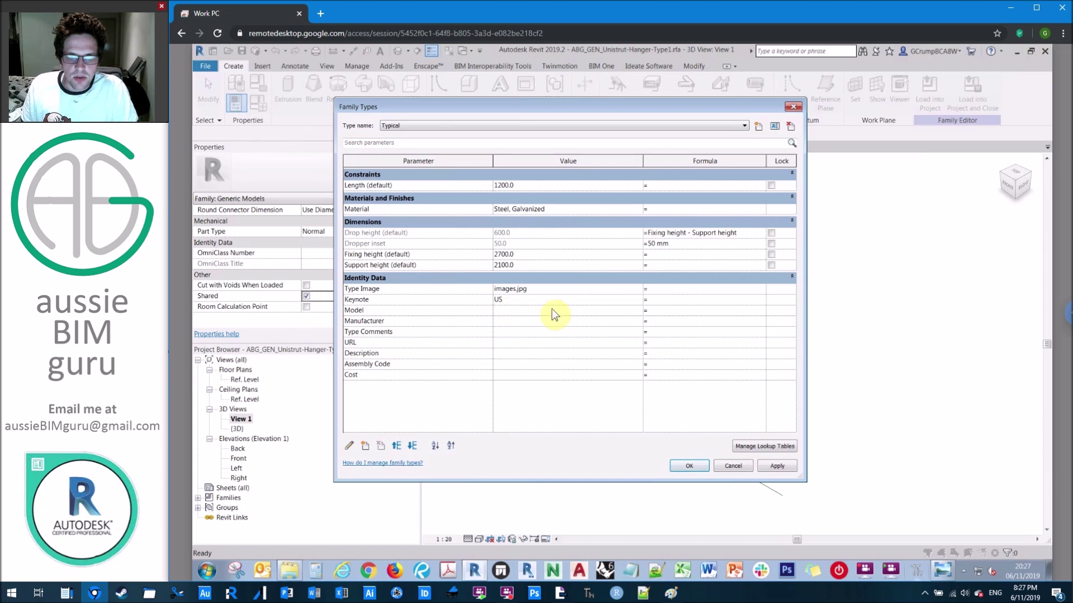
left_click(674, 313)
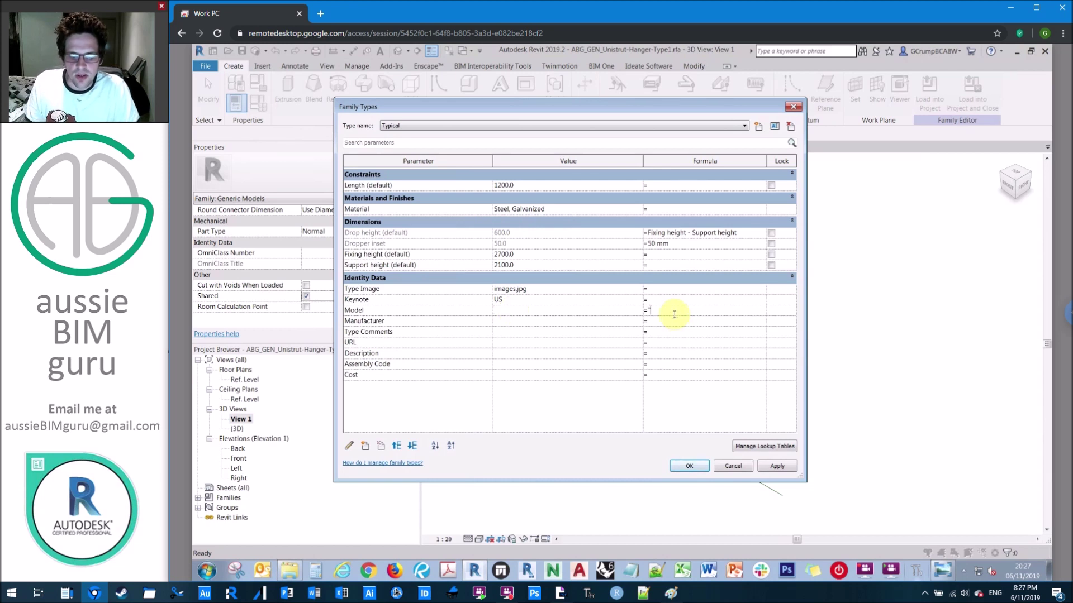
type("\"G")
key("Caps_Lock")
type("eneric")
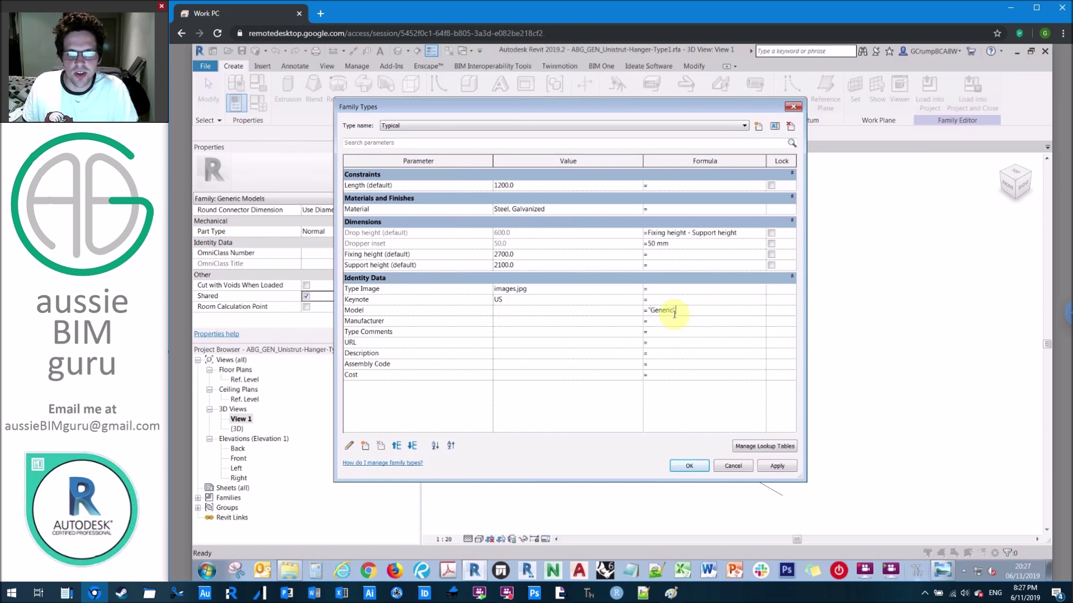
type("\"")
key("Return")
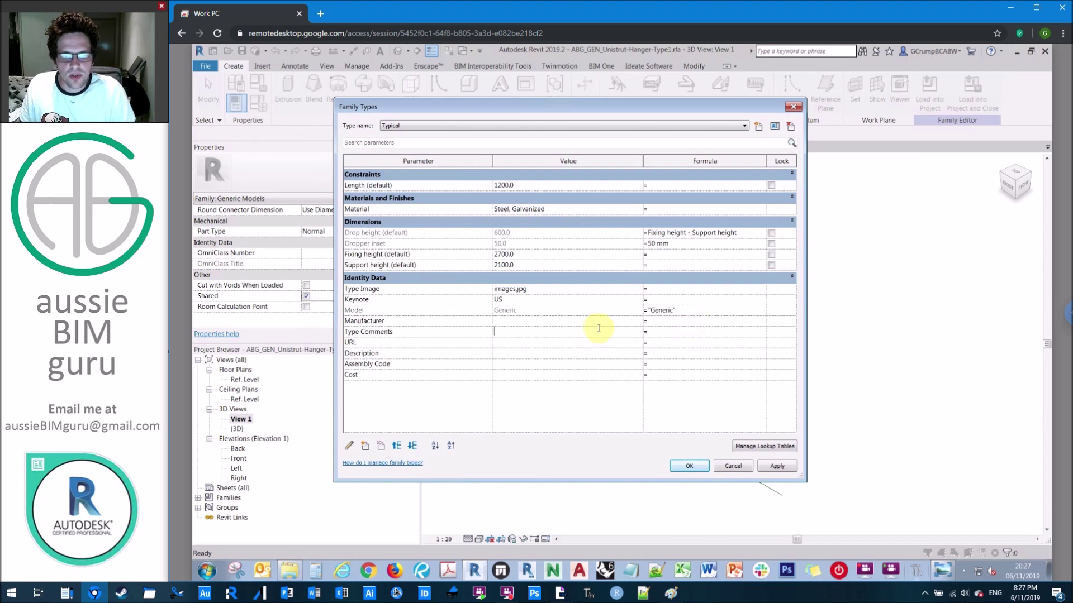
left_click(662, 323)
type("\"Generic\"")
left_click(510, 334)
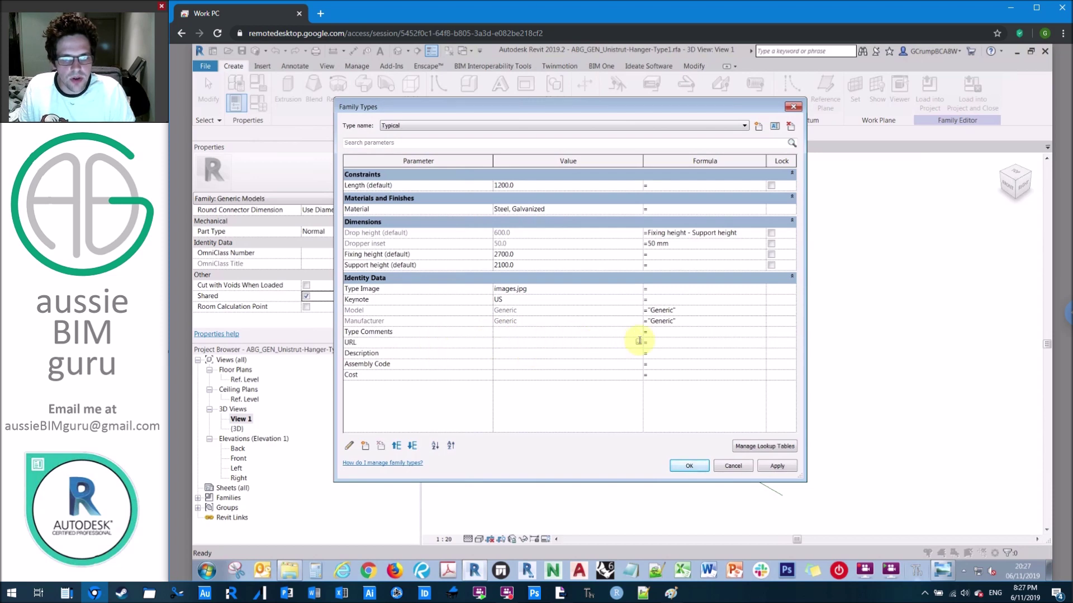
Look up "unistrut" in a new browser tab, copy the Unistrut Australia site's address and return to Revit's family types
key("alt+Tab")
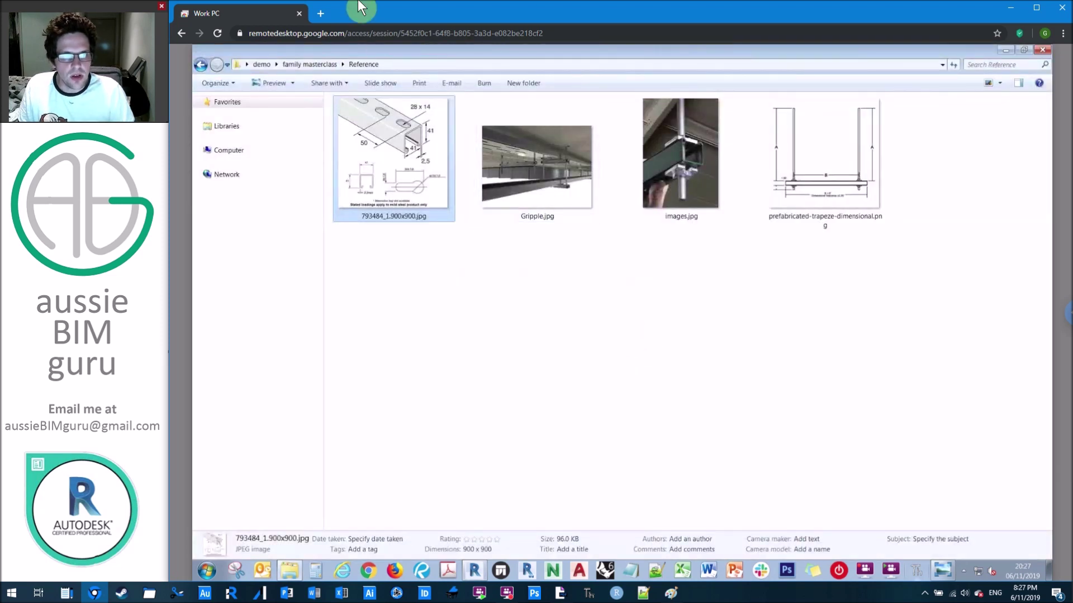
left_click(321, 13)
type("unistrut")
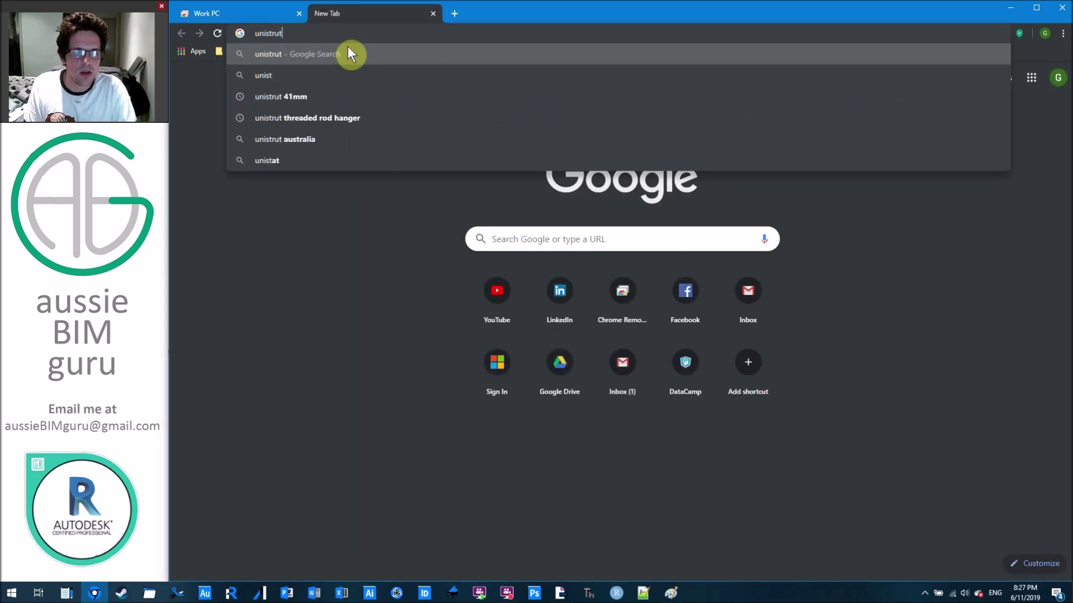
key("Return")
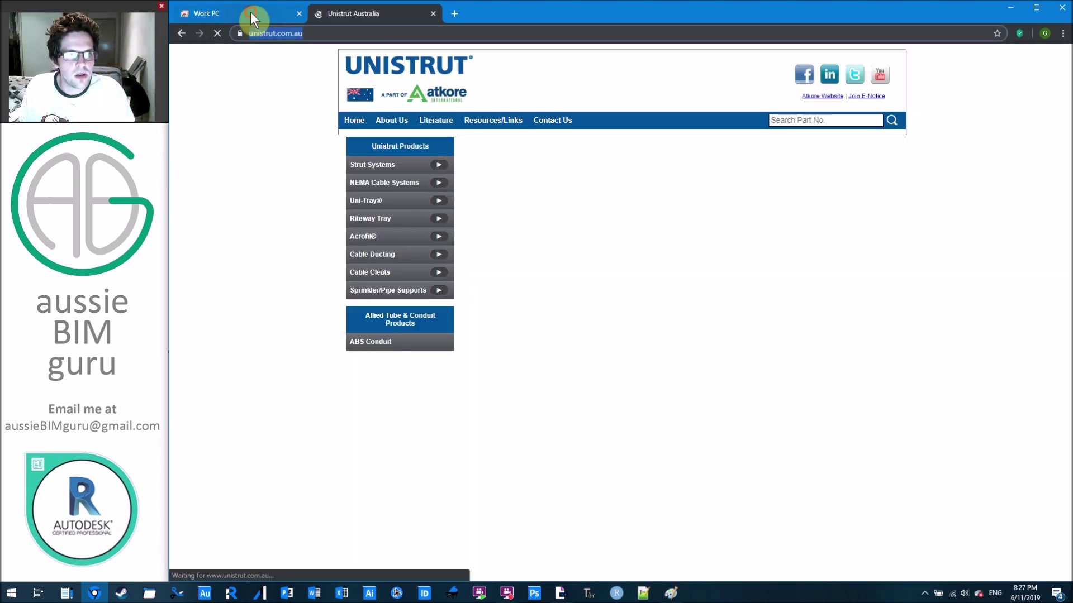
left_click(250, 12)
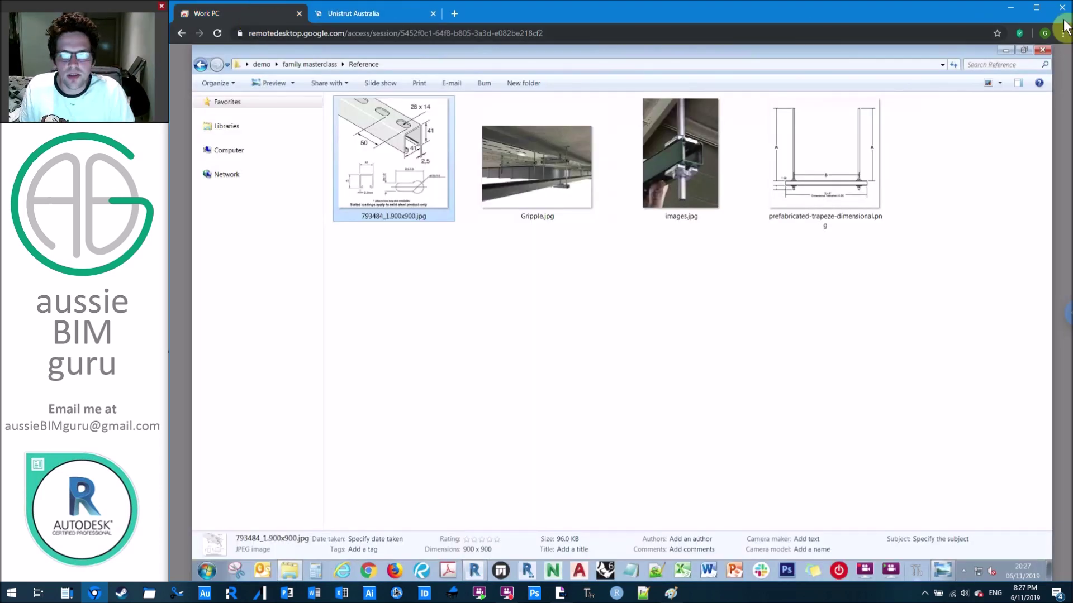
left_click(1010, 50)
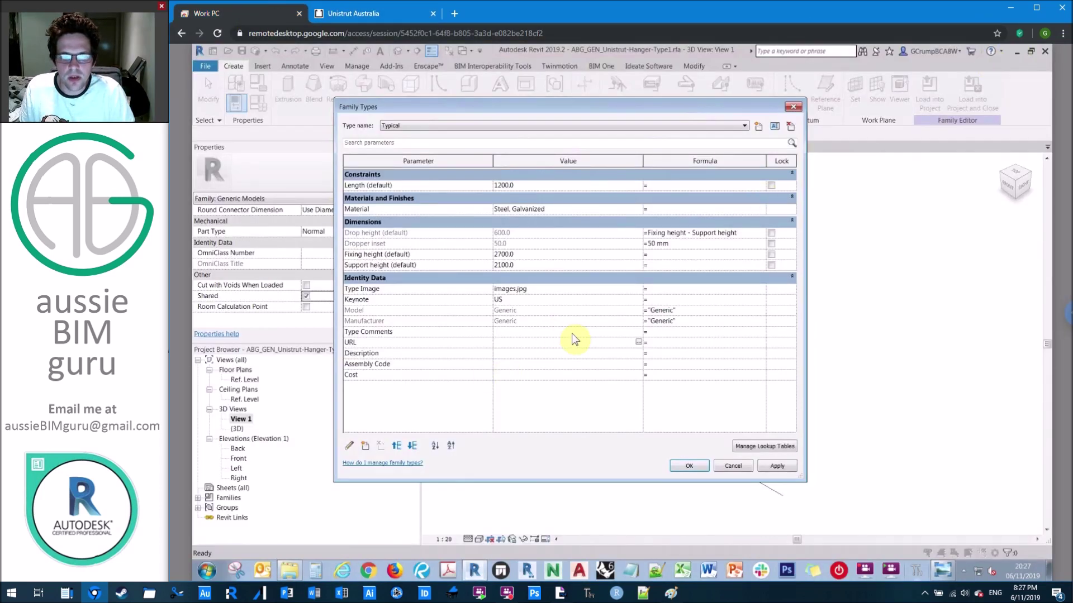
Try to paste the copied Unistrut Australia site address into the Typical type's URL, rechecking the address in the browser
left_click(636, 343)
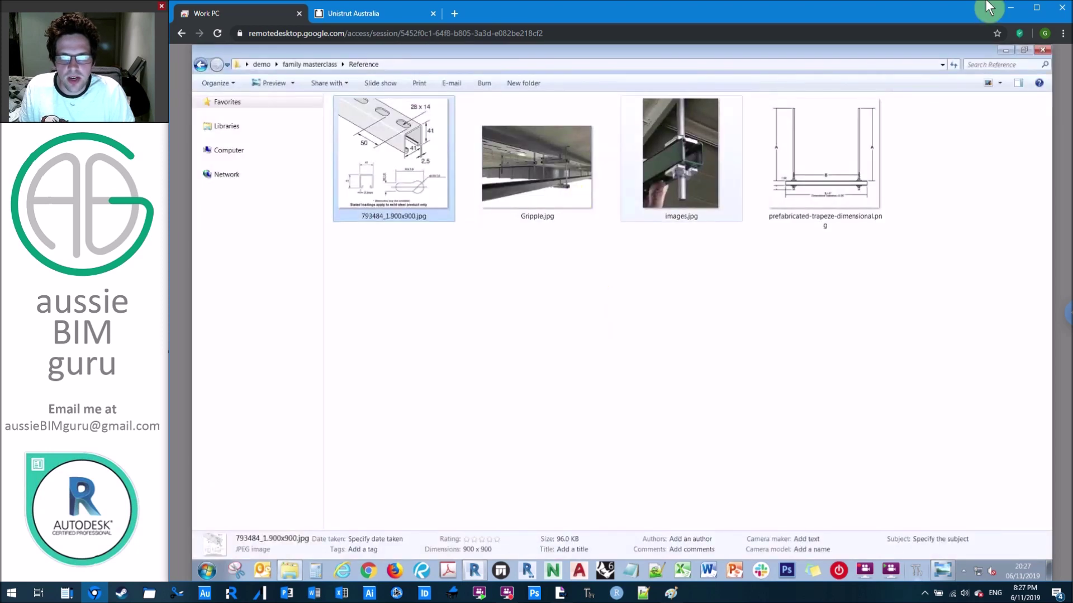
left_click(1006, 50)
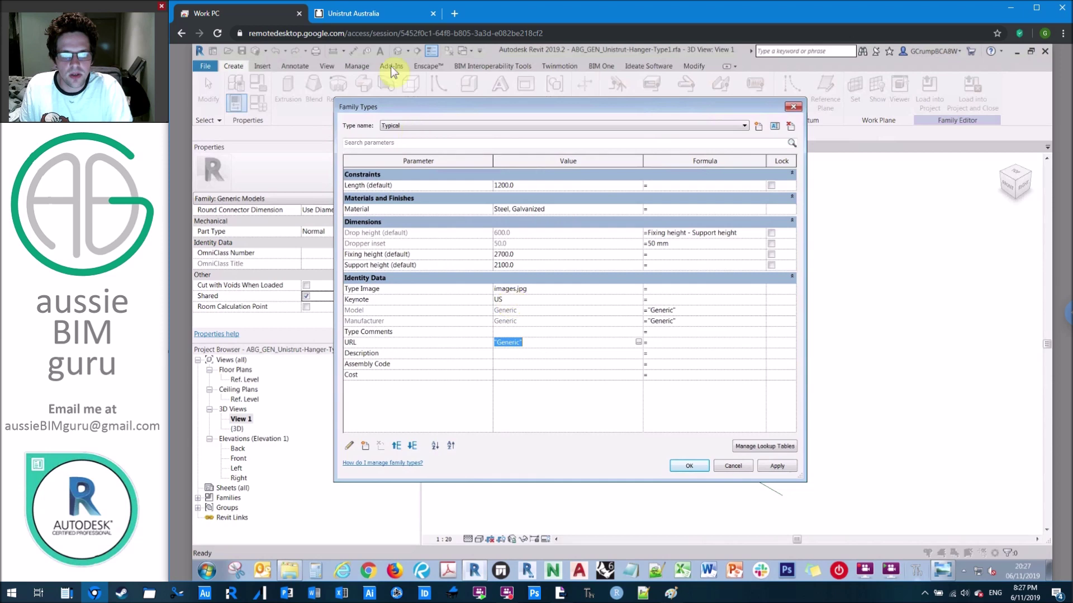
left_click(370, 13)
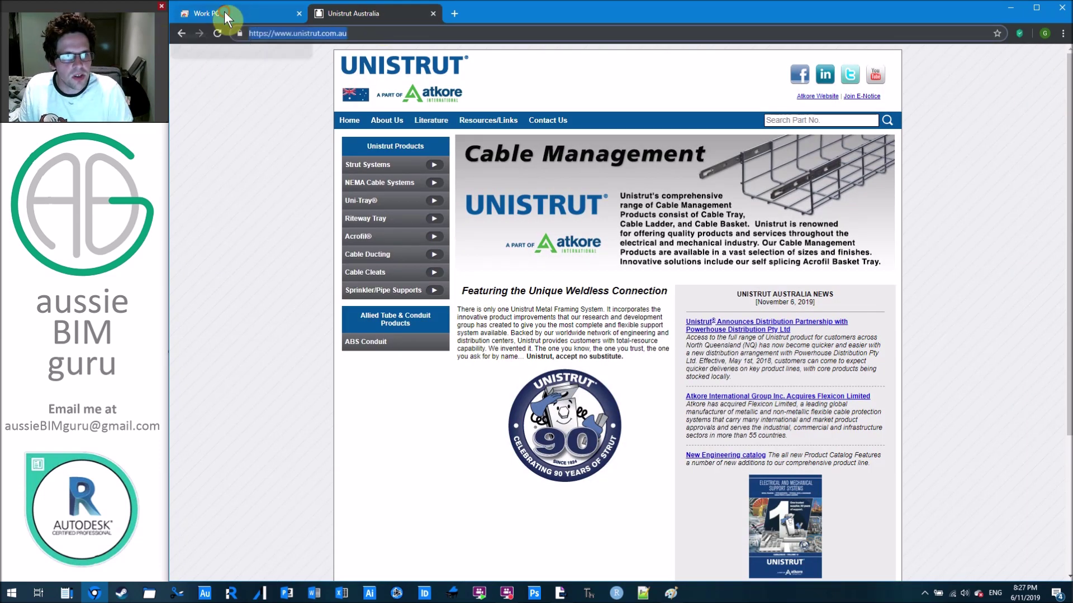
left_click(227, 13)
type("\"Generic\"")
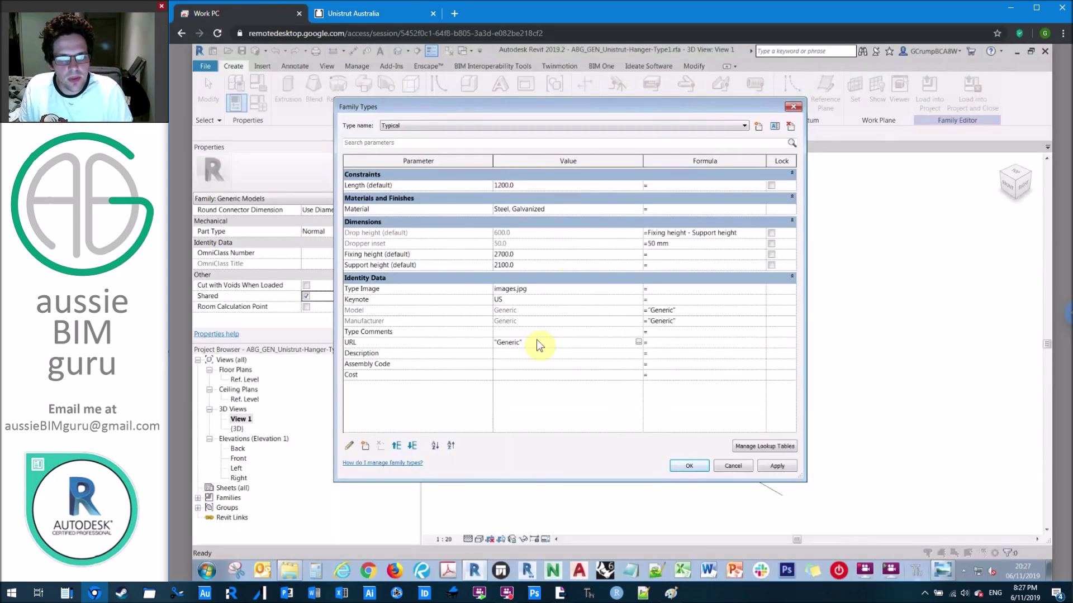
double_click(536, 339)
left_click(371, 13)
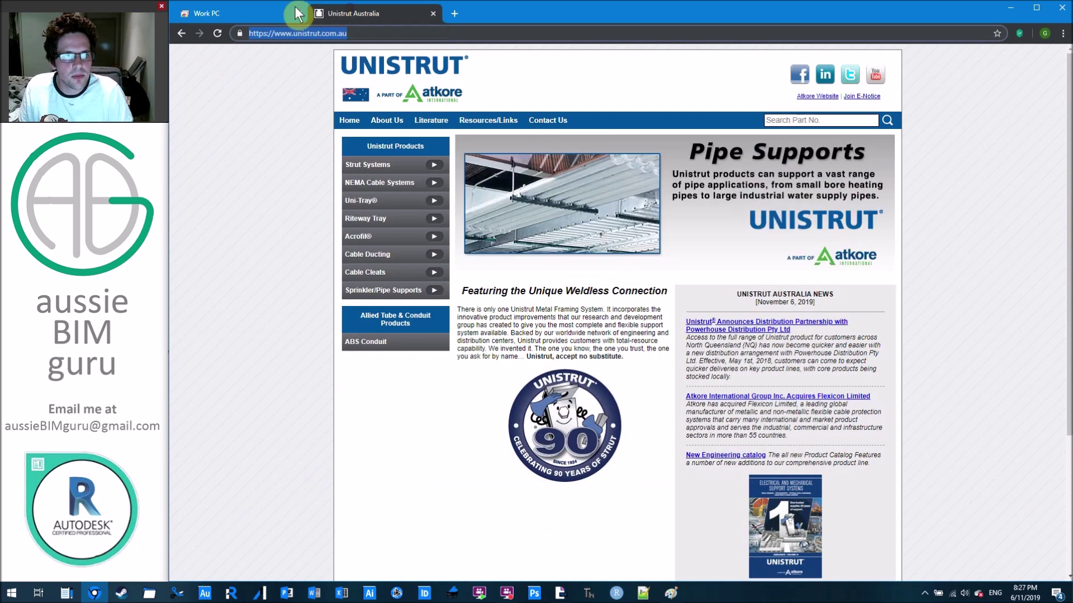
left_click(257, 14)
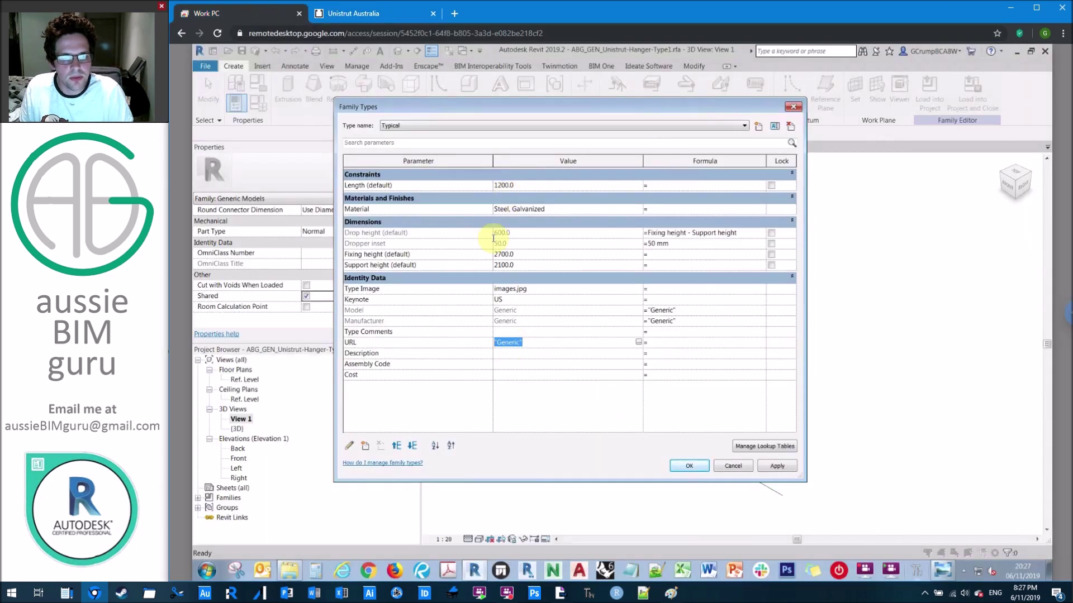
type("http")
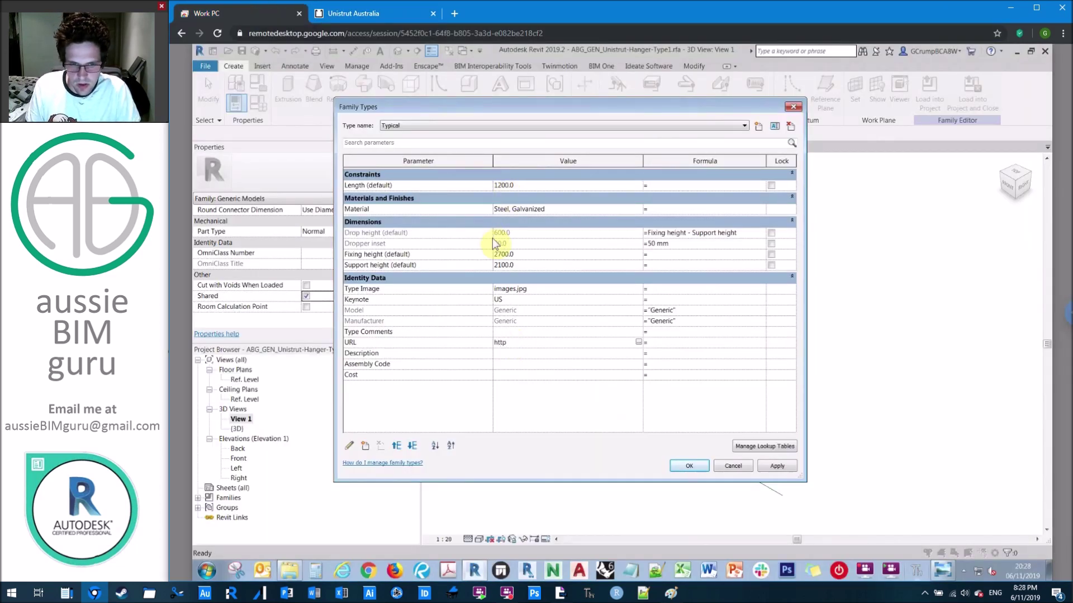
type("s://www.unist")
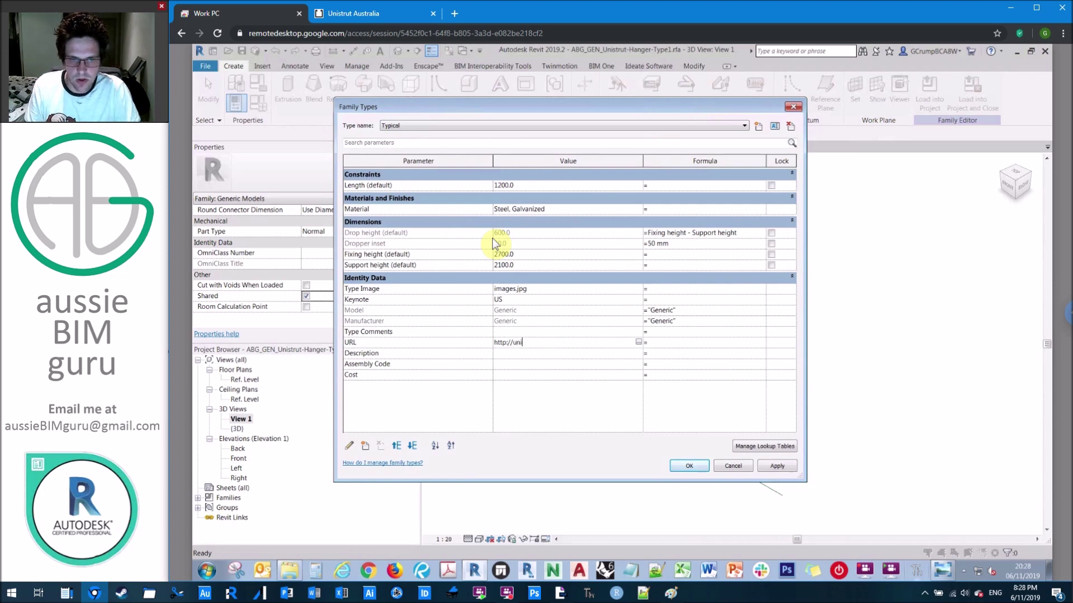
type("rut")
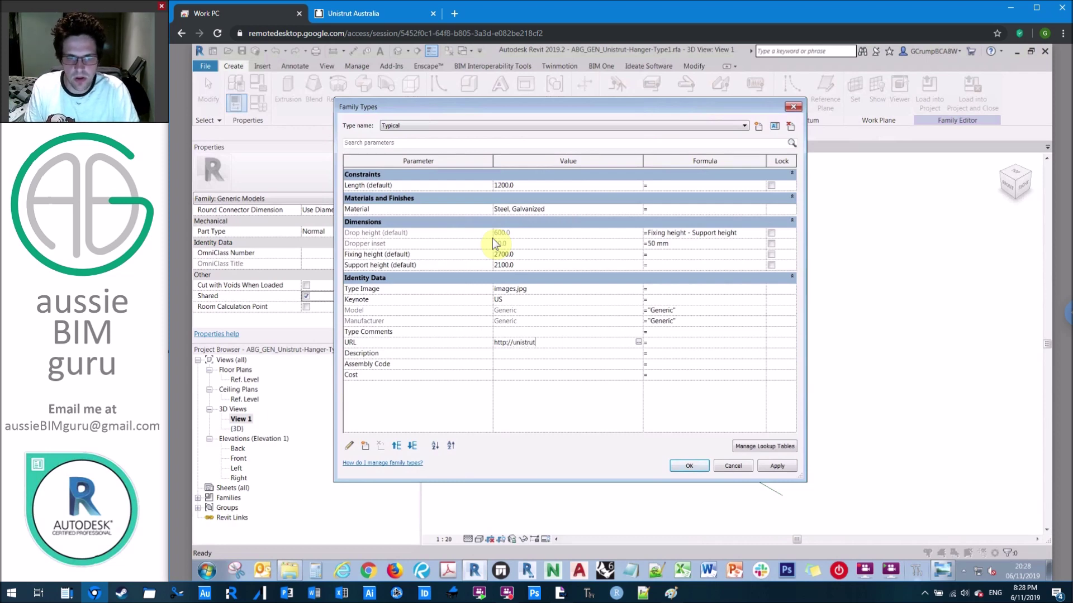
left_click(317, 17)
left_click(254, 17)
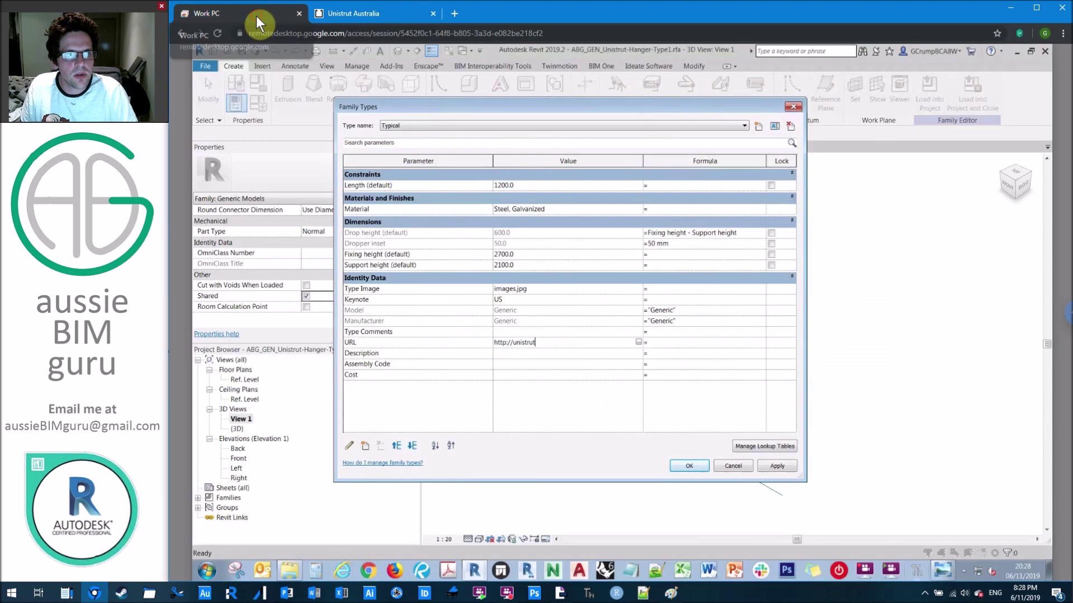
left_click(516, 343)
type("www.")
key("Tab")
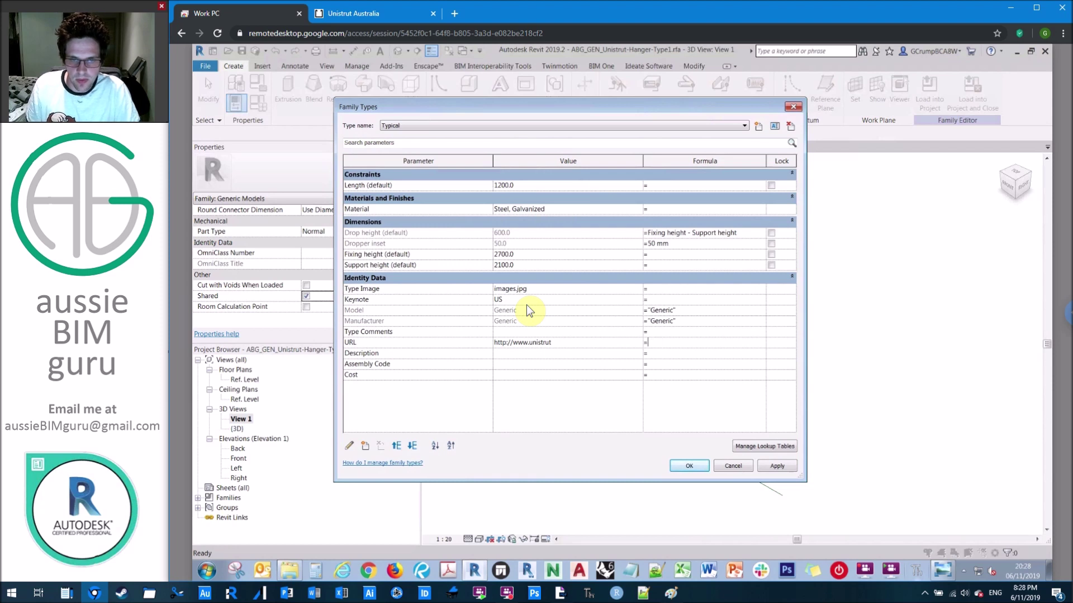
left_click(587, 344)
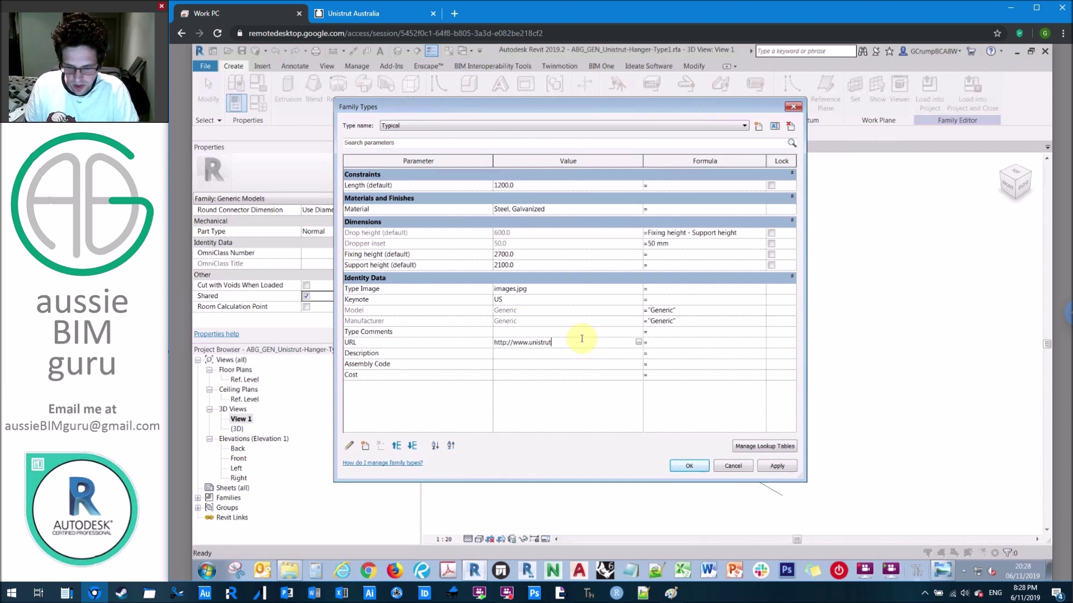
Set the Typical type's Description to "Unistrut, 41x41mm", leaving Assembly Code, Cost and Type Comments blank
left_click(595, 347)
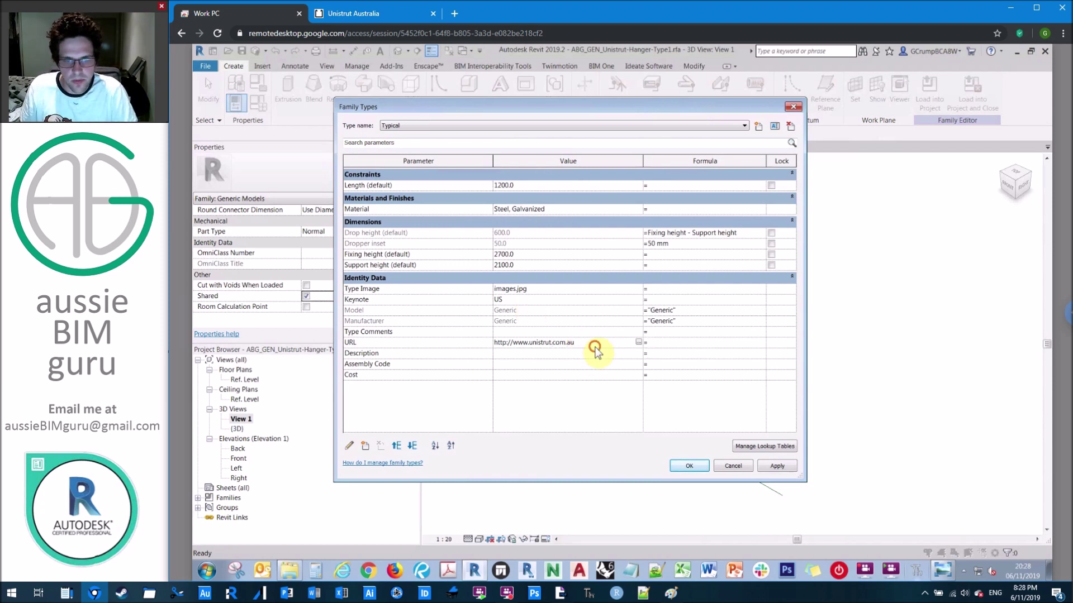
key("Caps_Lock")
type("U")
key("Caps_Lock")
type("nistrut, 41x41mm")
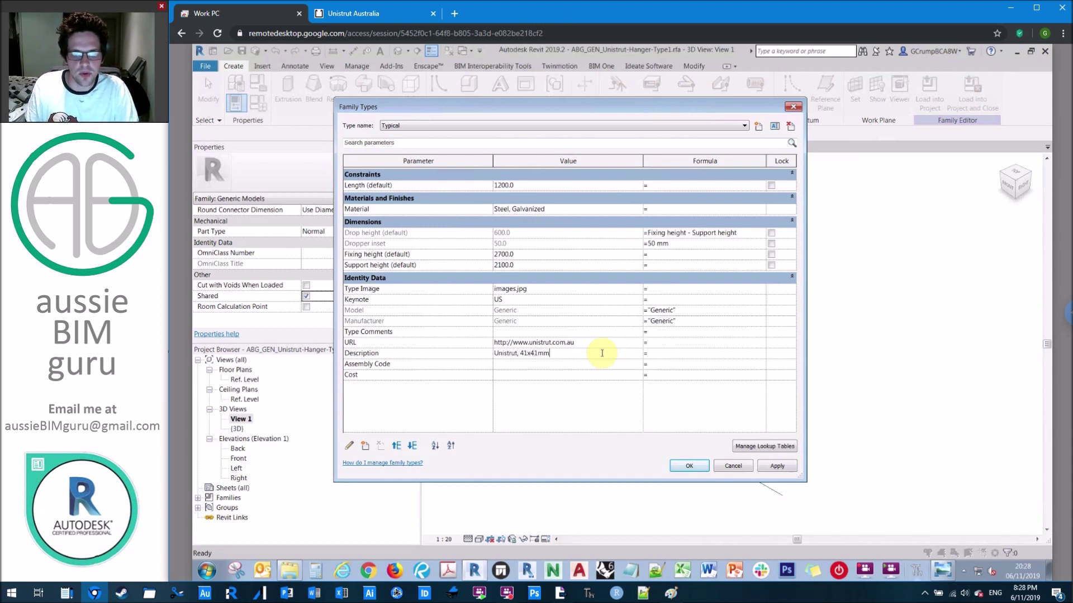
left_click(604, 354)
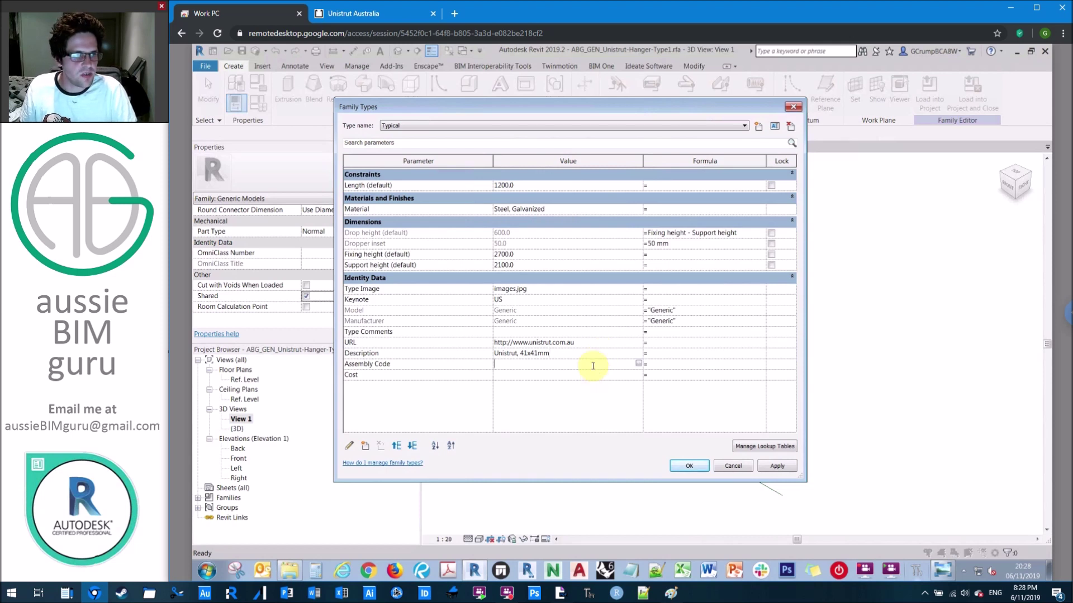
left_click(542, 378)
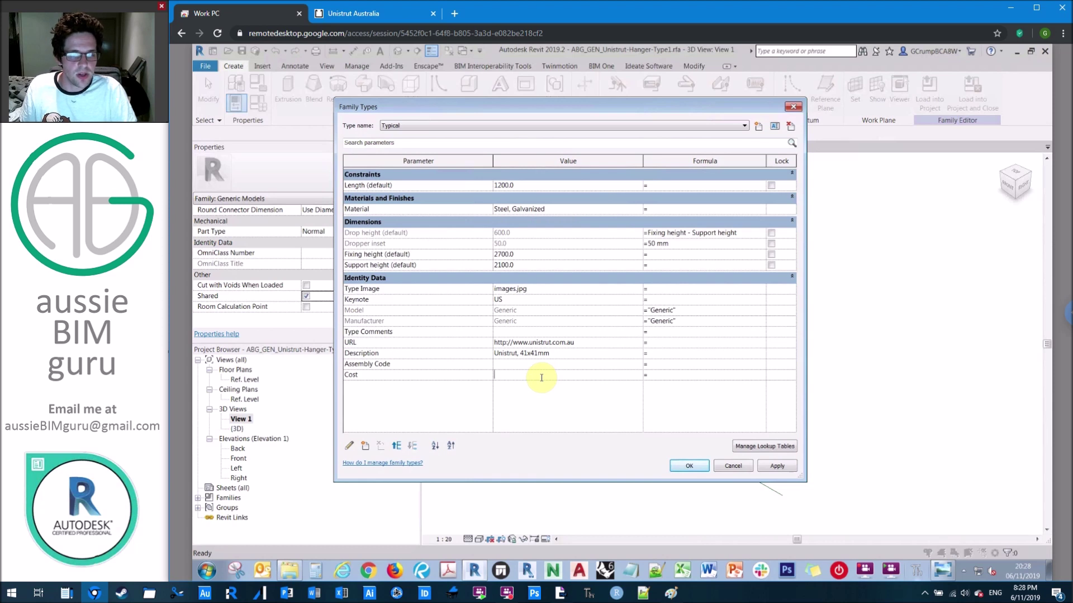
left_click(373, 379)
left_click(388, 373)
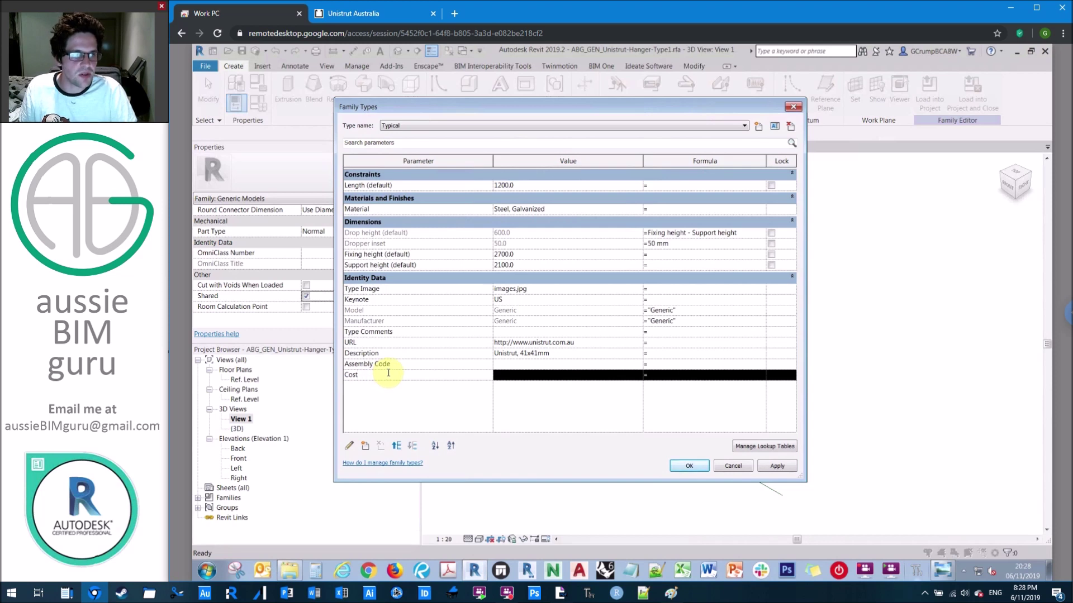
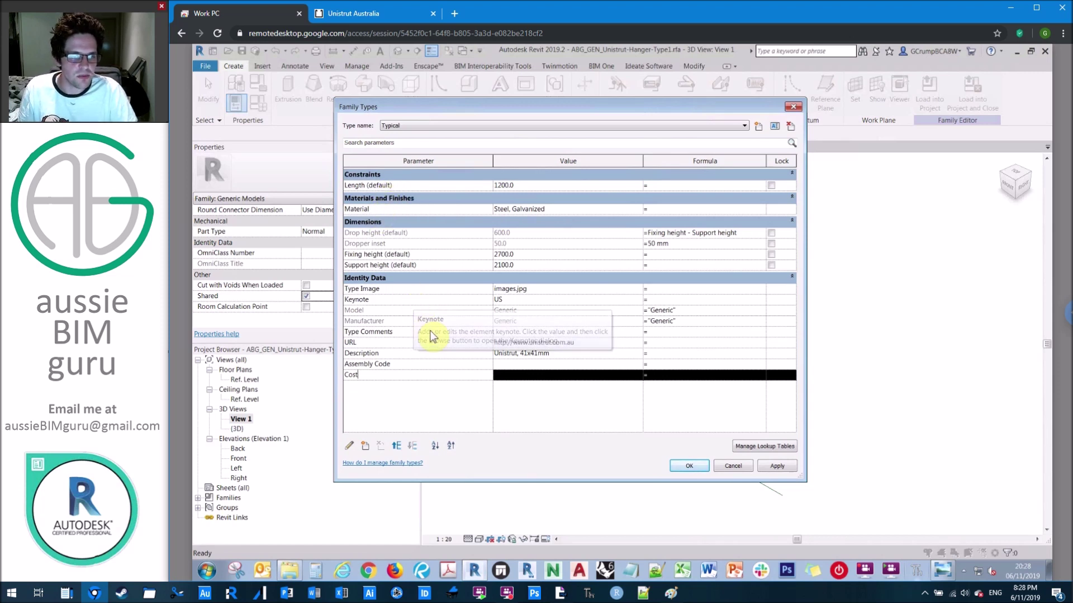
left_click(567, 334)
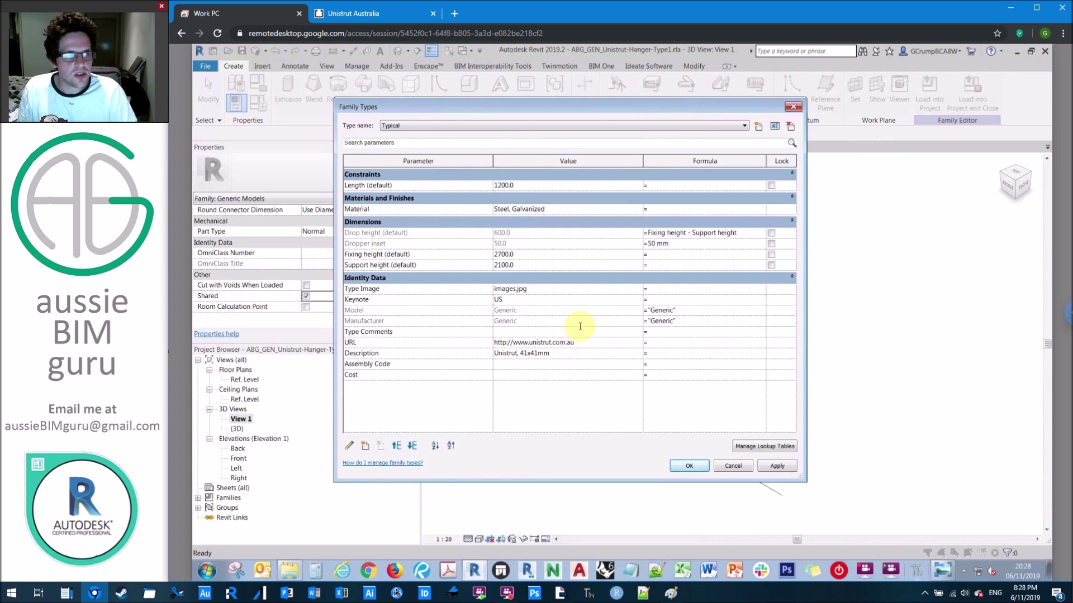
Accept the family type values and purge the unused items from the hanger family
left_click(690, 466)
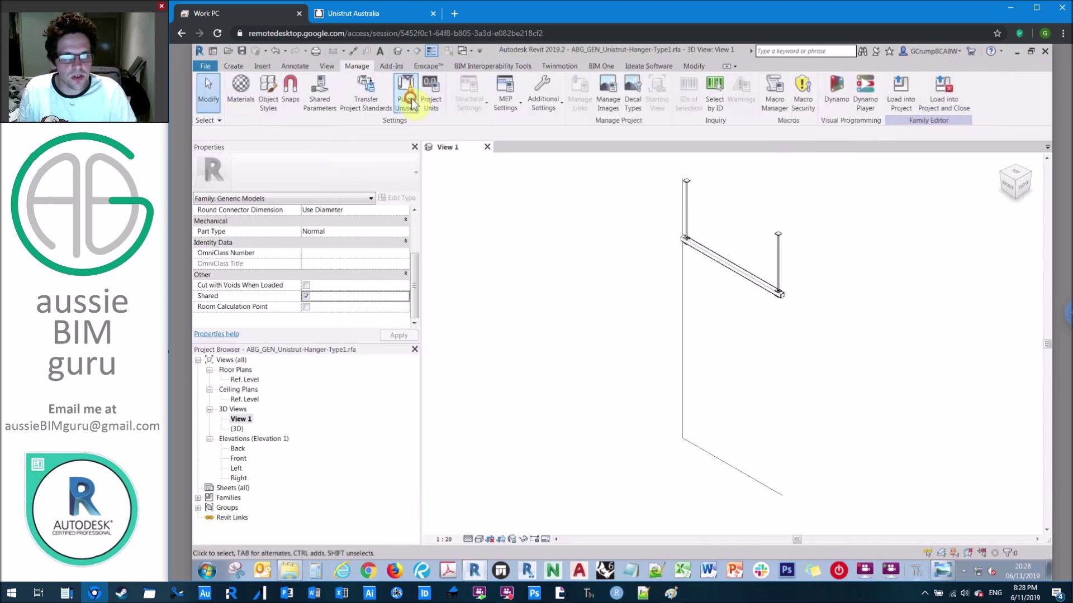
left_click(406, 95)
left_click(787, 445)
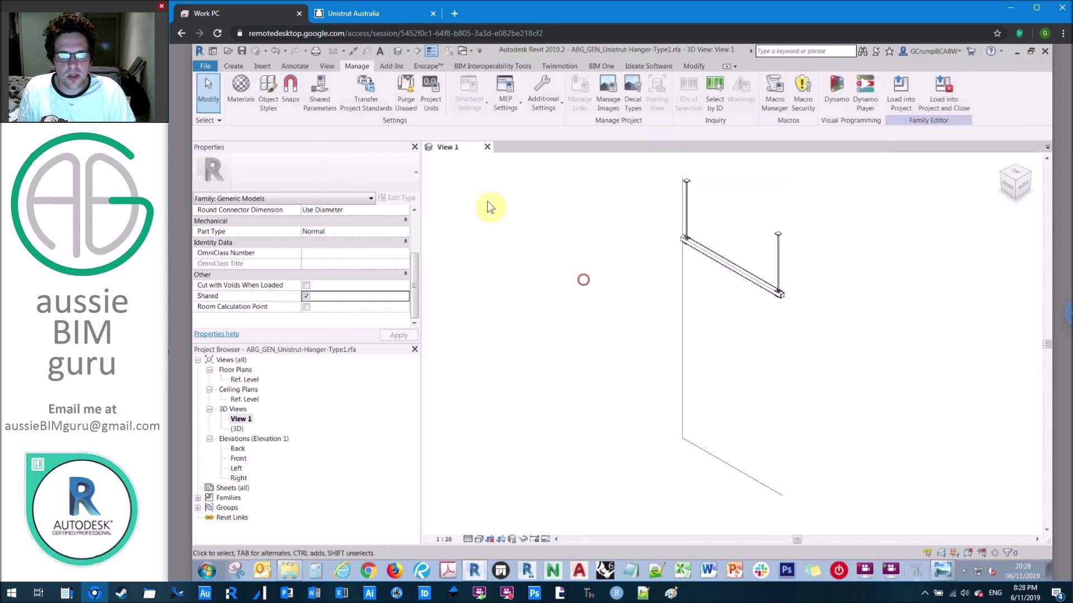
Create a new project from one of the listed template files
left_click(207, 67)
mouse_move(236, 113)
left_click(322, 117)
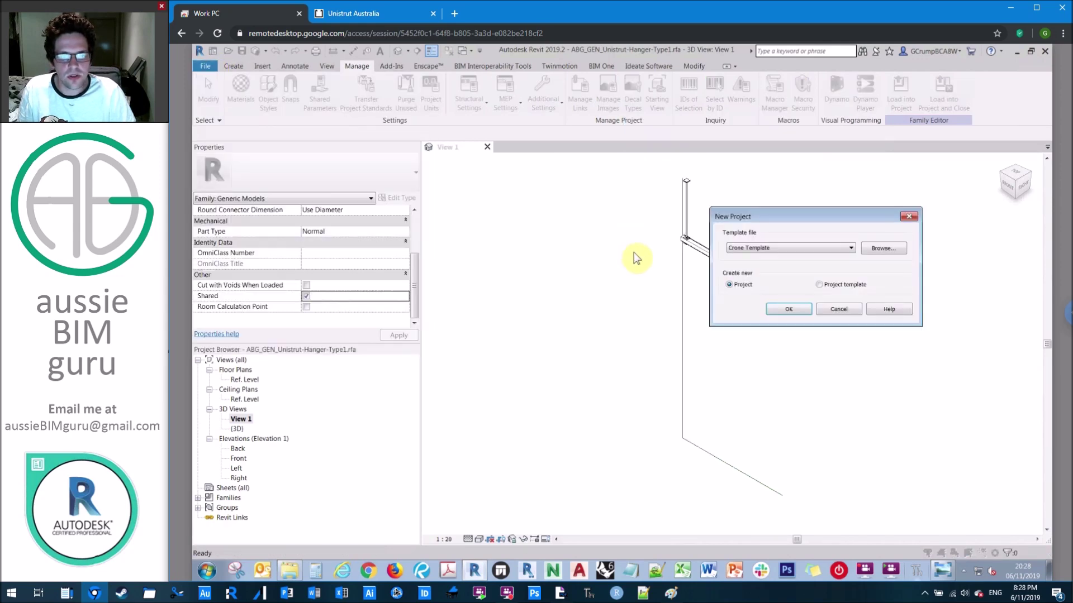
left_click(776, 251)
left_click(761, 270)
left_click(788, 309)
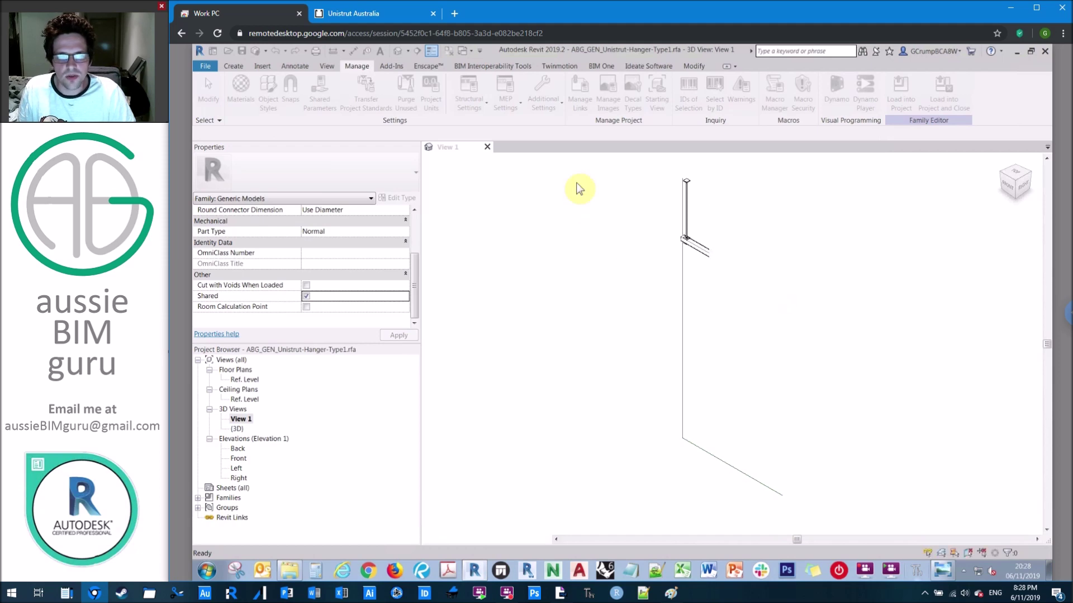
Load the Unistrut hanger family into the new project and place a horizontal hanger about 1400 mm long on the Ground Floor plan
left_click(459, 147)
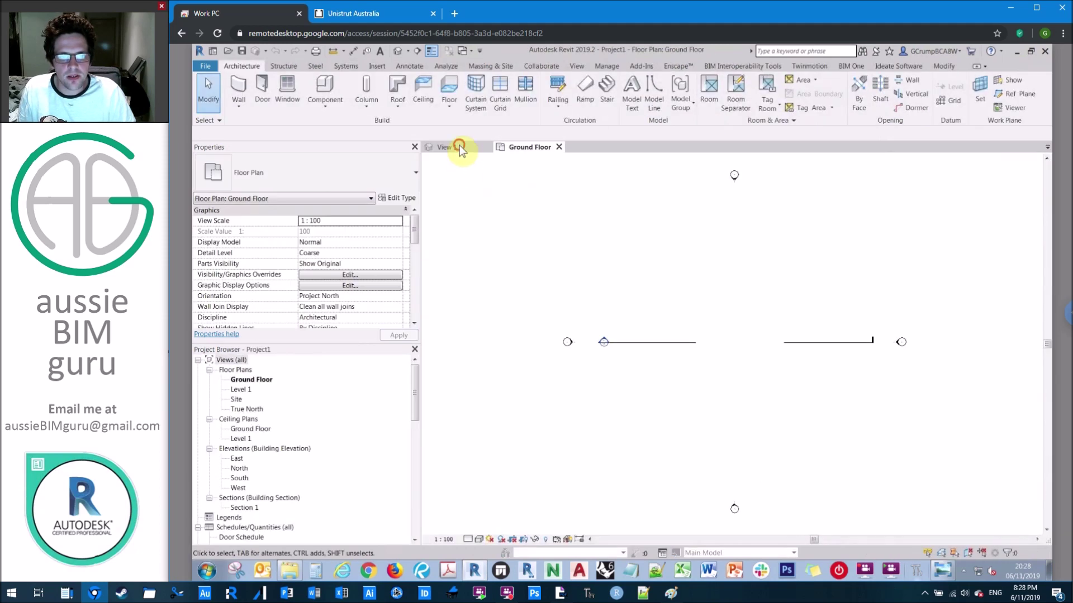
left_click(915, 100)
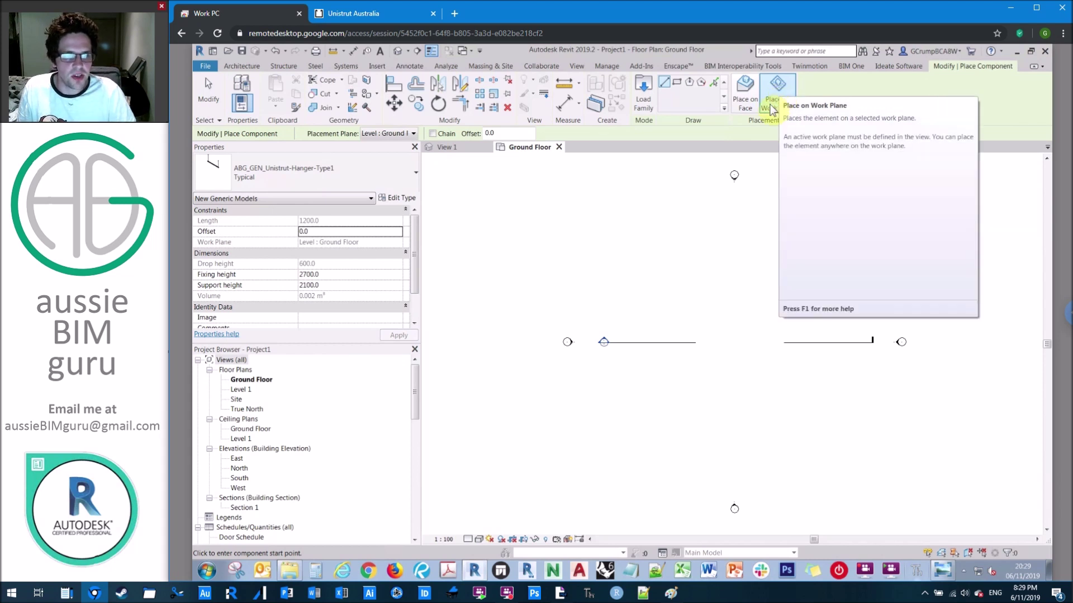
scroll(685, 327, "up", 3)
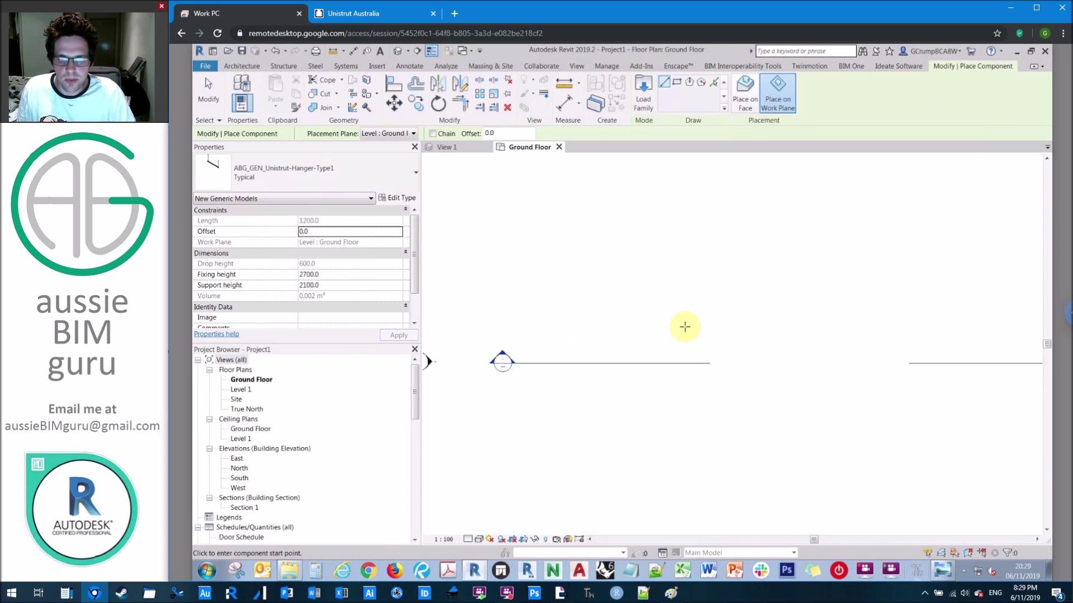
left_click(677, 330)
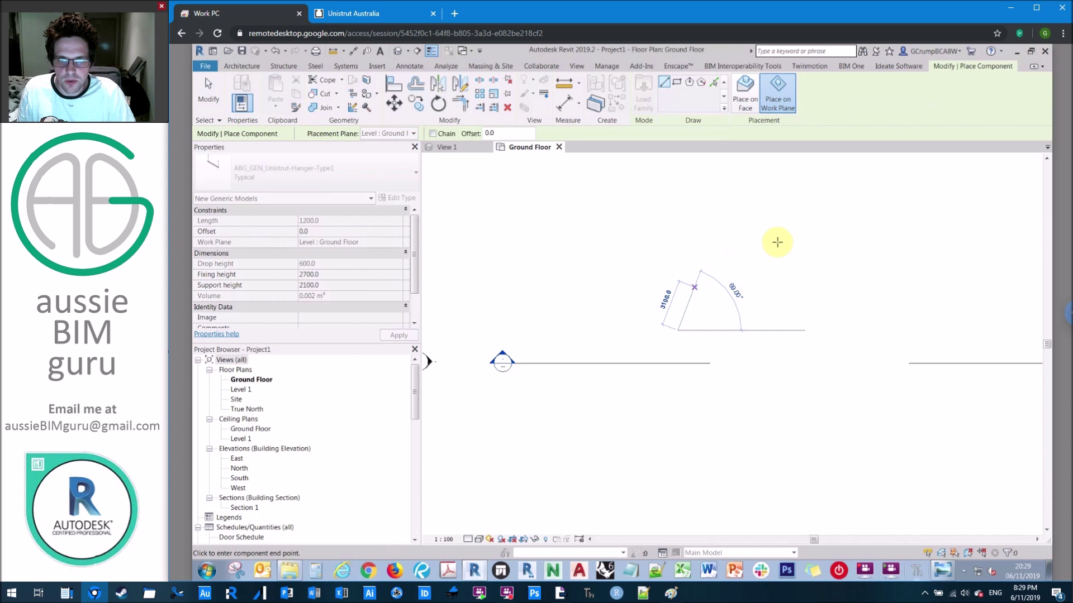
left_click(697, 330)
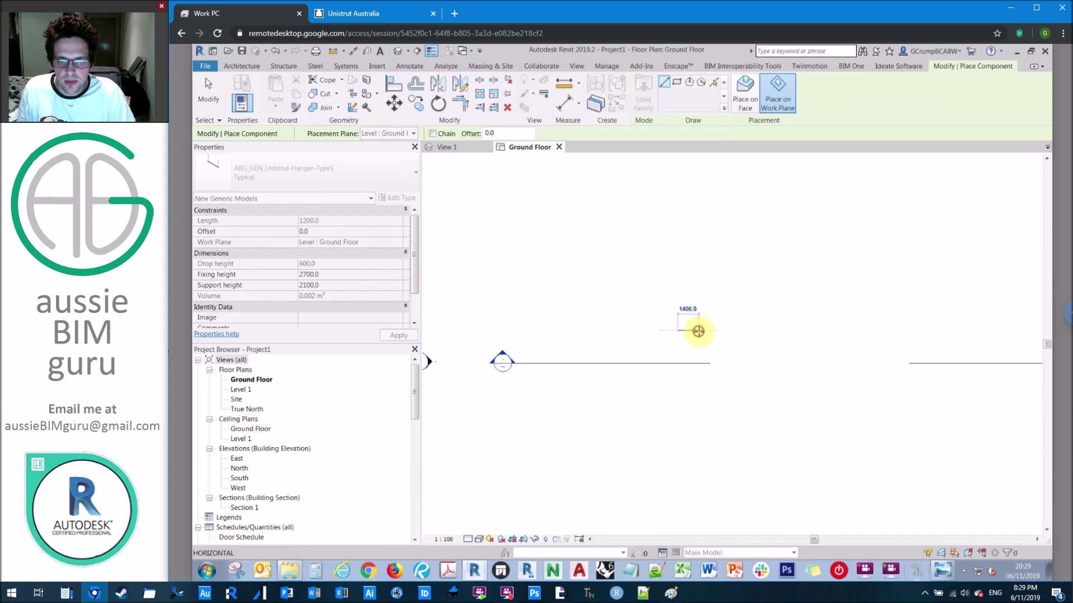
key("Escape")
key("Escape")
Shorten the placed hanger to about 840 mm by moving its east end inward in the Ground Floor plan
scroll(684, 333, "up", 5)
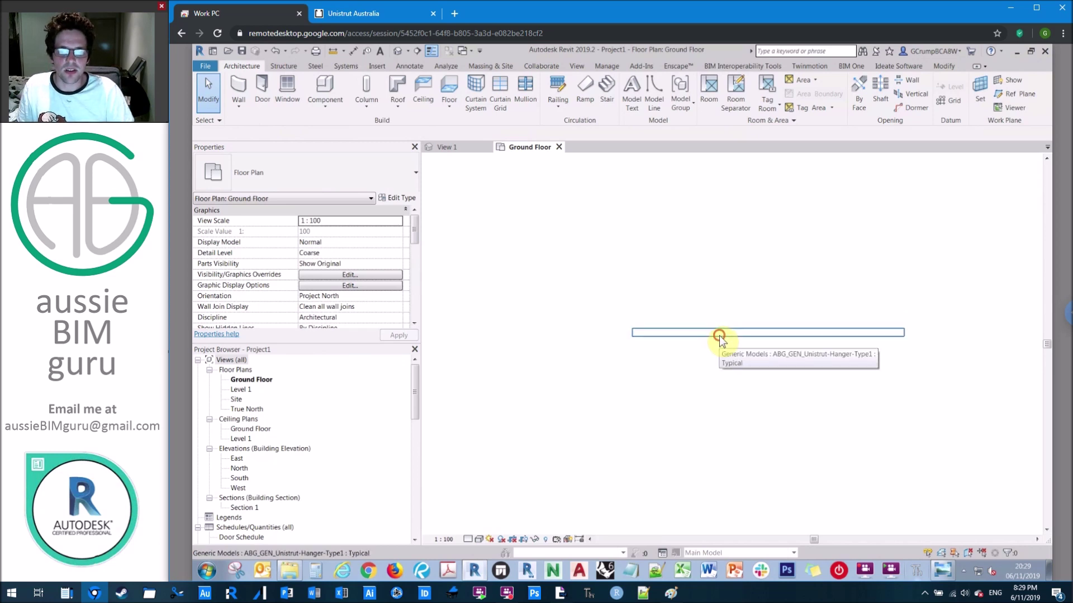
left_click(720, 338)
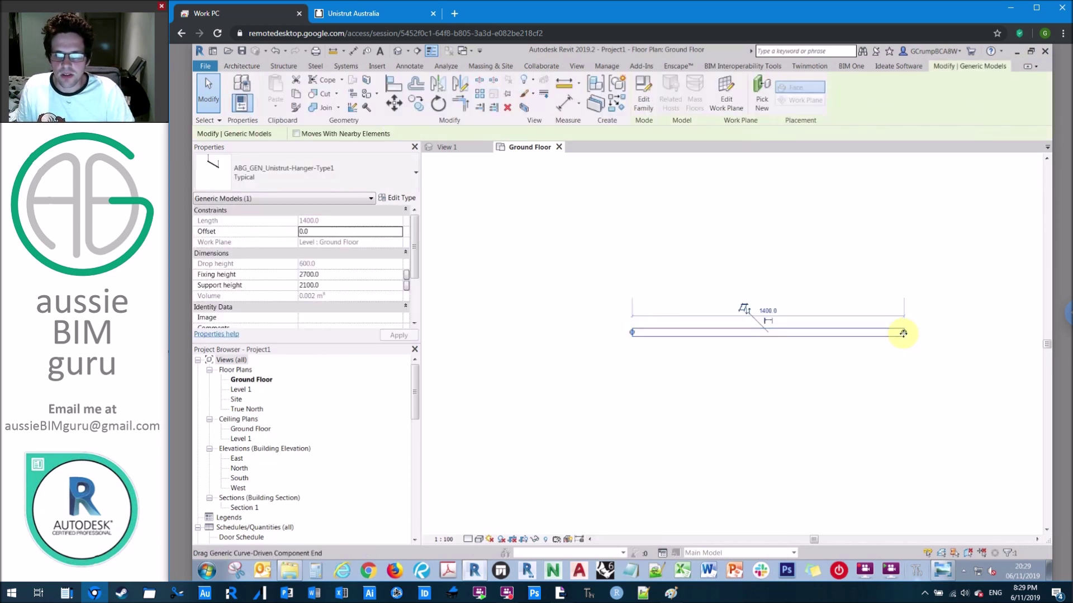
left_click(903, 333)
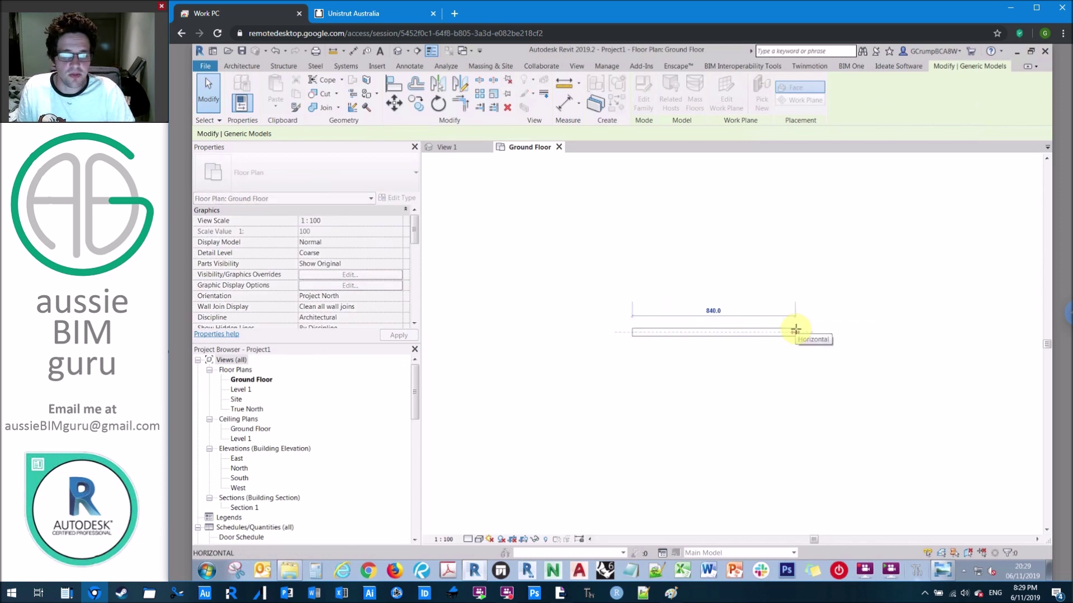
left_click(795, 328)
key("Escape")
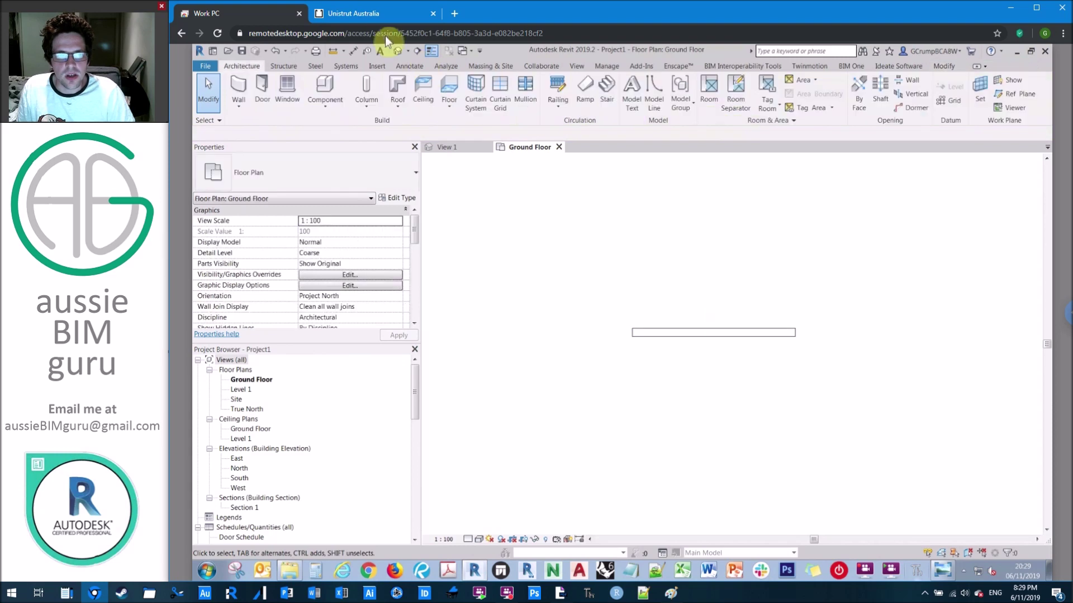
Open the project's 3D view and set its detail level to Medium to examine the placed hanger
scroll(680, 301, "up", 5)
scroll(690, 299, "up", 5)
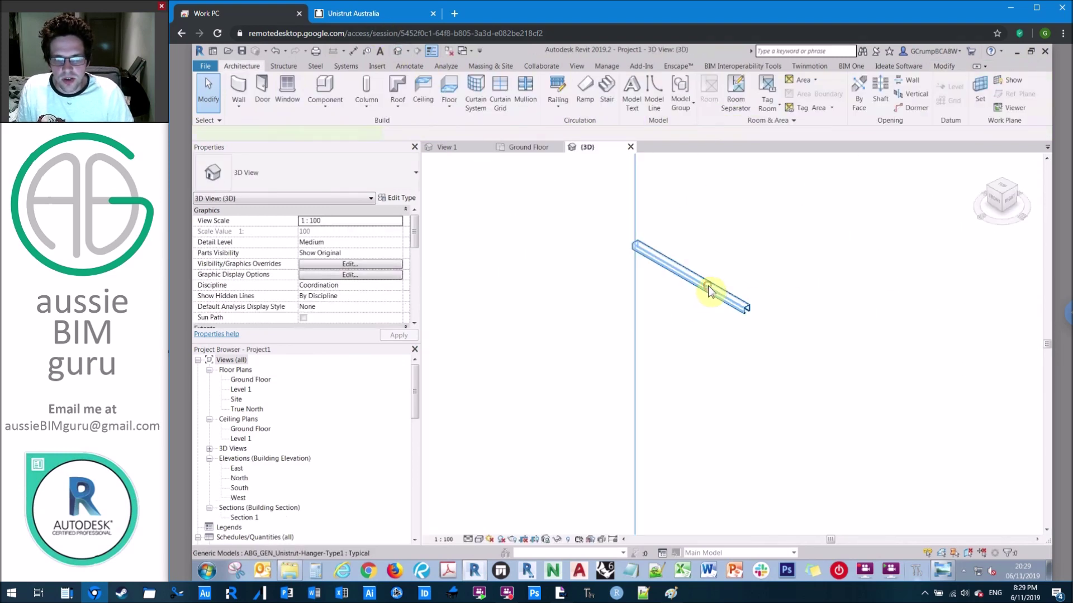
left_click(711, 290)
left_click(478, 540)
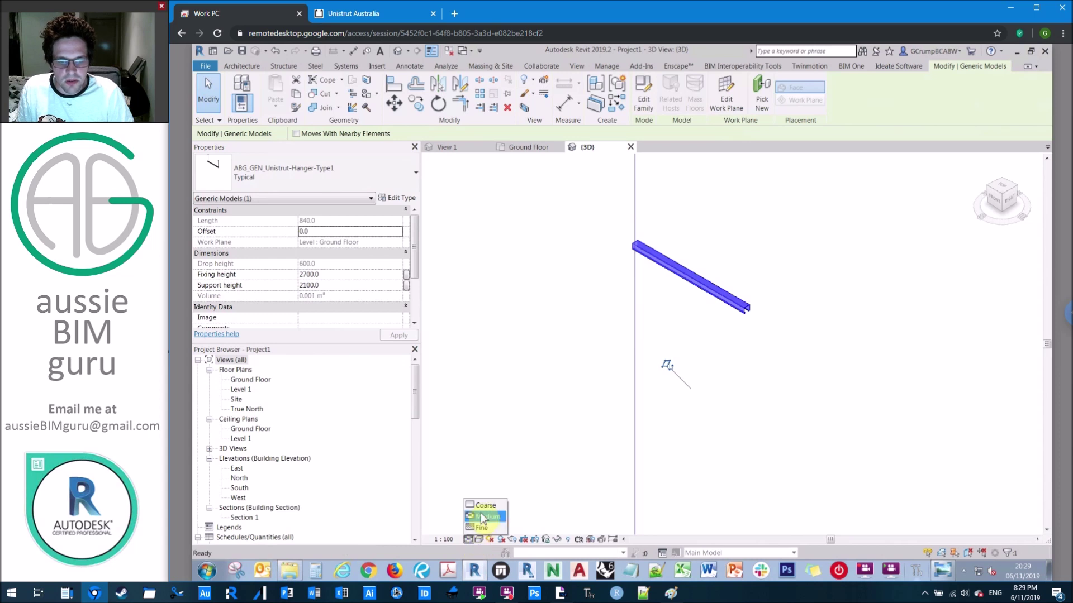
left_click(482, 517)
left_click(541, 331)
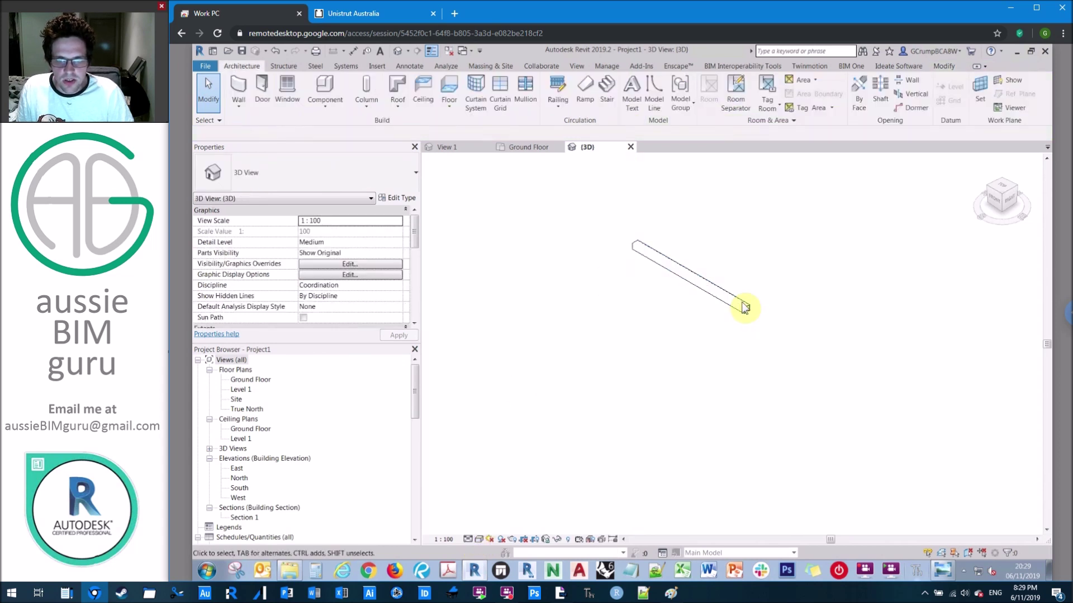
Set the 3D view's detail level to Coarse to examine the simplified hanger
scroll(745, 308, "down", 2)
left_click(469, 540)
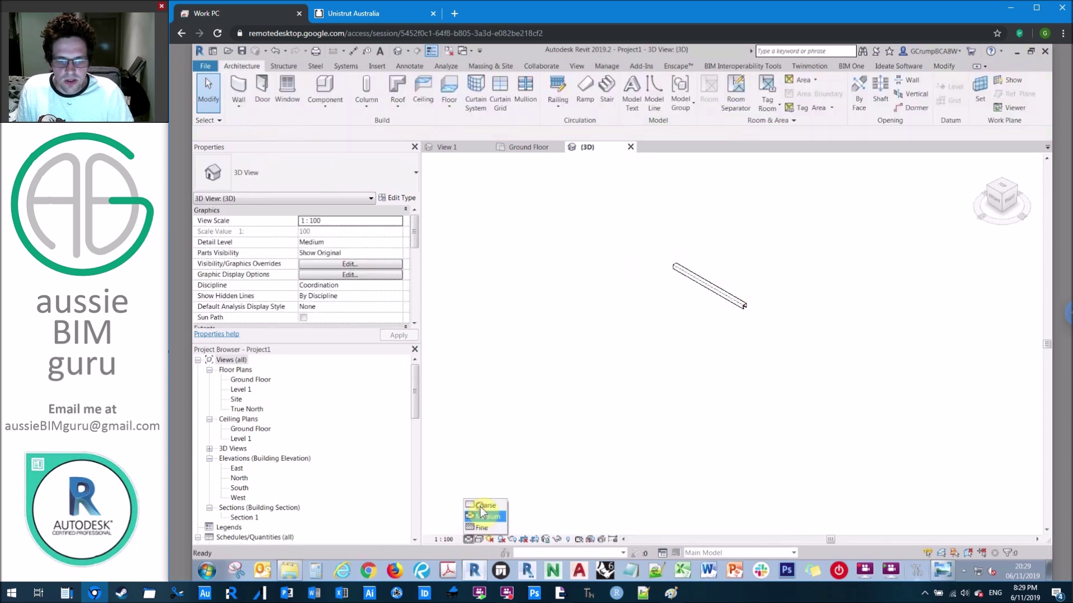
left_click(483, 505)
scroll(750, 309, "up", 4)
Set the 3D view's detail level to Fine and examine the fully detailed hanger from a lower angle
left_click(476, 541)
left_click(483, 529)
scroll(767, 326, "down", 2)
scroll(767, 325, "down", 2)
middle_click_drag(750, 390, 790, 182, "shift")
scroll(691, 316, "down", 2)
middle_click_drag(692, 315, 712, 307, "shift")
Set the placed hanger's Fixing height to 3000 and its Support height to 2400
left_click(712, 302)
scroll(699, 296, "up", 2)
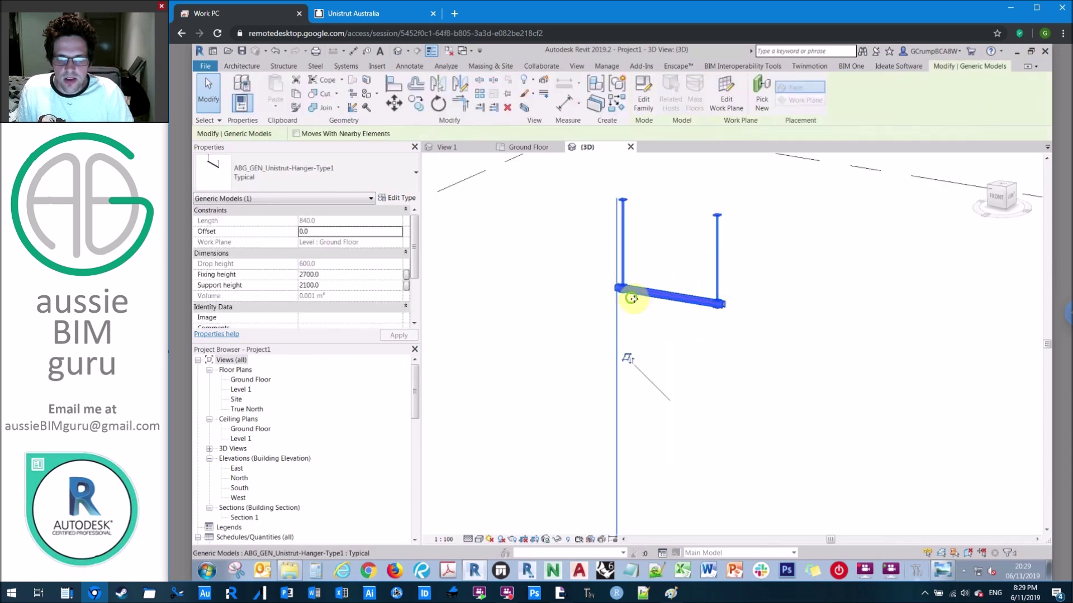
left_click(338, 276)
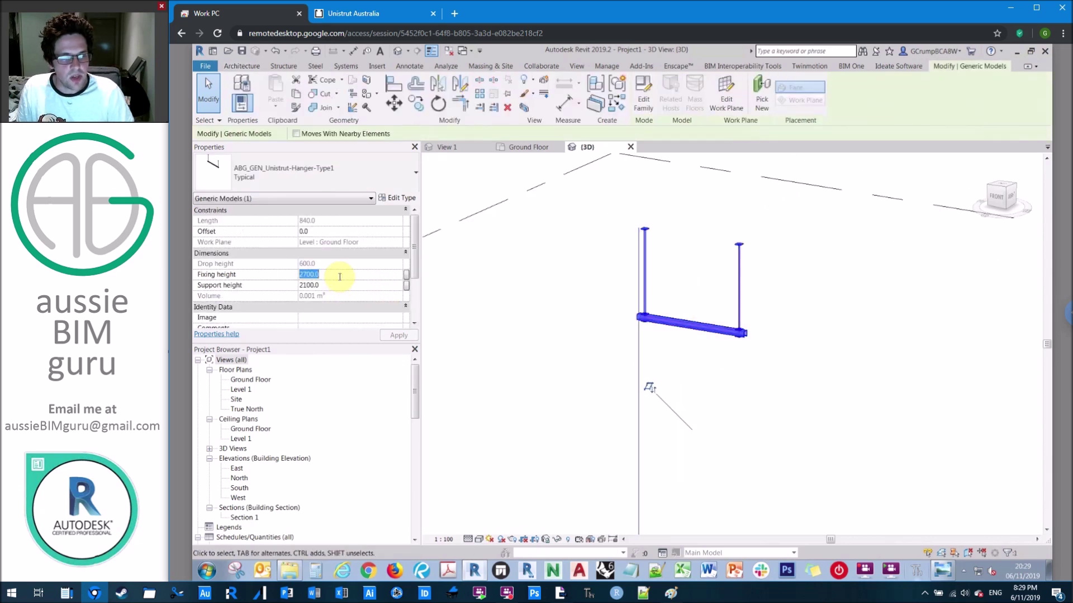
type("3000")
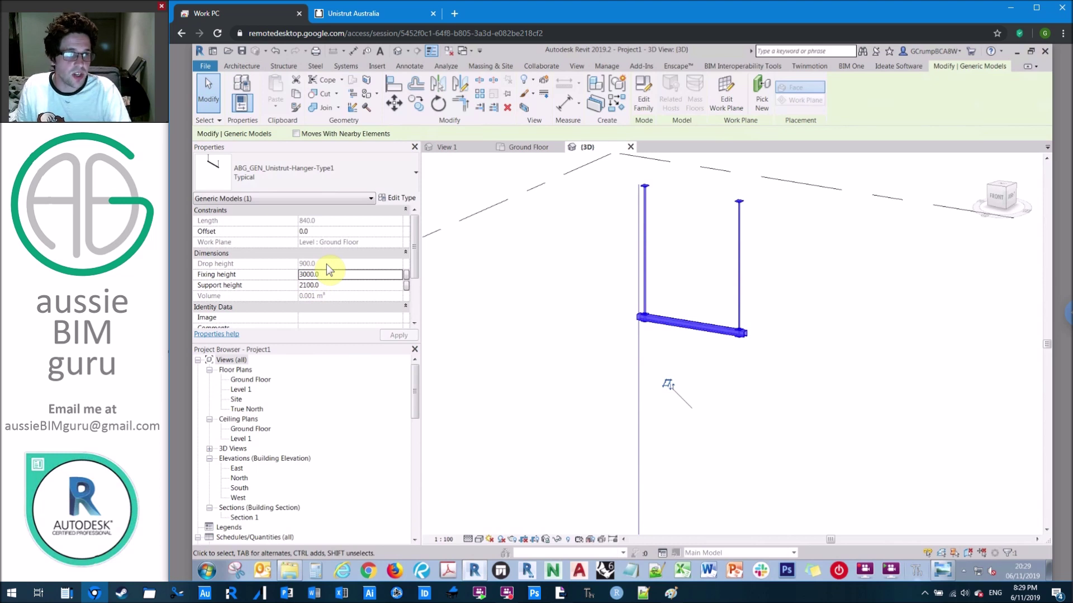
left_click(334, 285)
type("2400")
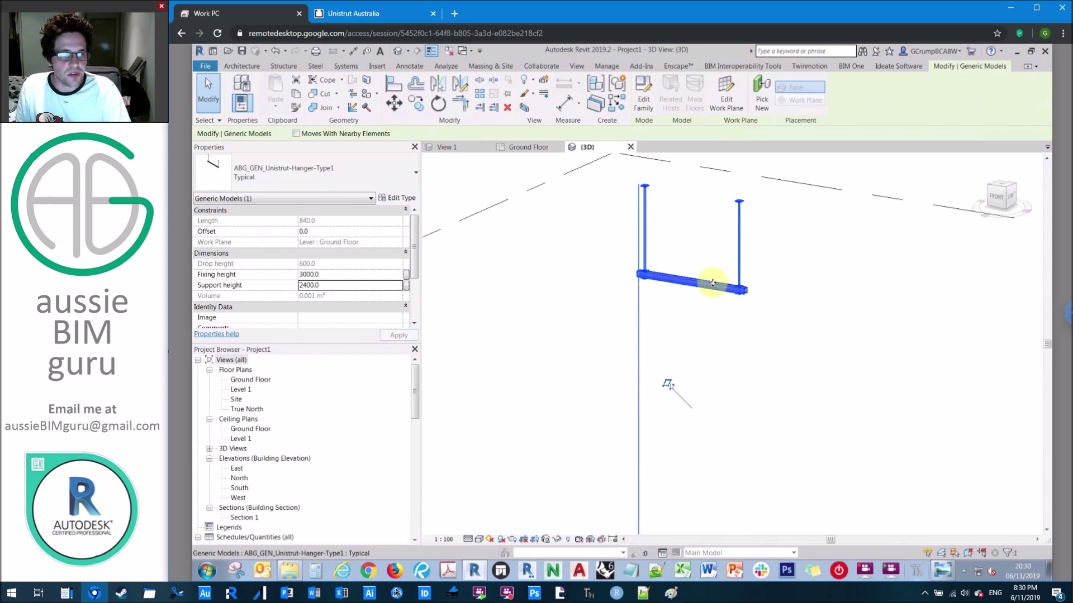
left_click(550, 277)
Open the 3D view's Visibility/Graphic Overrides and expand the Generic Models category to list its subcategories
middle_click_drag(570, 283, 751, 371)
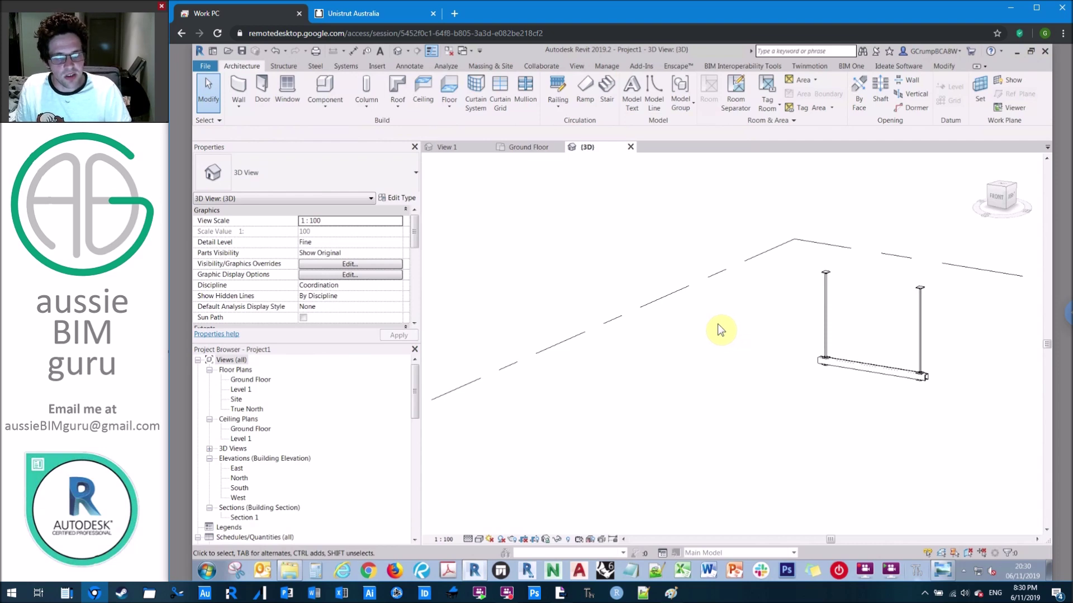
key("v")
key("v")
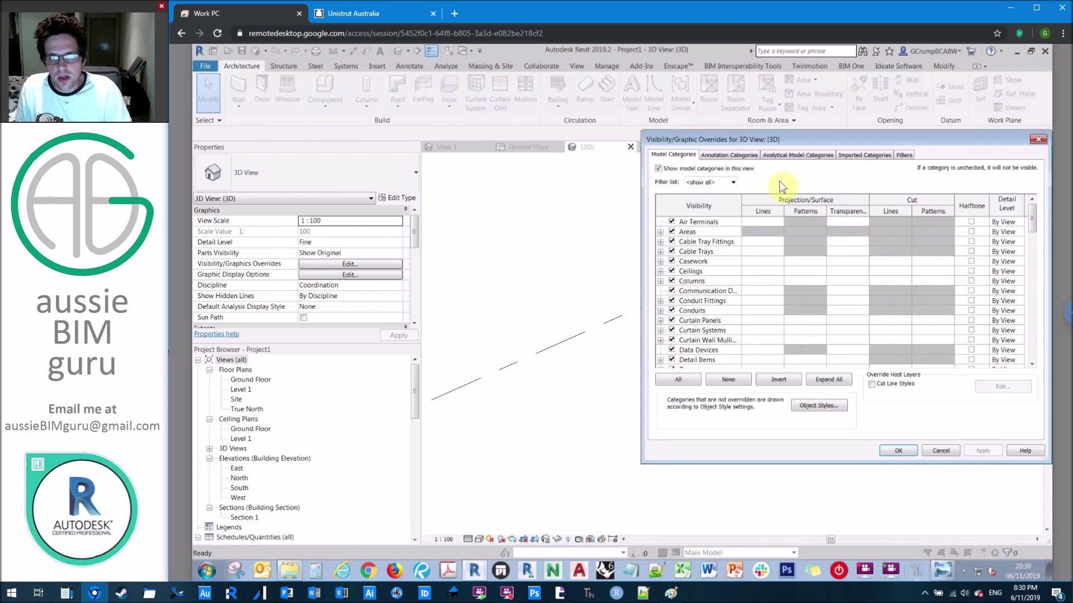
left_click_drag(796, 138, 421, 172)
left_click(352, 353)
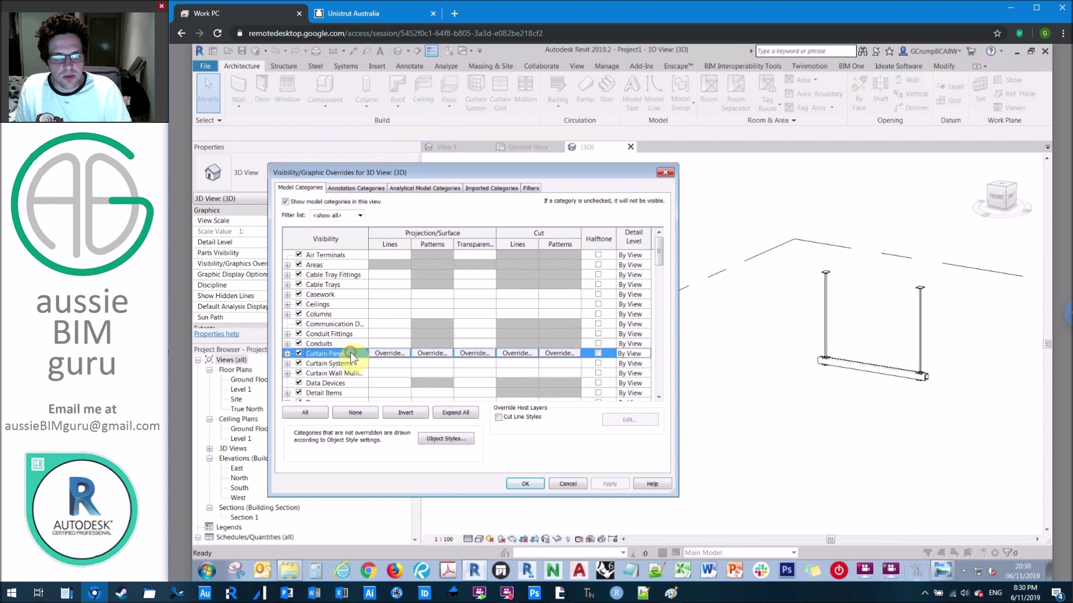
key("g")
scroll(350, 353, "down", 1)
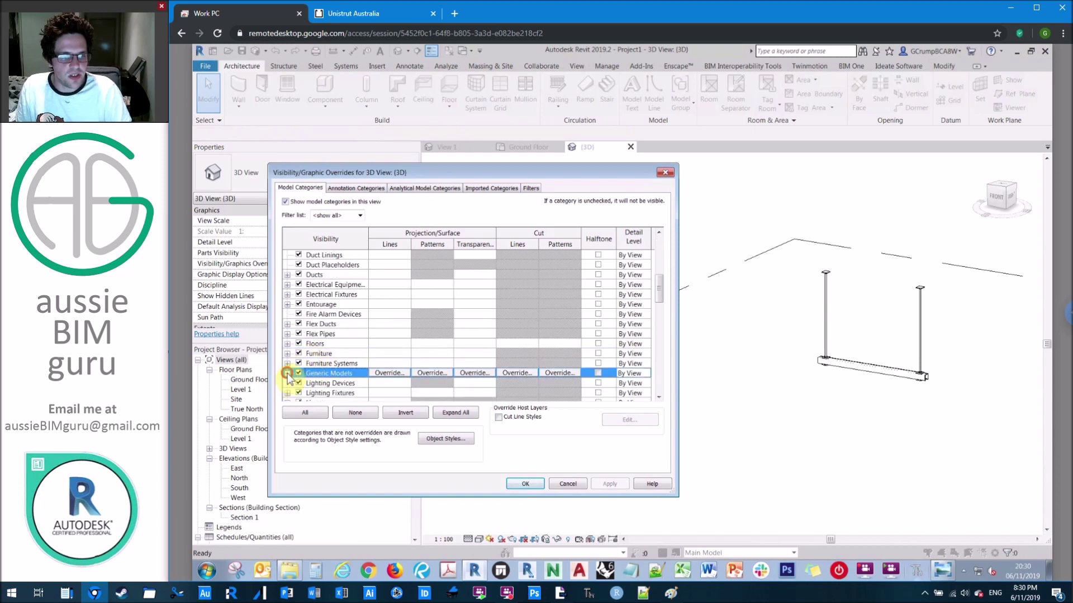
left_click(288, 374)
Turn off the Thread subcategory's visibility and apply it to the 3D view
left_click(313, 385)
left_click(311, 383)
left_click(602, 484)
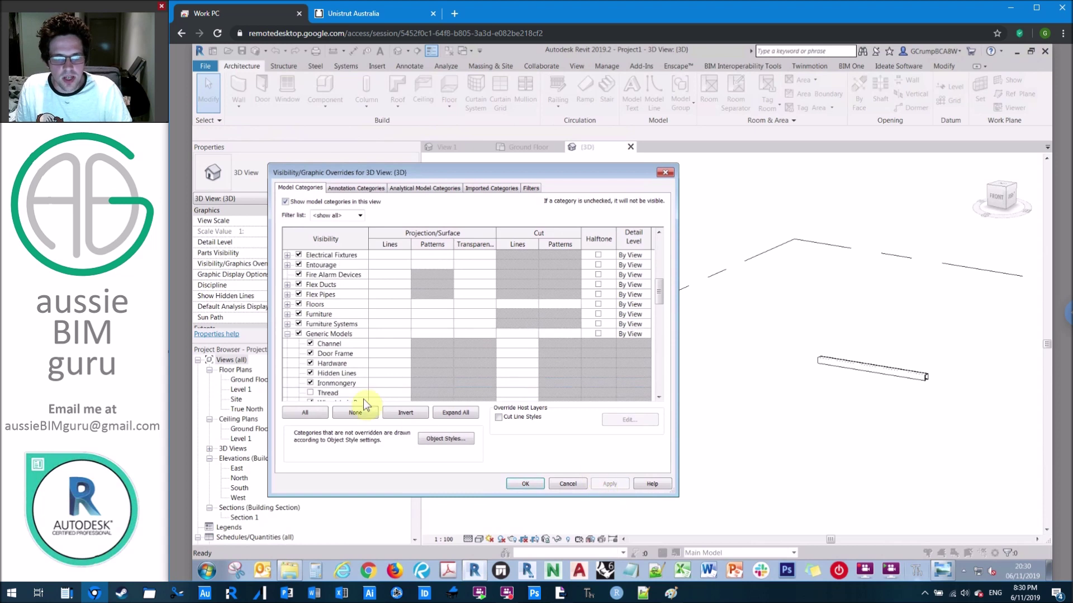
Turn the Thread subcategory back on and override its projection line colour with grey RGB 128-128-128
left_click(311, 392)
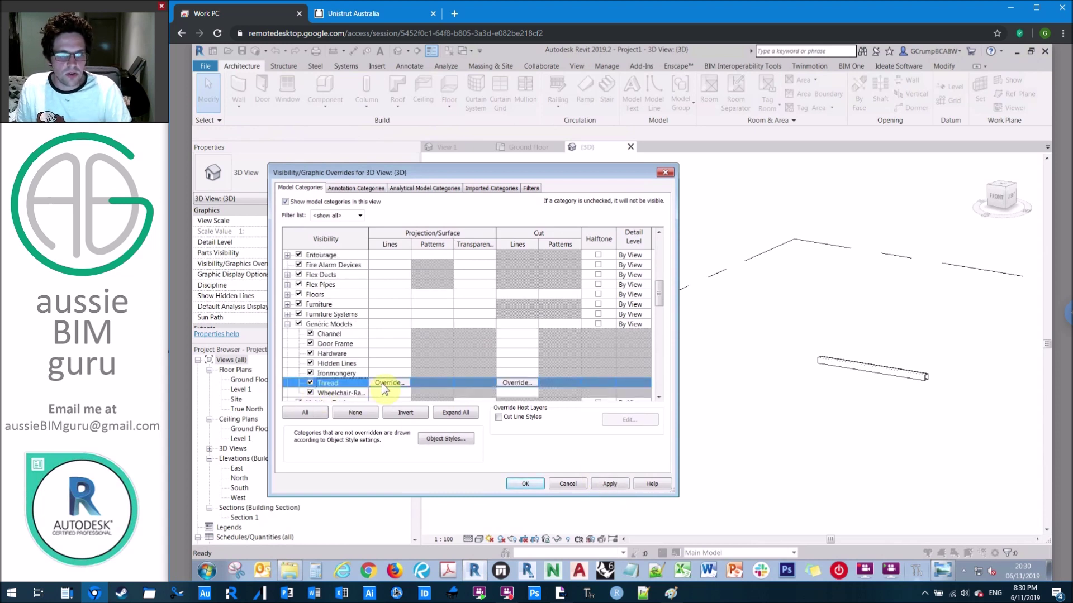
left_click(383, 383)
left_click(952, 242)
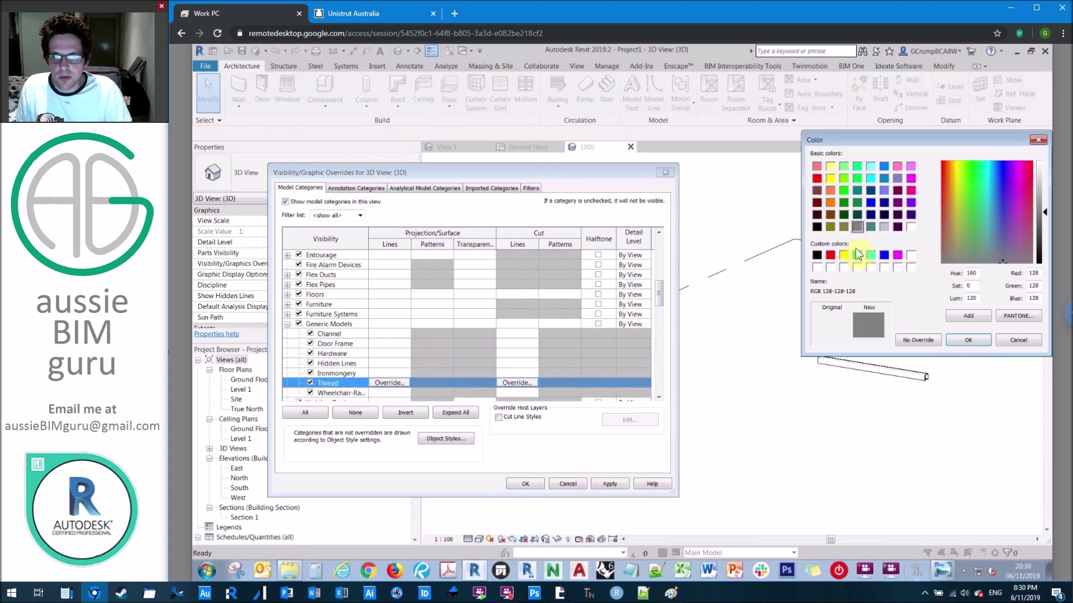
left_click(857, 226)
left_click(968, 340)
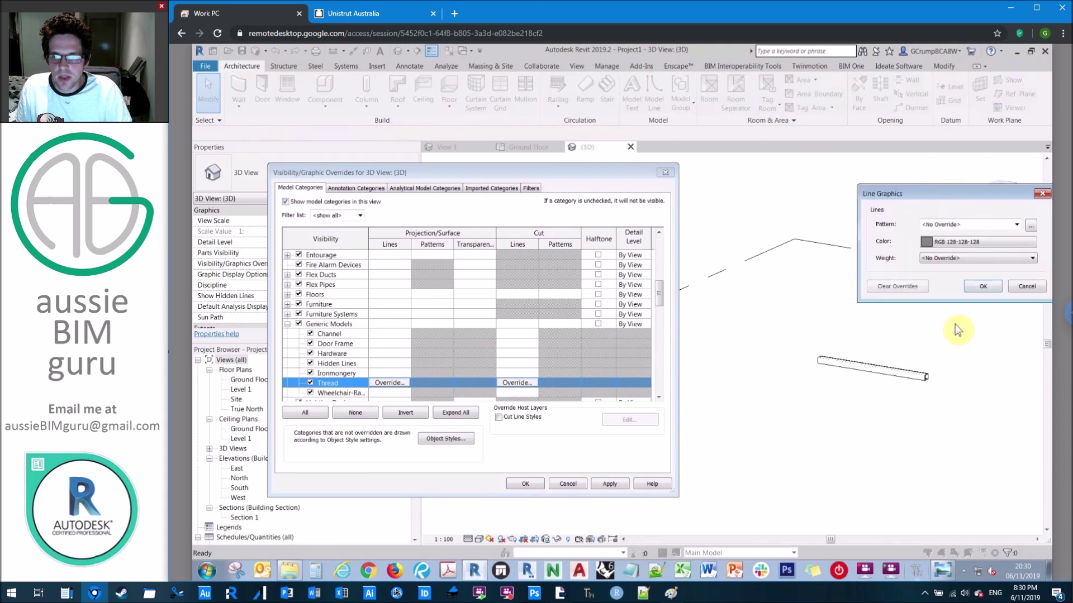
left_click(974, 284)
Override the Channel subcategory's projection line colour with blue and accept the overrides for the 3D view
left_click(382, 328)
left_click(388, 333)
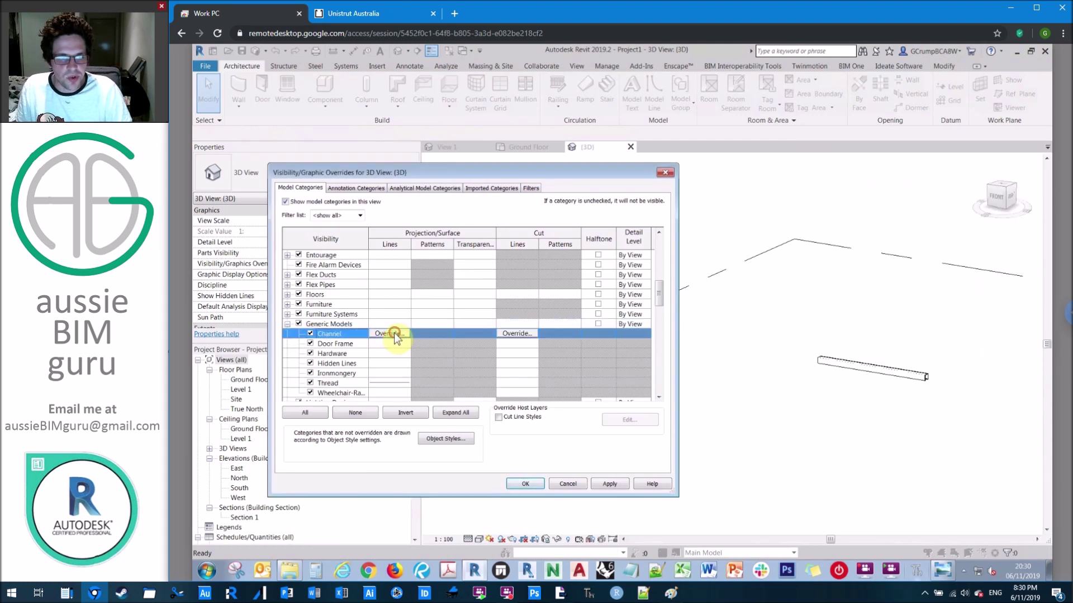
left_click(394, 333)
left_click(933, 246)
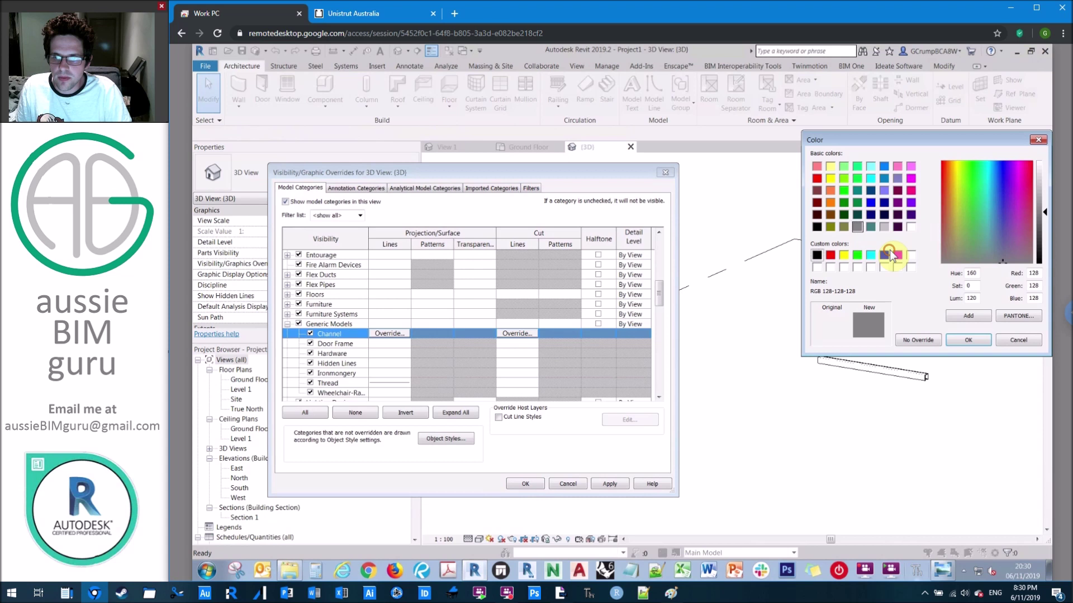
left_click(884, 254)
left_click(968, 339)
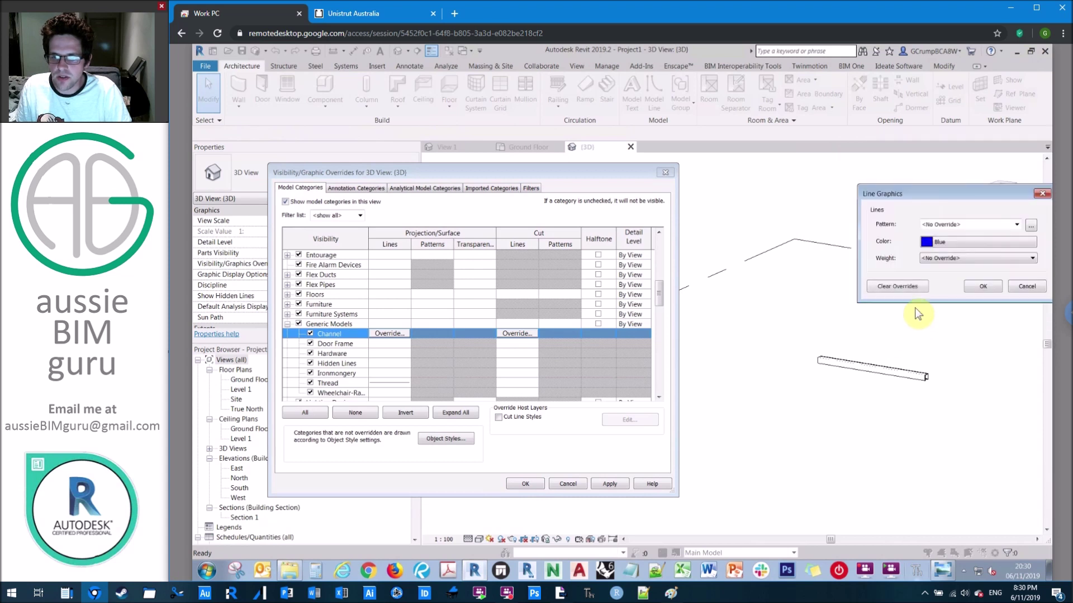
left_click(978, 288)
left_click(525, 484)
middle_click_drag(766, 380, 765, 379)
scroll(853, 336, "up", 4)
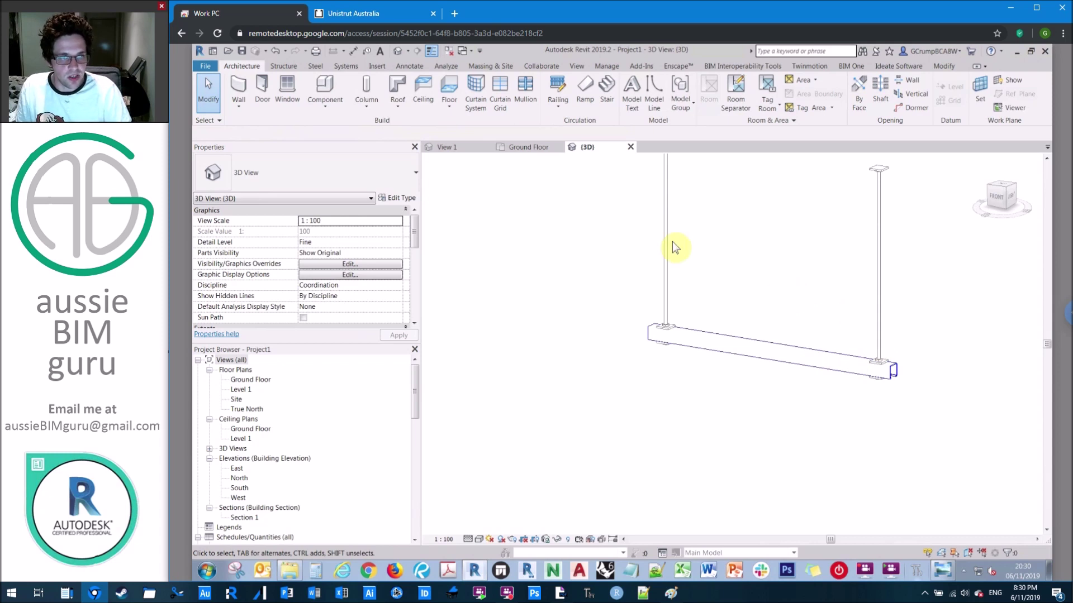
Copy the hanger to a free spot in front of the original in the 3D view
scroll(608, 269, "down", 4)
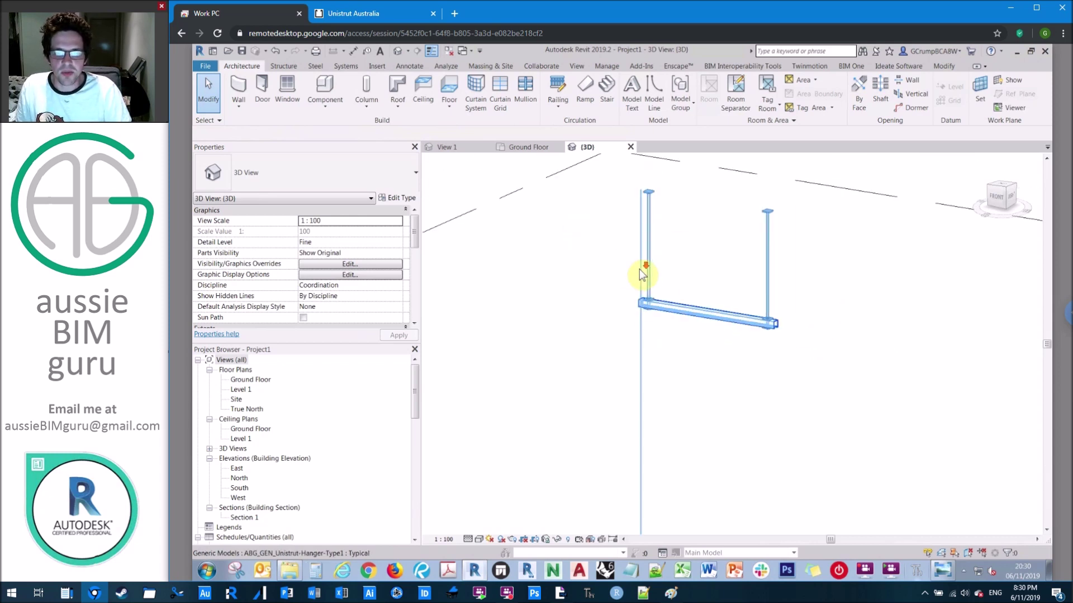
left_click(678, 300)
left_click_drag(677, 300, 606, 309, "ctrl")
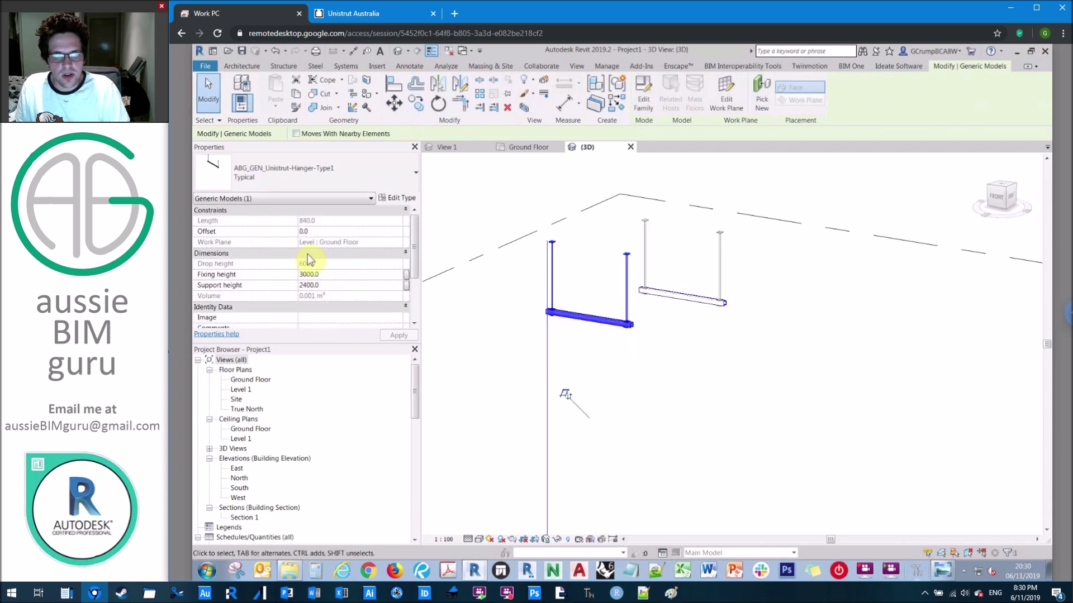
Set the copied hanger's Fixing height to 2700 and its Support height to 2200
left_click(342, 274)
type("2700")
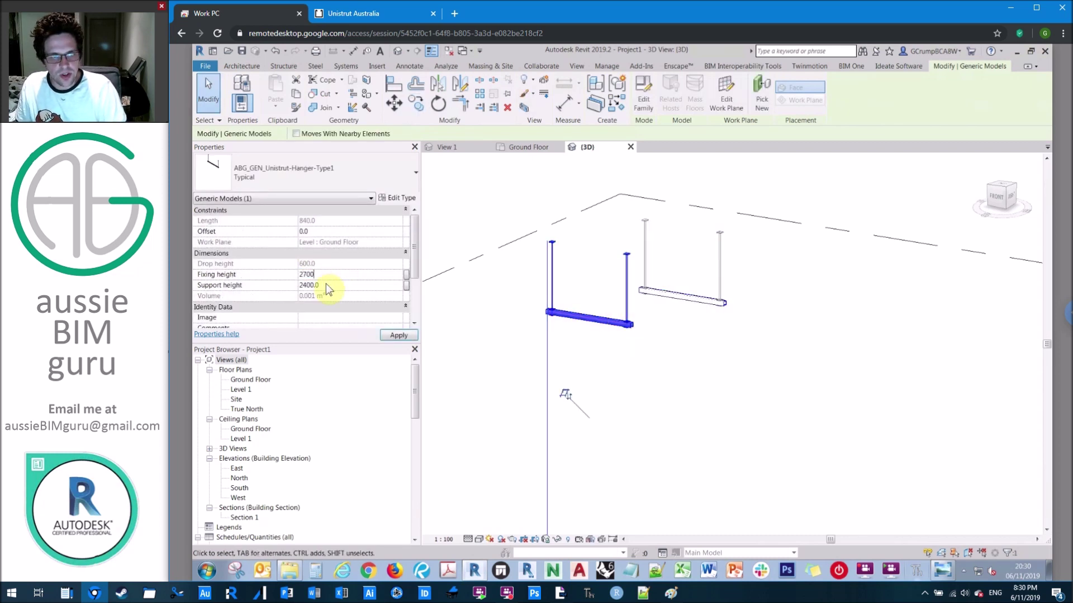
left_click(334, 288)
type("2200")
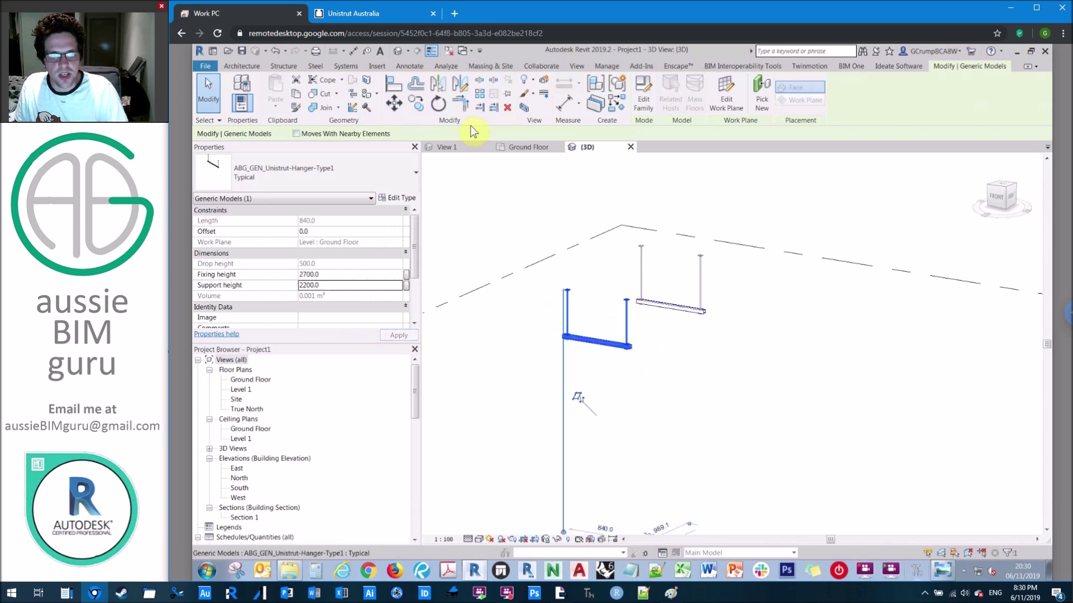
Delete the original, northern hanger in the Ground Floor plan
left_click(522, 147)
left_click(761, 233)
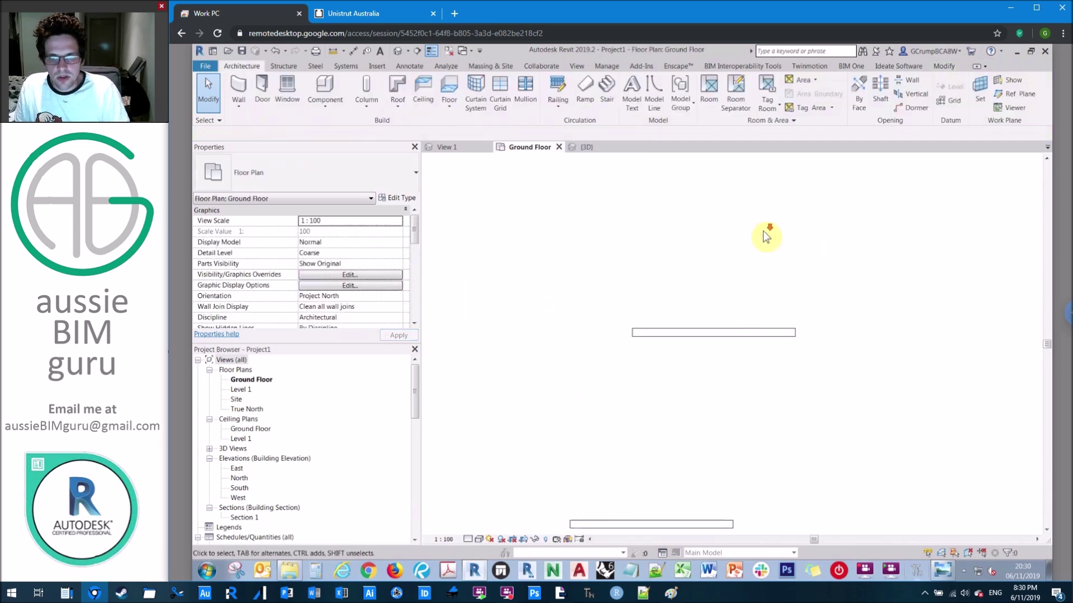
scroll(764, 230, "down", 2)
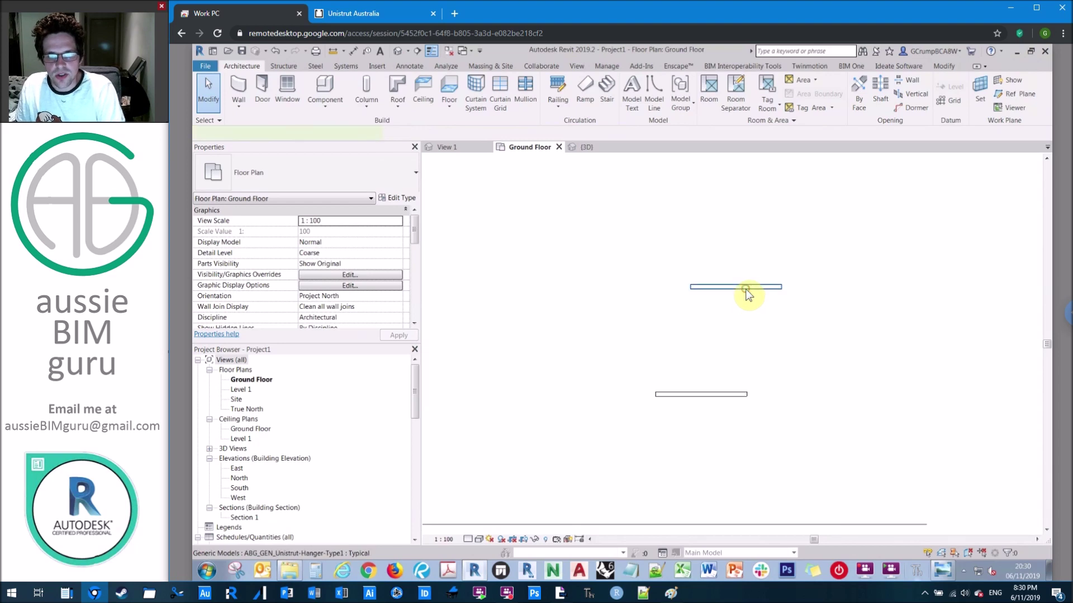
left_click(746, 290)
key("Delete")
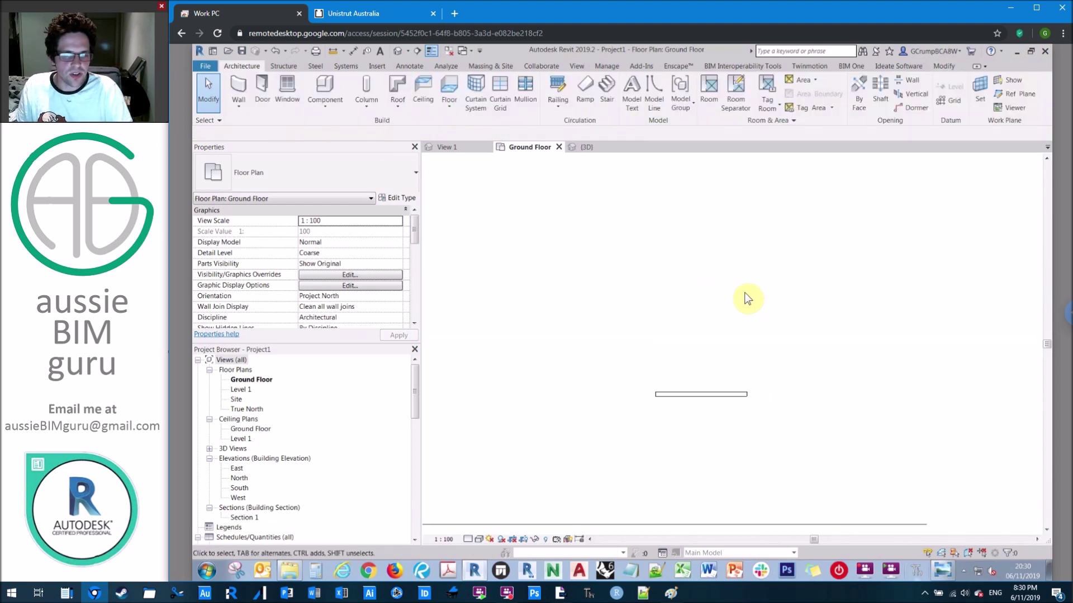
left_click(733, 393)
left_click(706, 336)
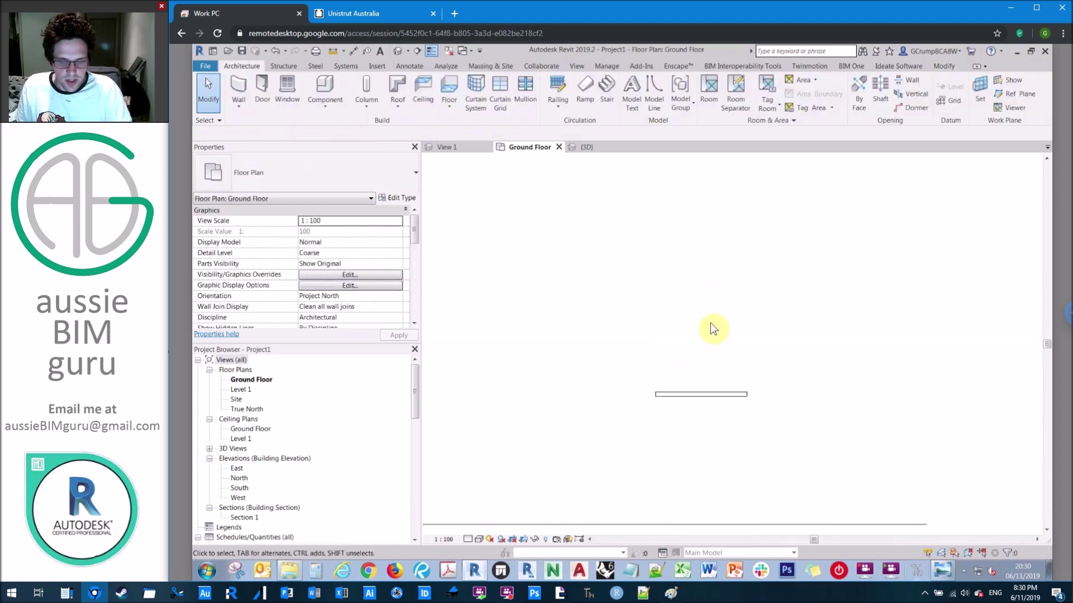
Override the Generic Models Channel projection lines with the Centre pattern in the Ground Floor plan and set its view scale to 1:20
key("v")
key("v")
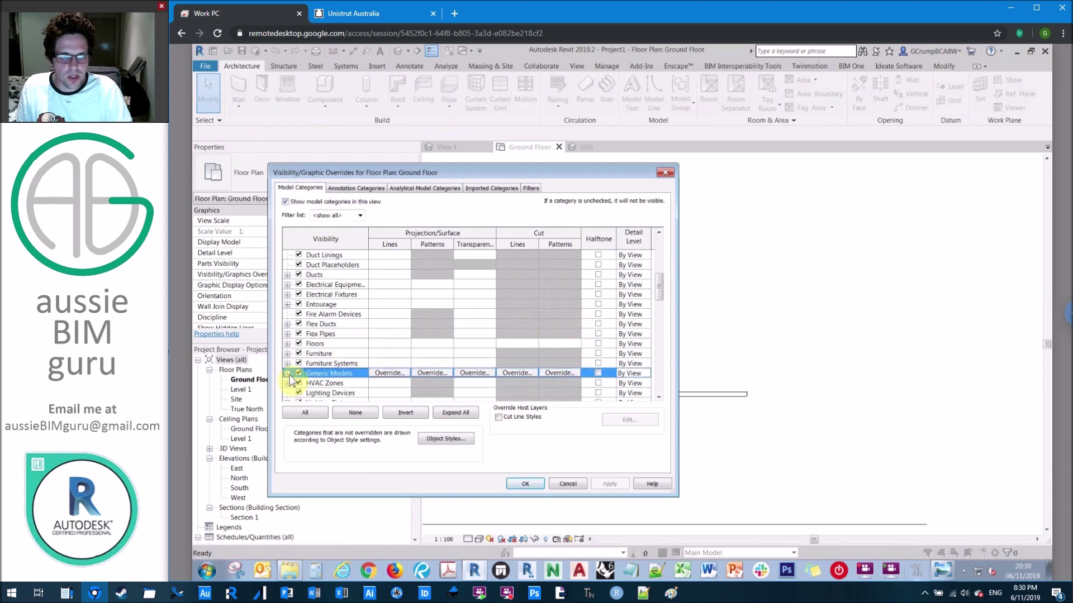
left_click(287, 373)
left_click(340, 336)
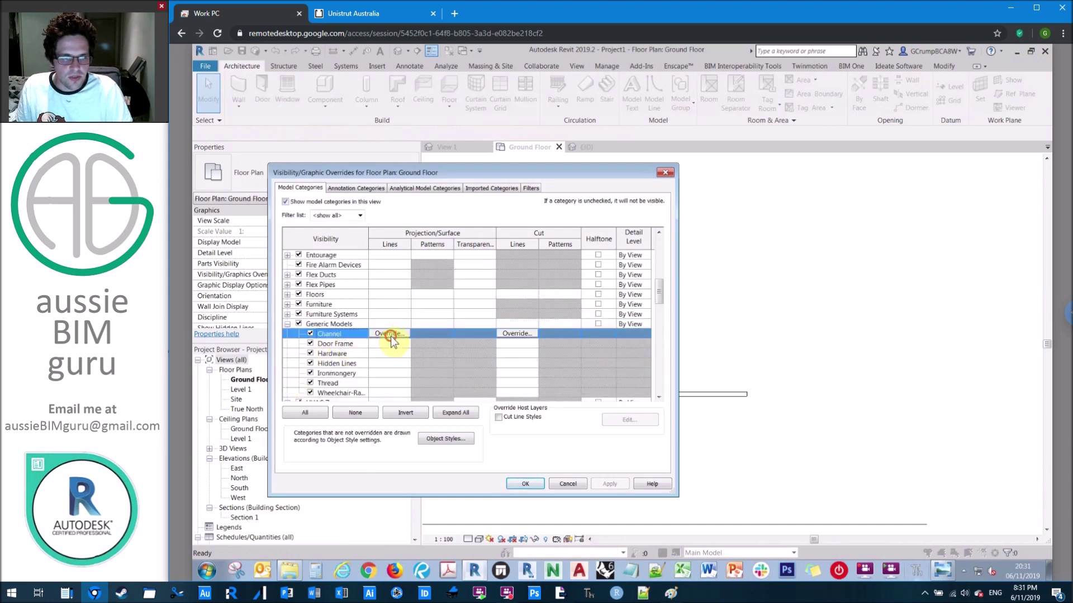
left_click(389, 334)
left_click(977, 225)
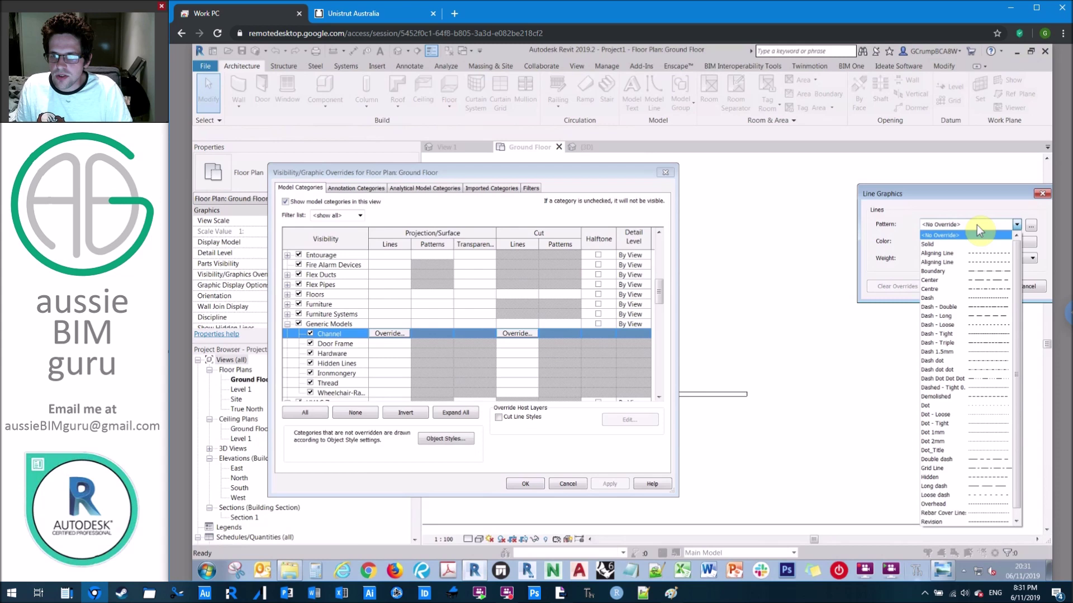
left_click(980, 291)
left_click(982, 289)
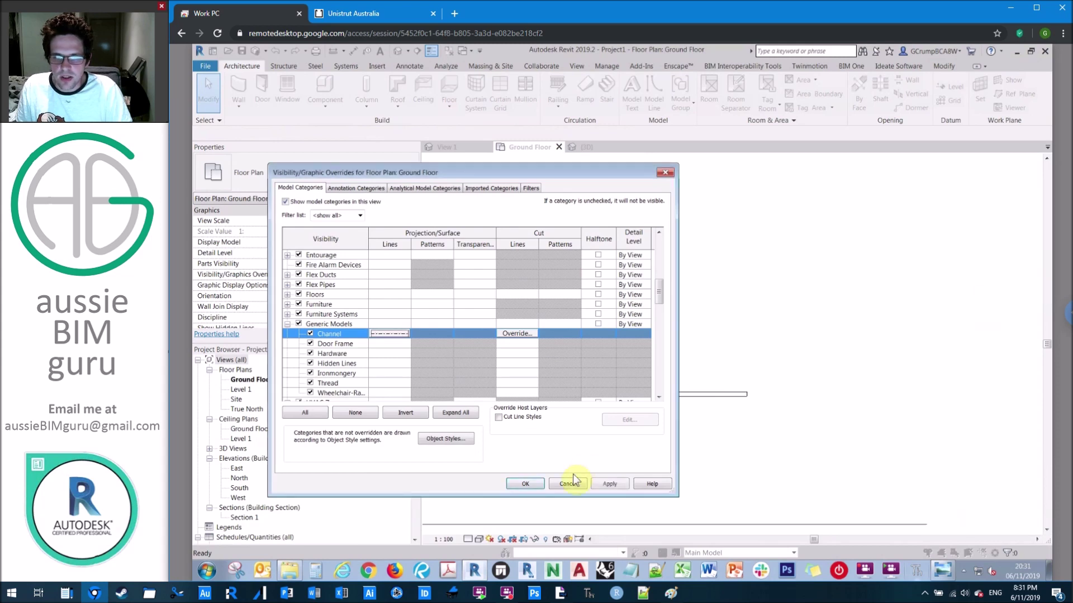
left_click(525, 484)
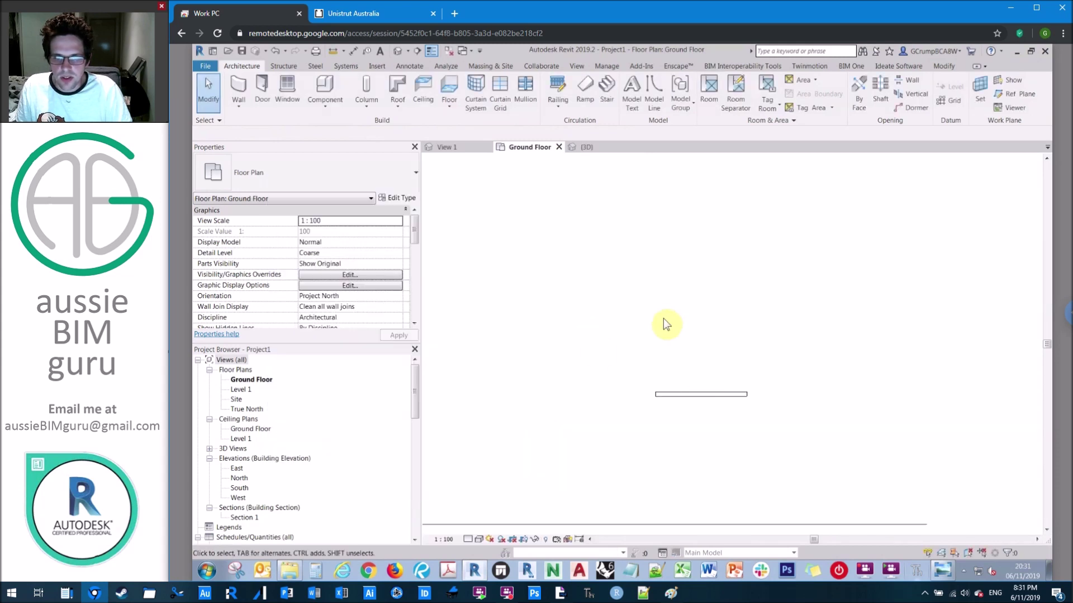
left_click(446, 539)
left_click(465, 442)
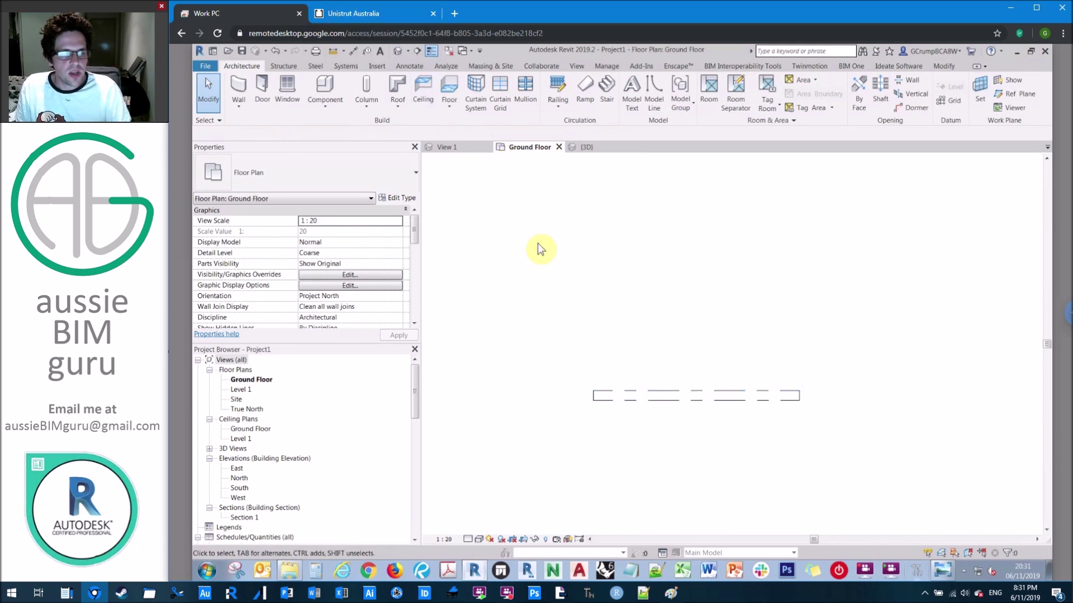
Return to the 3D view and examine the remaining hanger, its instance properties and the detail level options
left_click(609, 152)
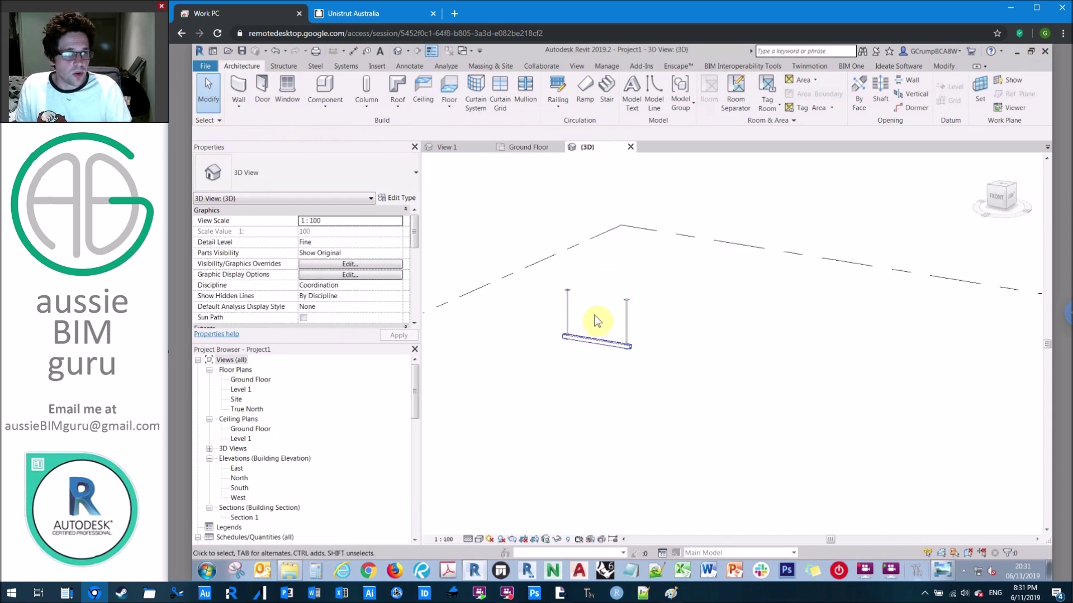
middle_click_drag(610, 330, 675, 316)
scroll(641, 324, "up", 3)
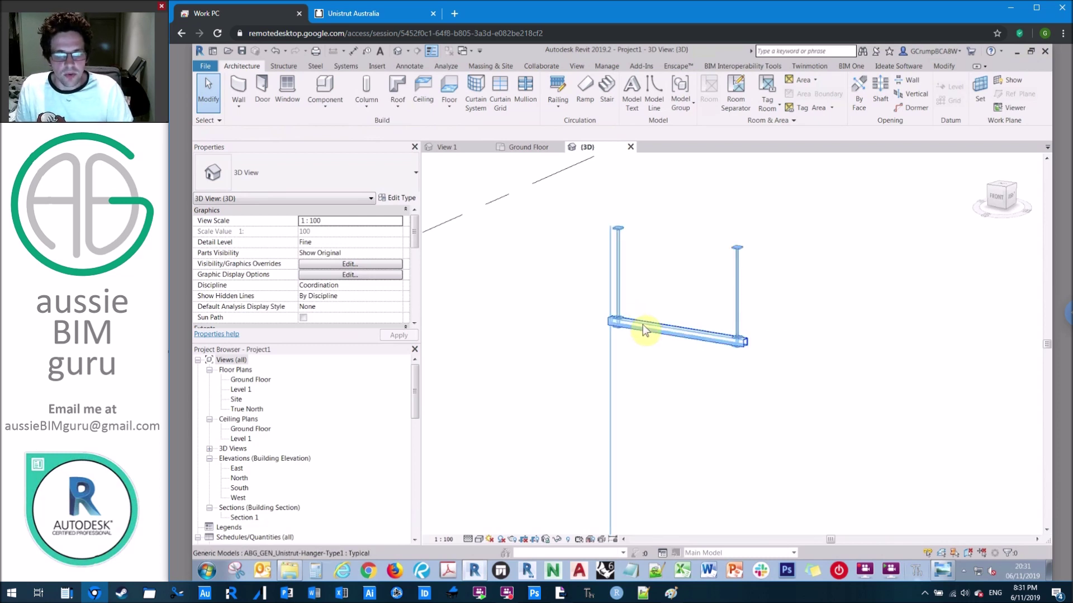
left_click(646, 332)
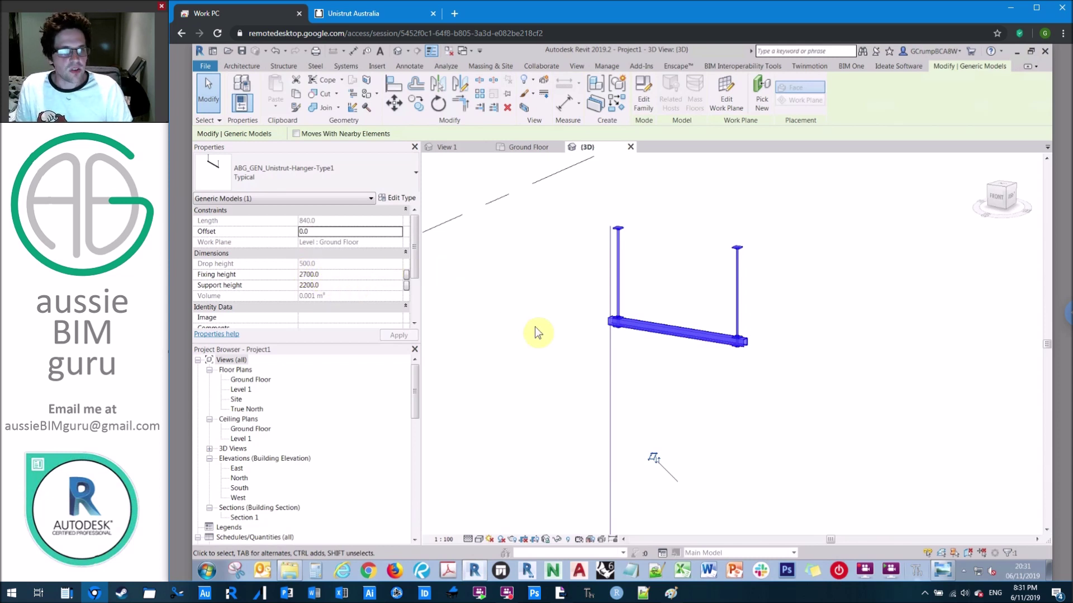
left_click(503, 447)
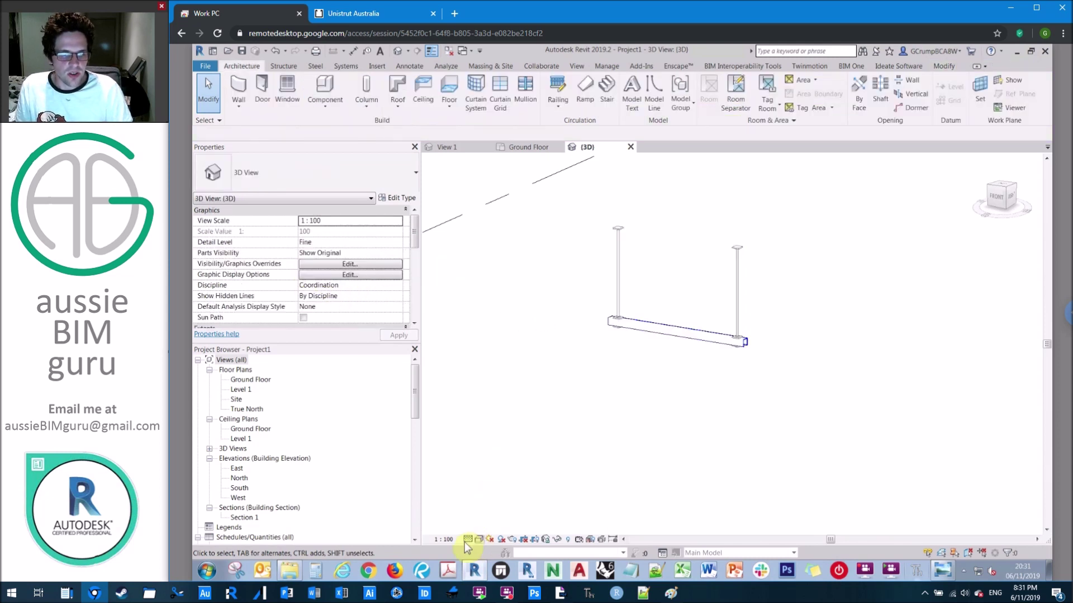
left_click(468, 540)
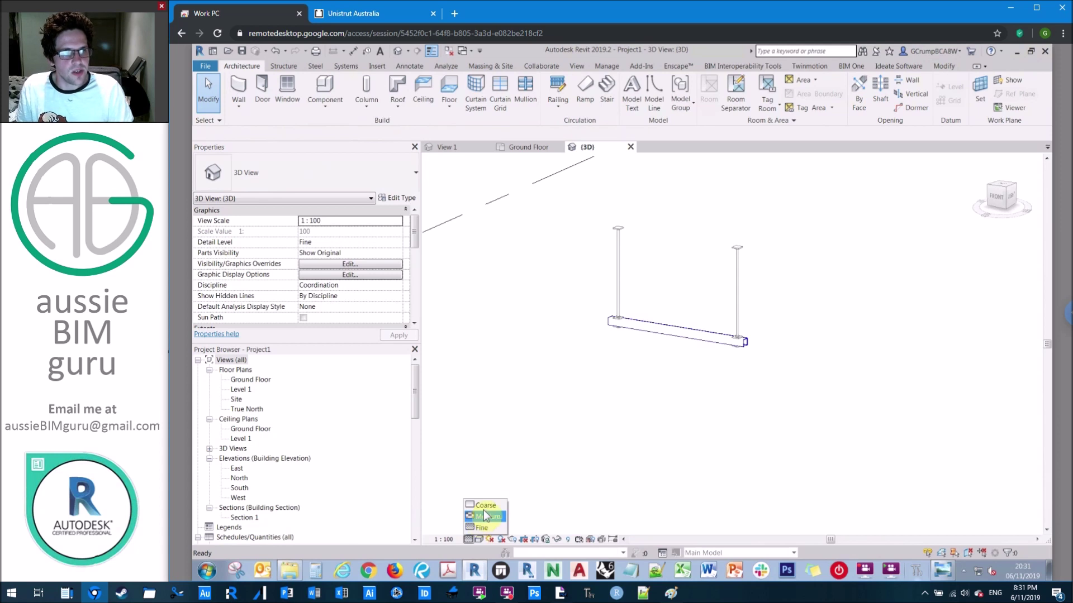
left_click(547, 379)
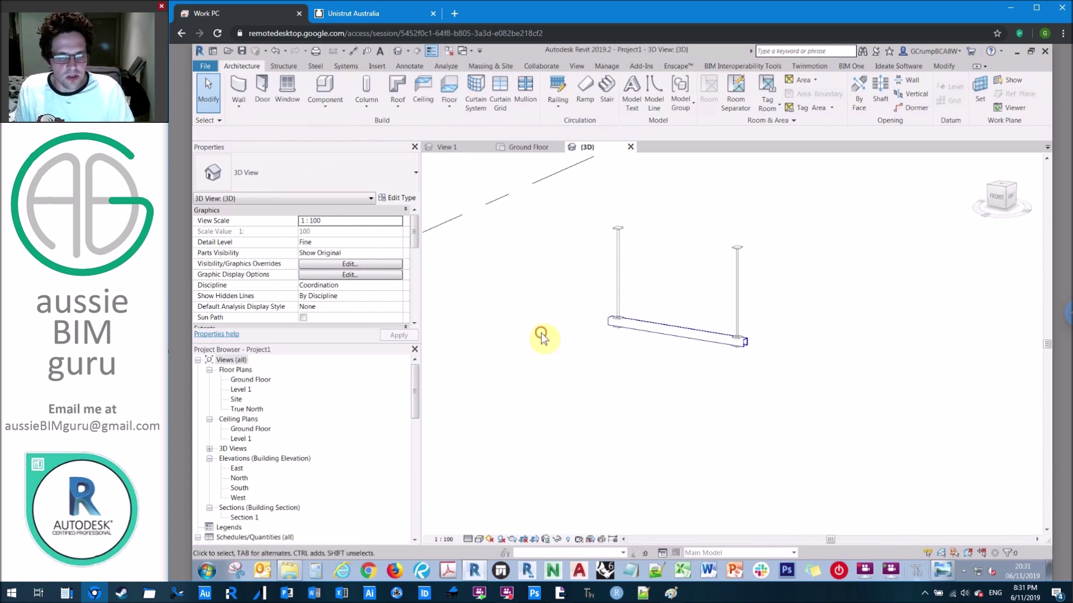
Switch to the presentation in Adobe Acrobat Pro and advance to the Revit Masterclass Family Creation #1 slide
left_click(554, 593)
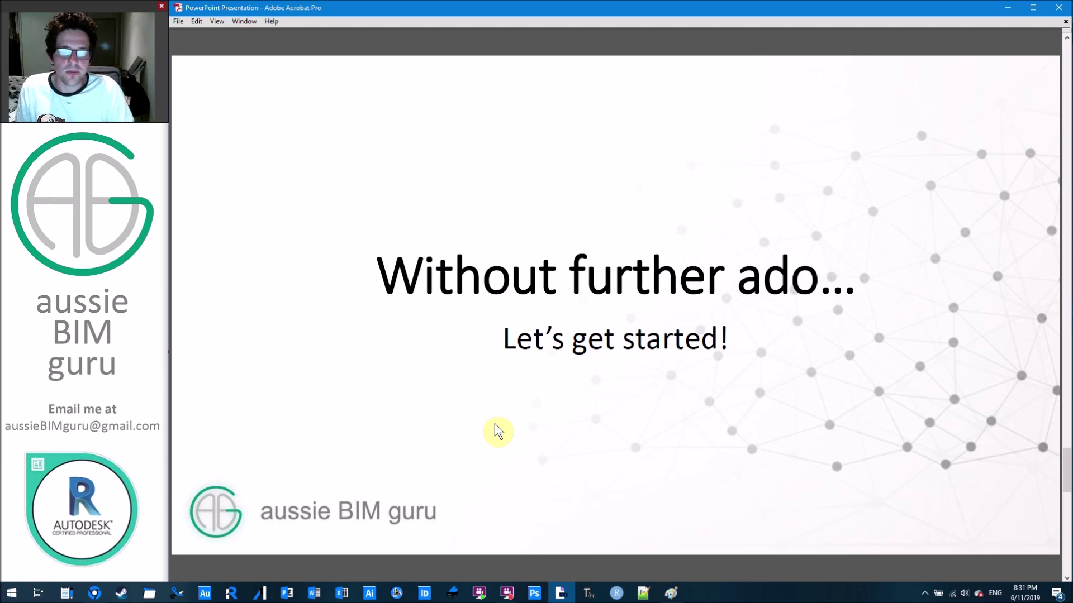
scroll(498, 432, "down", 1)
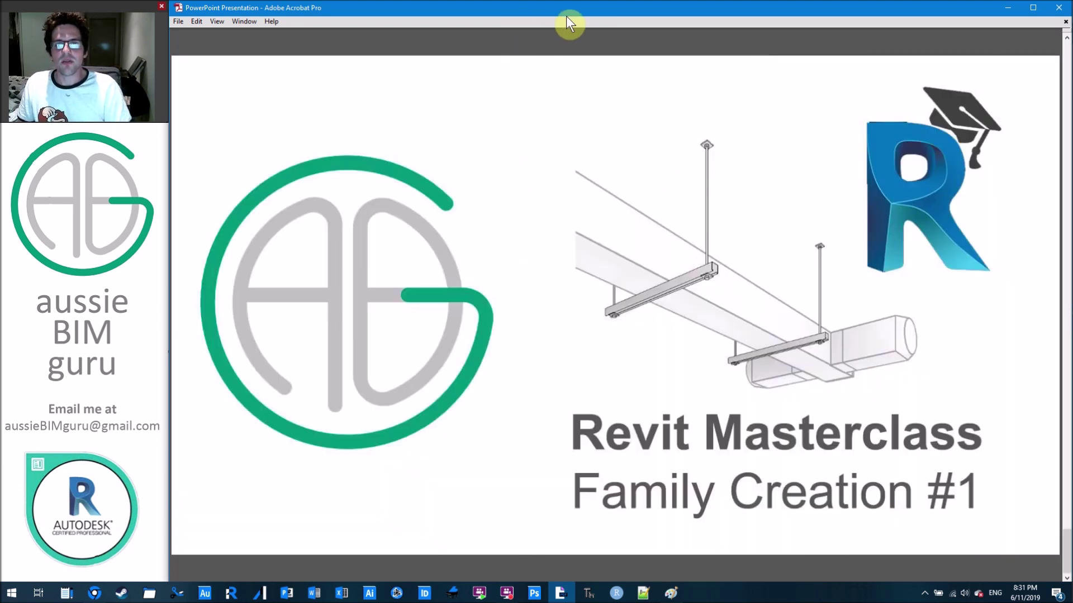